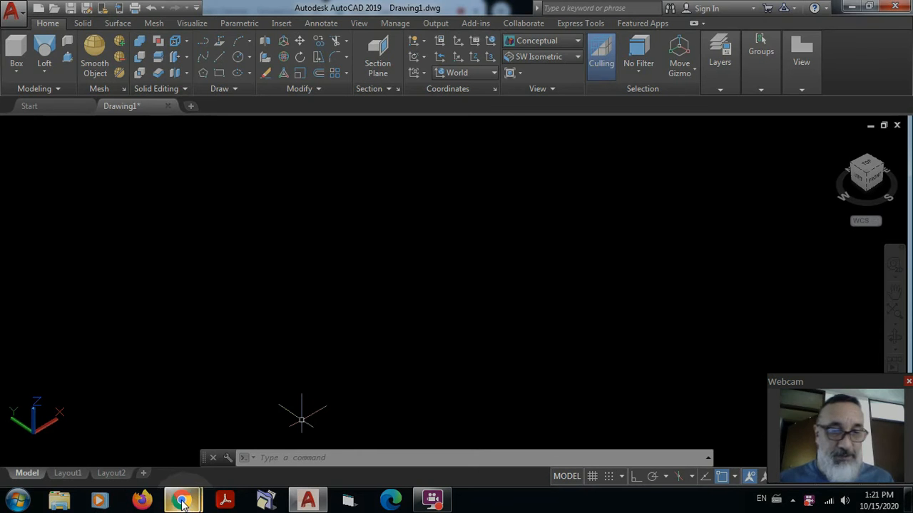
- Switch to the Google Meet window in Chrome and admit the two people waiting to join the meeting
{"action": "mouse_move", "coordinate": [186, 503]}
{"action": "left_click", "coordinate": [157, 431]}
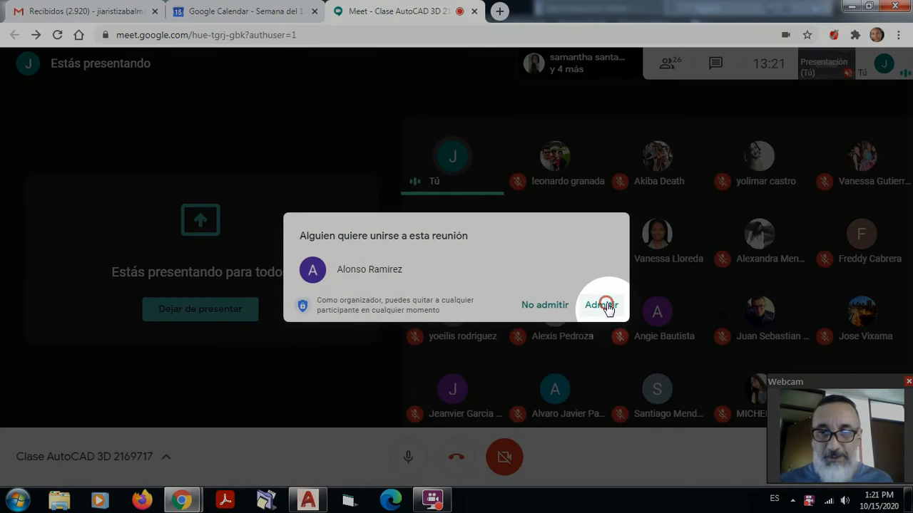
{"action": "left_click", "coordinate": [602, 306]}
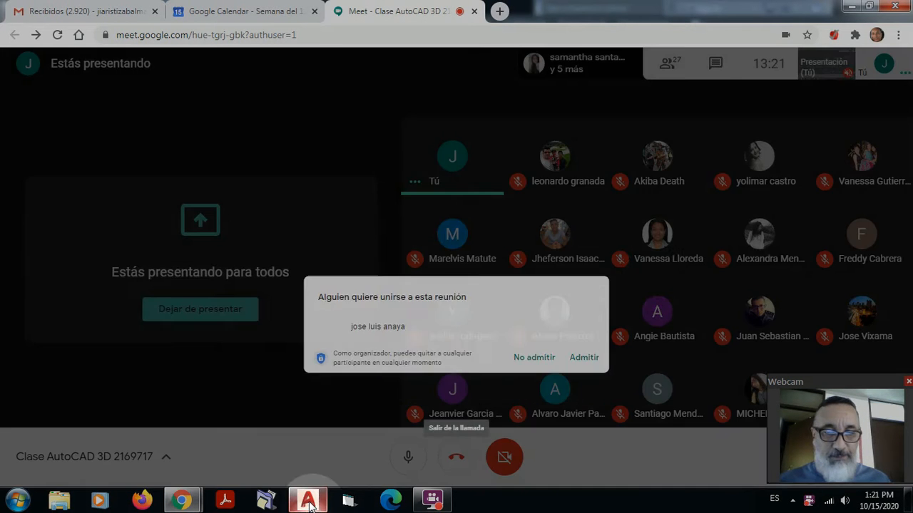
{"action": "left_click", "coordinate": [601, 305]}
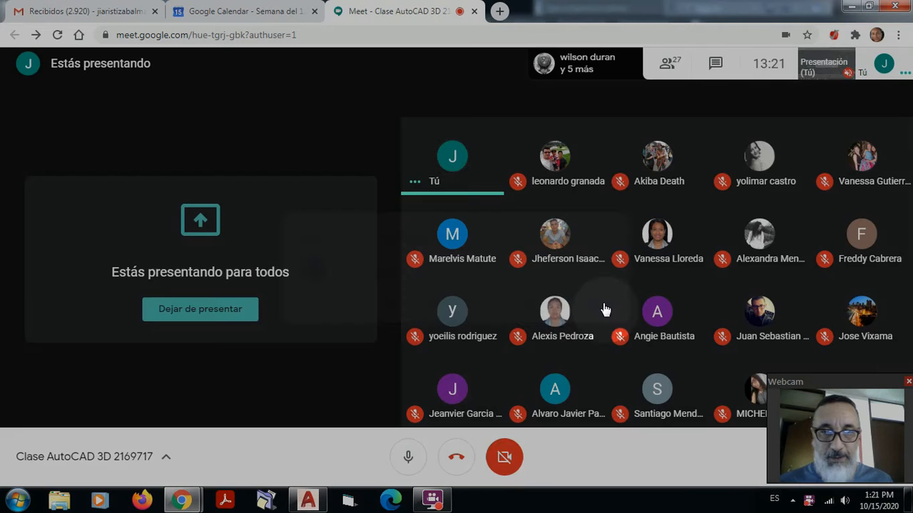
- Return to AutoCAD, dismiss the meeting notification, and set the visual style to 2D Wireframe
{"action": "mouse_move", "coordinate": [181, 496]}
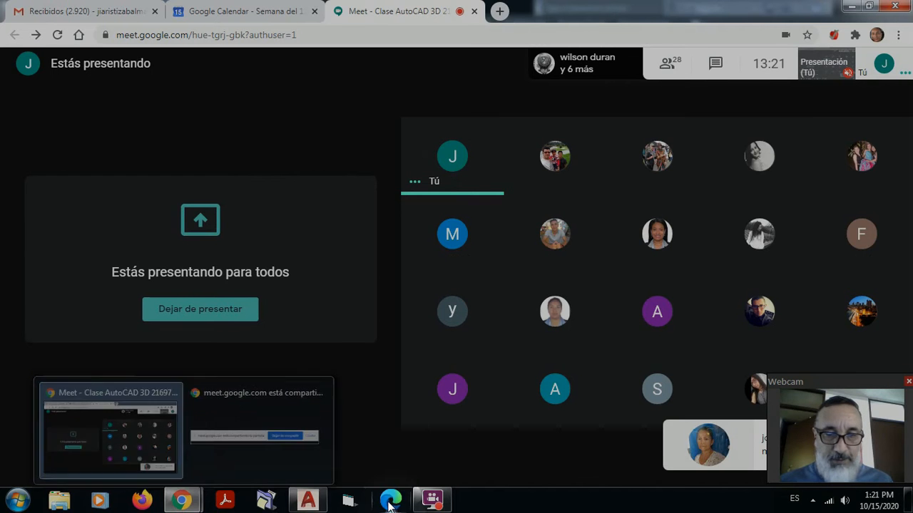
{"action": "left_click", "coordinate": [308, 499]}
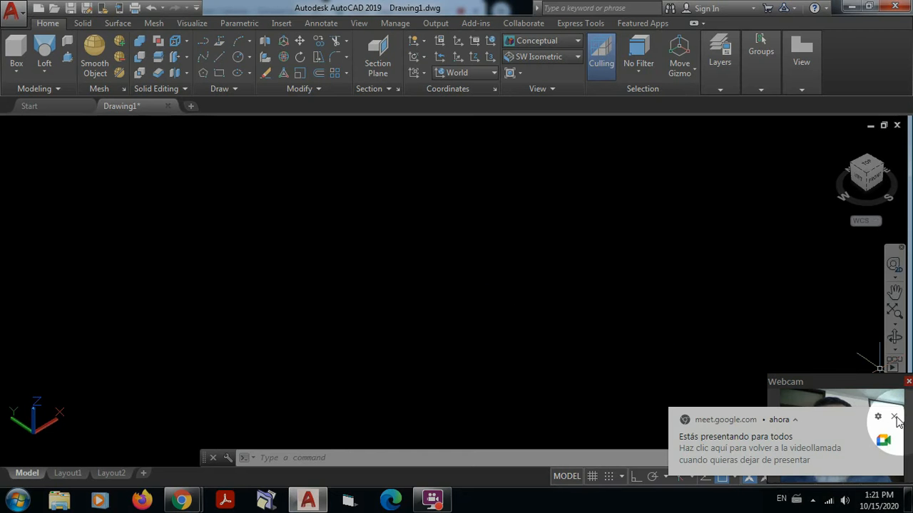
{"action": "left_click", "coordinate": [895, 418]}
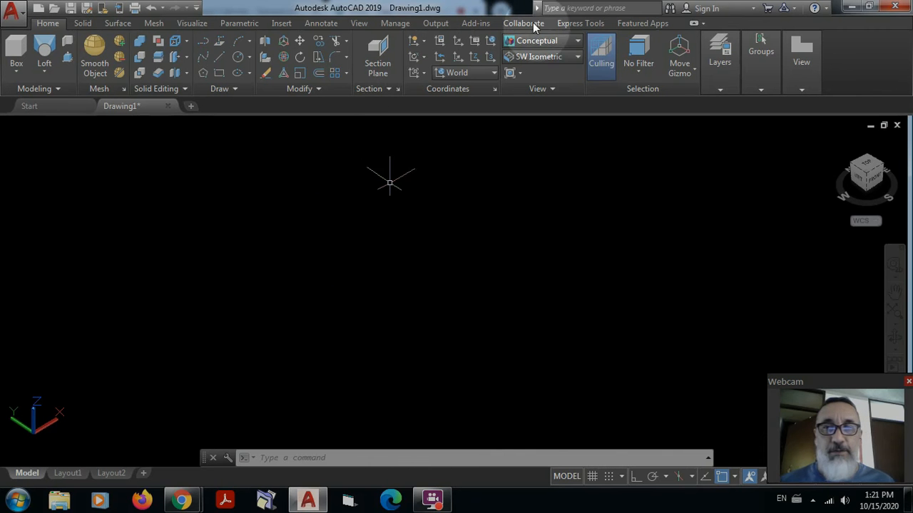
{"action": "left_click", "coordinate": [574, 41]}
{"action": "left_click", "coordinate": [530, 67]}
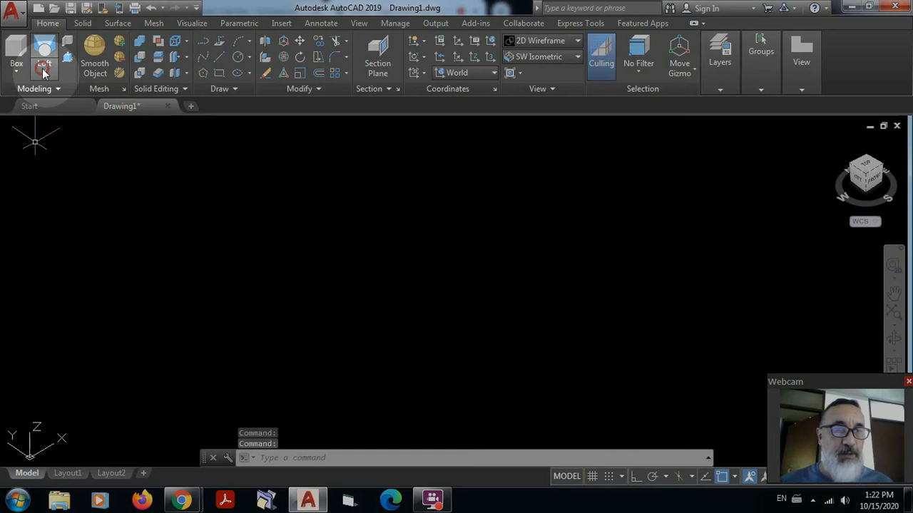
- Draw a large, nearly square rectangle on the XY plane in the empty model space
{"action": "left_click", "coordinate": [43, 69]}
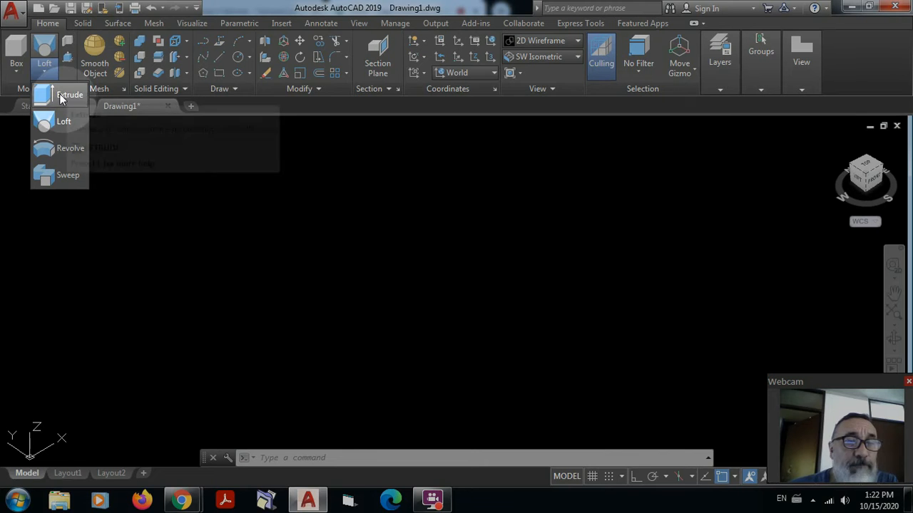
{"action": "left_click", "coordinate": [185, 188]}
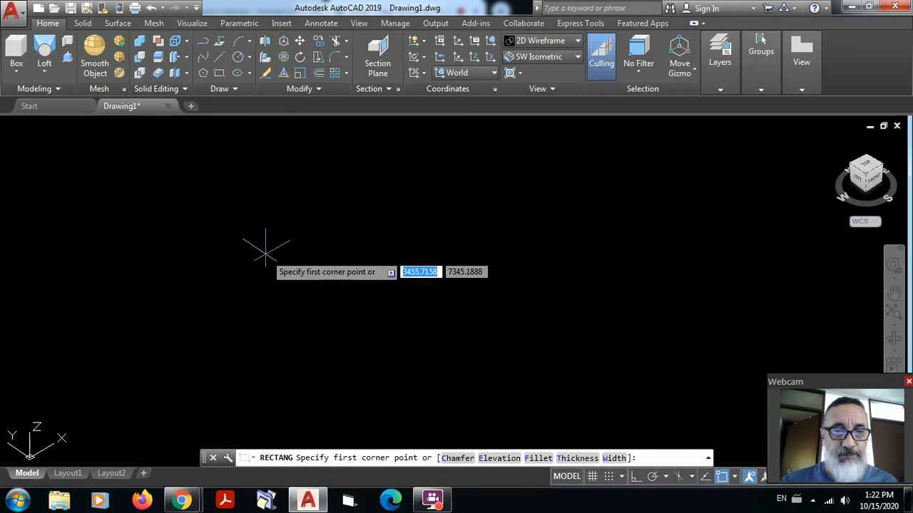
{"action": "left_click", "coordinate": [265, 252]}
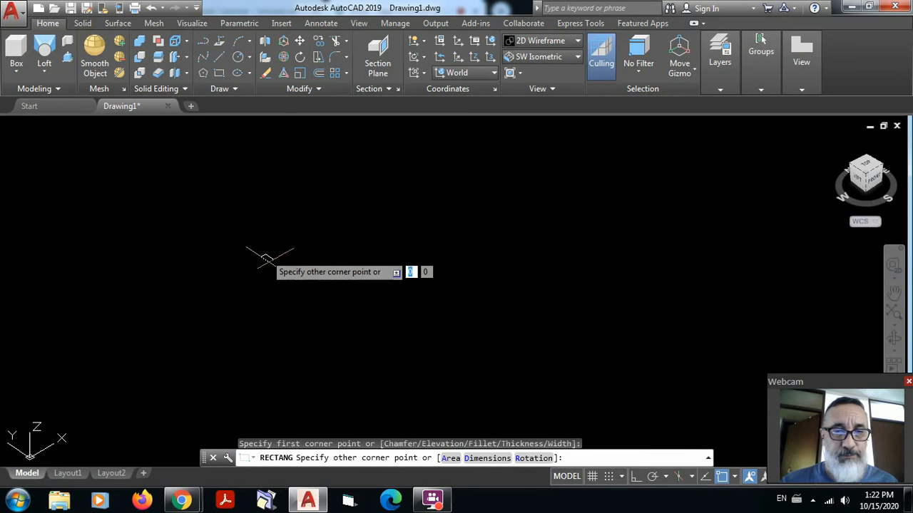
{"action": "left_click", "coordinate": [258, 324]}
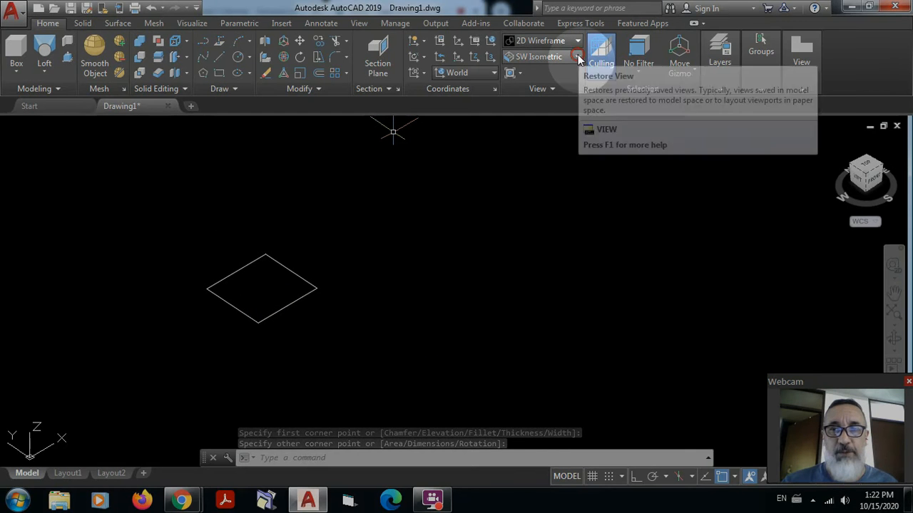
- Restore the SW Isometric preset view with the whole rectangle in sight
{"action": "left_click", "coordinate": [578, 56]}
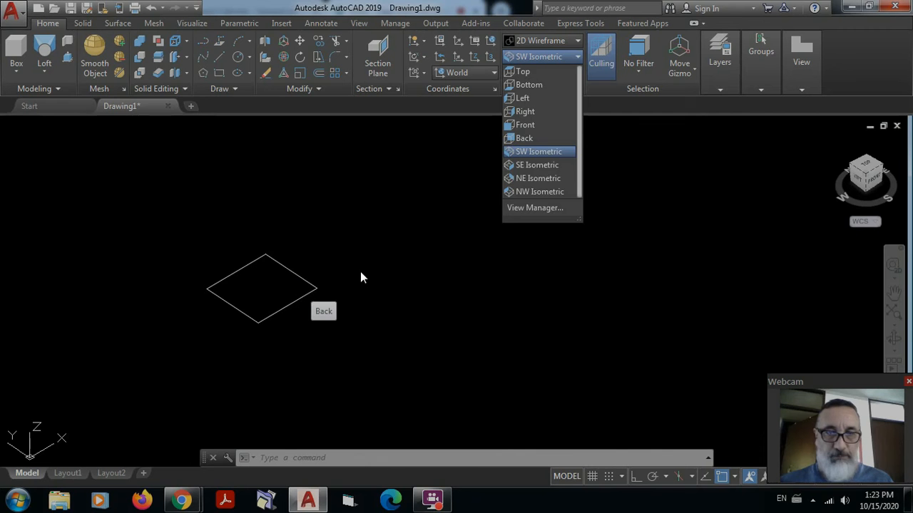
{"action": "left_click", "coordinate": [541, 153]}
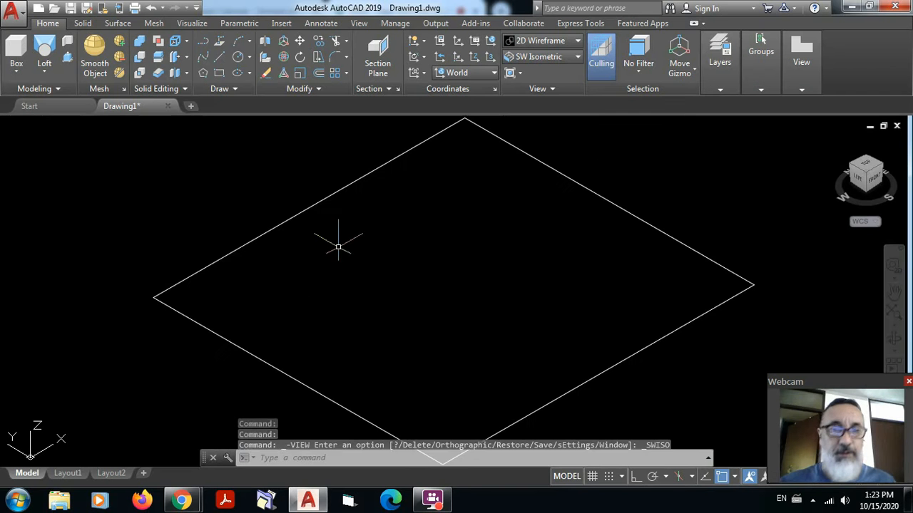
{"action": "scroll", "coordinate": [532, 243], "scroll_direction": "down", "scroll_amount": 4}
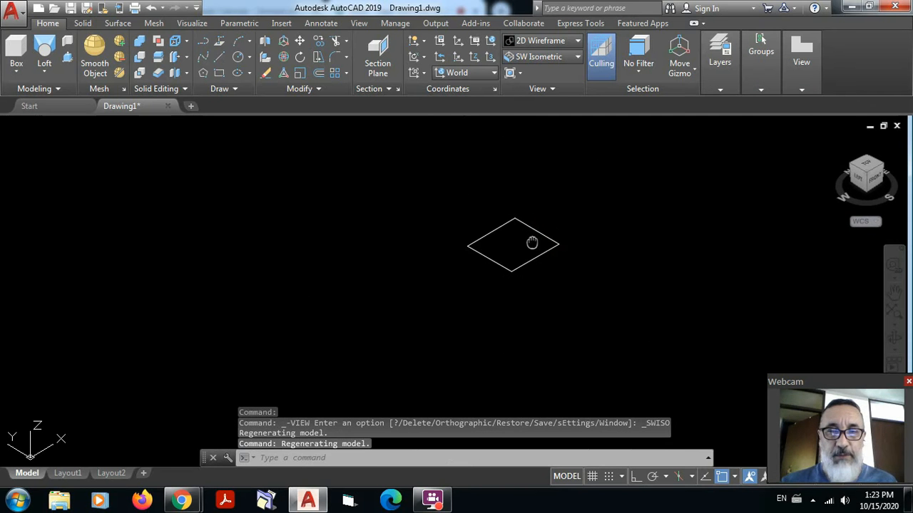
{"action": "mouse_move", "coordinate": [532, 243]}
{"action": "middle_mouse_down"}
{"action": "mouse_move", "coordinate": [385, 285]}
{"action": "mouse_move", "coordinate": [388, 296]}
{"action": "middle_mouse_up"}
{"action": "scroll", "coordinate": [373, 290], "scroll_direction": "up", "scroll_amount": 2}
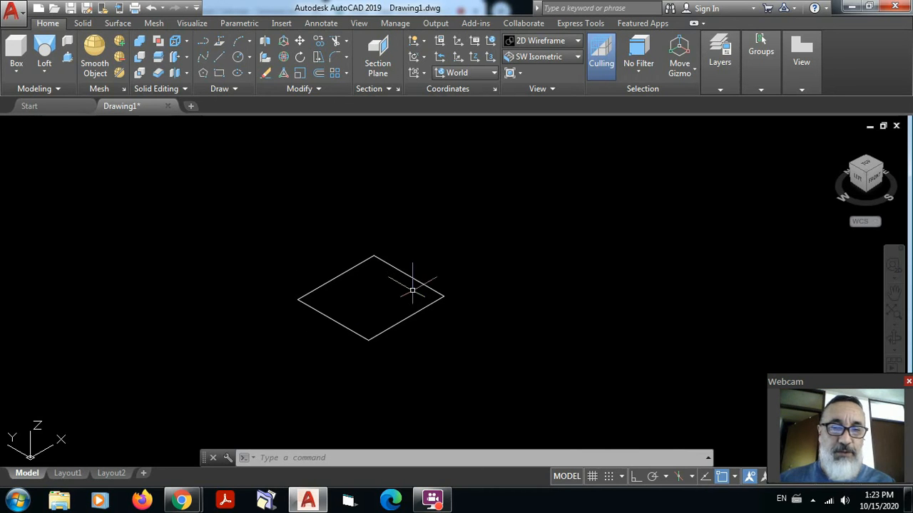
- Draw a second, smaller rectangle about 760 units long in X, behind the large rectangle
{"action": "scroll", "coordinate": [400, 303], "scroll_direction": "down", "scroll_amount": 2}
{"action": "middle_click_drag", "start_coordinate": [400, 304], "coordinate": [363, 321]}
{"action": "scroll", "coordinate": [345, 306], "scroll_direction": "up", "scroll_amount": 2}
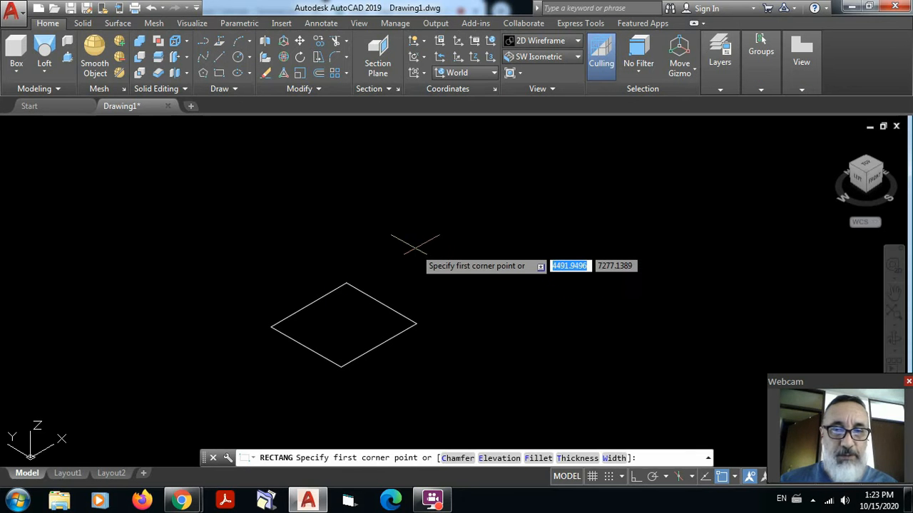
{"action": "left_click", "coordinate": [406, 253]}
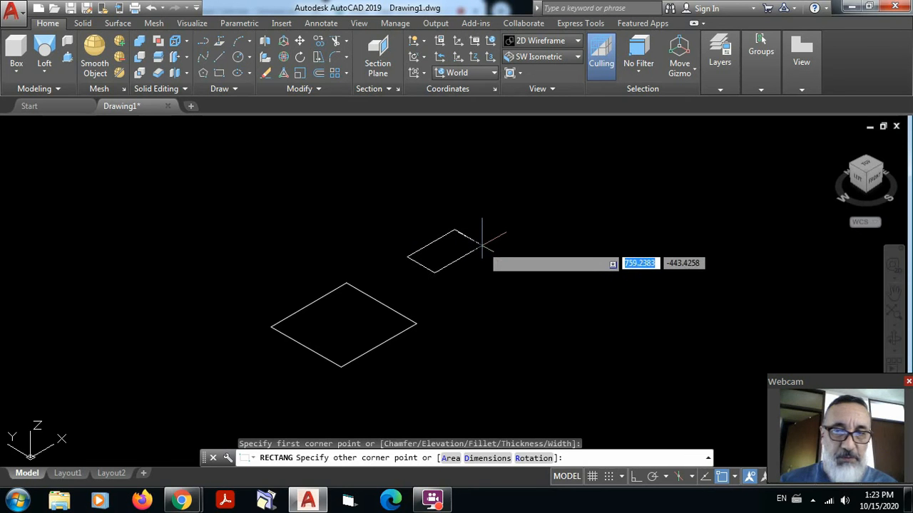
{"action": "left_click", "coordinate": [479, 243]}
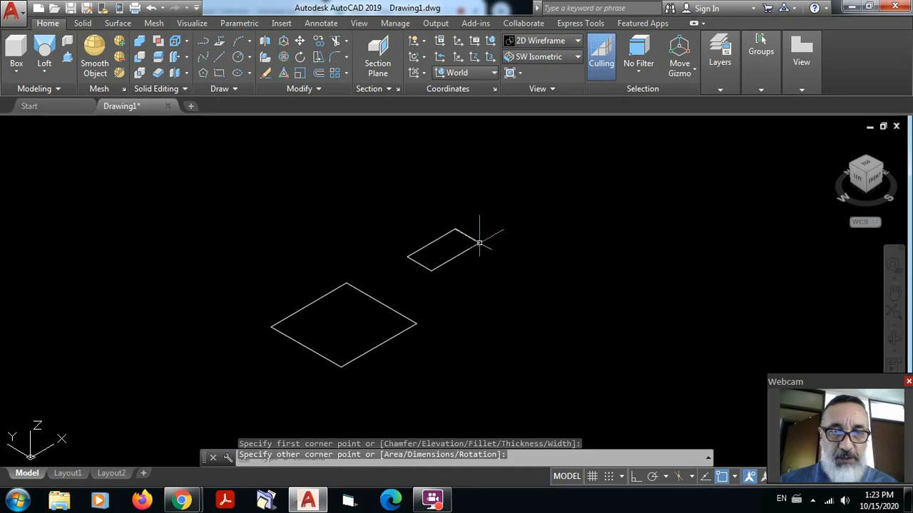
- Draw a third narrow rectangle of about 340 by 1000 units beyond the second one, elongated along the Y axis
{"action": "scroll", "coordinate": [413, 282], "scroll_direction": "up", "scroll_amount": 2}
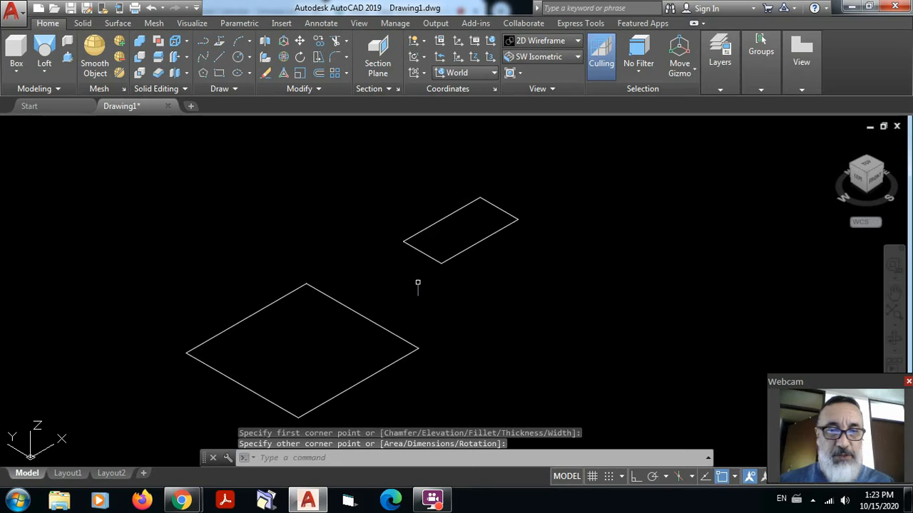
{"action": "scroll", "coordinate": [435, 275], "scroll_direction": "down", "scroll_amount": 2}
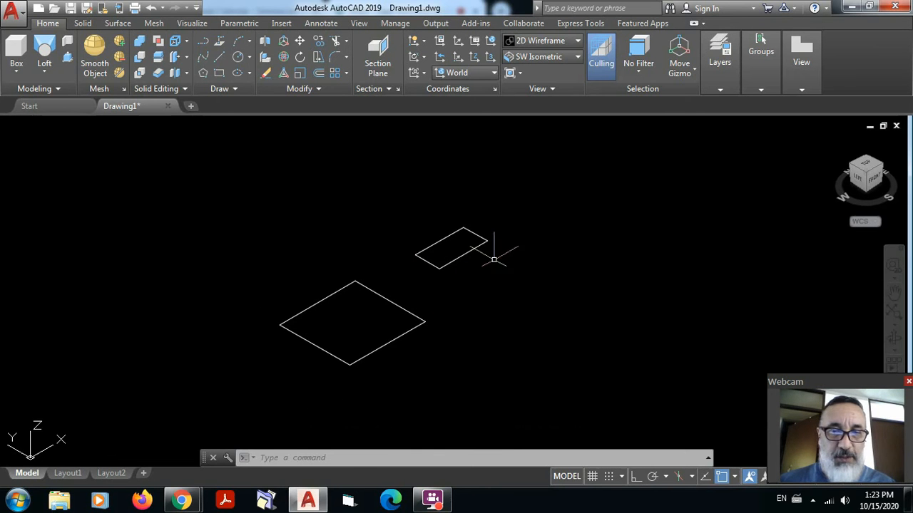
{"action": "scroll", "coordinate": [512, 264], "scroll_direction": "down", "scroll_amount": 4}
{"action": "mouse_move", "coordinate": [514, 267]}
{"action": "middle_mouse_down"}
{"action": "mouse_move", "coordinate": [509, 287]}
{"action": "mouse_move", "coordinate": [418, 325]}
{"action": "middle_mouse_up"}
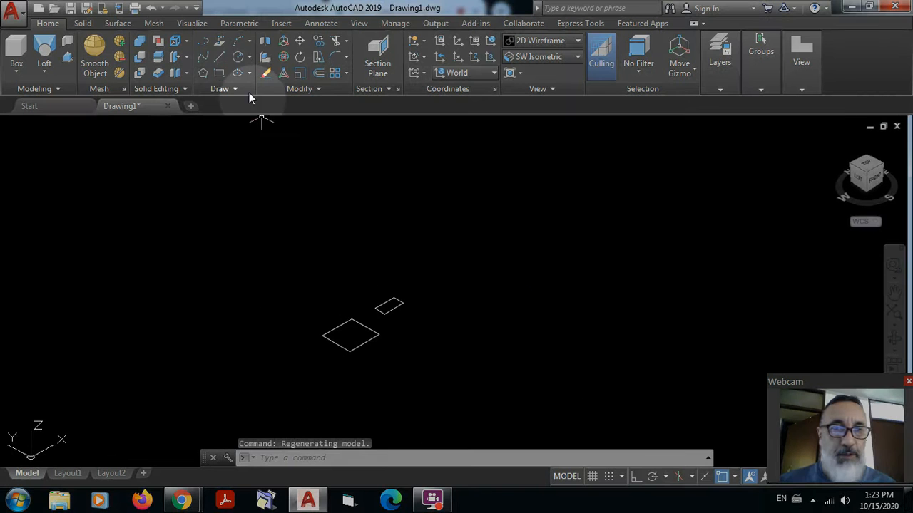
{"action": "left_click", "coordinate": [222, 73]}
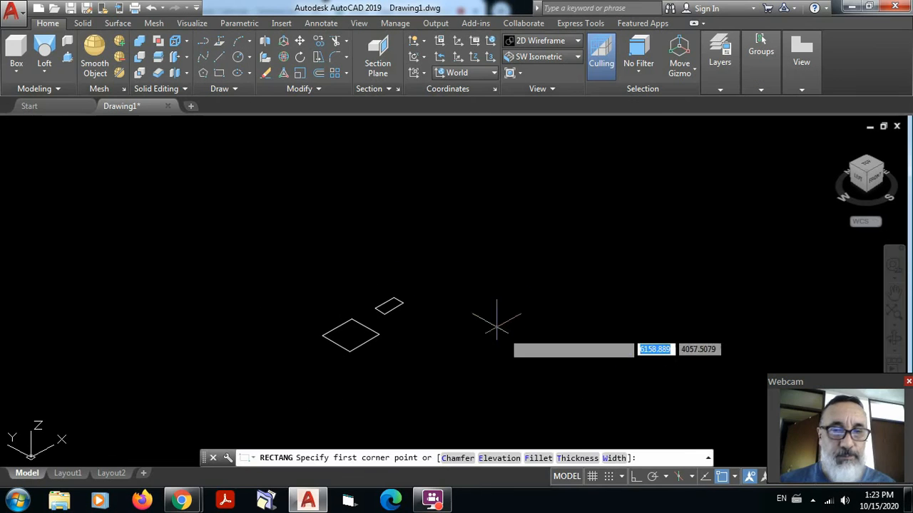
{"action": "left_click", "coordinate": [414, 279]}
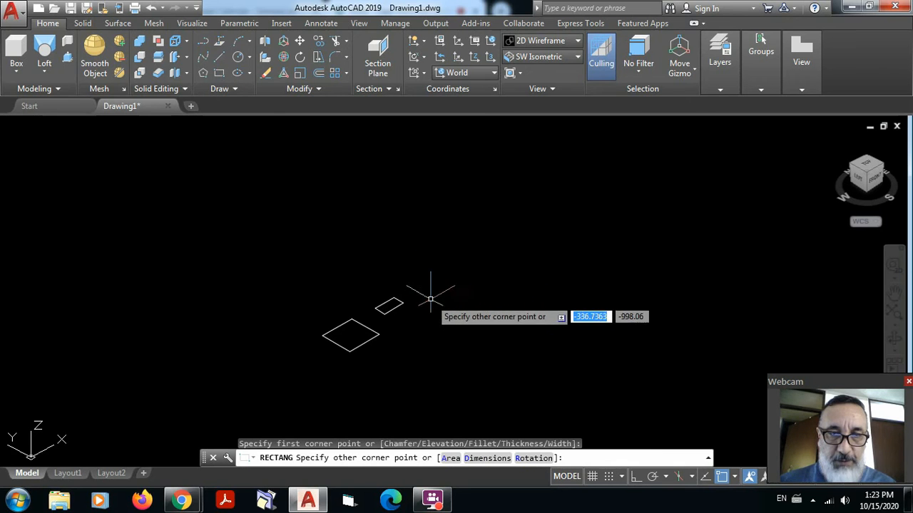
{"action": "left_click", "coordinate": [432, 299]}
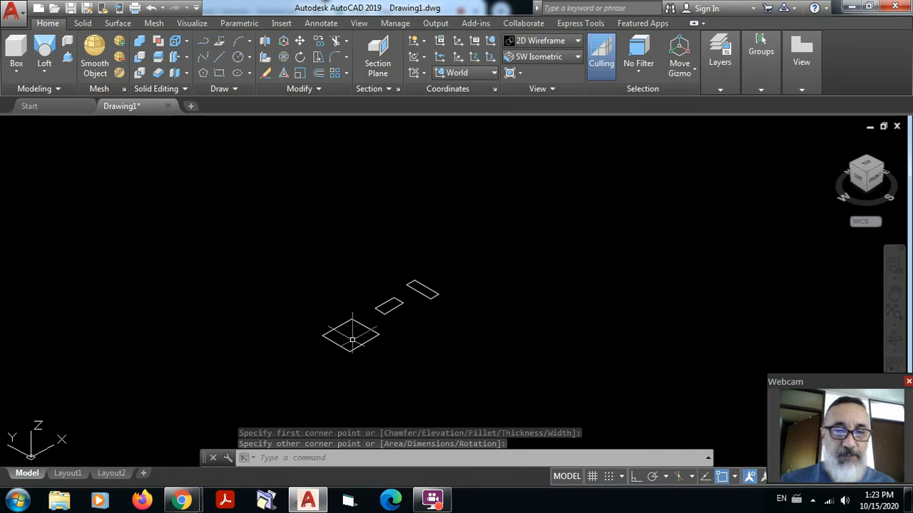
- Draw a diagonal line across the large rectangle, joining two opposite corners
{"action": "scroll", "coordinate": [337, 345], "scroll_direction": "up", "scroll_amount": 3}
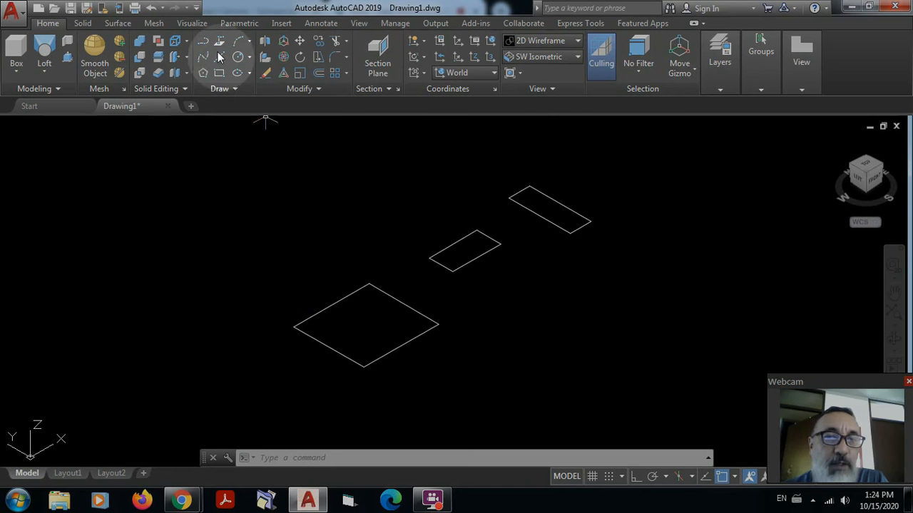
{"action": "left_click", "coordinate": [219, 57]}
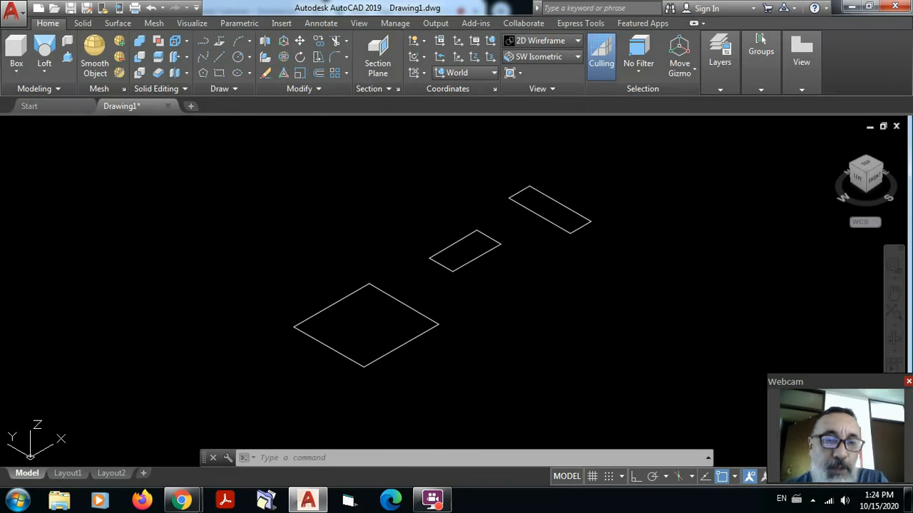
{"action": "left_click", "coordinate": [294, 328]}
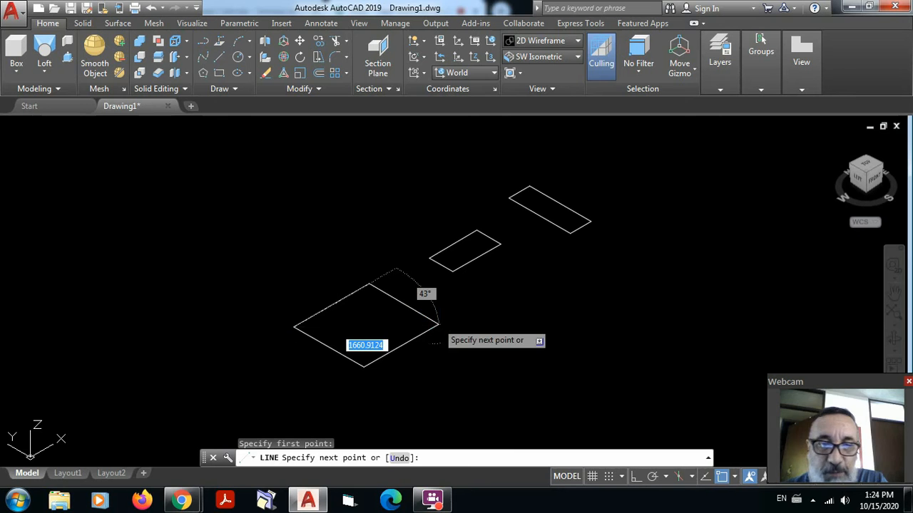
{"action": "left_click", "coordinate": [438, 326]}
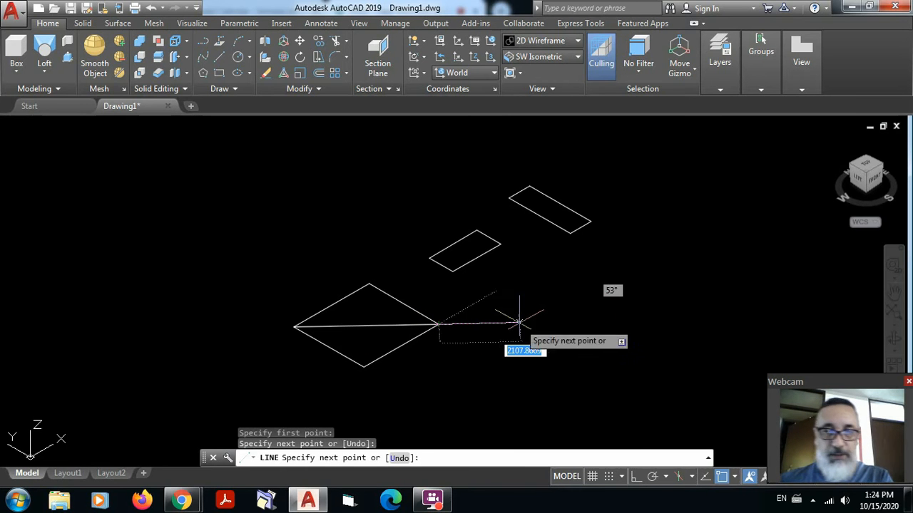
{"action": "key", "text": "Return"}
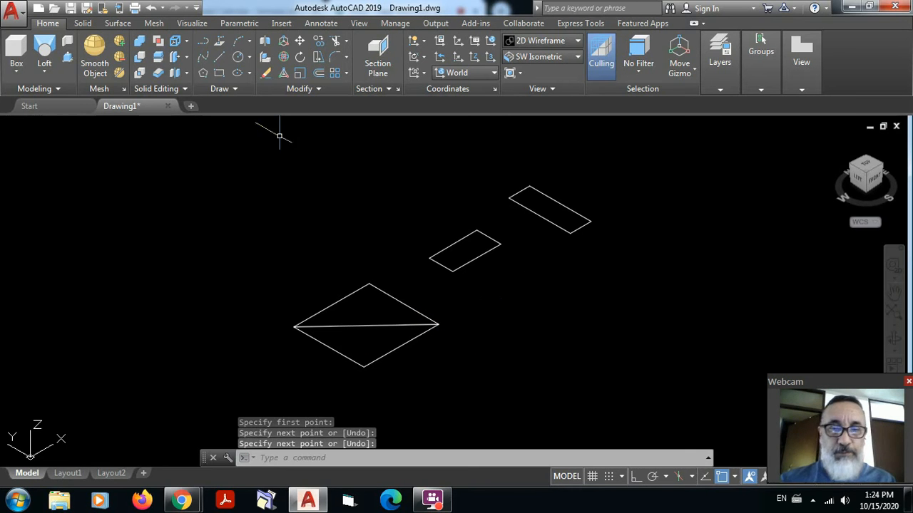
- Draw a diagonal line joining opposite corners of the middle rectangle, from its far corner to its near one
{"action": "key", "text": "Return"}
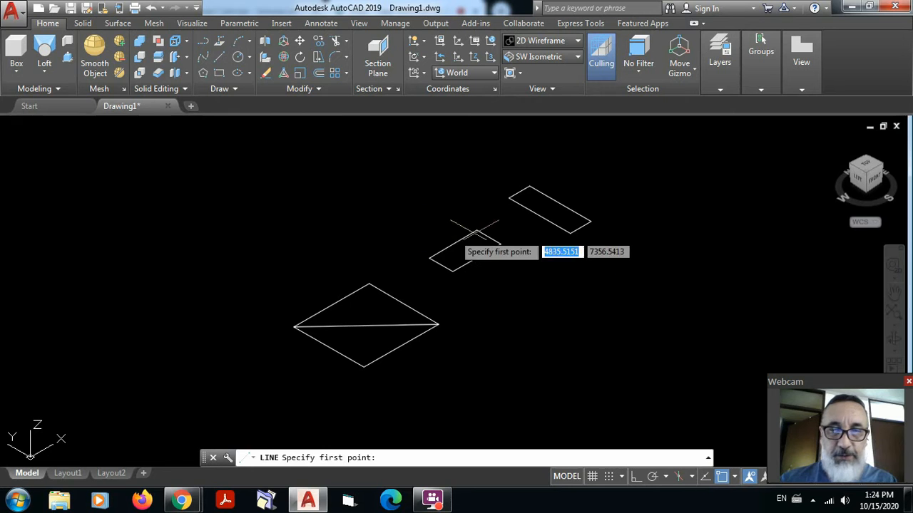
{"action": "left_click", "coordinate": [477, 230]}
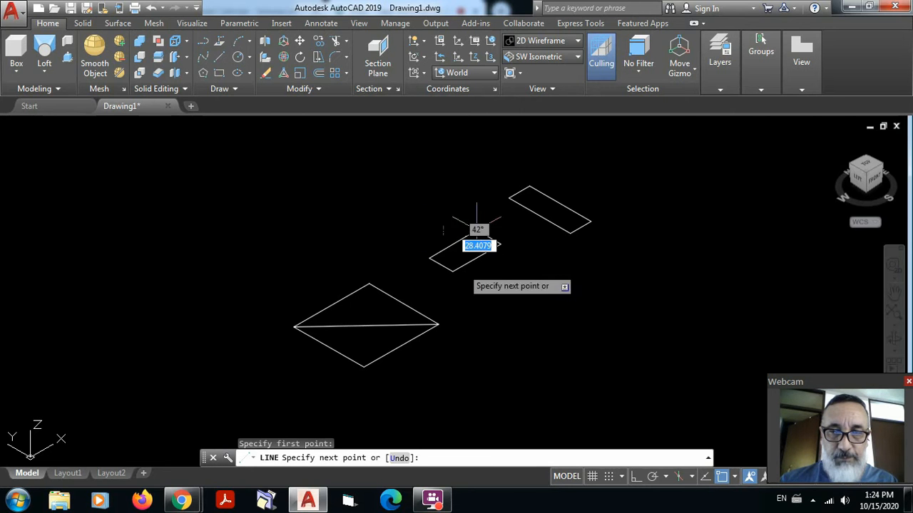
{"action": "left_click", "coordinate": [453, 271]}
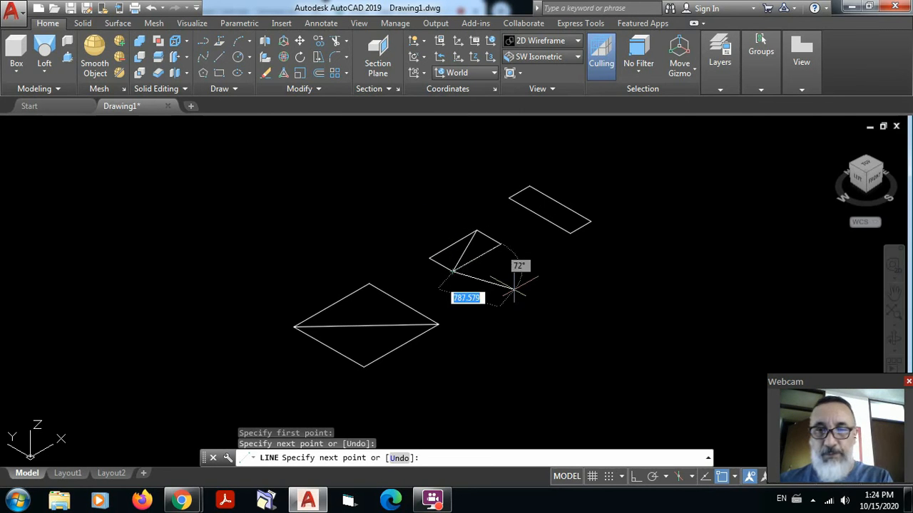
{"action": "key", "text": "Return"}
- Draw a diagonal line joining opposite corners of the third rectangle, the narrow one farthest back
{"action": "key", "text": "Return"}
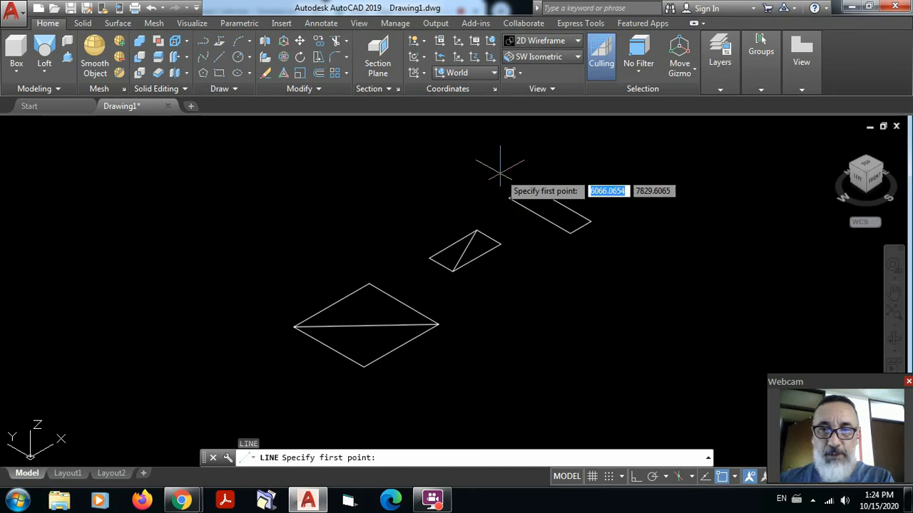
{"action": "left_click", "coordinate": [508, 197]}
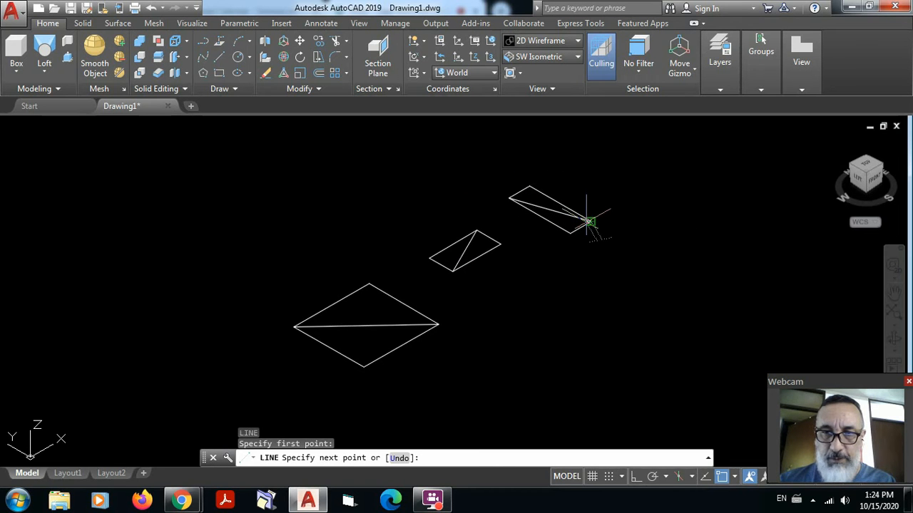
{"action": "left_click", "coordinate": [589, 222]}
{"action": "key", "text": "Return"}
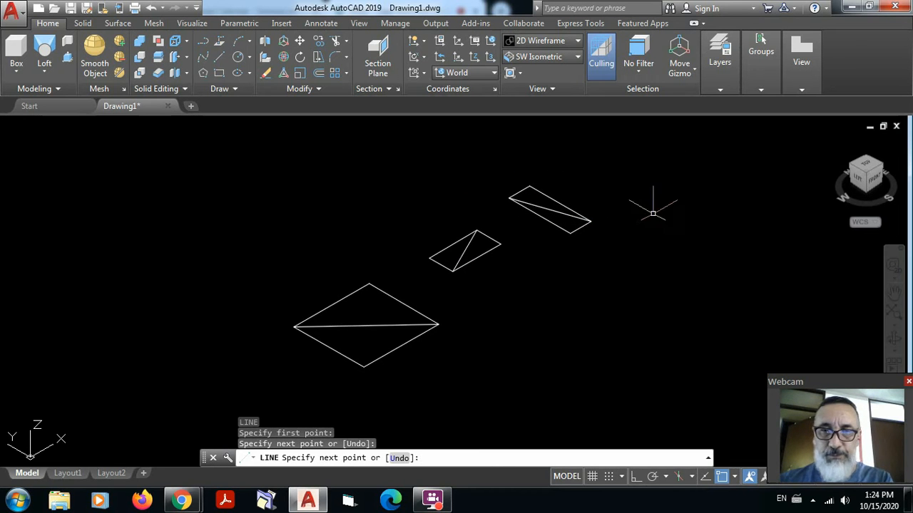
- Set the point display style to the X-shaped marker using DDPTYPE
{"action": "scroll", "coordinate": [369, 345], "scroll_direction": "up", "scroll_amount": 2}
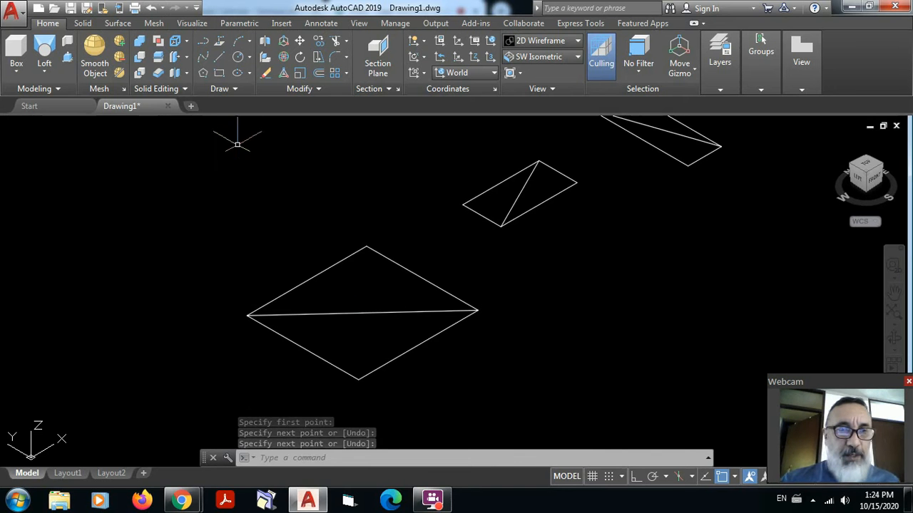
{"action": "left_click", "coordinate": [282, 225]}
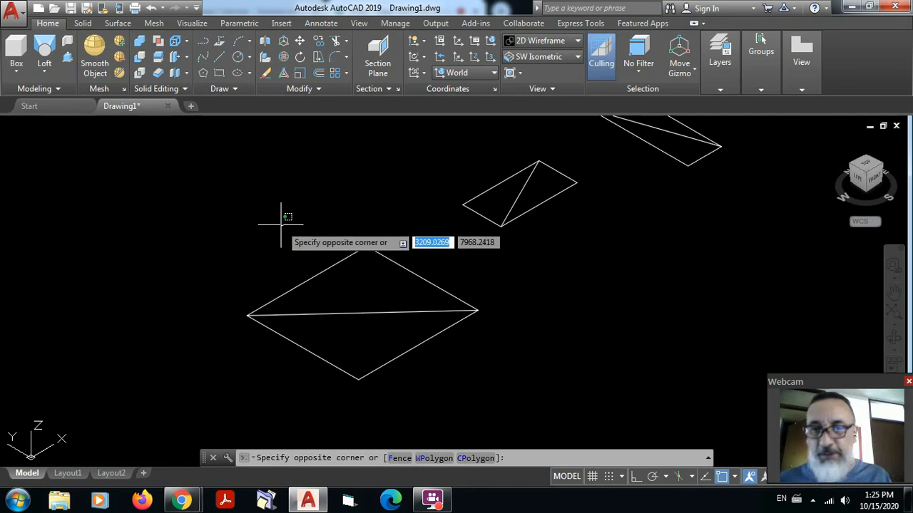
{"action": "key", "text": "Escape"}
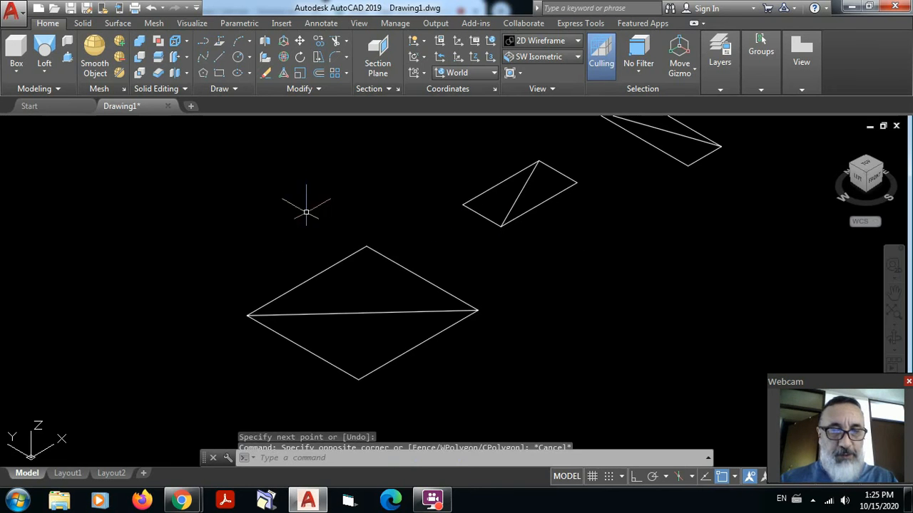
{"action": "type", "text": "dd"}
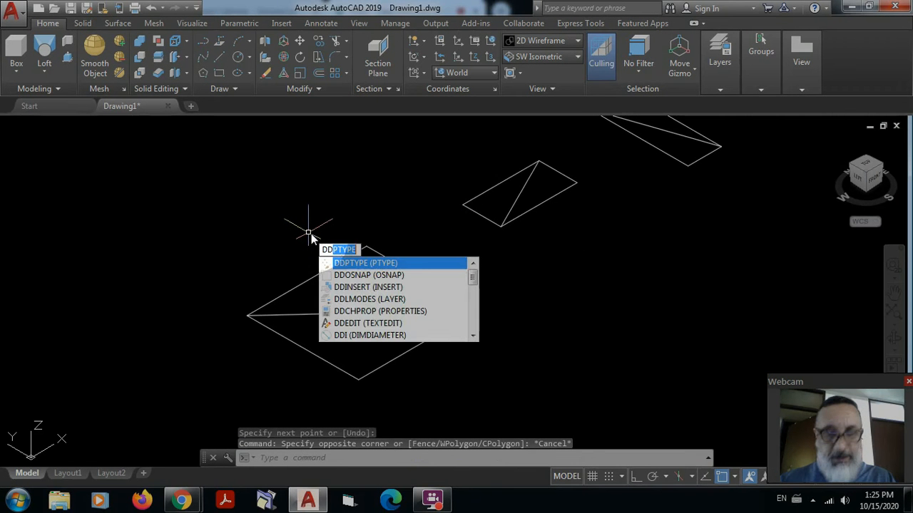
{"action": "type", "text": "p"}
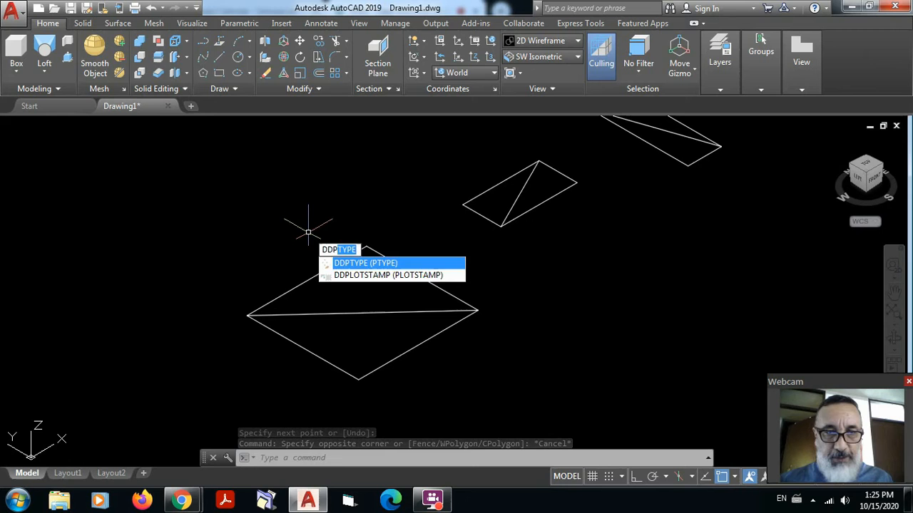
{"action": "left_click", "coordinate": [347, 267]}
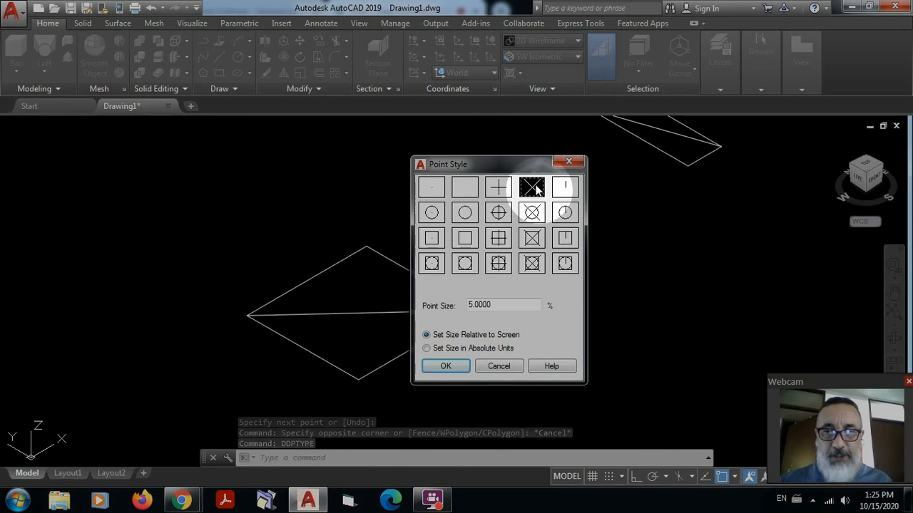
{"action": "left_click", "coordinate": [447, 366]}
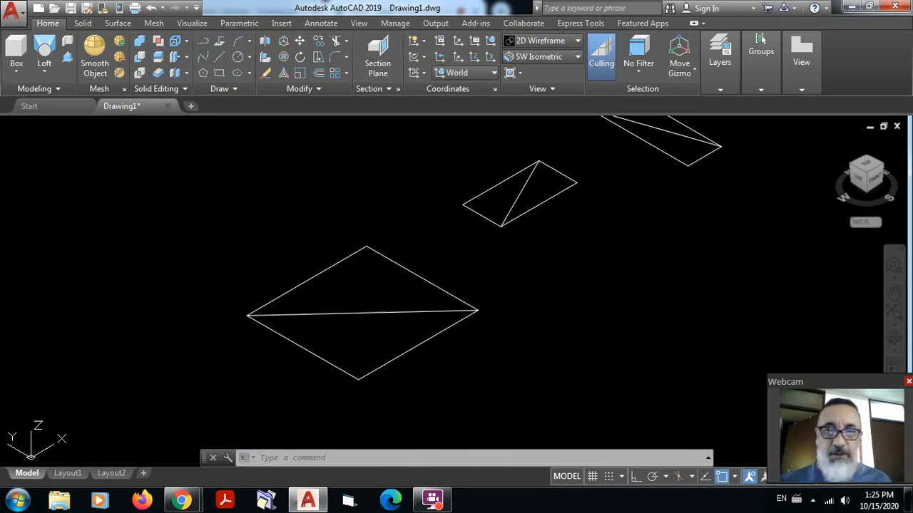
- Place a point at the midpoint of the large rectangle's diagonal
{"action": "type", "text": "po"}
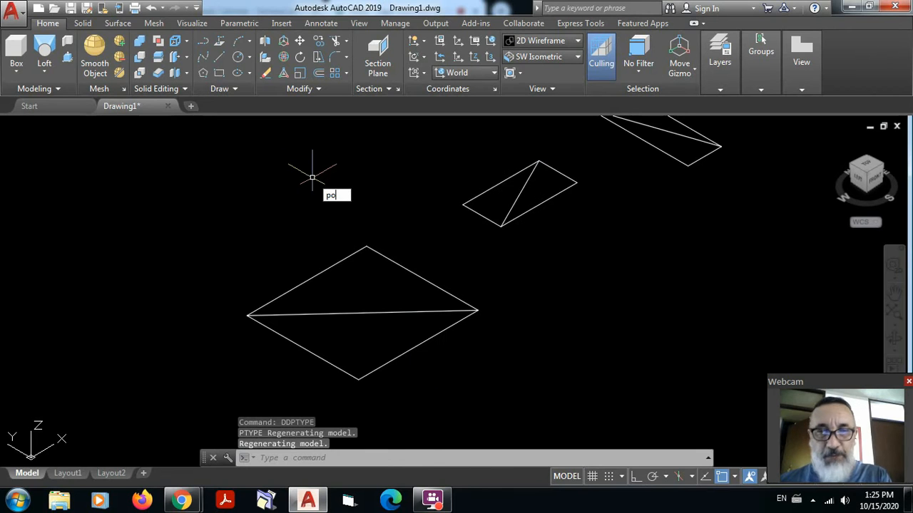
{"action": "key", "text": "Return"}
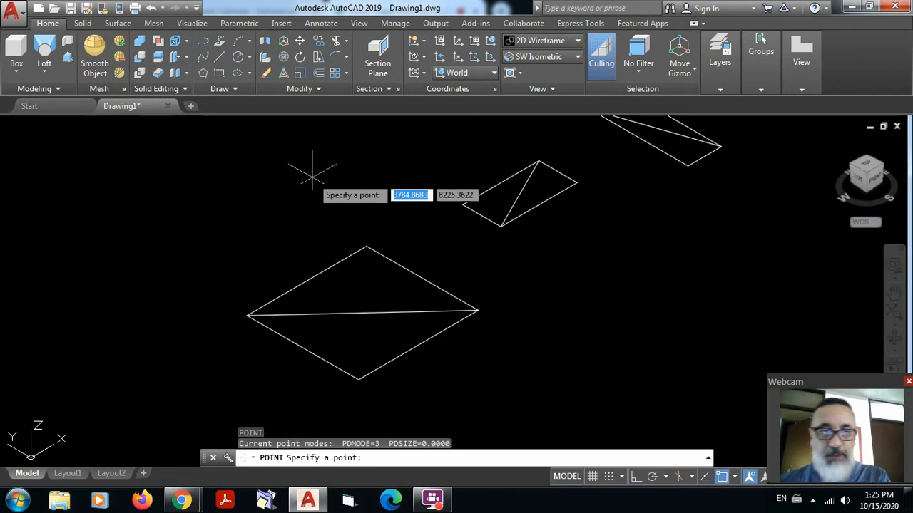
{"action": "left_click", "coordinate": [362, 314]}
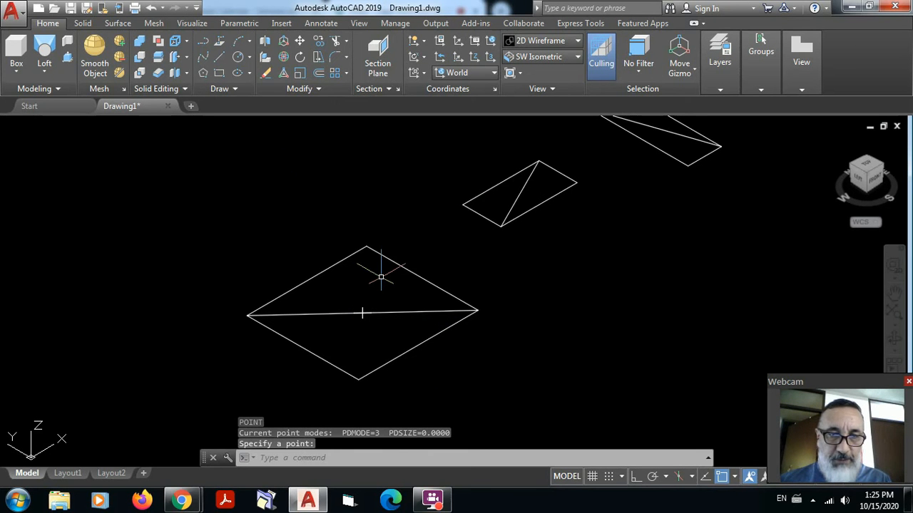
{"action": "scroll", "coordinate": [362, 314], "scroll_direction": "up", "scroll_amount": 5}
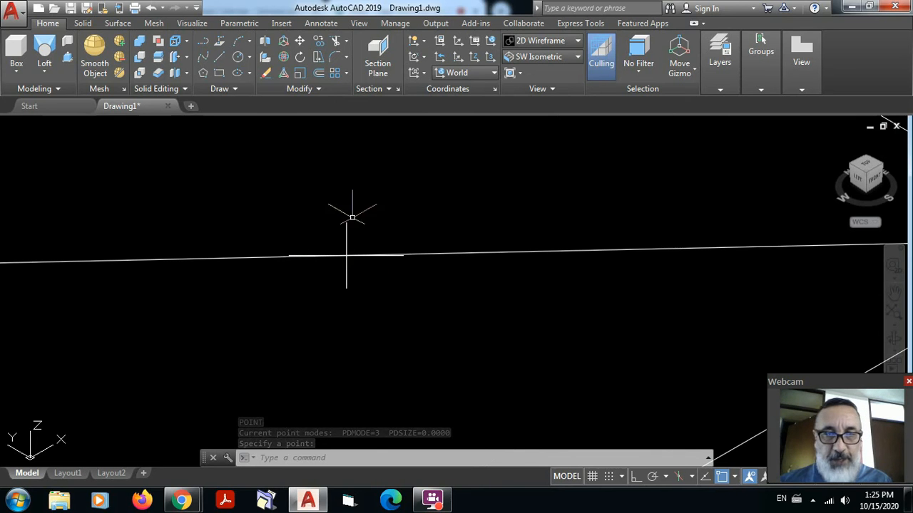
{"action": "scroll", "coordinate": [347, 255], "scroll_direction": "down", "scroll_amount": 5}
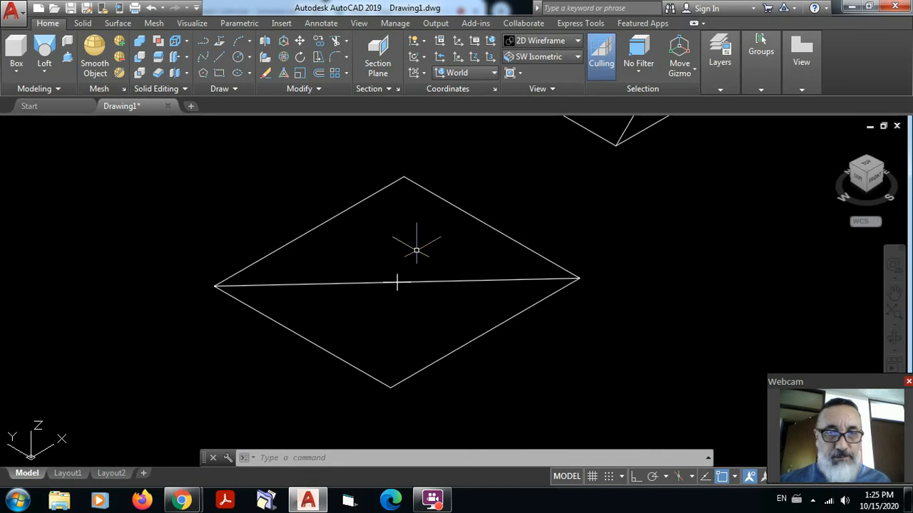
{"action": "scroll", "coordinate": [402, 309], "scroll_direction": "up", "scroll_amount": 2}
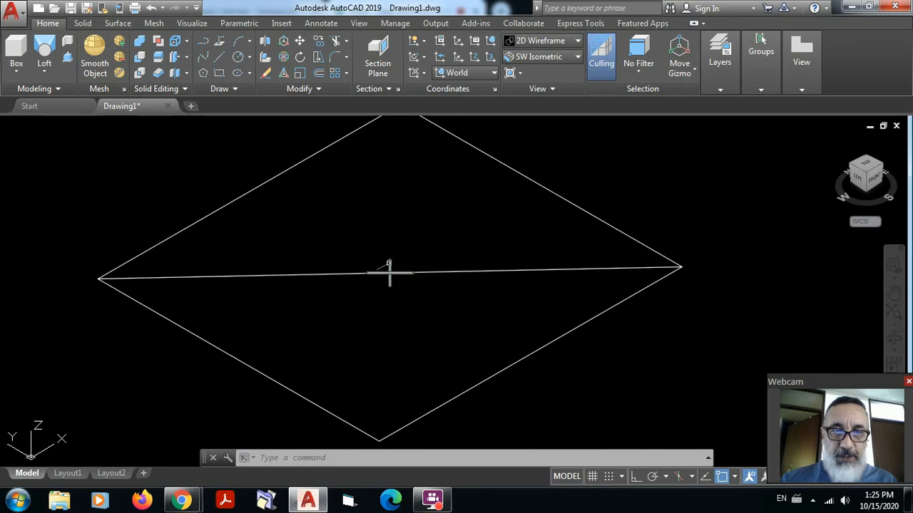
- Place a point at the midpoint of the middle rectangle's diagonal
{"action": "scroll", "coordinate": [484, 235], "scroll_direction": "down", "scroll_amount": 4}
{"action": "middle_click_drag", "start_coordinate": [405, 334], "coordinate": [318, 422]}
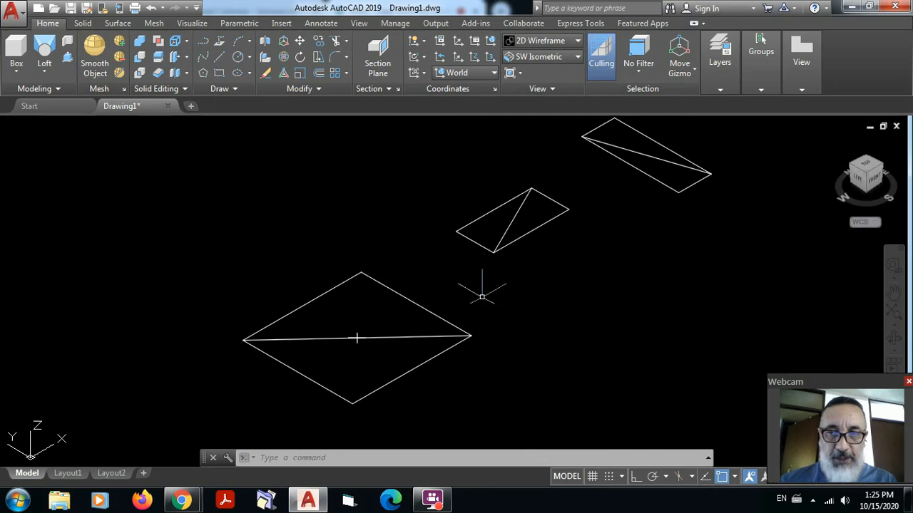
{"action": "scroll", "coordinate": [563, 215], "scroll_direction": "up", "scroll_amount": 2}
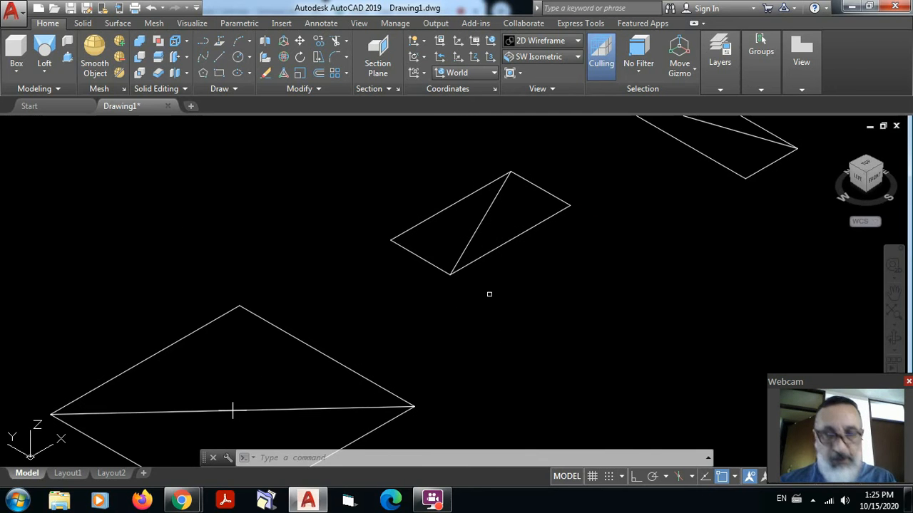
{"action": "type", "text": "po"}
{"action": "key", "text": "Return"}
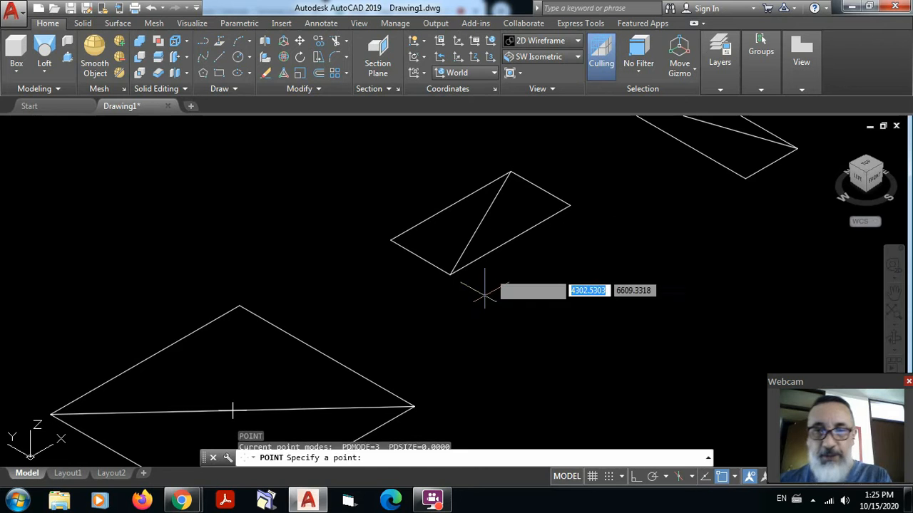
{"action": "left_click", "coordinate": [483, 209]}
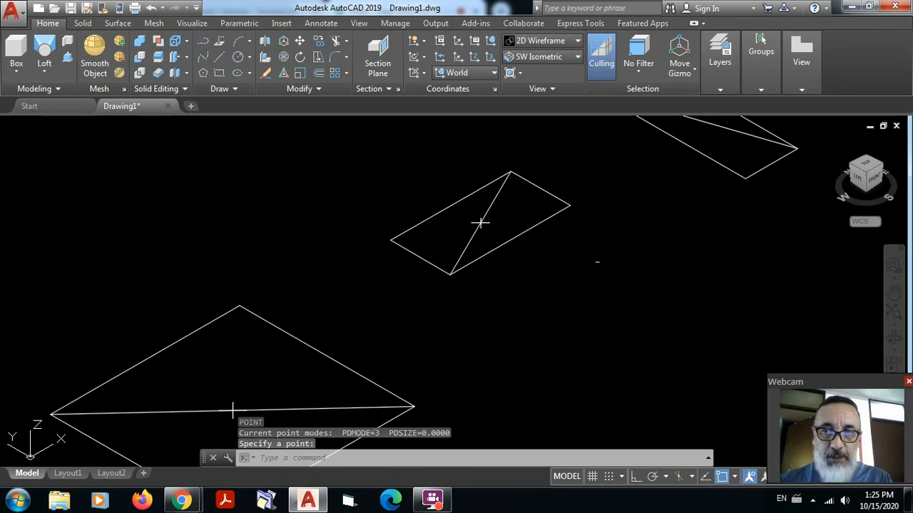
- Measure the large rectangle's near edge along the X axis, between its two end corners
{"action": "scroll", "coordinate": [598, 261], "scroll_direction": "down", "scroll_amount": 4}
{"action": "scroll", "coordinate": [643, 198], "scroll_direction": "up", "scroll_amount": 2}
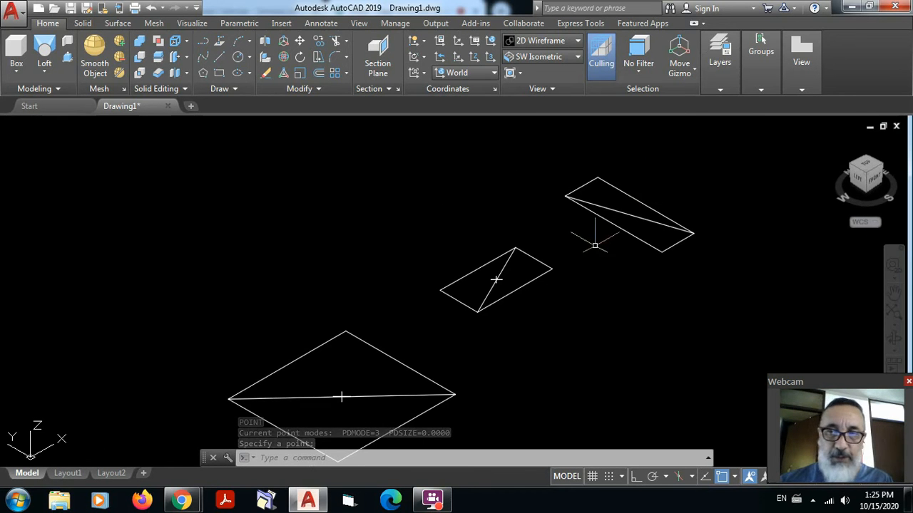
{"action": "scroll", "coordinate": [556, 308], "scroll_direction": "down", "scroll_amount": 2}
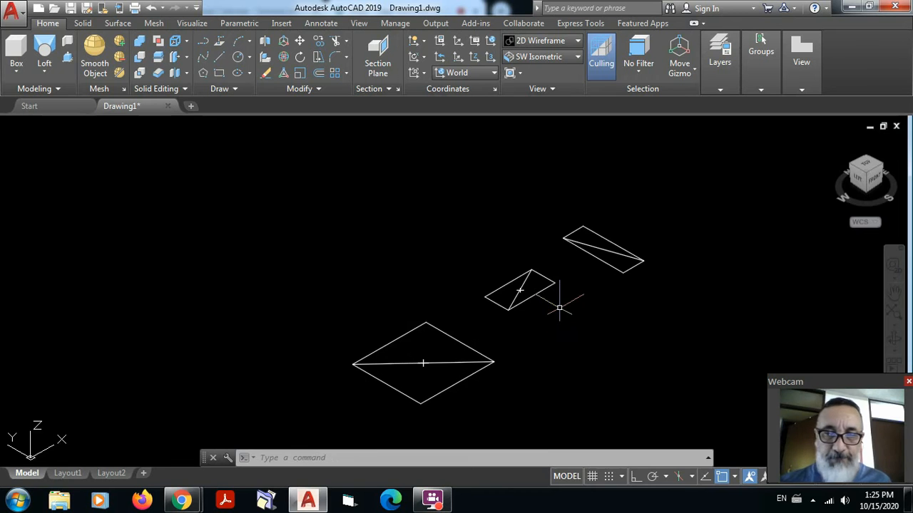
{"action": "middle_click_drag", "start_coordinate": [558, 306], "coordinate": [563, 274]}
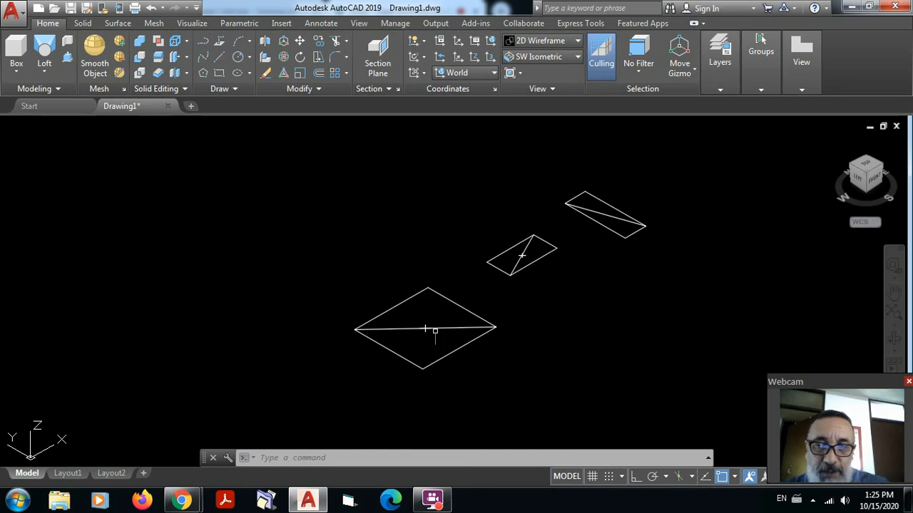
{"action": "scroll", "coordinate": [465, 357], "scroll_direction": "up", "scroll_amount": 2}
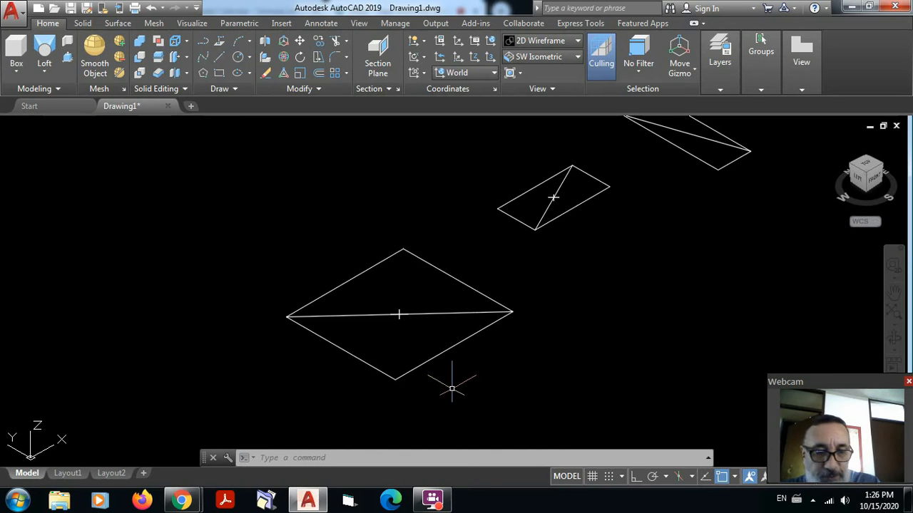
{"action": "type", "text": "di"}
{"action": "key", "text": "Return"}
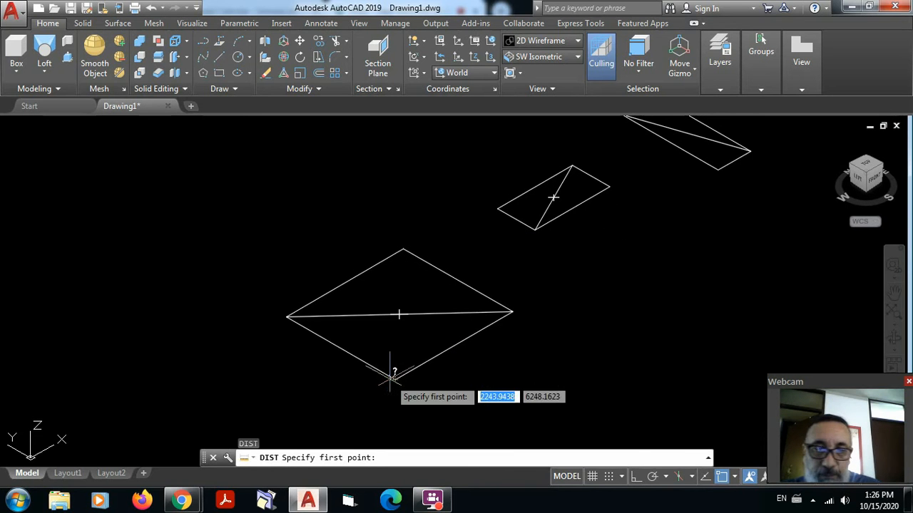
{"action": "left_click", "coordinate": [394, 375]}
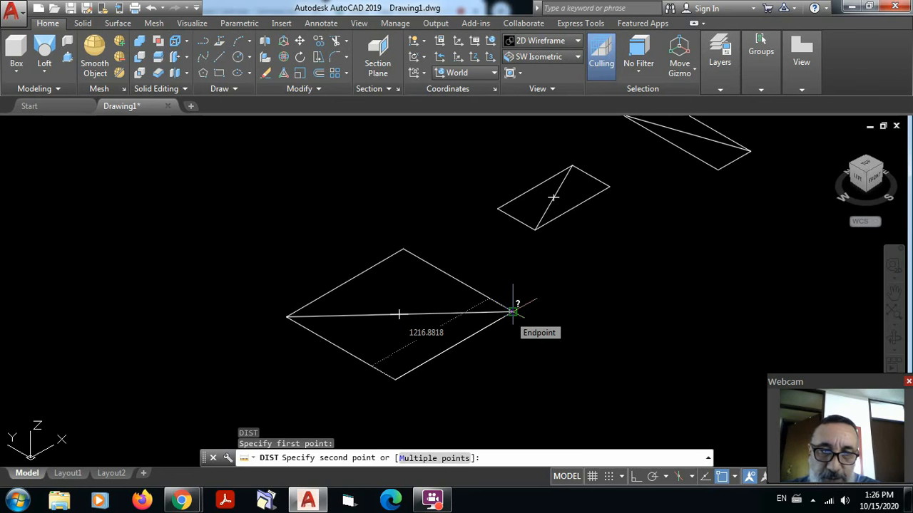
{"action": "left_click", "coordinate": [512, 311]}
{"action": "scroll", "coordinate": [514, 306], "scroll_direction": "down", "scroll_amount": 3}
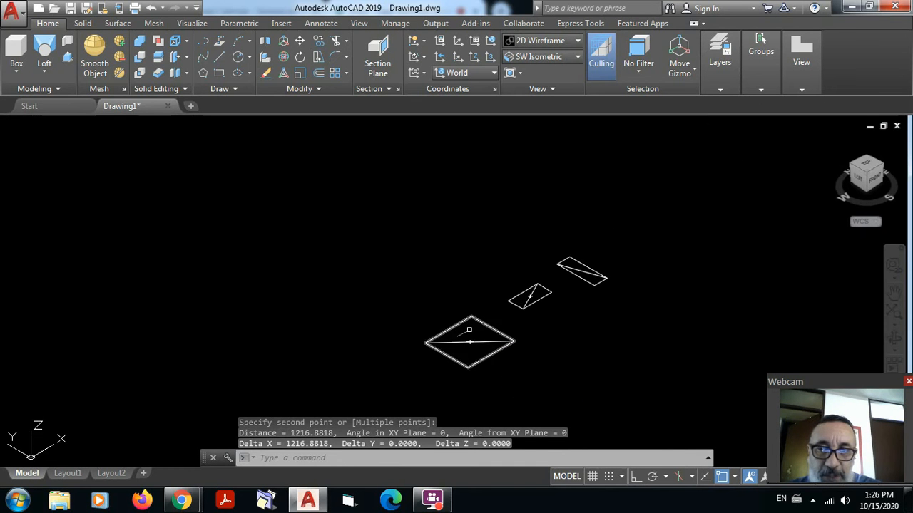
- Give the point at the centre of the large rectangle a thickness of 1500 in its properties
{"action": "scroll", "coordinate": [460, 344], "scroll_direction": "up", "scroll_amount": 4}
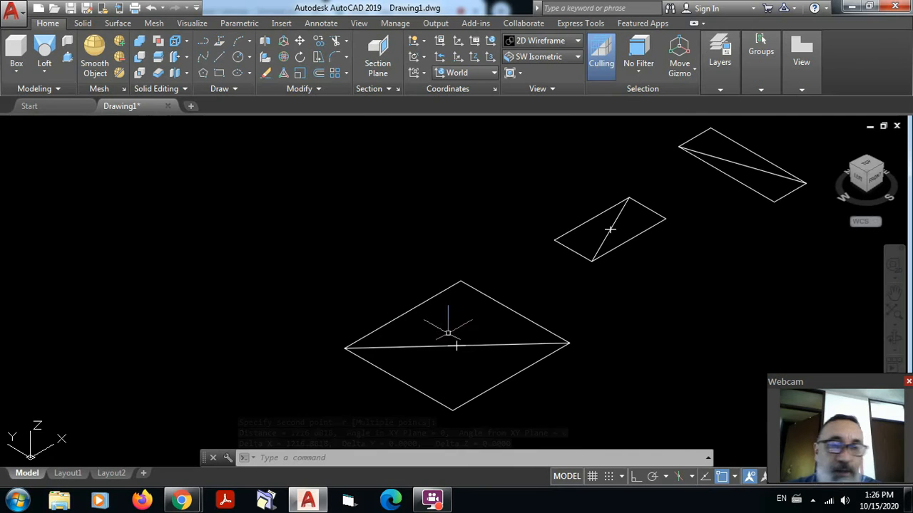
{"action": "scroll", "coordinate": [456, 321], "scroll_direction": "up", "scroll_amount": 6}
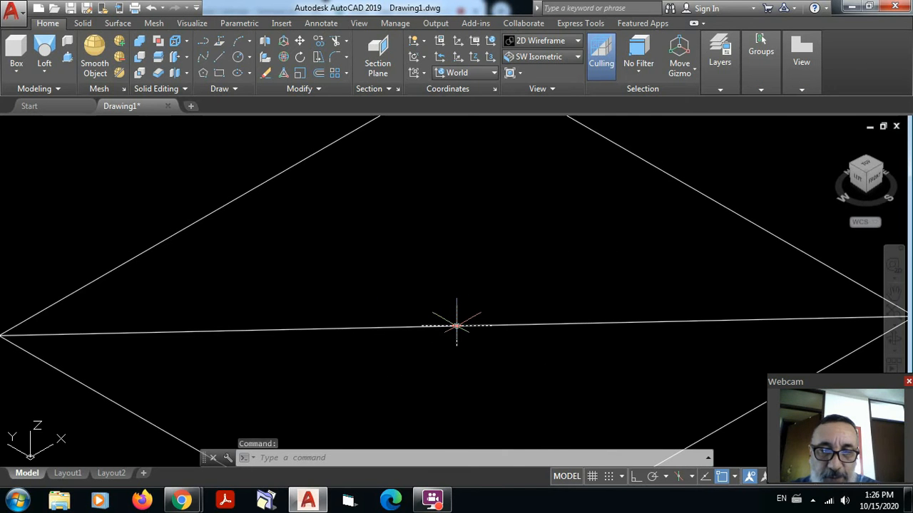
{"action": "right_click", "coordinate": [456, 326]}
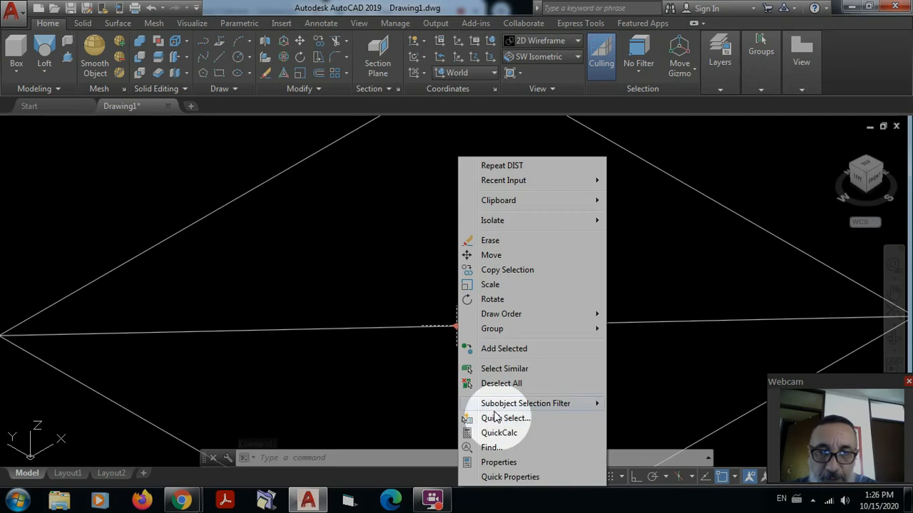
{"action": "left_click", "coordinate": [499, 463]}
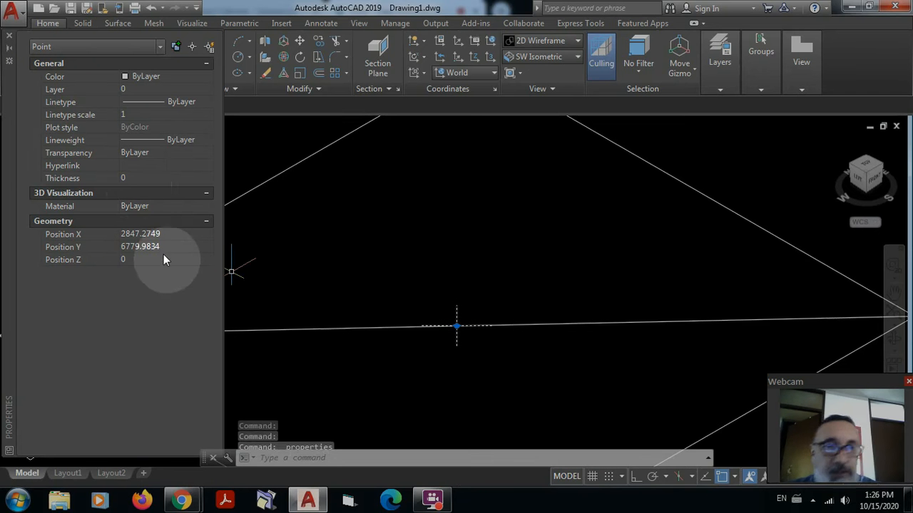
{"action": "left_click", "coordinate": [151, 177]}
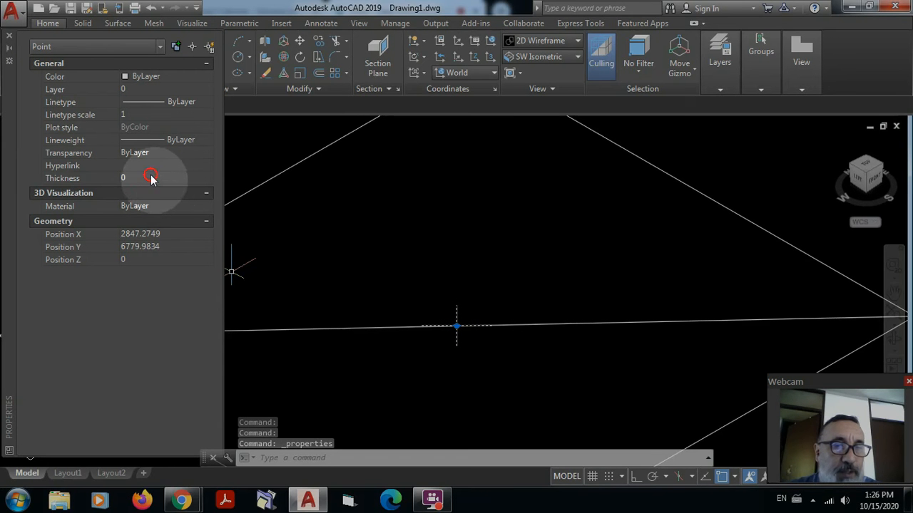
{"action": "type", "text": "2"}
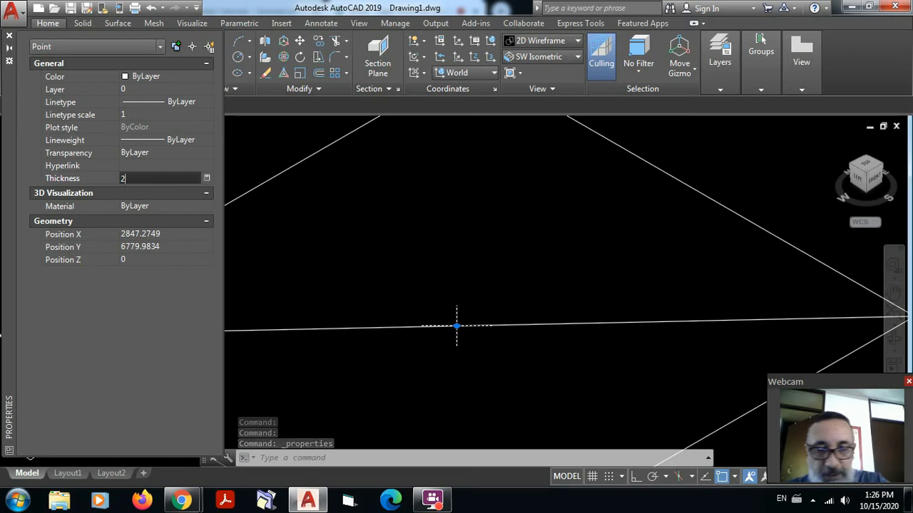
{"action": "type", "text": "0"}
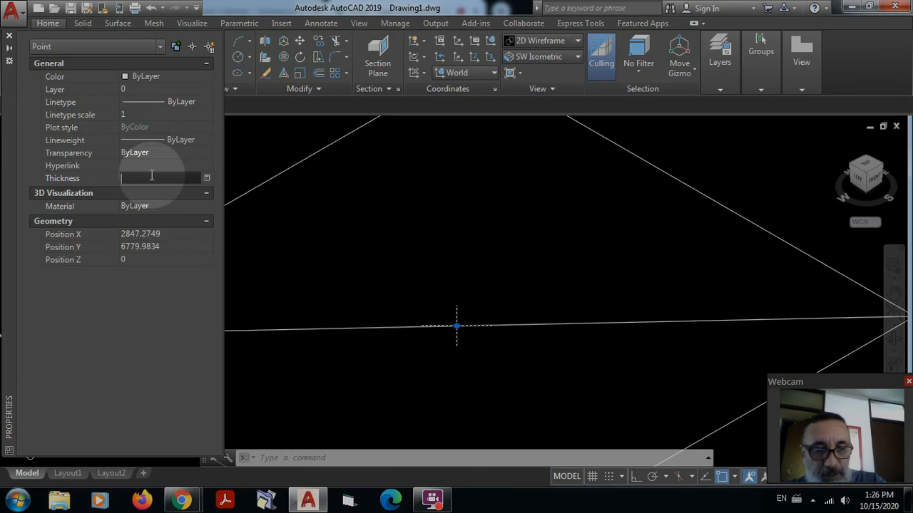
{"action": "type", "text": "1500"}
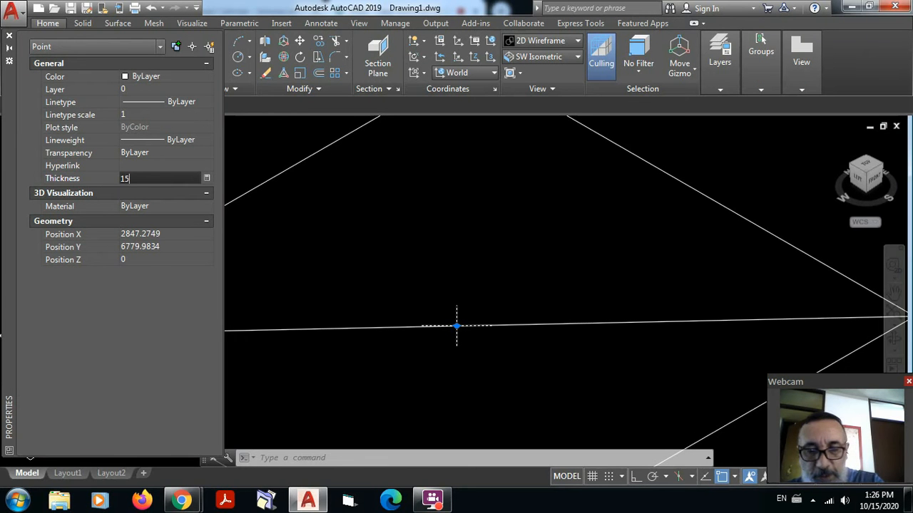
{"action": "key", "text": "Return"}
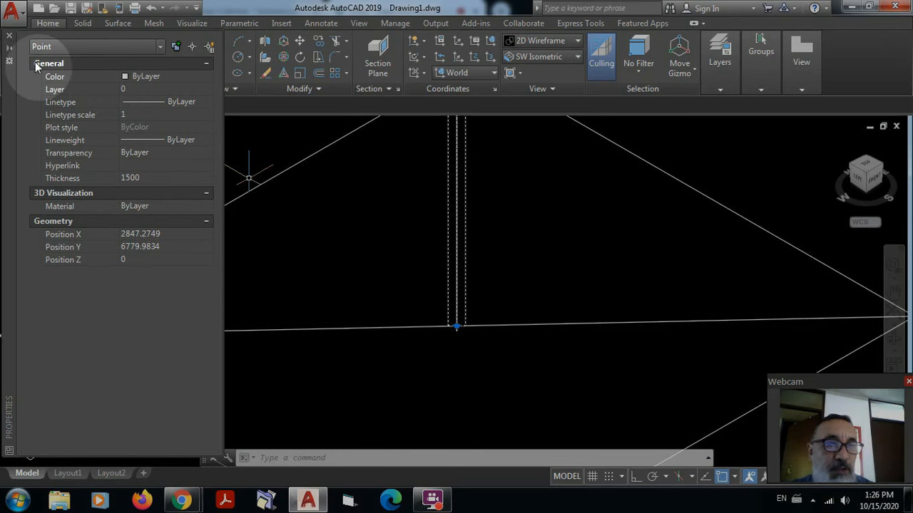
{"action": "left_click", "coordinate": [8, 35]}
{"action": "scroll", "coordinate": [566, 302], "scroll_direction": "down", "scroll_amount": 5}
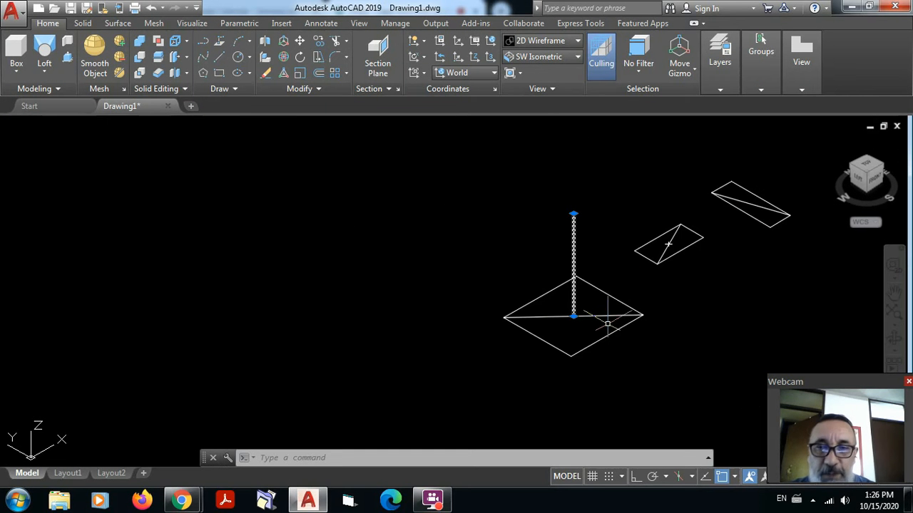
{"action": "middle_click_drag", "start_coordinate": [607, 324], "coordinate": [549, 353]}
{"action": "scroll", "coordinate": [529, 246], "scroll_direction": "up", "scroll_amount": 2}
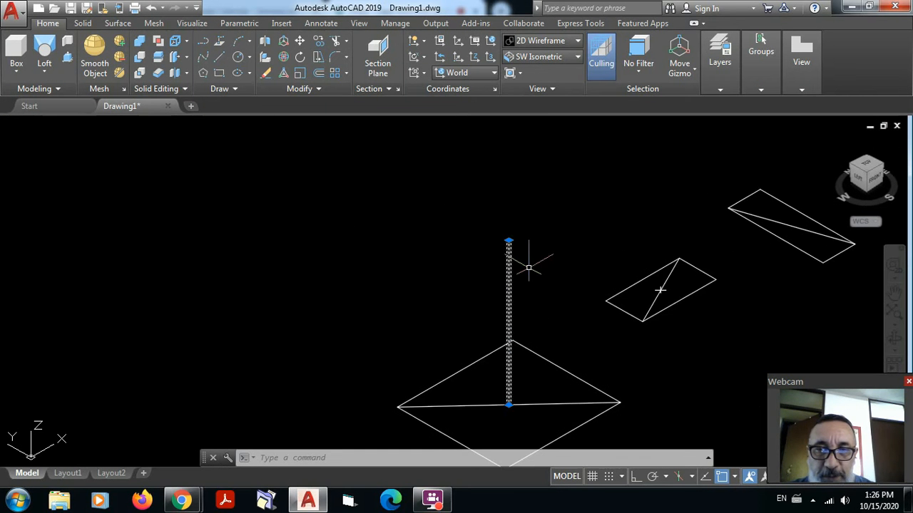
{"action": "key", "text": "Escape"}
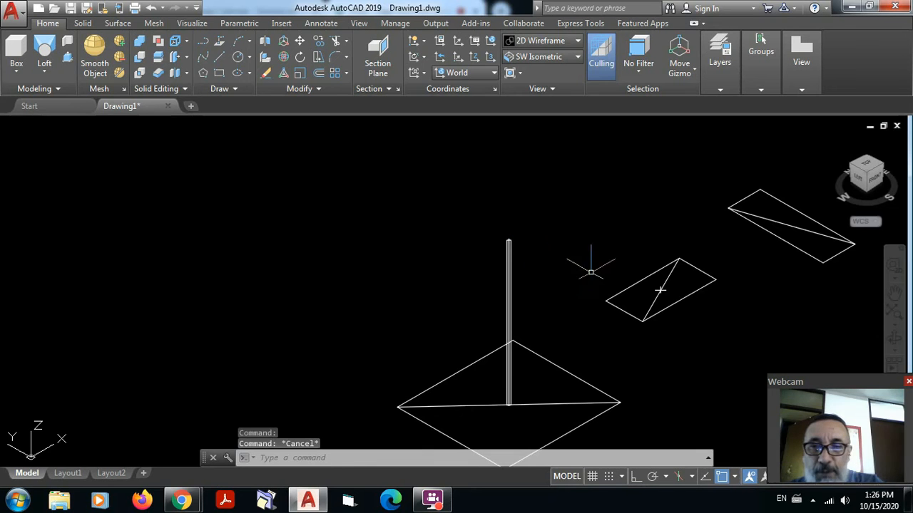
{"action": "scroll", "coordinate": [676, 291], "scroll_direction": "up", "scroll_amount": 3}
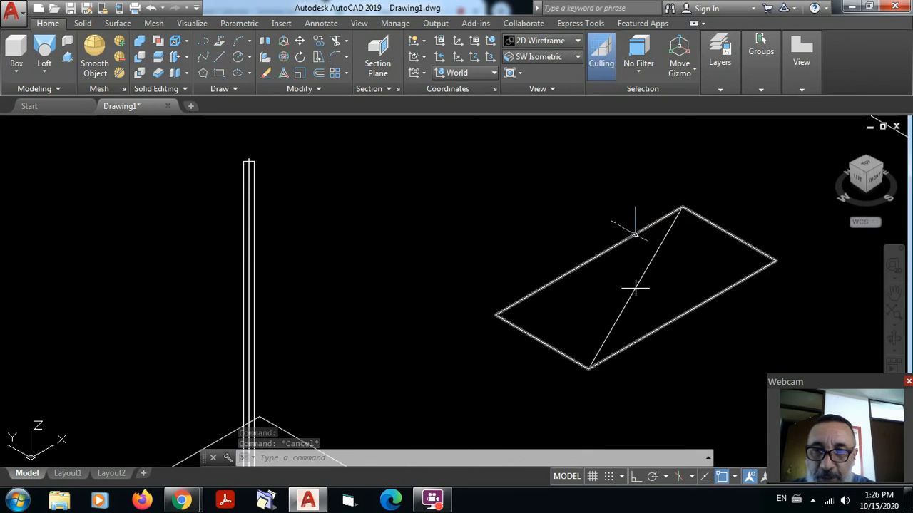
{"action": "scroll", "coordinate": [749, 288], "scroll_direction": "down", "scroll_amount": 2}
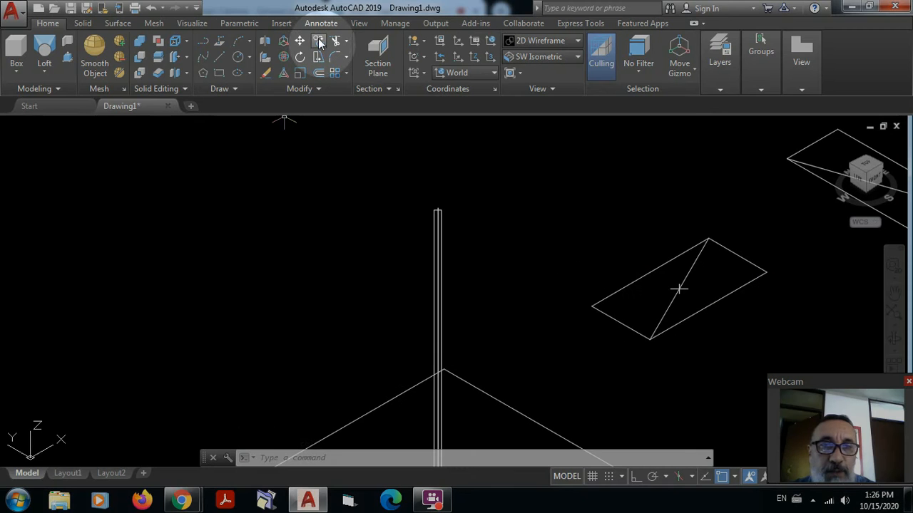
{"action": "left_click", "coordinate": [320, 42]}
{"action": "left_click", "coordinate": [779, 302]}
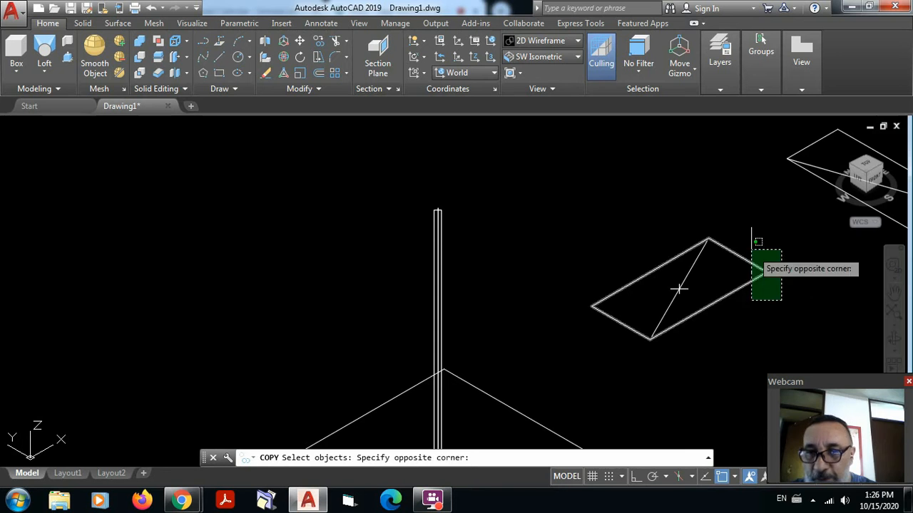
{"action": "left_click", "coordinate": [761, 259]}
{"action": "key", "text": "Return"}
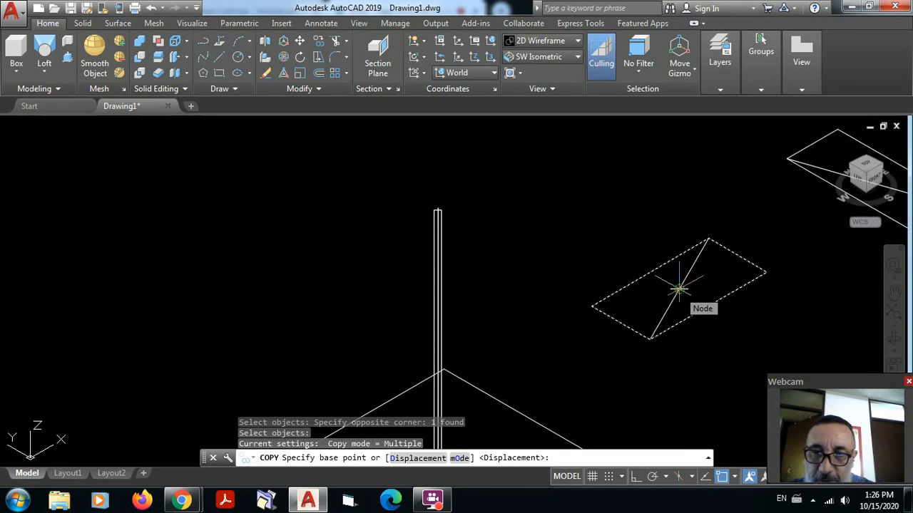
{"action": "key", "text": "Escape"}
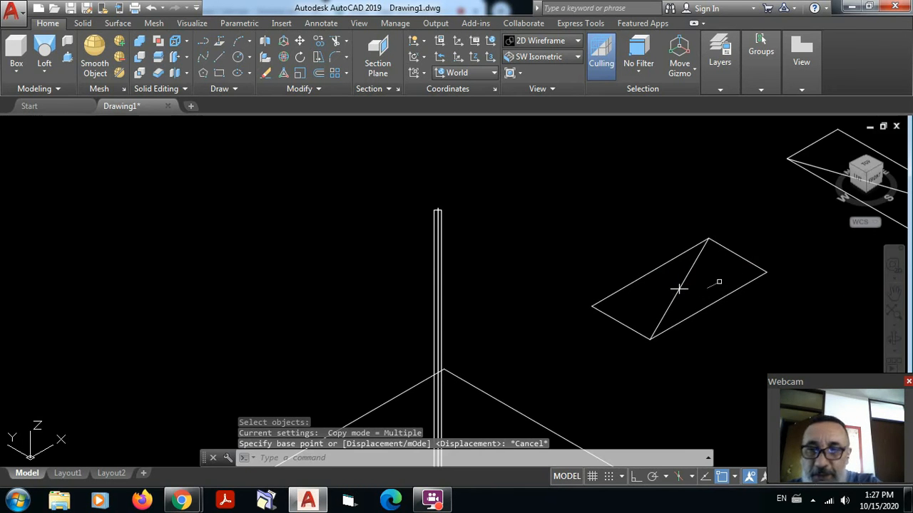
{"action": "scroll", "coordinate": [732, 268], "scroll_direction": "up", "scroll_amount": 2}
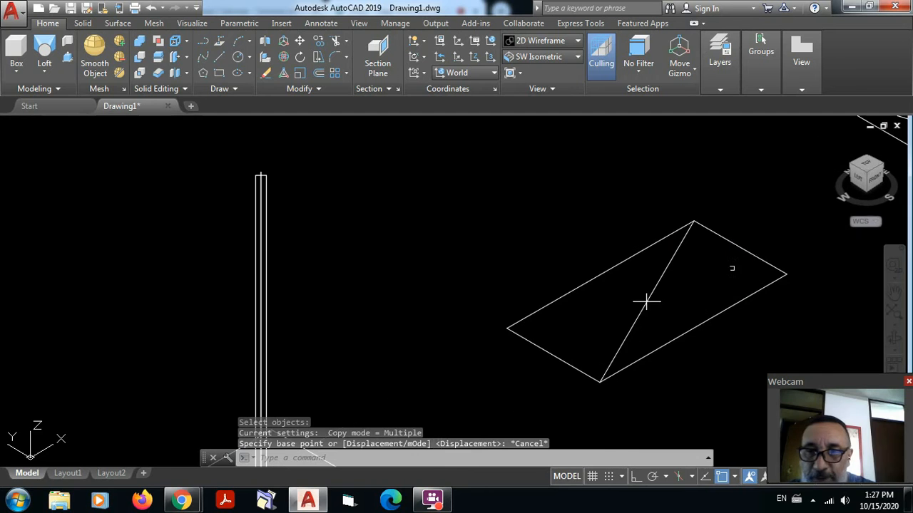
{"action": "scroll", "coordinate": [646, 302], "scroll_direction": "up", "scroll_amount": 2}
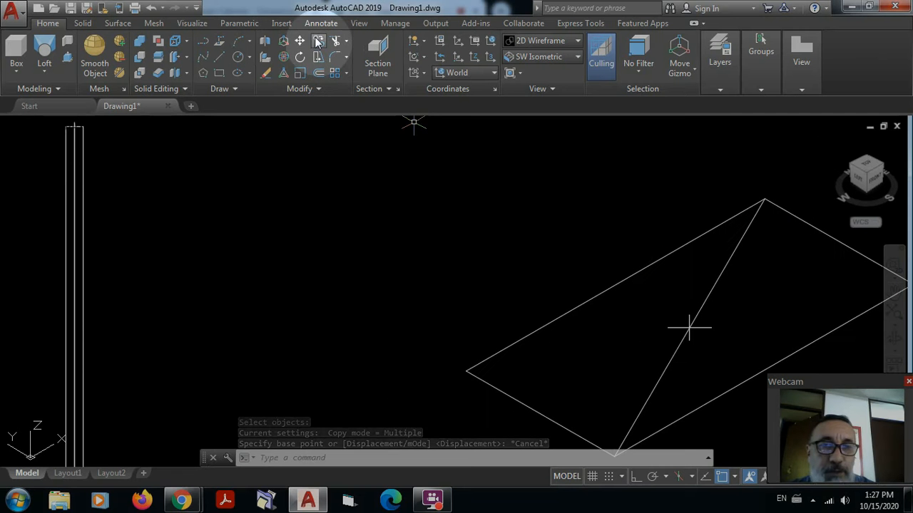
{"action": "key", "text": "space"}
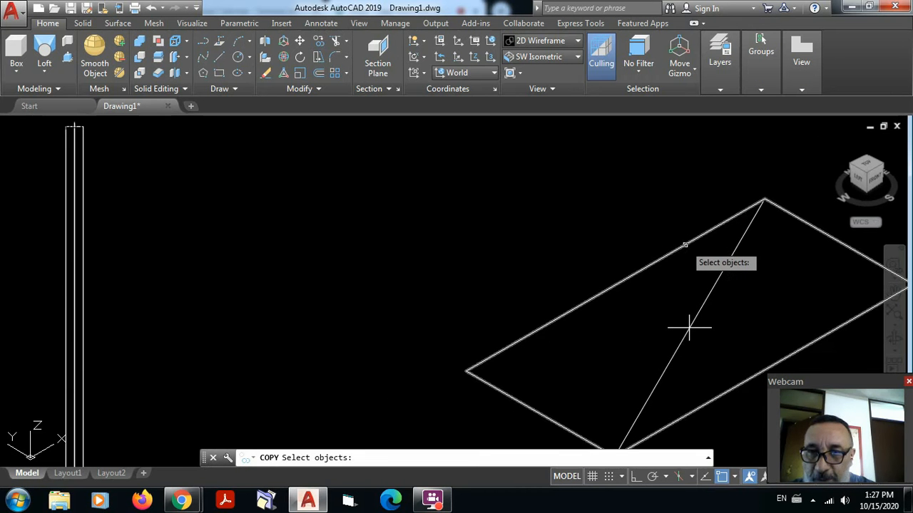
{"action": "left_click", "coordinate": [685, 245]}
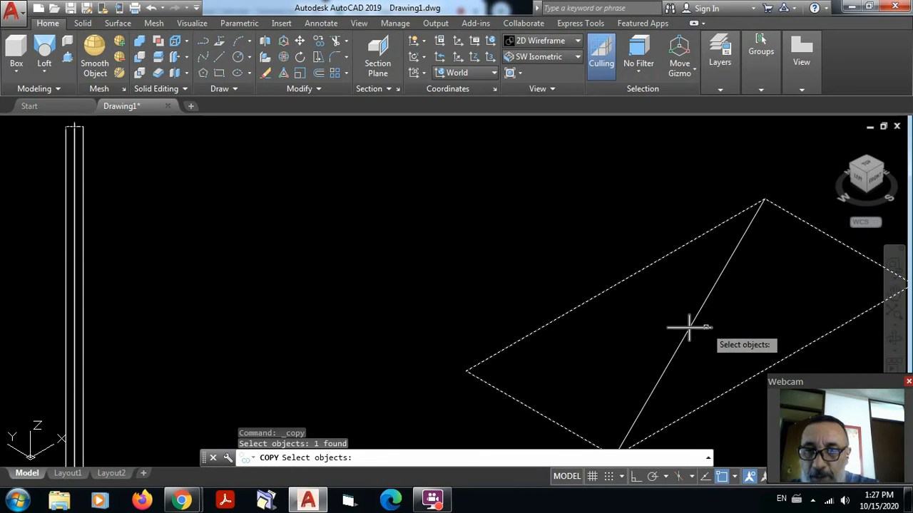
{"action": "left_click", "coordinate": [689, 328]}
{"action": "key", "text": "space"}
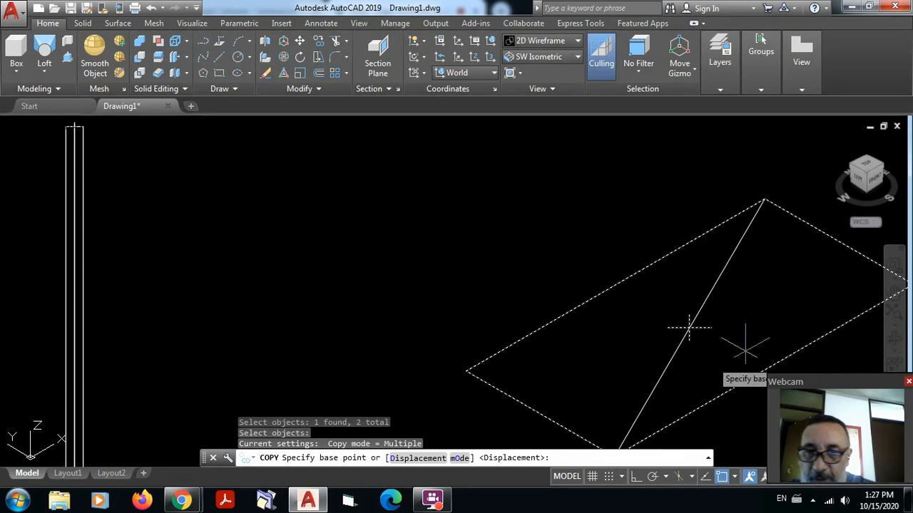
{"action": "scroll", "coordinate": [692, 326], "scroll_direction": "down", "scroll_amount": 3}
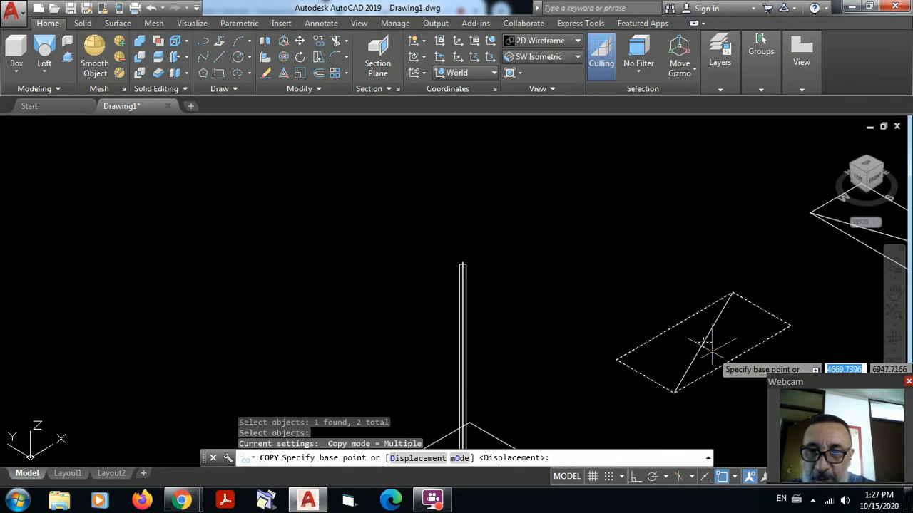
{"action": "left_click", "coordinate": [675, 391]}
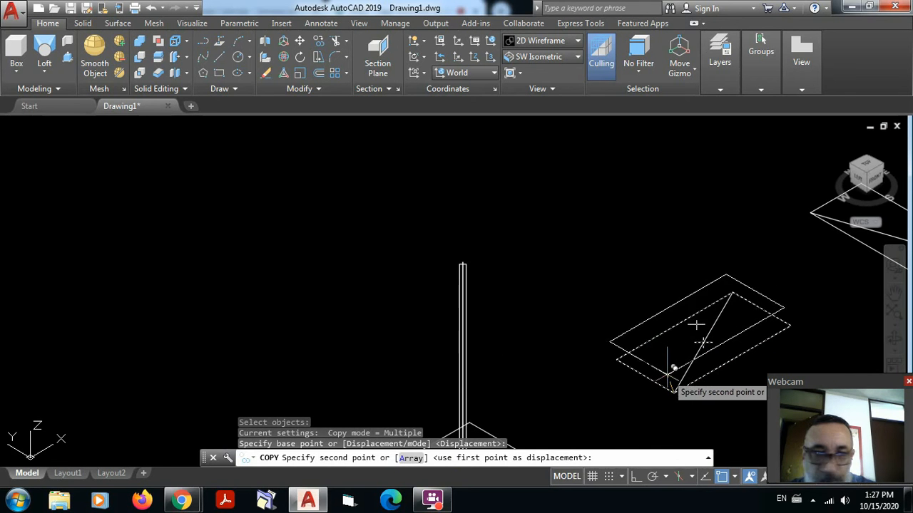
{"action": "key", "text": "Escape"}
- Copy the middle rectangle and its centre point, using that point as base, onto the top end of the large rectangle's vertical reference
{"action": "scroll", "coordinate": [733, 335], "scroll_direction": "up", "scroll_amount": 2}
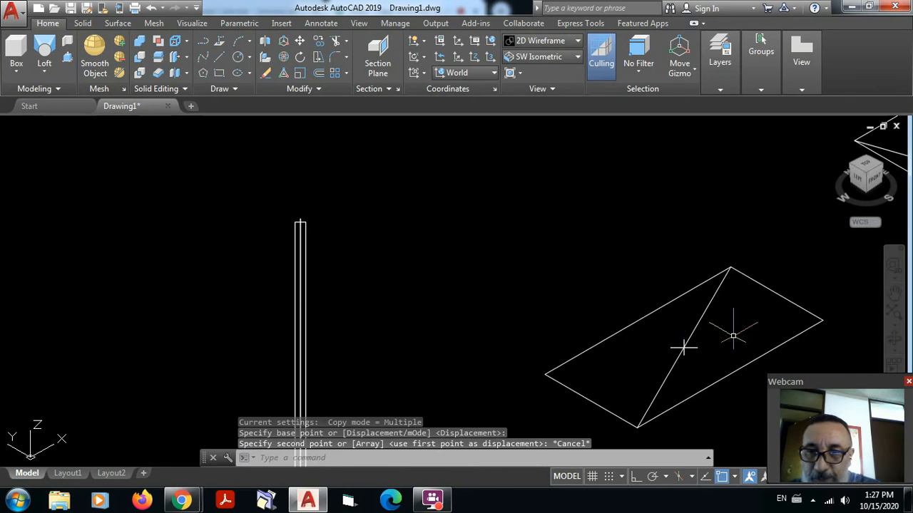
{"action": "scroll", "coordinate": [683, 348], "scroll_direction": "up", "scroll_amount": 2}
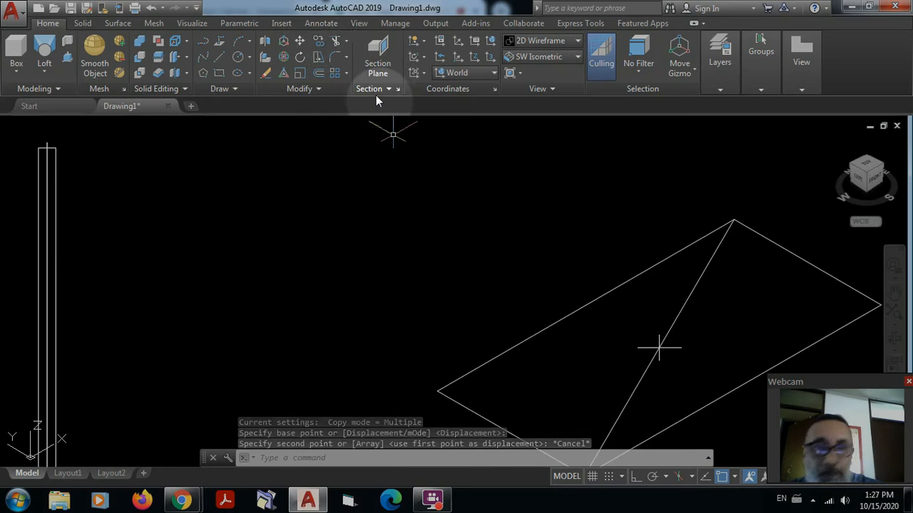
{"action": "left_click", "coordinate": [319, 41]}
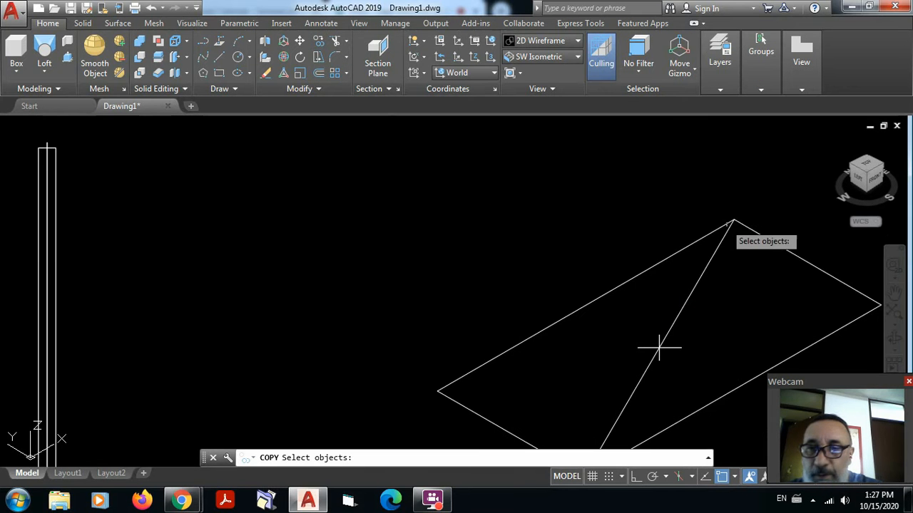
{"action": "left_click", "coordinate": [751, 230]}
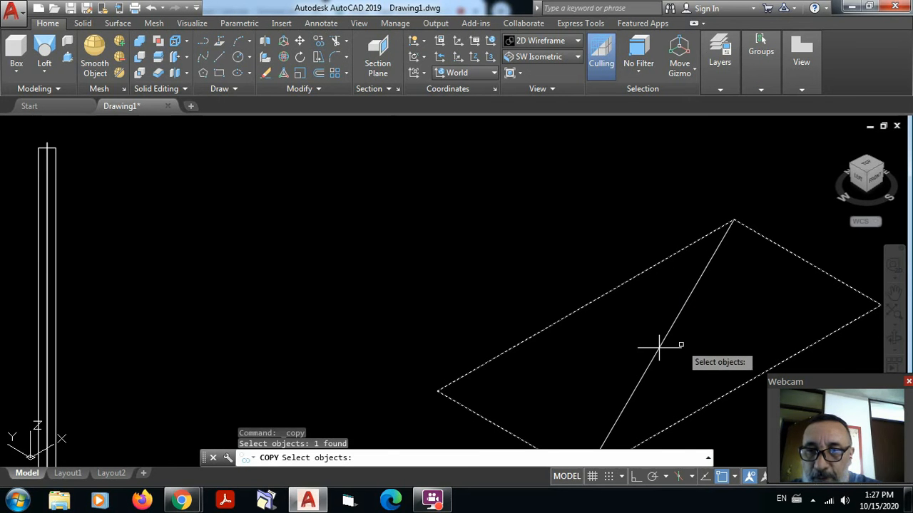
{"action": "left_click", "coordinate": [663, 343]}
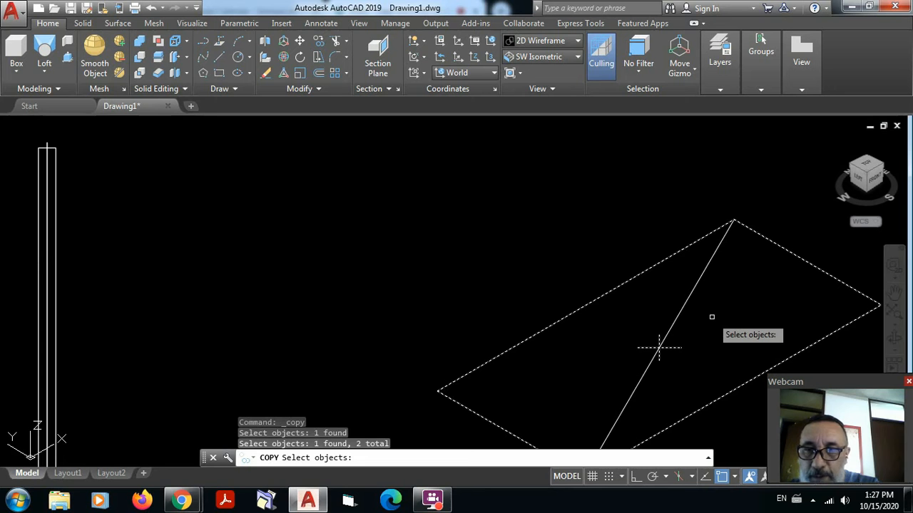
{"action": "key", "text": "Return"}
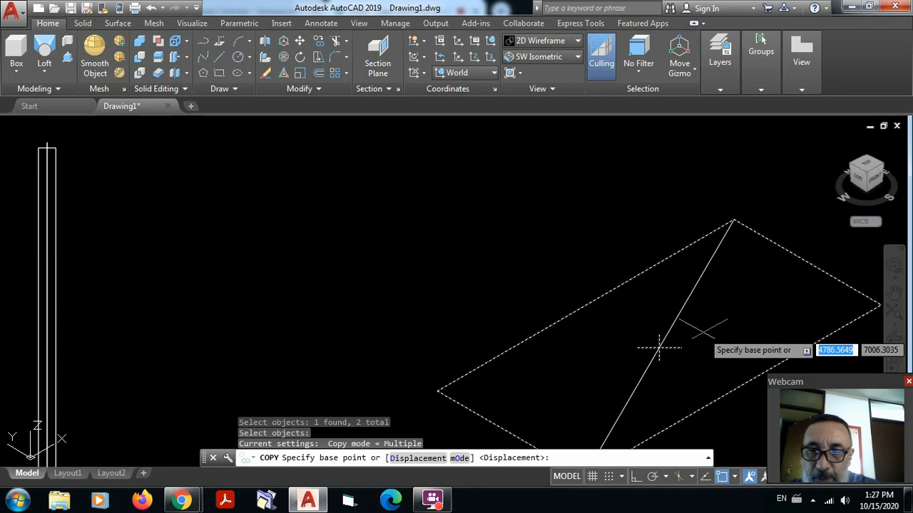
{"action": "left_click", "coordinate": [662, 346]}
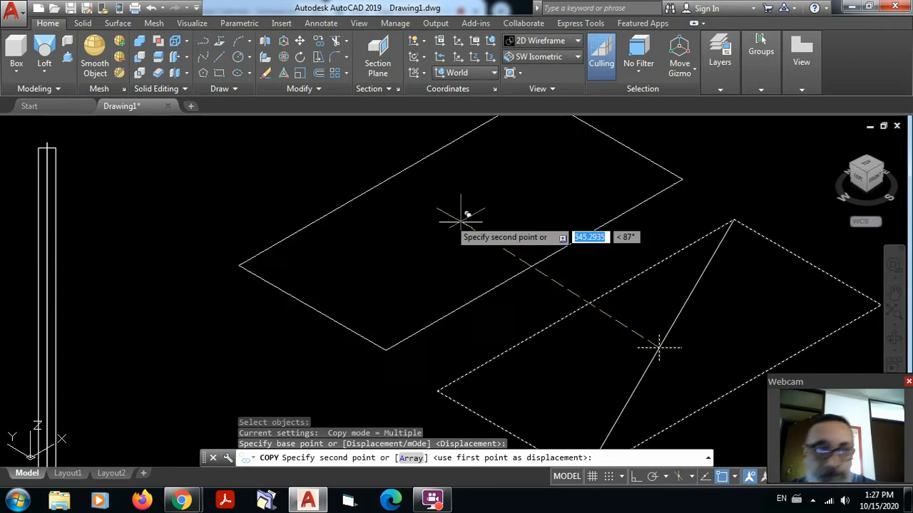
{"action": "scroll", "coordinate": [485, 235], "scroll_direction": "down", "scroll_amount": 2}
{"action": "middle_click_drag", "start_coordinate": [512, 259], "coordinate": [699, 310]}
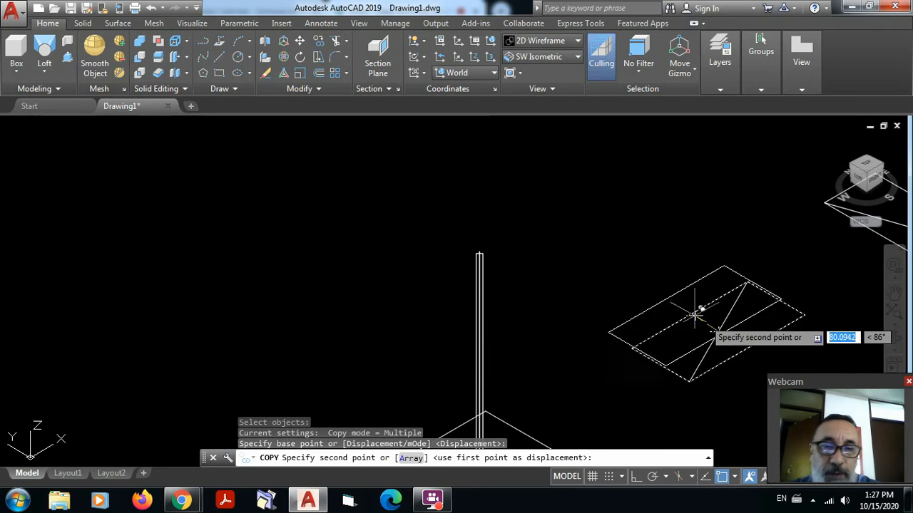
{"action": "left_click", "coordinate": [479, 253]}
{"action": "key", "text": "Escape"}
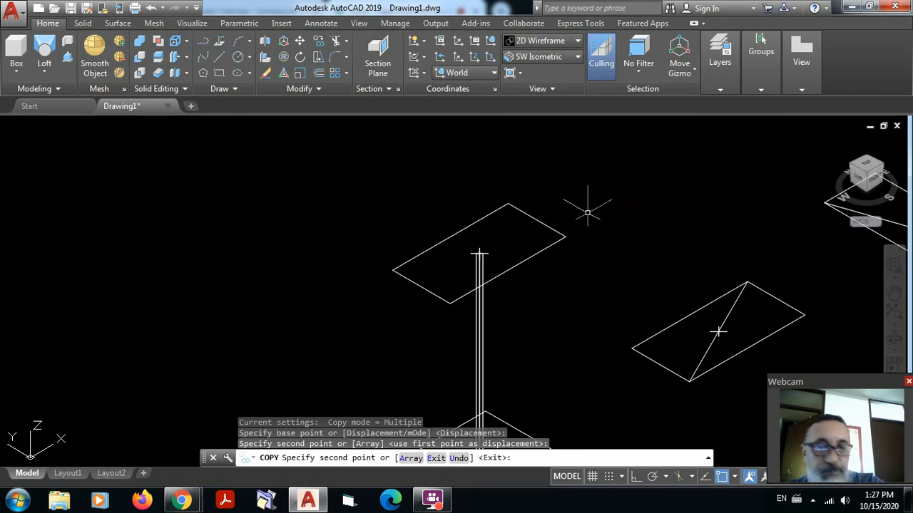
- Give the copied point at the centre of the raised rectangle a thickness of 2000 and close its properties
{"action": "scroll", "coordinate": [492, 253], "scroll_direction": "up", "scroll_amount": 2}
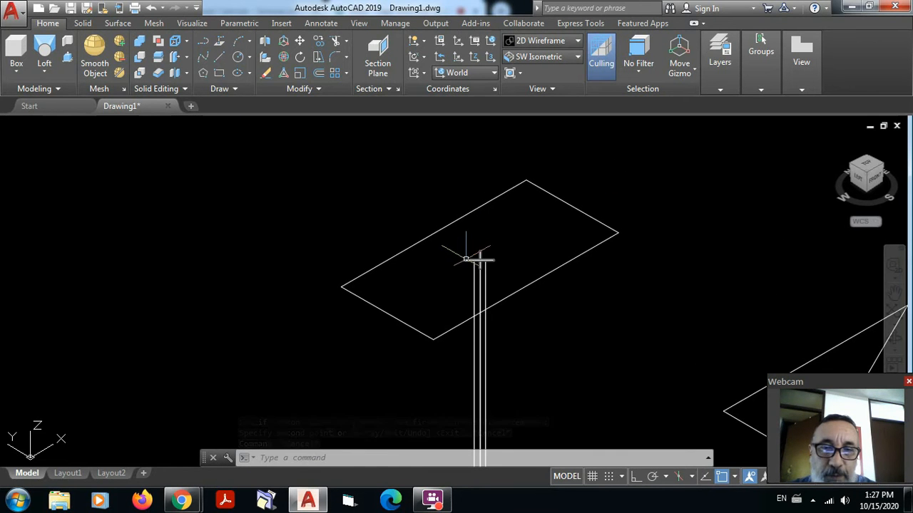
{"action": "right_click", "coordinate": [479, 261]}
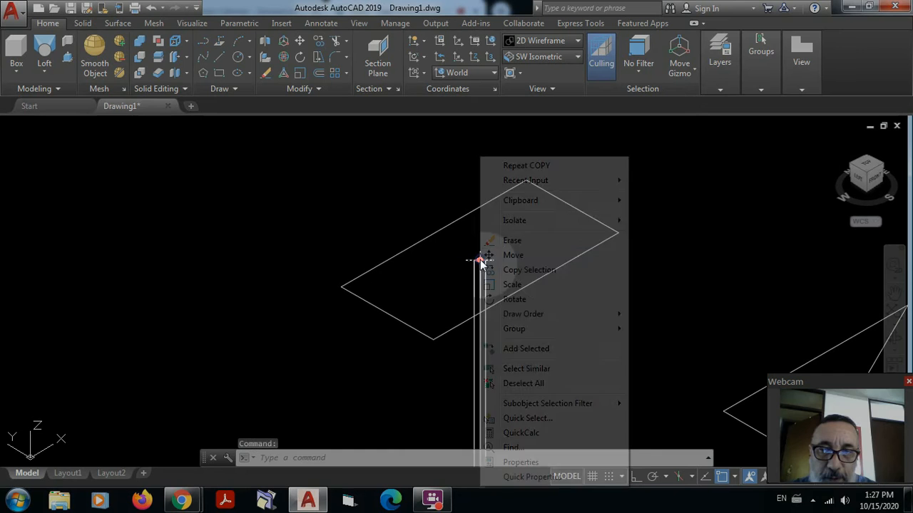
{"action": "left_click", "coordinate": [520, 463]}
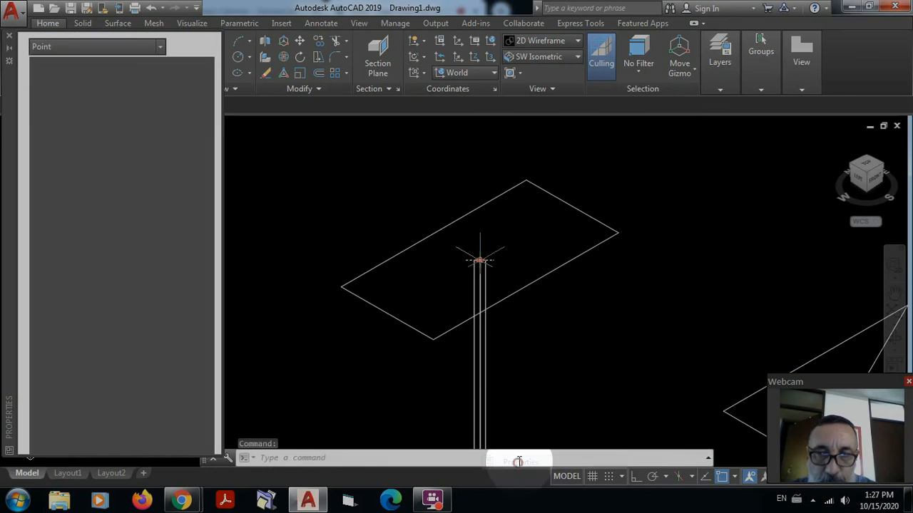
{"action": "left_click", "coordinate": [140, 179]}
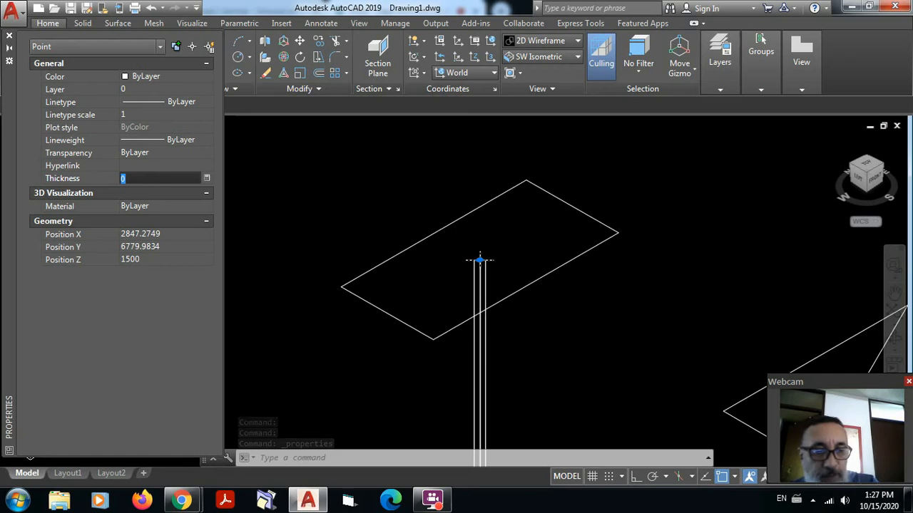
{"action": "type", "text": "00"}
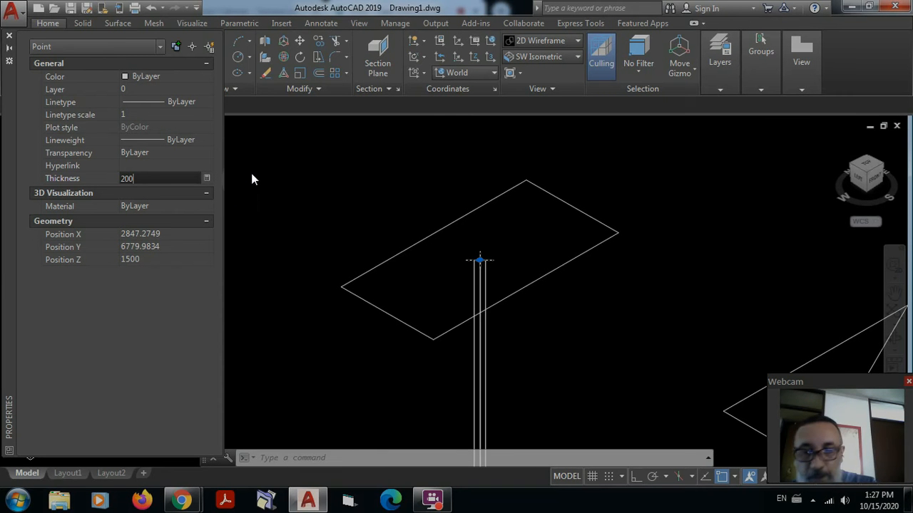
{"action": "type", "text": "0"}
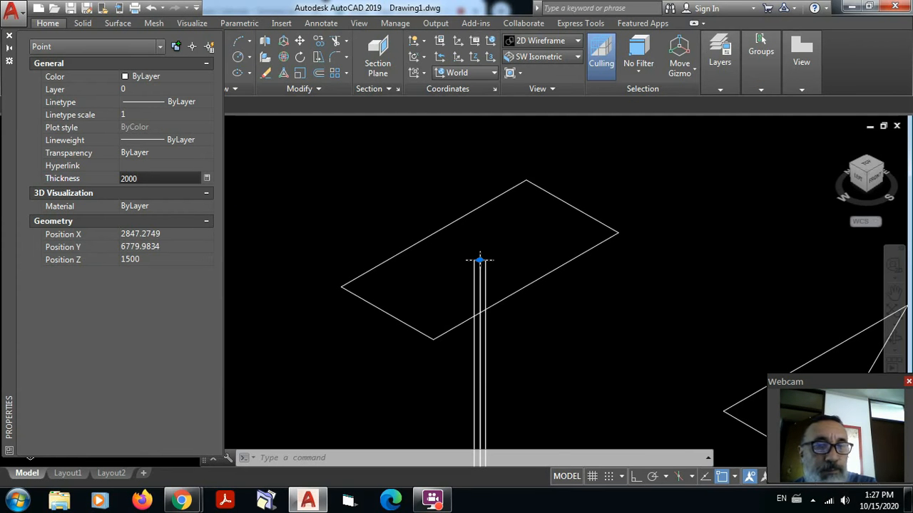
{"action": "key", "text": "Return"}
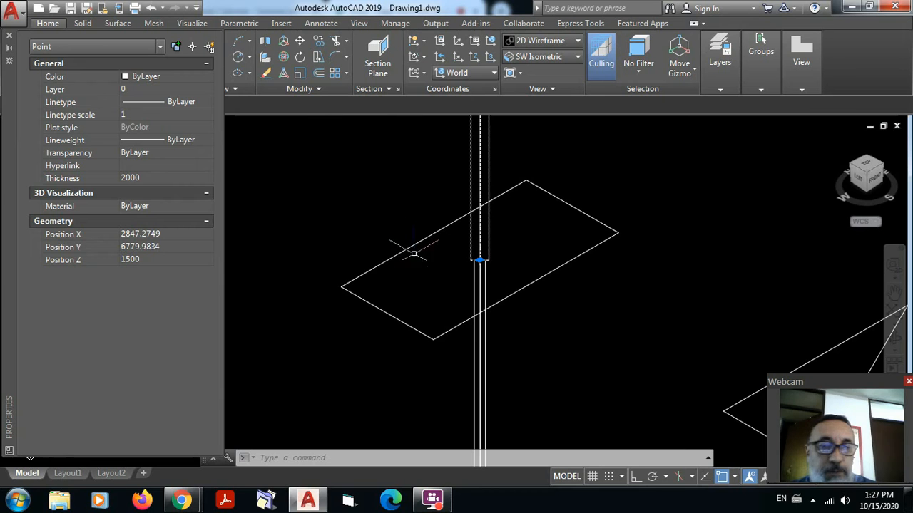
{"action": "key", "text": "Escape"}
{"action": "scroll", "coordinate": [428, 250], "scroll_direction": "down", "scroll_amount": 4}
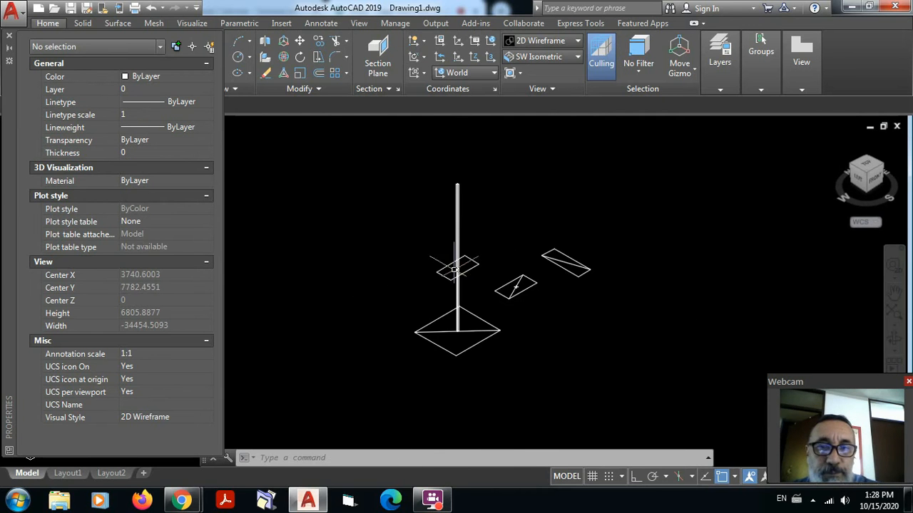
{"action": "middle_click_drag", "start_coordinate": [456, 269], "coordinate": [462, 315]}
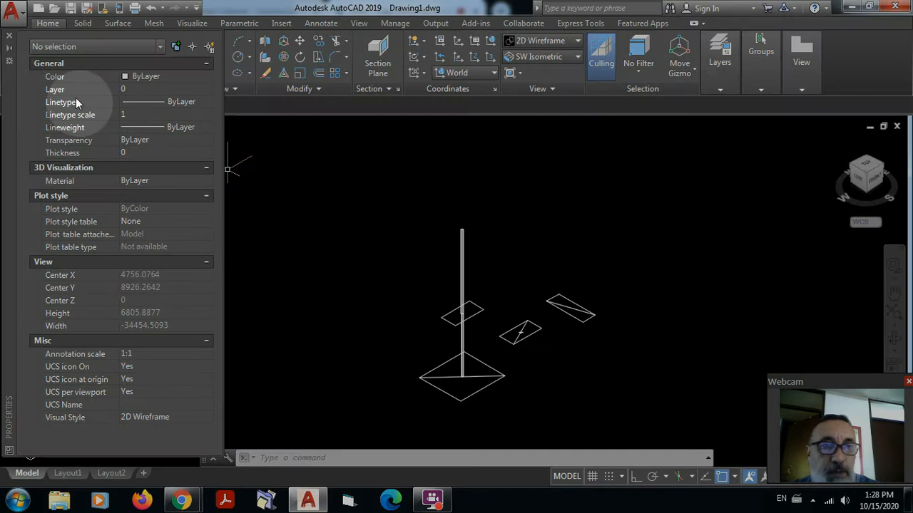
{"action": "left_click", "coordinate": [9, 35]}
- Copy the far rectangle, using its diagonal's midpoint as base, onto the top end of the upper vertical reference
{"action": "scroll", "coordinate": [568, 302], "scroll_direction": "up", "scroll_amount": 4}
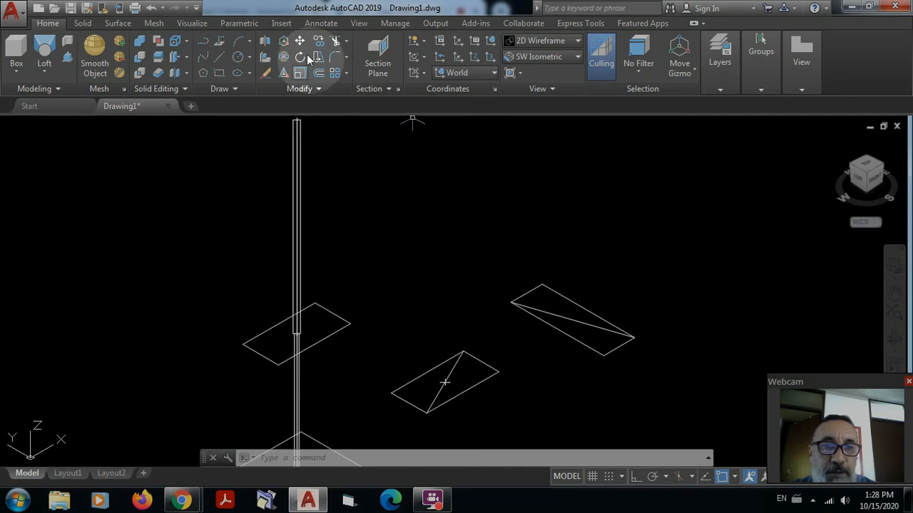
{"action": "left_click", "coordinate": [320, 42]}
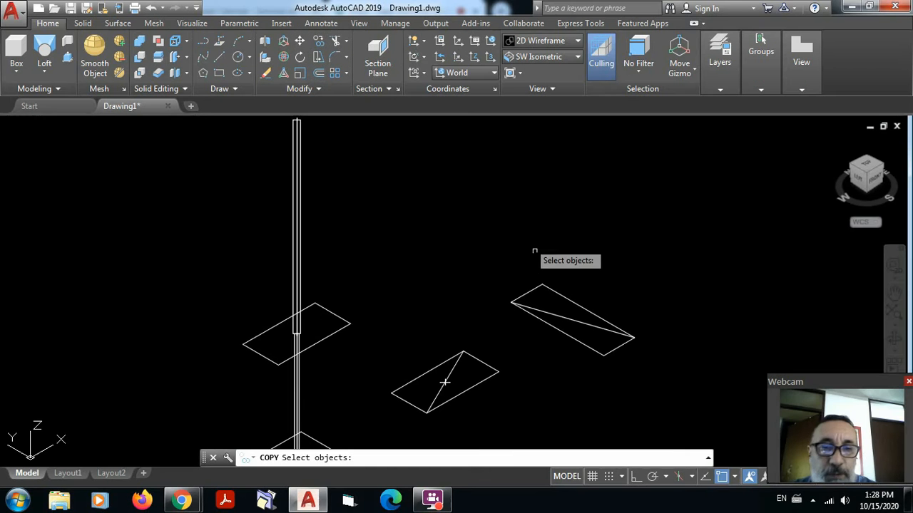
{"action": "left_click", "coordinate": [556, 282]}
{"action": "key", "text": "Return"}
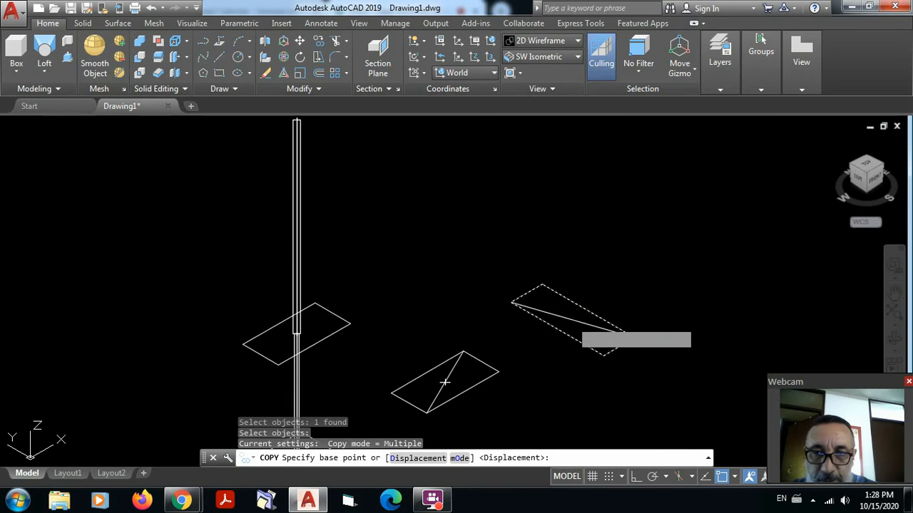
{"action": "left_click", "coordinate": [569, 318]}
{"action": "scroll", "coordinate": [314, 210], "scroll_direction": "down", "scroll_amount": 2}
{"action": "middle_click_drag", "start_coordinate": [323, 161], "coordinate": [378, 229]}
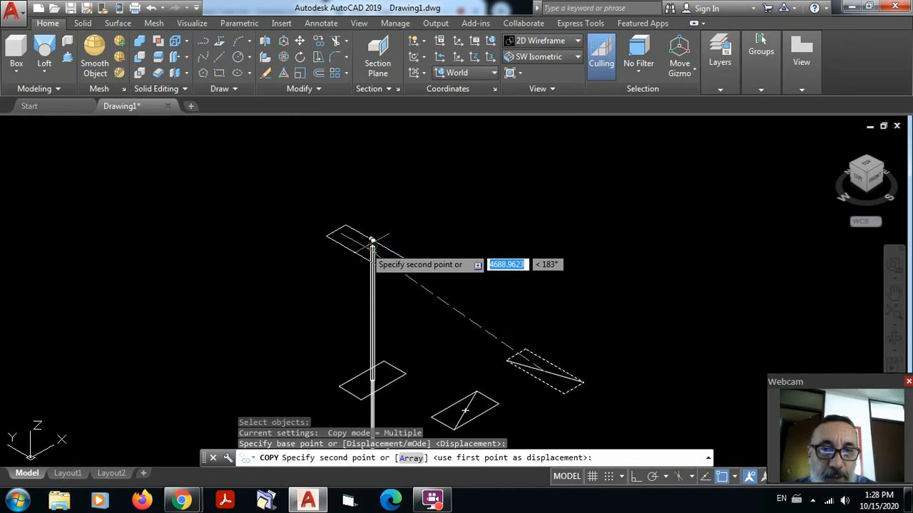
{"action": "left_click", "coordinate": [378, 240]}
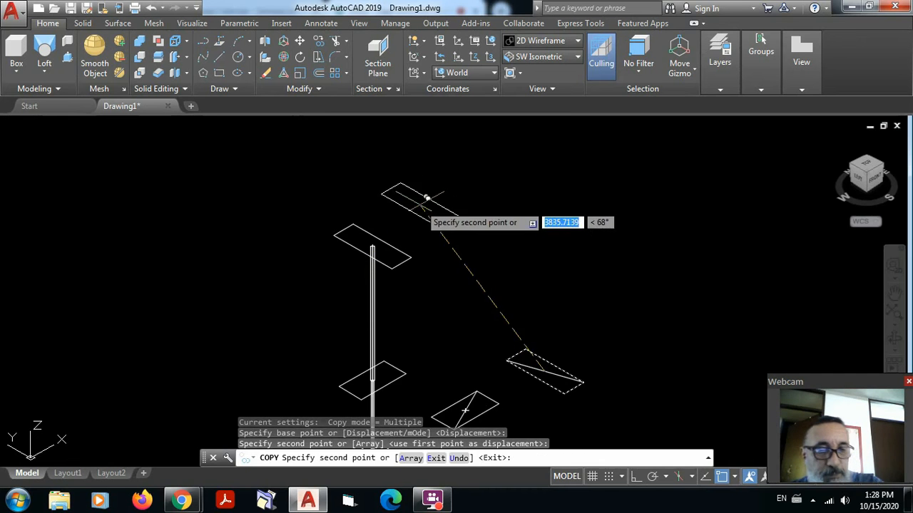
{"action": "key", "text": "Escape"}
{"action": "scroll", "coordinate": [479, 258], "scroll_direction": "down", "scroll_amount": 2}
{"action": "middle_click_drag", "start_coordinate": [497, 201], "coordinate": [501, 196]}
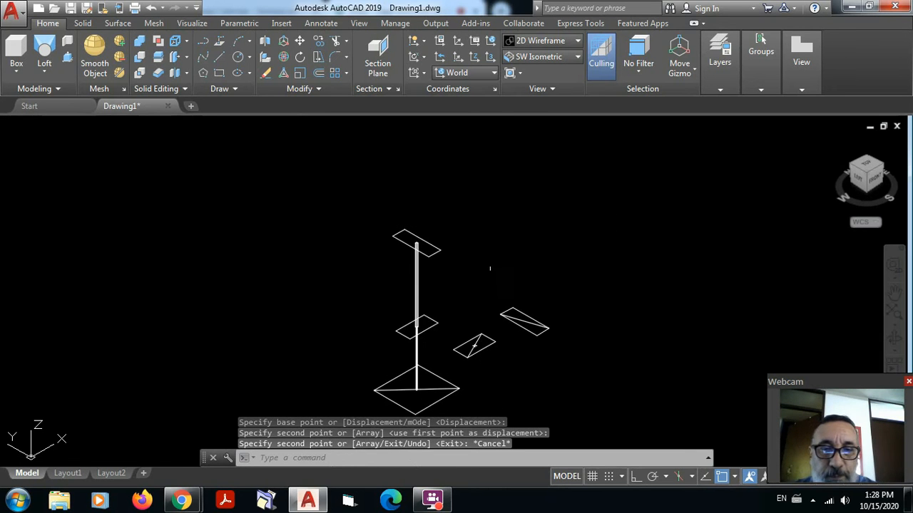
- Rotate the raised middle rectangle by 45 degrees about its centre point on the vertical reference
{"action": "scroll", "coordinate": [456, 306], "scroll_direction": "up", "scroll_amount": 3}
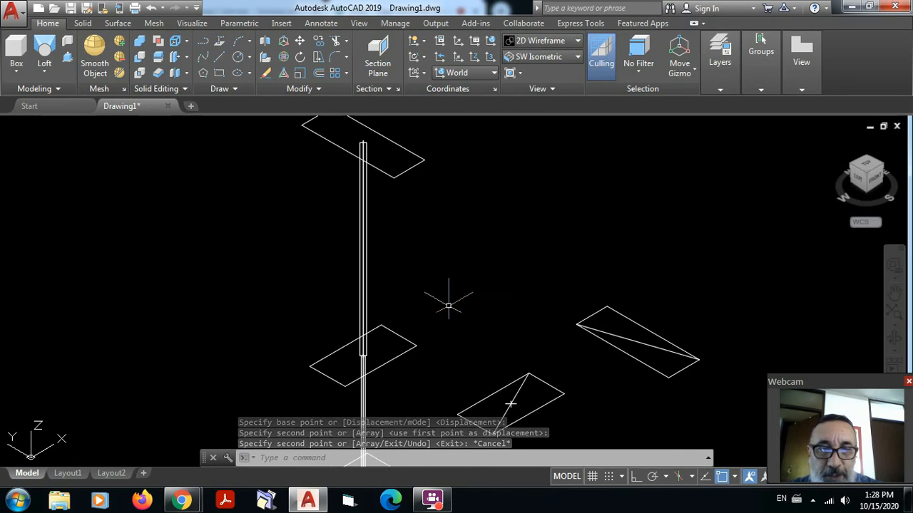
{"action": "scroll", "coordinate": [497, 318], "scroll_direction": "down", "scroll_amount": 3}
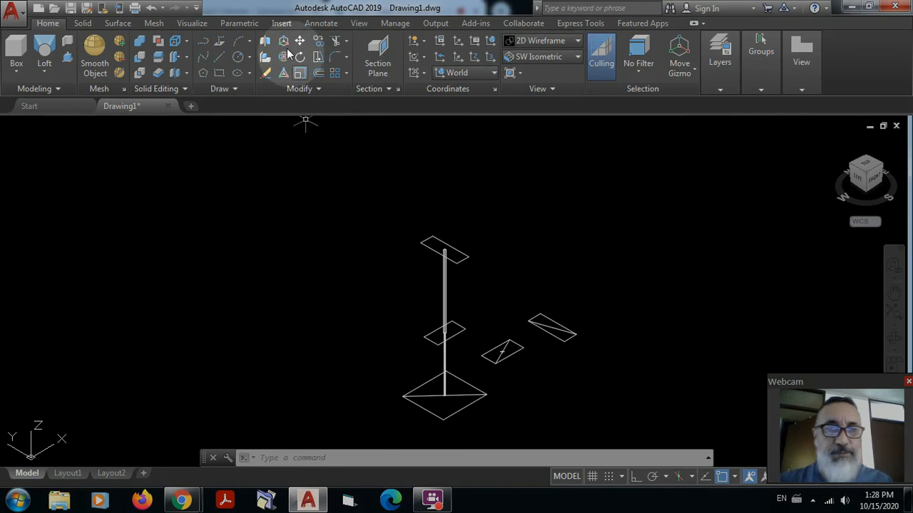
{"action": "left_click", "coordinate": [300, 56]}
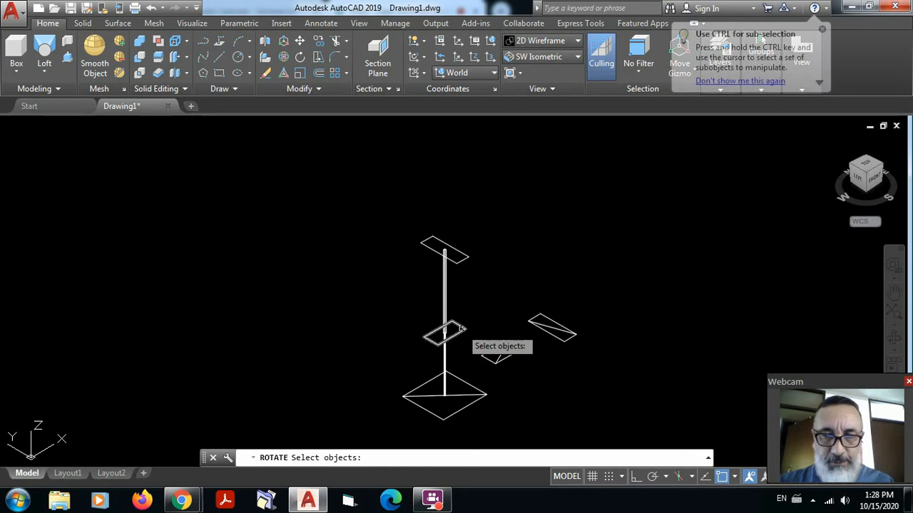
{"action": "left_click", "coordinate": [461, 333]}
{"action": "key", "text": "Return"}
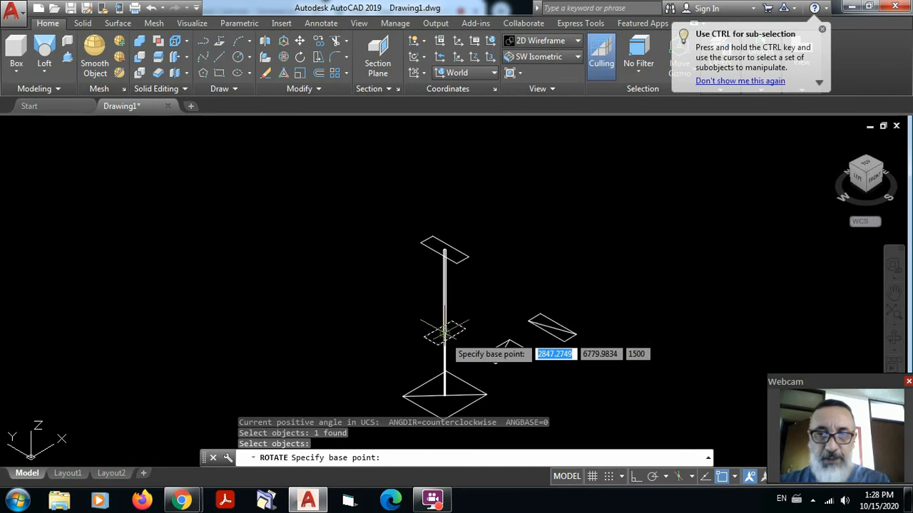
{"action": "scroll", "coordinate": [458, 326], "scroll_direction": "up", "scroll_amount": 8}
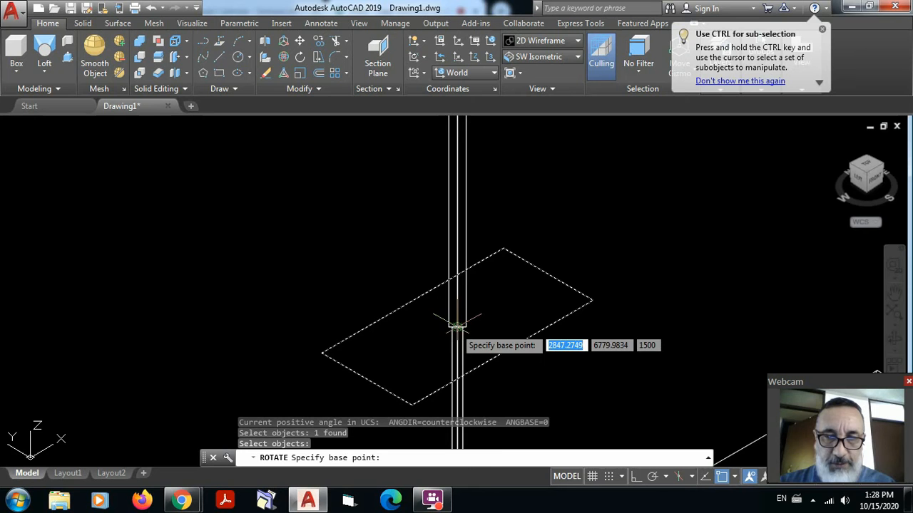
{"action": "left_click", "coordinate": [457, 326]}
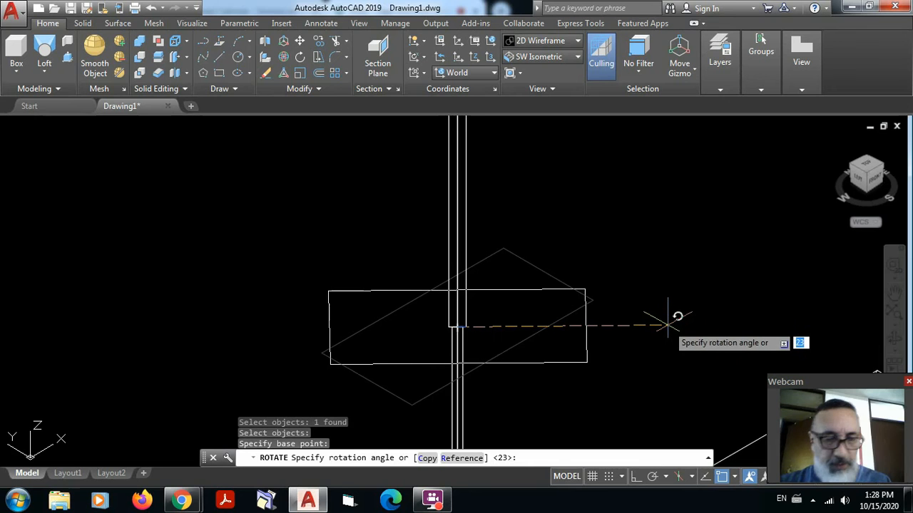
{"action": "type", "text": "45"}
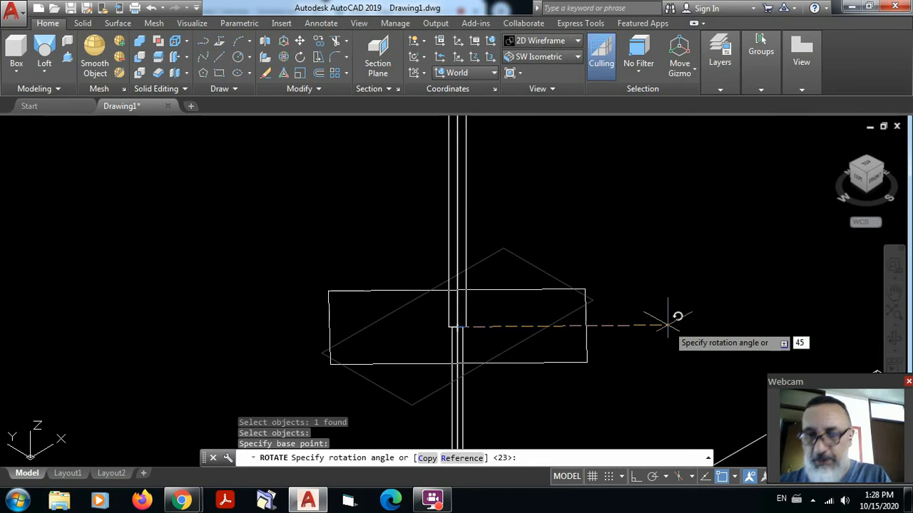
{"action": "key", "text": "Return"}
{"action": "scroll", "coordinate": [510, 329], "scroll_direction": "down", "scroll_amount": 5}
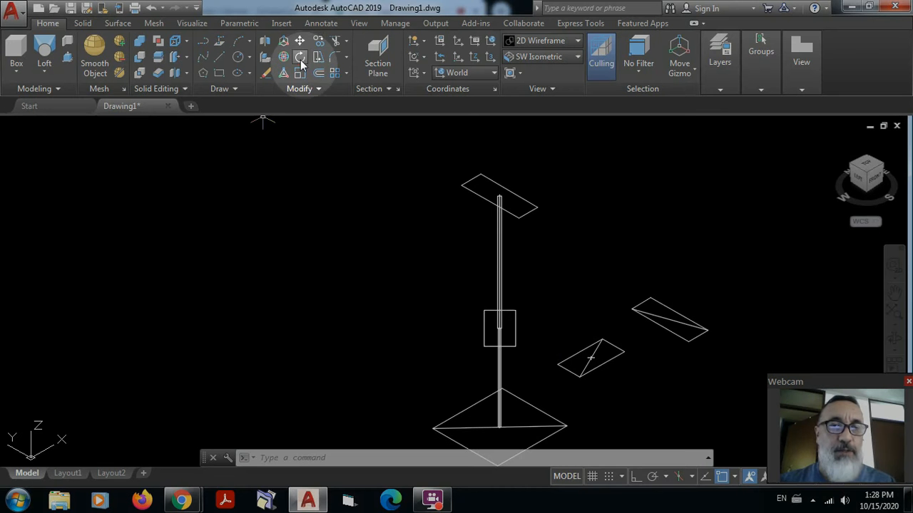
- Rotate the topmost rectangle by 22.5 degrees about the top end of the vertical reference
{"action": "left_click", "coordinate": [299, 56]}
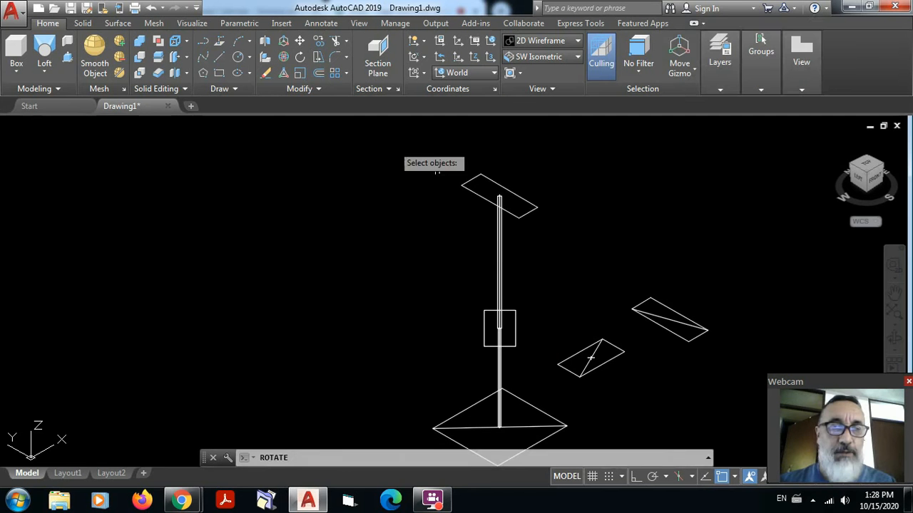
{"action": "left_click", "coordinate": [503, 194]}
{"action": "key", "text": "Return"}
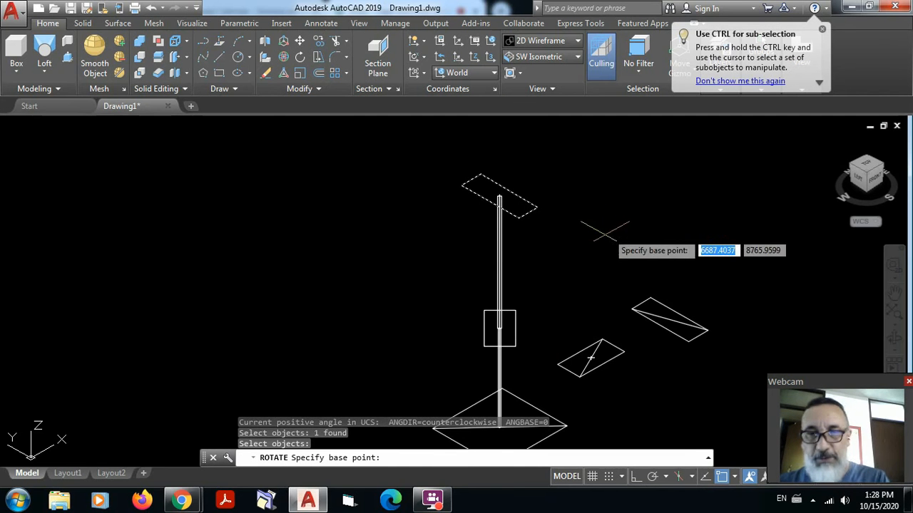
{"action": "scroll", "coordinate": [507, 182], "scroll_direction": "up", "scroll_amount": 4}
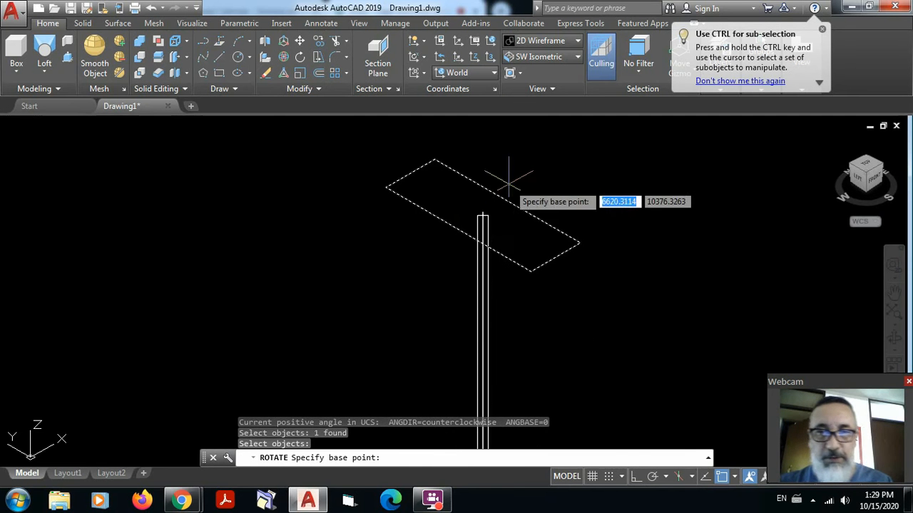
{"action": "left_click", "coordinate": [482, 216]}
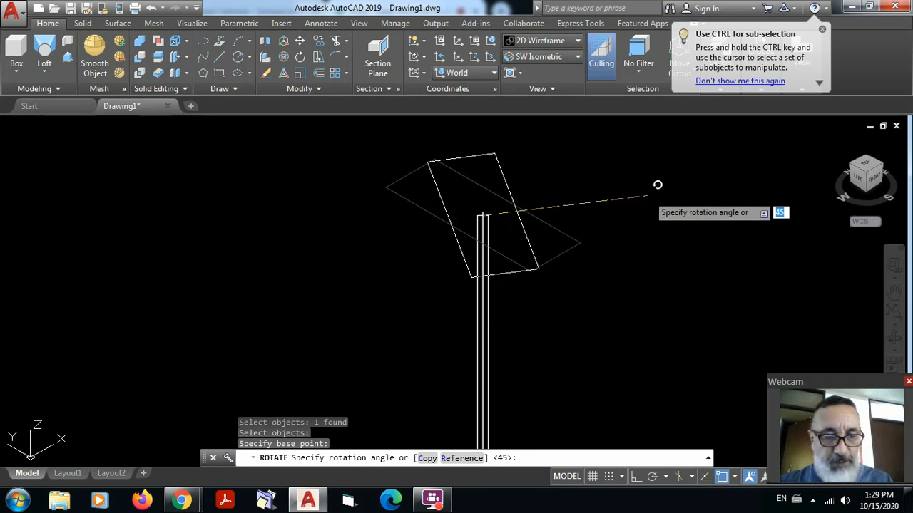
{"action": "type", "text": "22"}
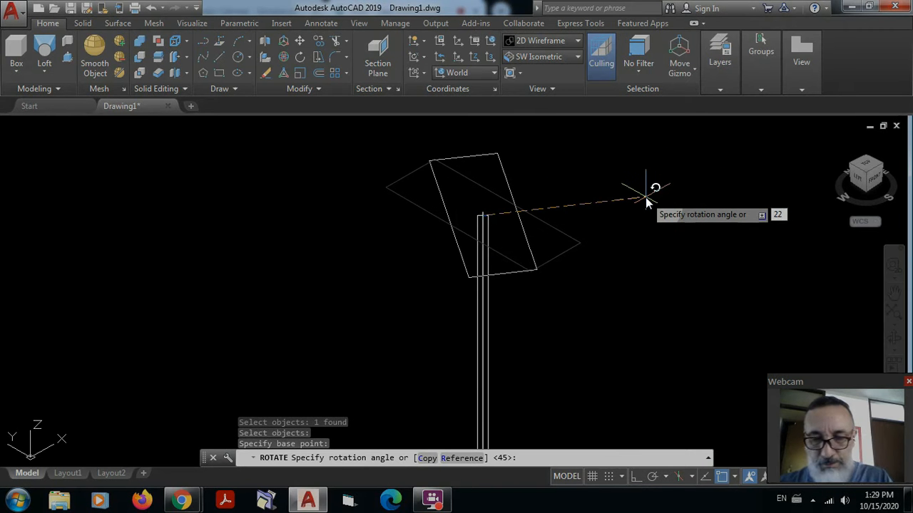
{"action": "type", "text": ".5"}
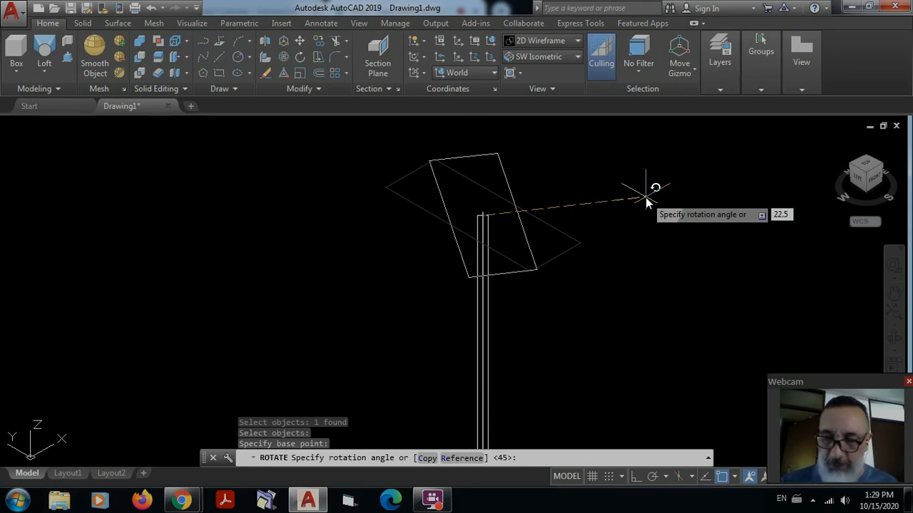
{"action": "key", "text": "Return"}
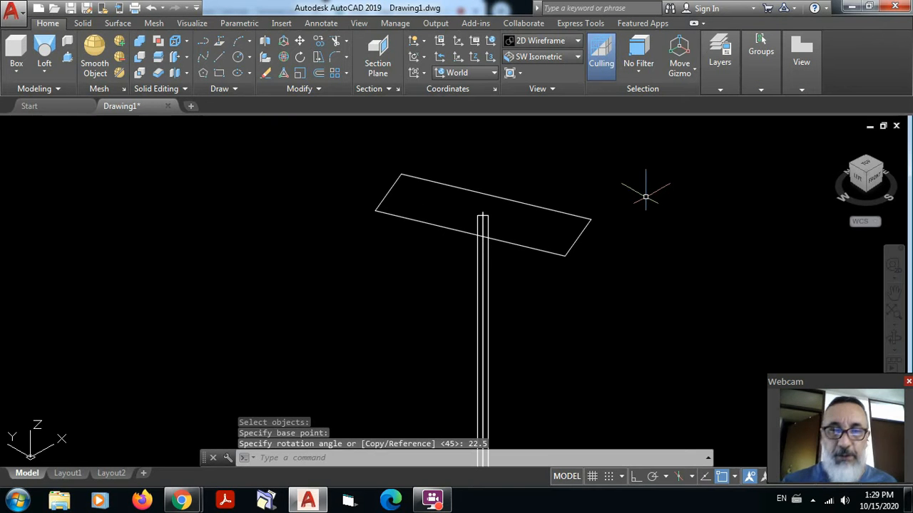
{"action": "scroll", "coordinate": [581, 282], "scroll_direction": "down", "scroll_amount": 4}
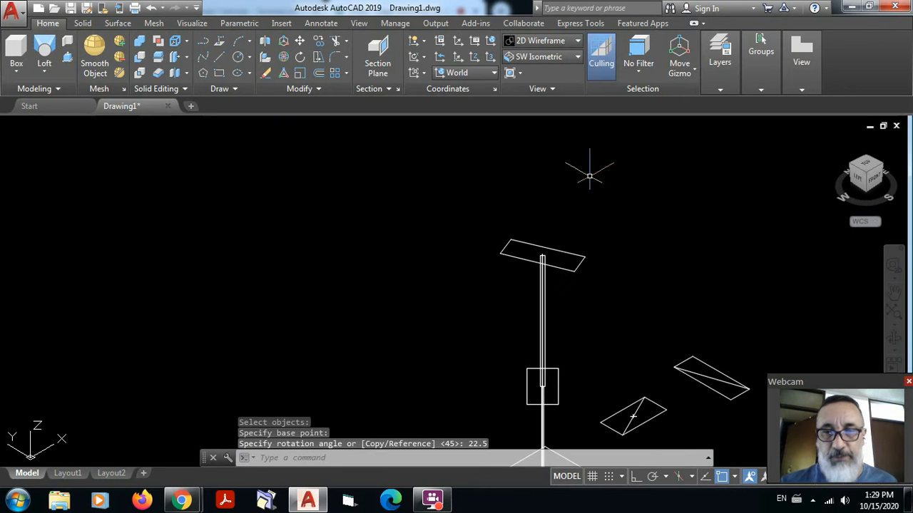
{"action": "scroll", "coordinate": [589, 252], "scroll_direction": "down", "scroll_amount": 2}
{"action": "middle_click_drag", "start_coordinate": [609, 311], "coordinate": [604, 271]}
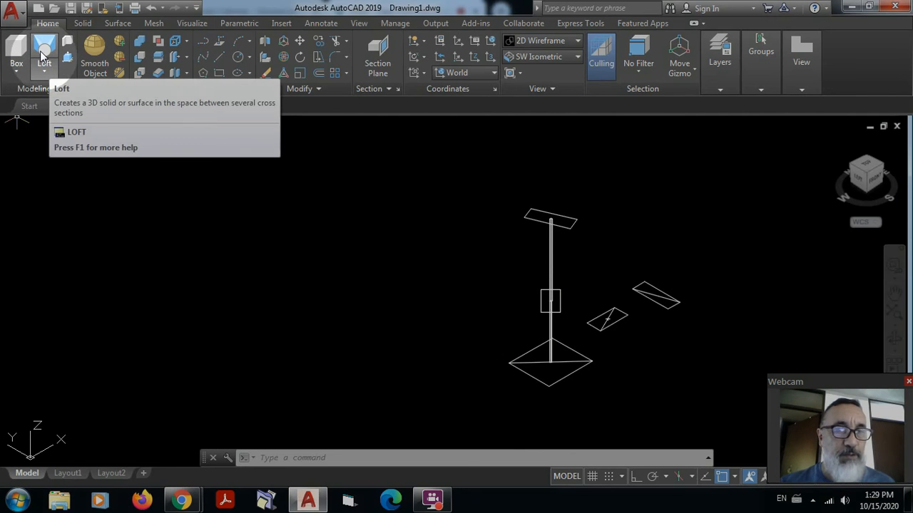
{"action": "left_click", "coordinate": [44, 53]}
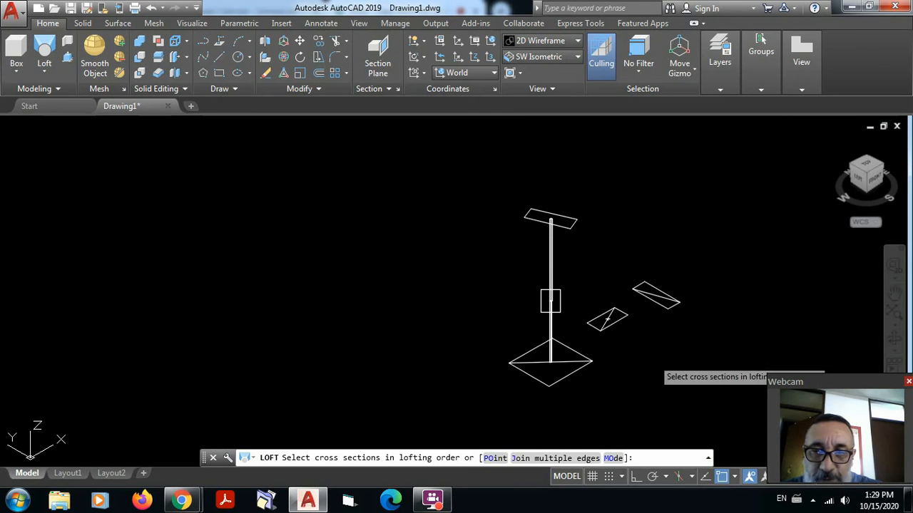
{"action": "left_click", "coordinate": [572, 352]}
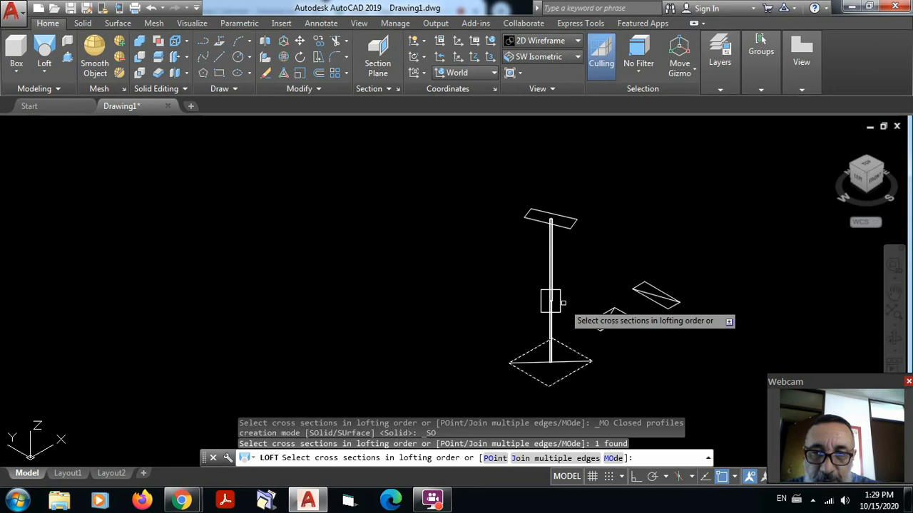
{"action": "left_click", "coordinate": [559, 302]}
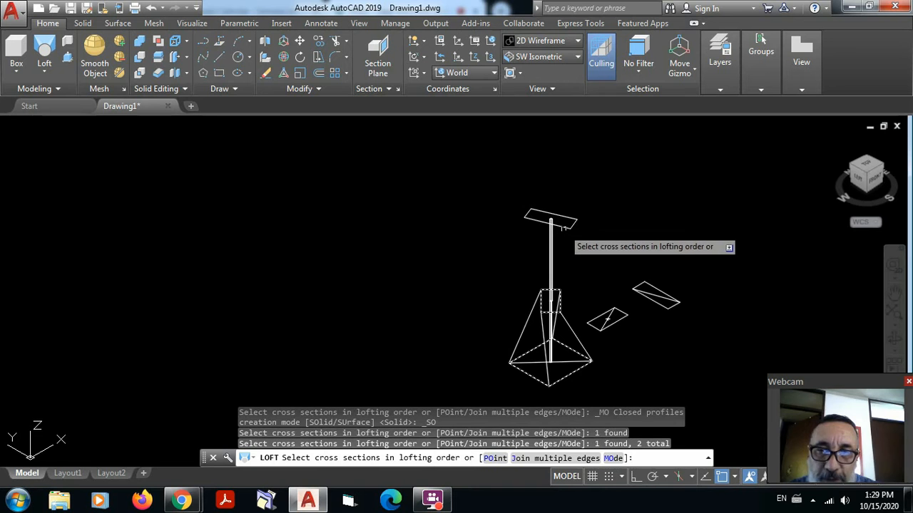
{"action": "left_click", "coordinate": [564, 227]}
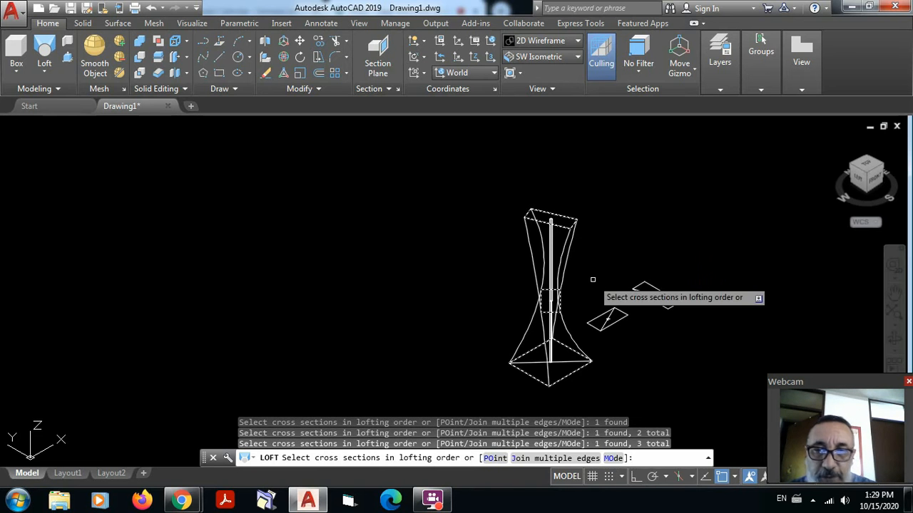
{"action": "key", "text": "Escape"}
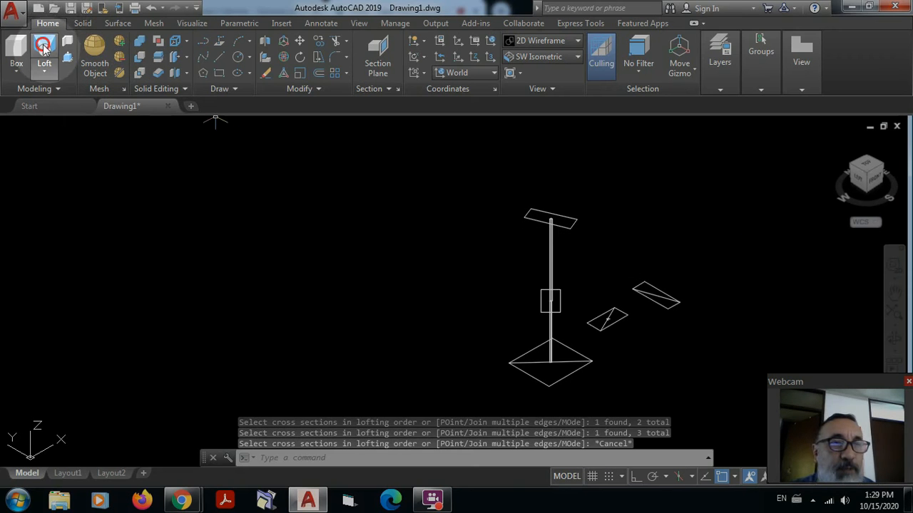
- Loft a solid through the large base rectangle, the middle rectangle and the top rectangle in that order, using Cross sections only
{"action": "left_click", "coordinate": [43, 47]}
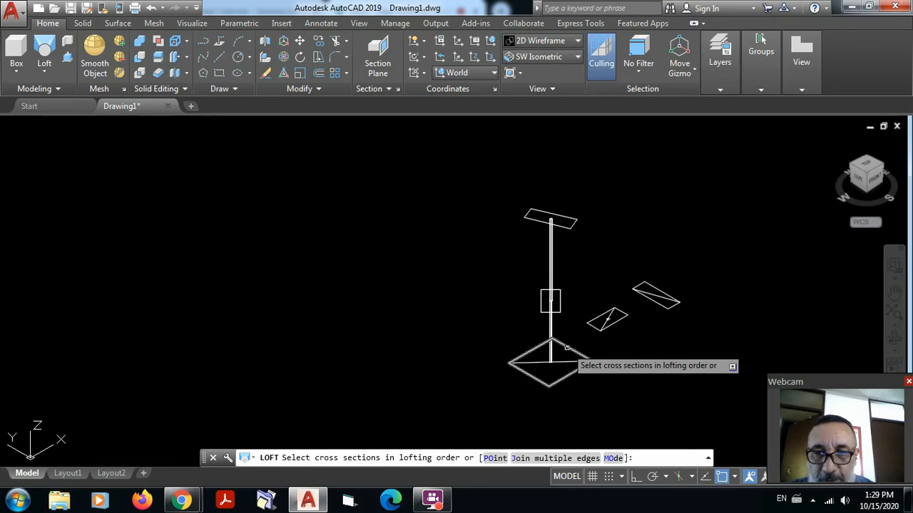
{"action": "left_click", "coordinate": [566, 347]}
{"action": "scroll", "coordinate": [573, 309], "scroll_direction": "up", "scroll_amount": 2}
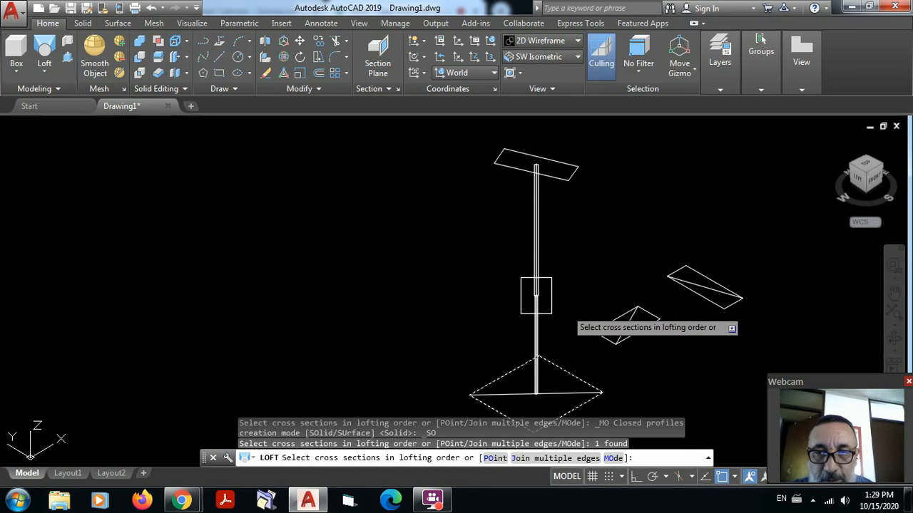
{"action": "left_click", "coordinate": [551, 307]}
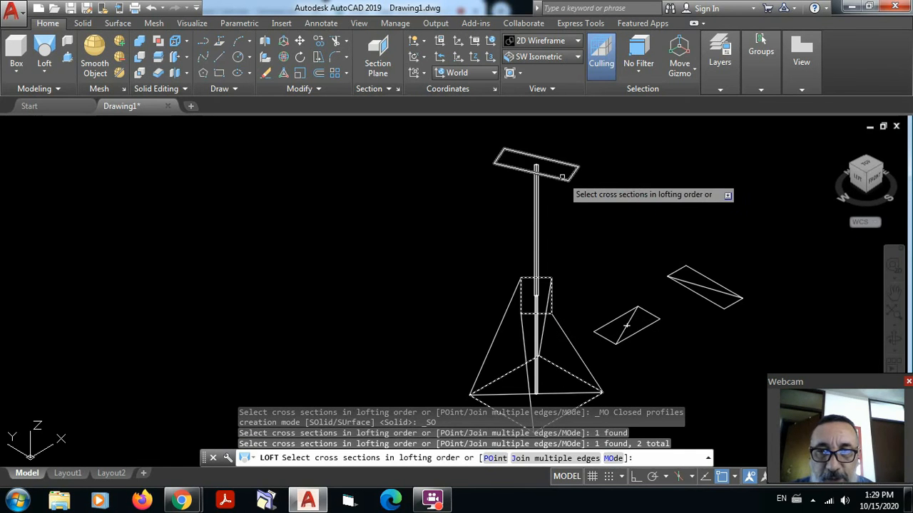
{"action": "left_click", "coordinate": [560, 177]}
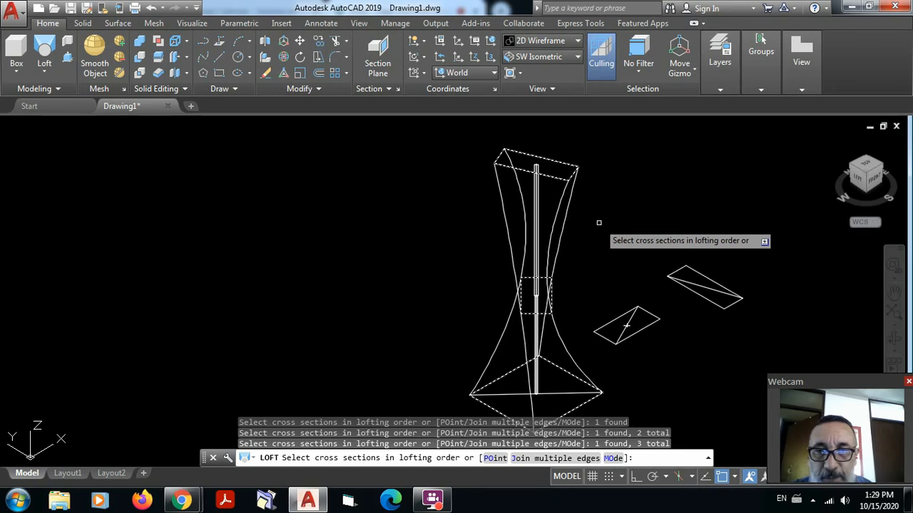
{"action": "key", "text": "Return"}
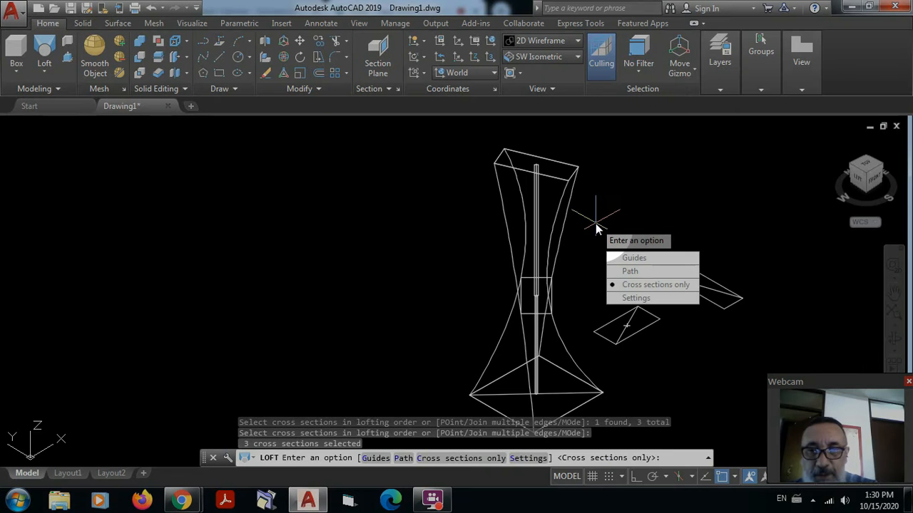
{"action": "key", "text": "Return"}
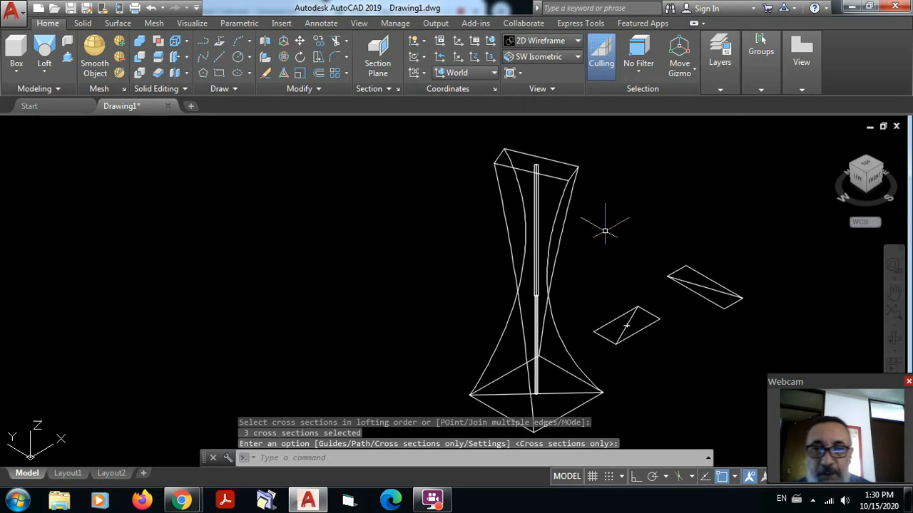
{"action": "scroll", "coordinate": [617, 263], "scroll_direction": "down", "scroll_amount": 4}
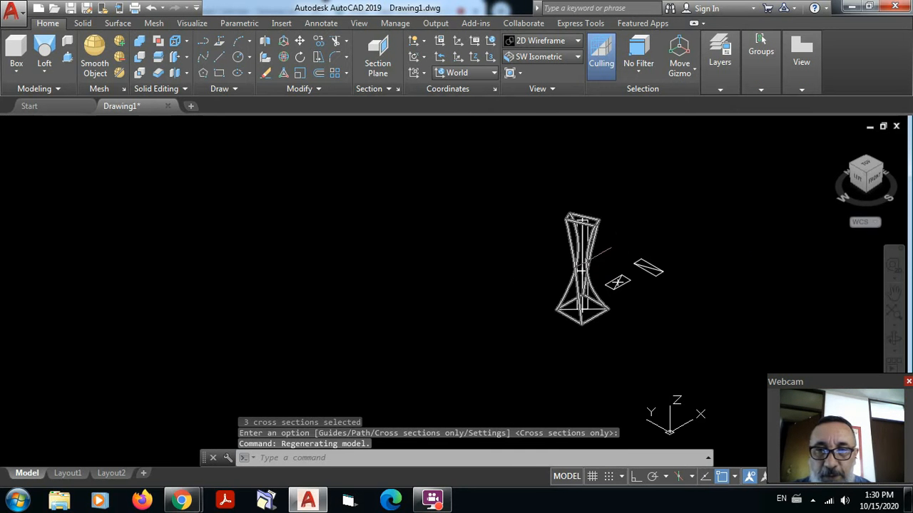
- Copy the lofted solid to an empty area away from the construction rectangles
{"action": "scroll", "coordinate": [613, 254], "scroll_direction": "up", "scroll_amount": 2}
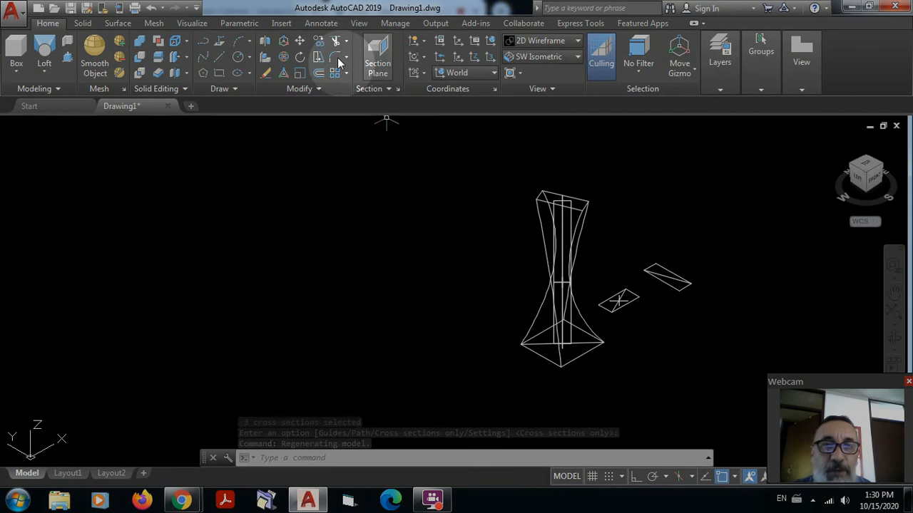
{"action": "left_click", "coordinate": [321, 42]}
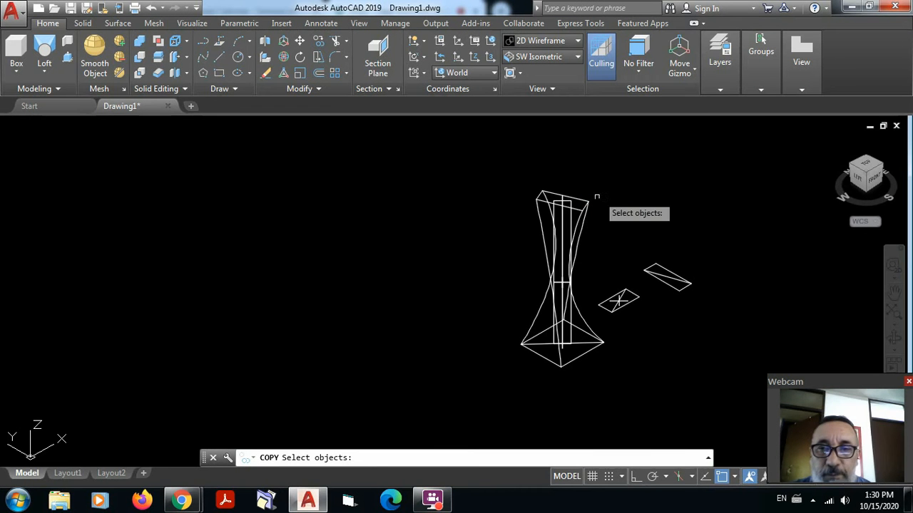
{"action": "left_click", "coordinate": [586, 207]}
{"action": "key", "text": "Return"}
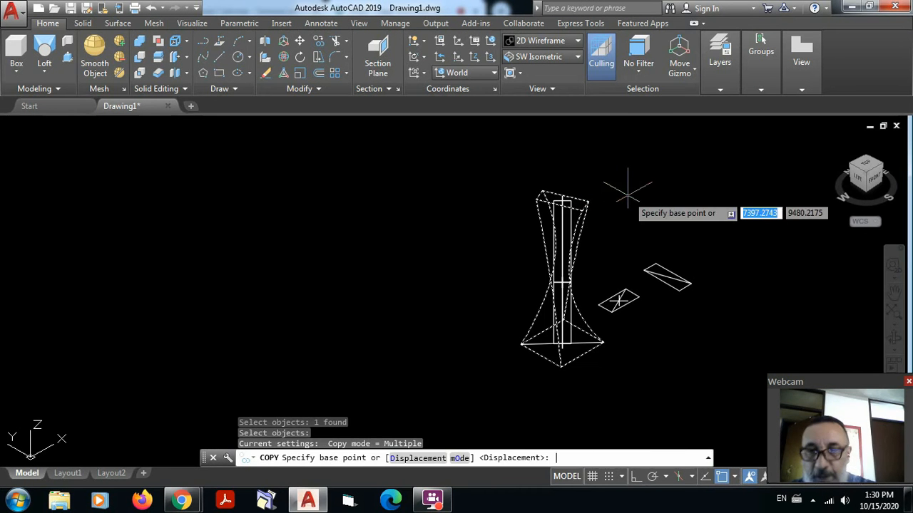
{"action": "left_click", "coordinate": [640, 198]}
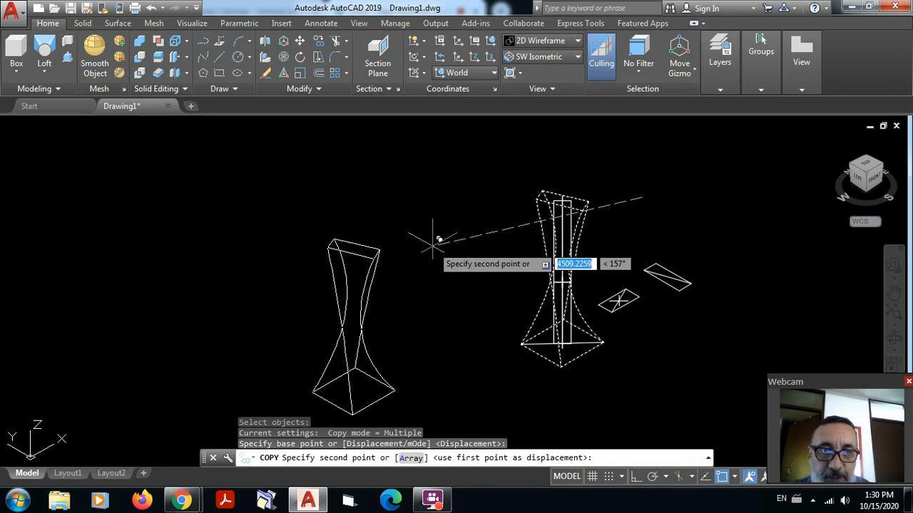
{"action": "key", "text": "Escape"}
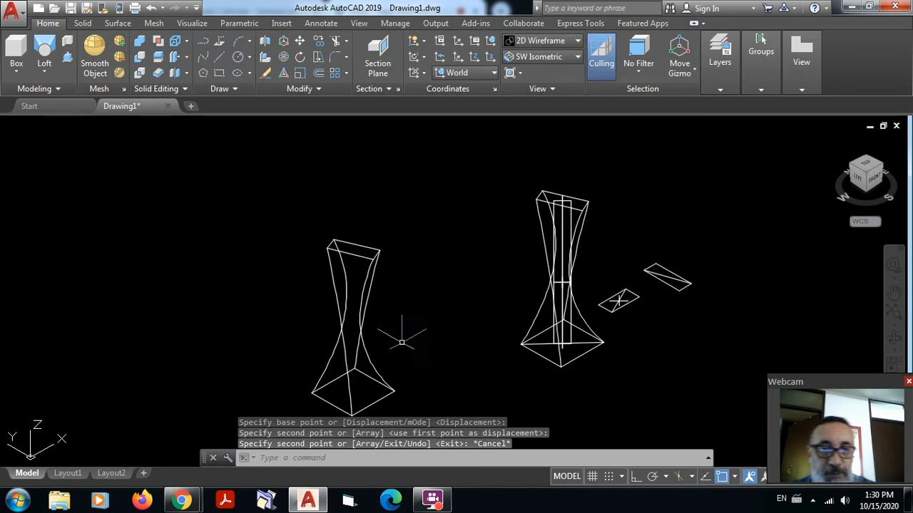
- Move the copied solid farther away from the original loft and its reference geometry
{"action": "scroll", "coordinate": [401, 343], "scroll_direction": "up", "scroll_amount": 2}
{"action": "scroll", "coordinate": [412, 316], "scroll_direction": "down", "scroll_amount": 2}
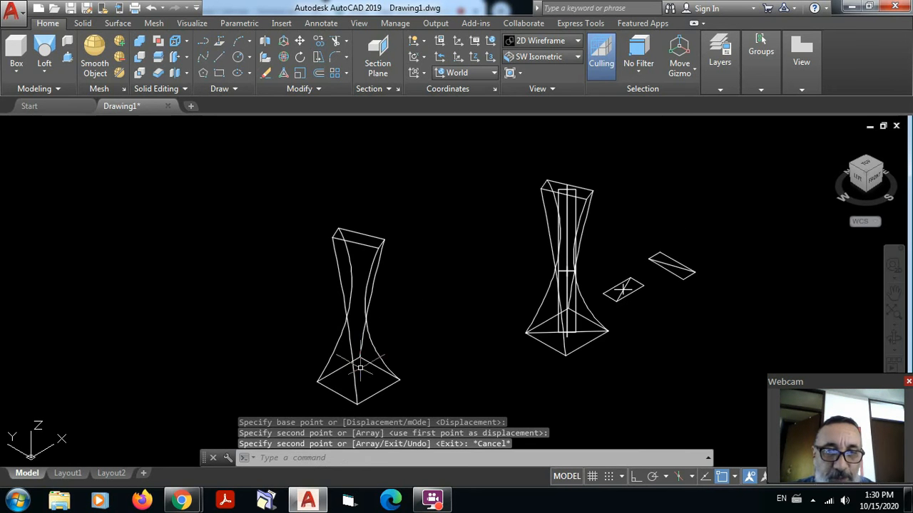
{"action": "scroll", "coordinate": [360, 368], "scroll_direction": "up", "scroll_amount": 2}
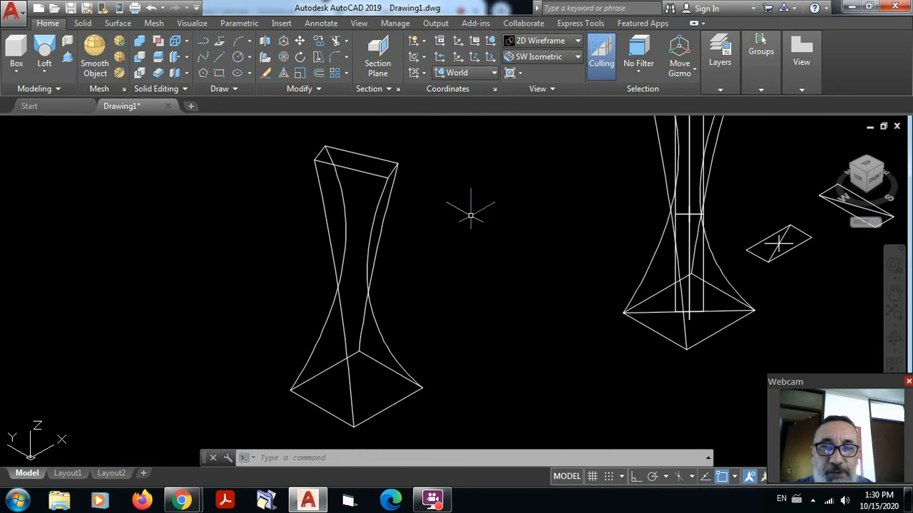
{"action": "mouse_move", "coordinate": [507, 230]}
{"action": "middle_mouse_down"}
{"action": "mouse_move", "coordinate": [642, 246]}
{"action": "mouse_move", "coordinate": [658, 224]}
{"action": "middle_mouse_up"}
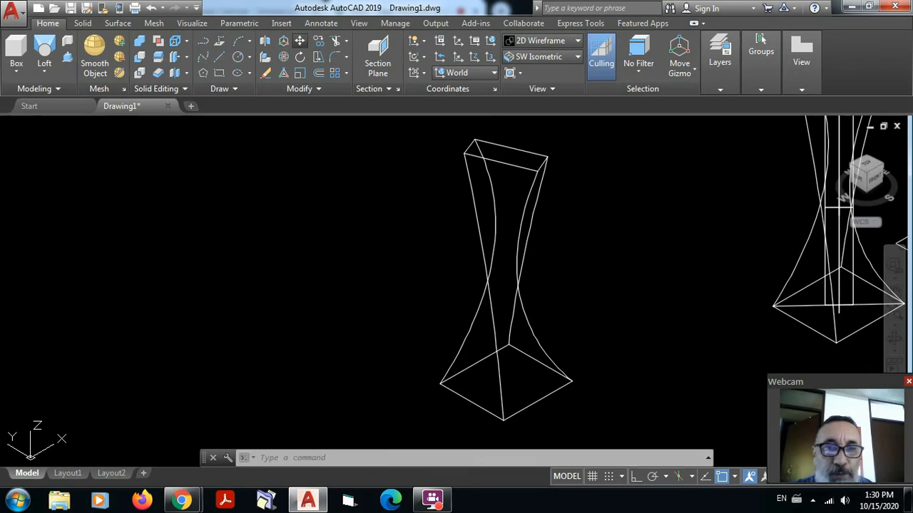
{"action": "scroll", "coordinate": [574, 243], "scroll_direction": "down", "scroll_amount": 4}
{"action": "left_click", "coordinate": [572, 308]}
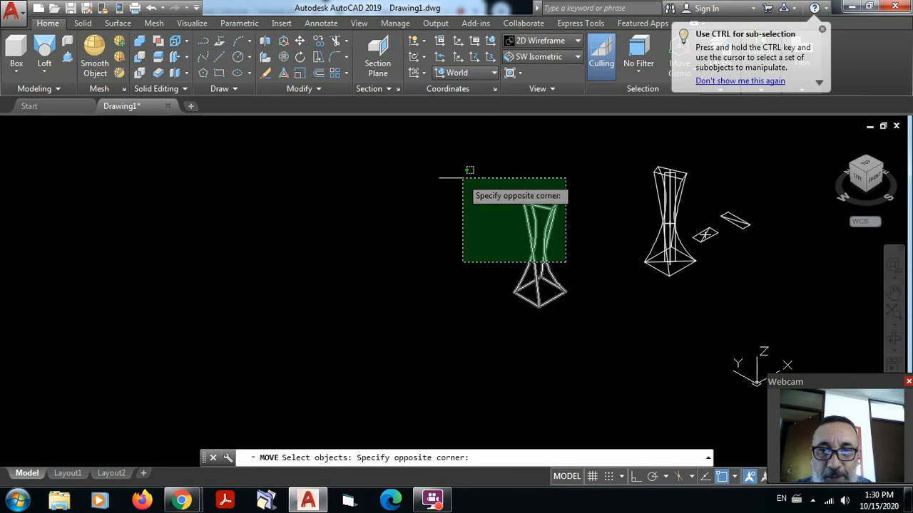
{"action": "left_click", "coordinate": [439, 178]}
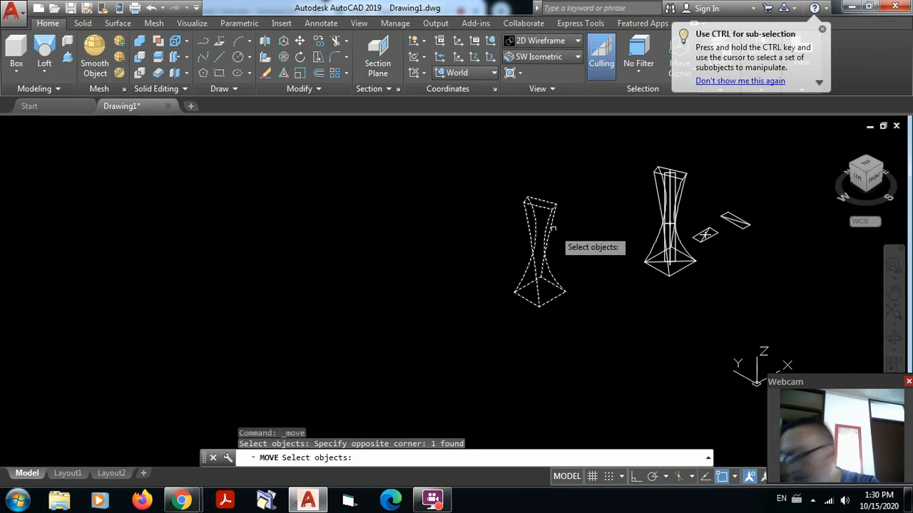
{"action": "key", "text": "Return"}
{"action": "left_click", "coordinate": [598, 194]}
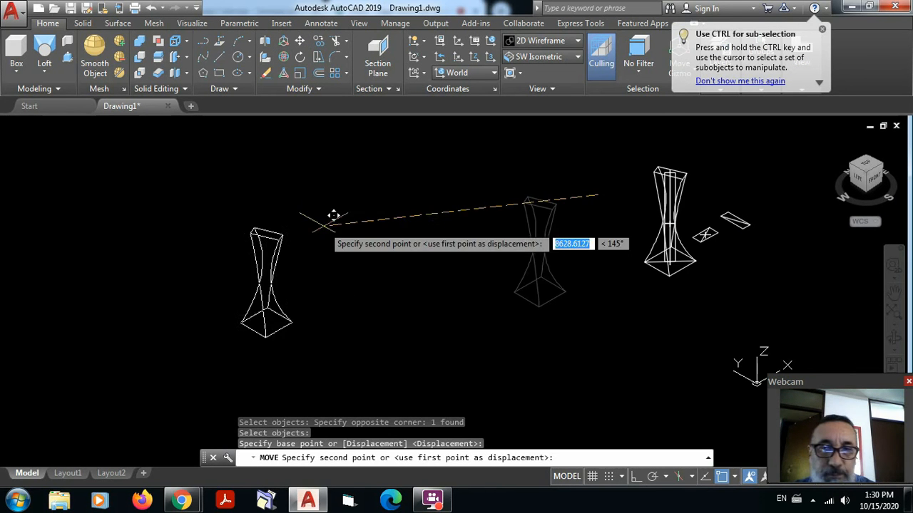
{"action": "left_click", "coordinate": [282, 247]}
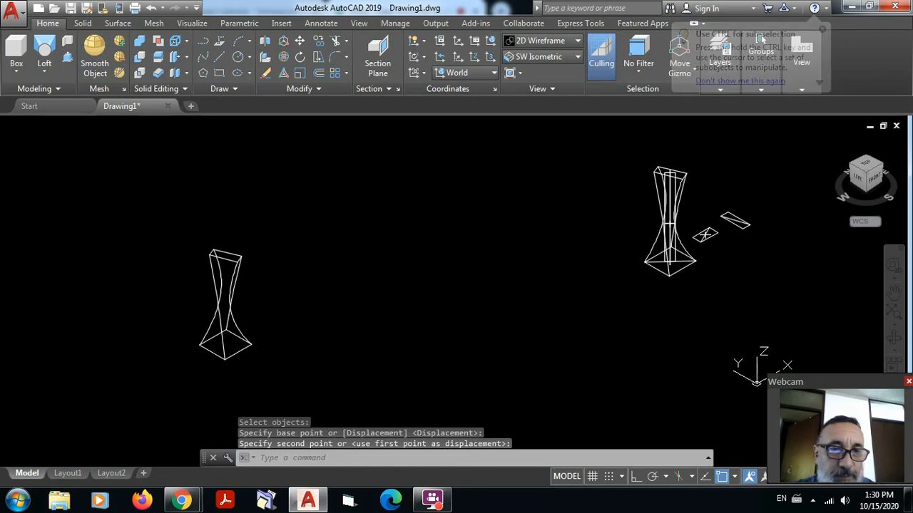
- Set the visual style to Realistic with the copied solid in close view
{"action": "scroll", "coordinate": [149, 303], "scroll_direction": "up", "scroll_amount": 4}
{"action": "middle_click_drag", "start_coordinate": [558, 293], "coordinate": [680, 262]}
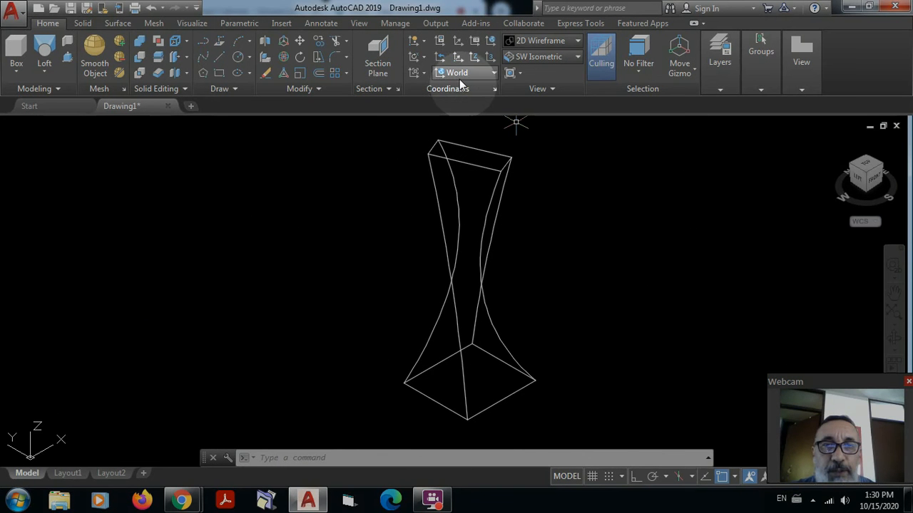
{"action": "left_click", "coordinate": [579, 41]}
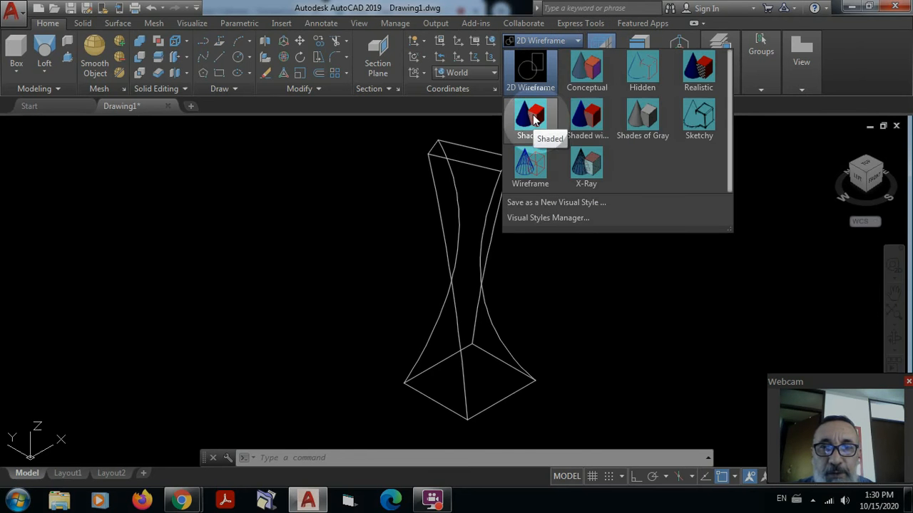
{"action": "left_click", "coordinate": [641, 122]}
{"action": "left_click", "coordinate": [641, 122]}
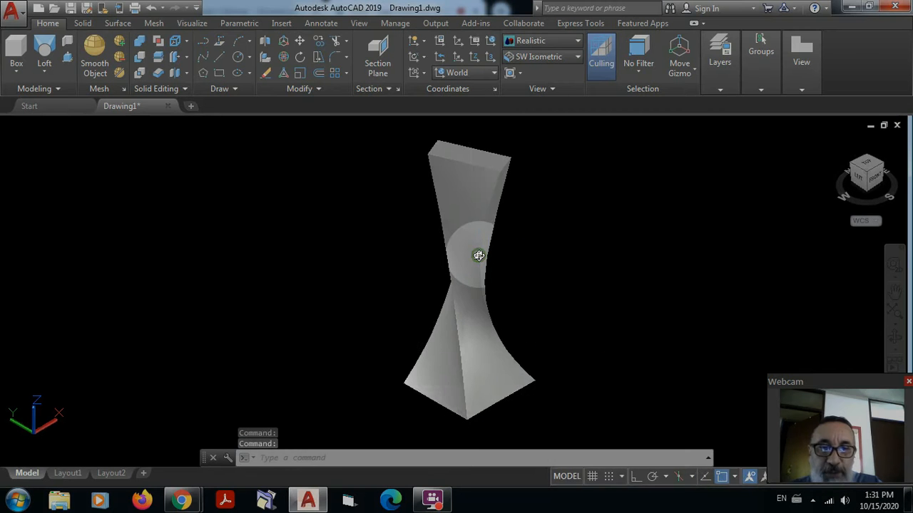
- Orbit and zoom around the copied solid to examine its twisted faces from another side
{"action": "mouse_move", "coordinate": [477, 255]}
{"action": "middle_mouse_down", "text": "shift"}
{"action": "mouse_move", "coordinate": [475, 267]}
{"action": "mouse_move", "coordinate": [674, 283]}
{"action": "mouse_move", "coordinate": [721, 266]}
{"action": "mouse_move", "coordinate": [675, 273]}
{"action": "mouse_move", "coordinate": [524, 238]}
{"action": "mouse_move", "coordinate": [476, 238]}
{"action": "middle_mouse_up", "text": "shift"}
{"action": "left_click_drag", "start_coordinate": [453, 231], "coordinate": [568, 271]}
{"action": "key", "text": "Escape"}
{"action": "key", "text": "Return"}
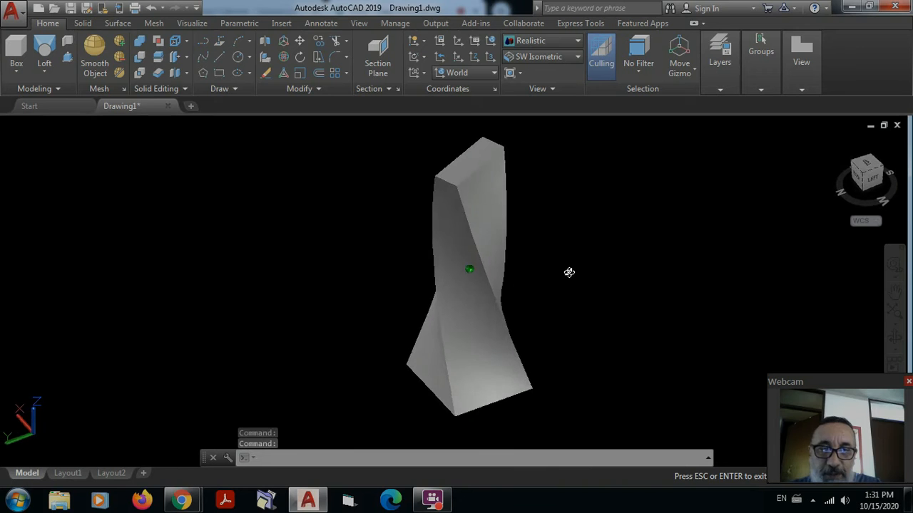
{"action": "key", "text": "Escape"}
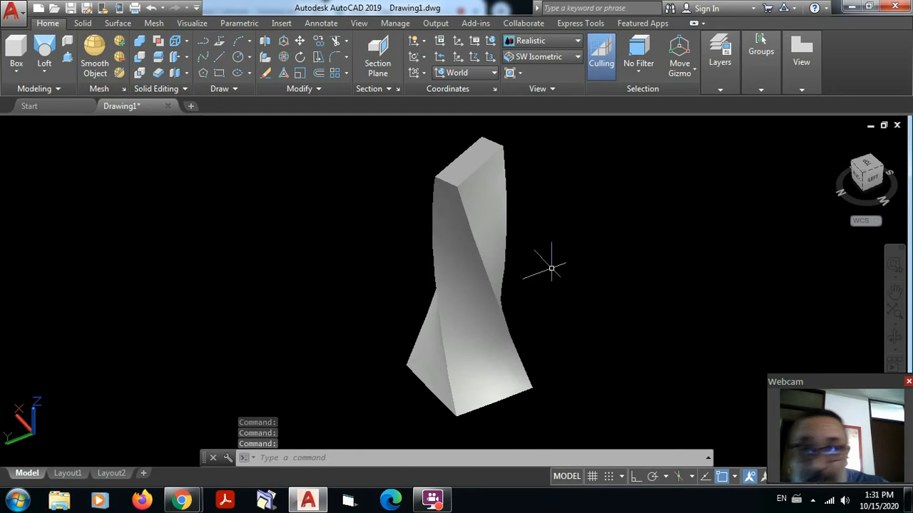
{"action": "scroll", "coordinate": [545, 234], "scroll_direction": "down", "scroll_amount": 2}
{"action": "scroll", "coordinate": [564, 246], "scroll_direction": "down", "scroll_amount": 1}
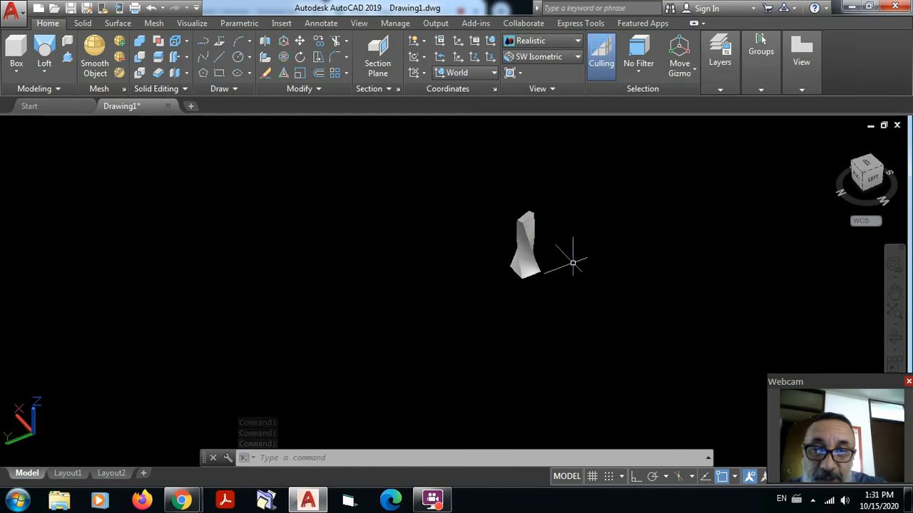
{"action": "scroll", "coordinate": [531, 225], "scroll_direction": "up", "scroll_amount": 5}
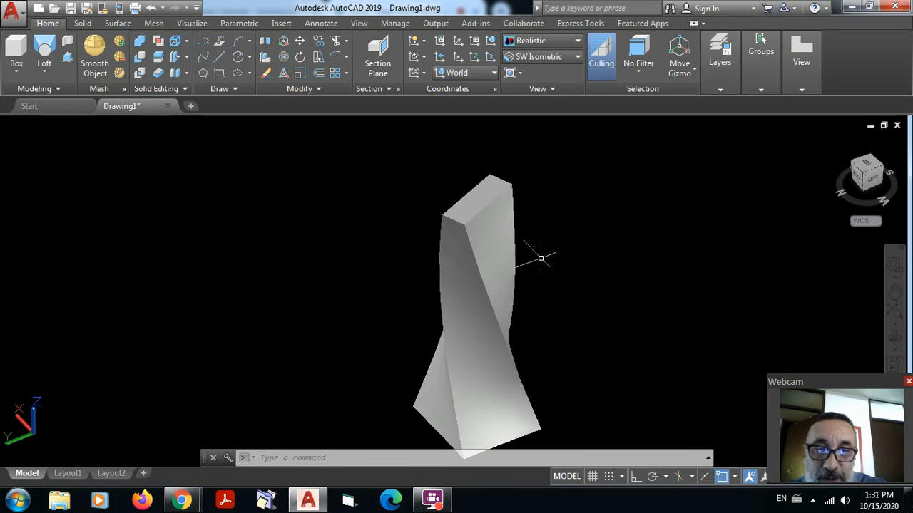
{"action": "middle_click_drag", "start_coordinate": [542, 271], "coordinate": [430, 267]}
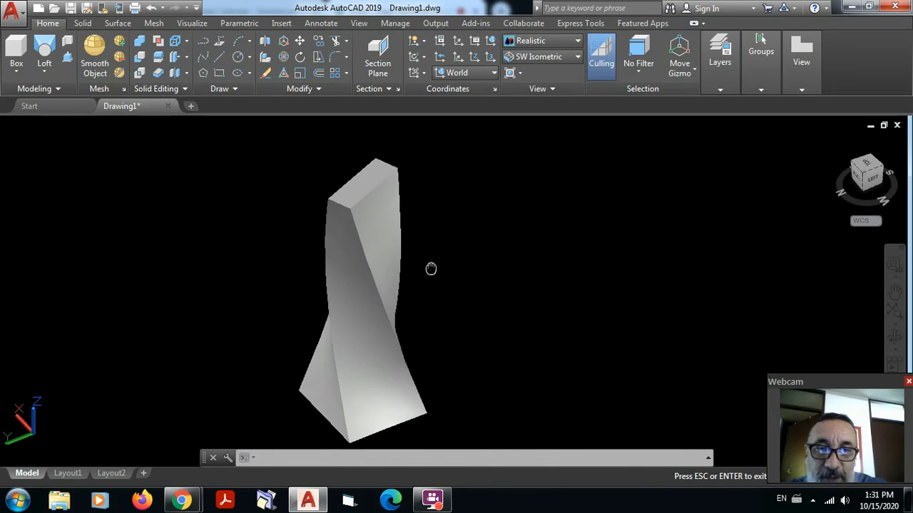
{"action": "key", "text": "Escape"}
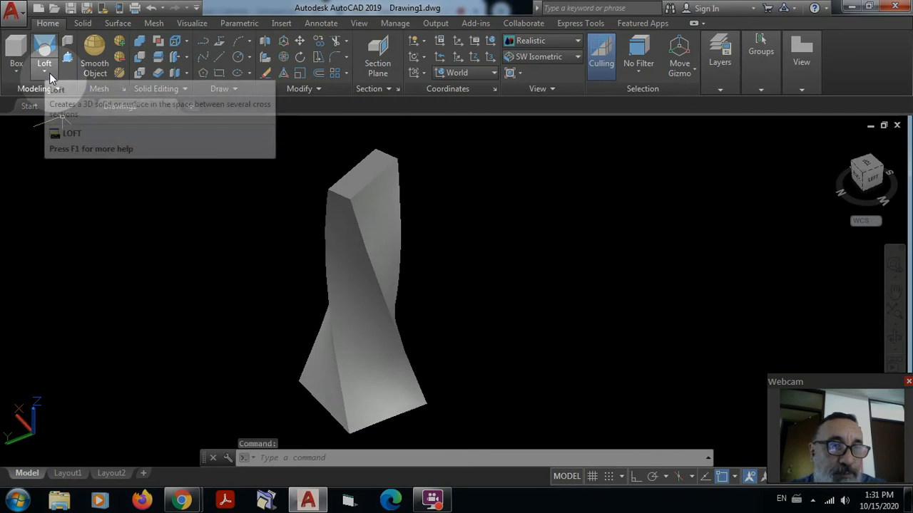
{"action": "left_click", "coordinate": [47, 71]}
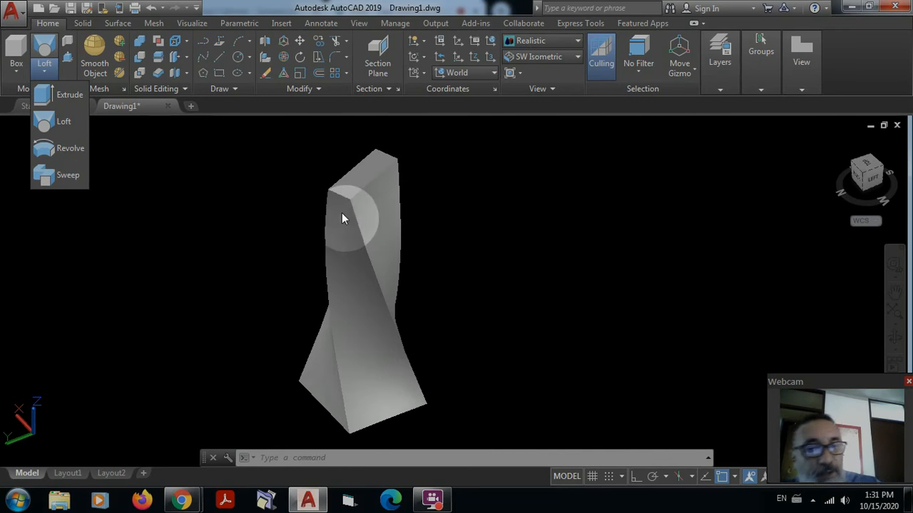
{"action": "left_click", "coordinate": [472, 227]}
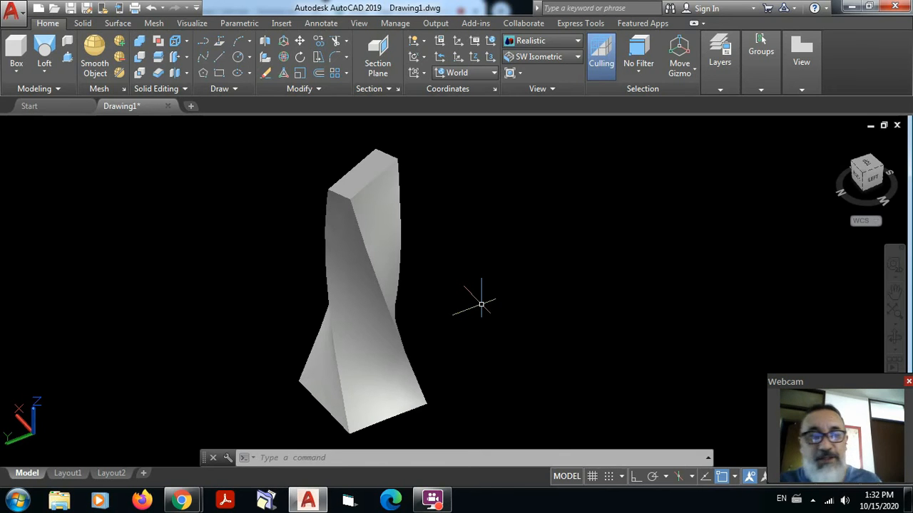
{"action": "scroll", "coordinate": [392, 255], "scroll_direction": "down", "scroll_amount": 4}
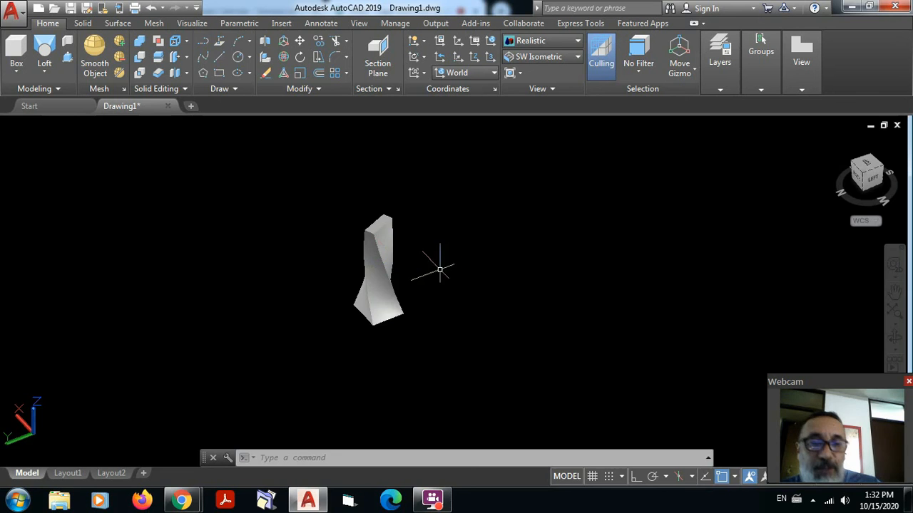
{"action": "middle_click_drag", "start_coordinate": [440, 270], "coordinate": [385, 284]}
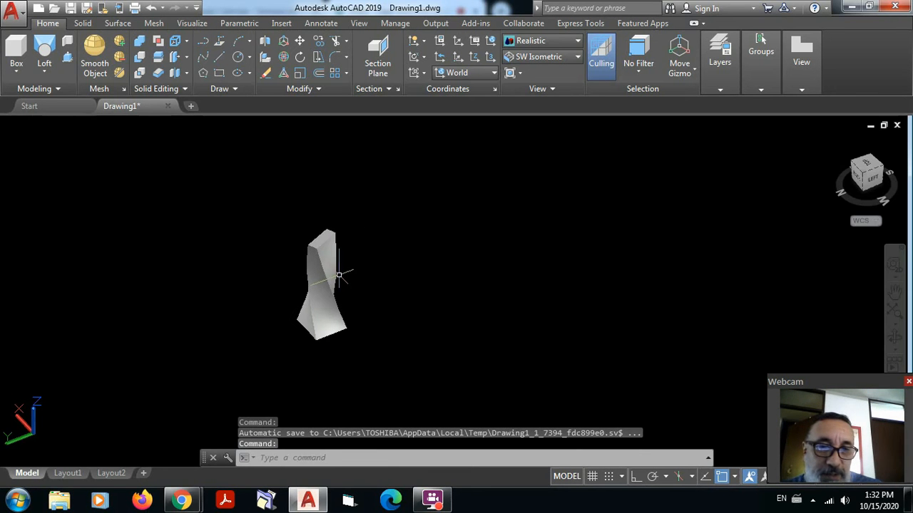
{"action": "scroll", "coordinate": [340, 274], "scroll_direction": "up", "scroll_amount": 3}
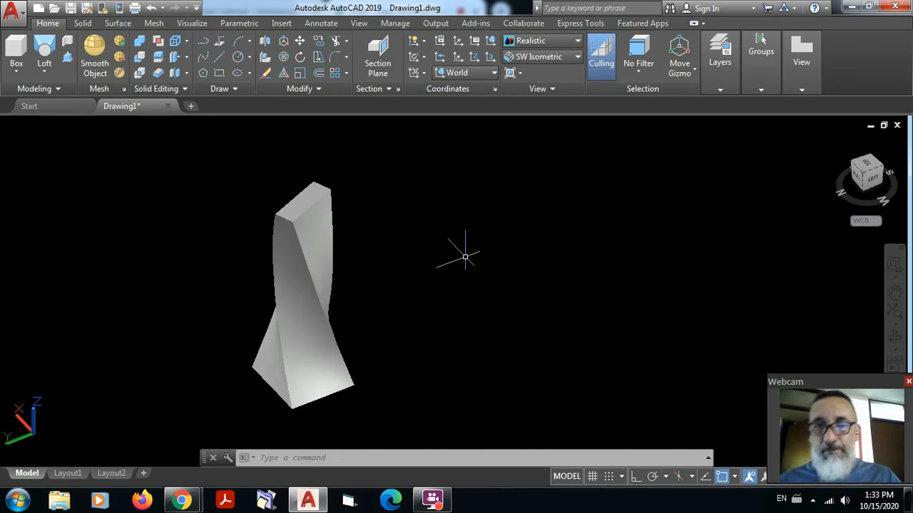
- Return to the original loft beside the flat rectangles and set the visual style to 2D Wireframe
{"action": "scroll", "coordinate": [406, 267], "scroll_direction": "down", "scroll_amount": 3}
{"action": "scroll", "coordinate": [627, 342], "scroll_direction": "down", "scroll_amount": 3}
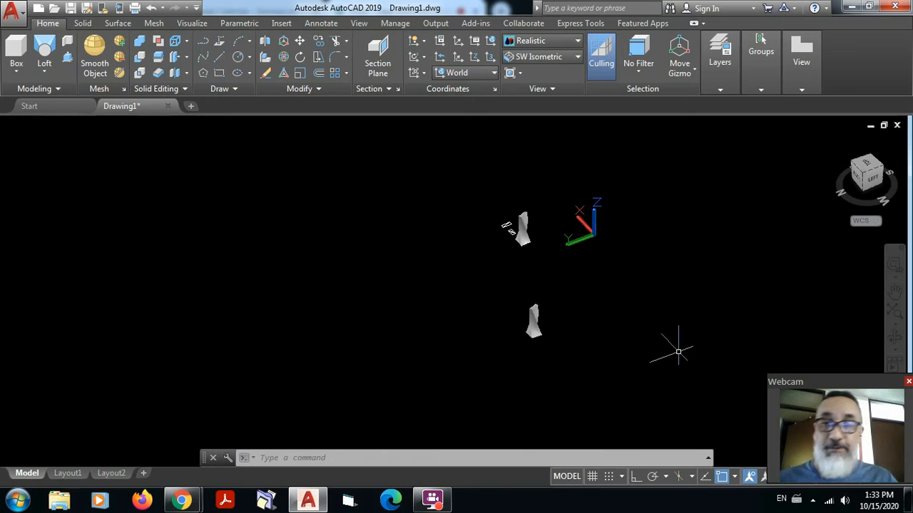
{"action": "scroll", "coordinate": [717, 346], "scroll_direction": "down", "scroll_amount": 3}
{"action": "middle_click_drag", "start_coordinate": [725, 349], "coordinate": [535, 359]}
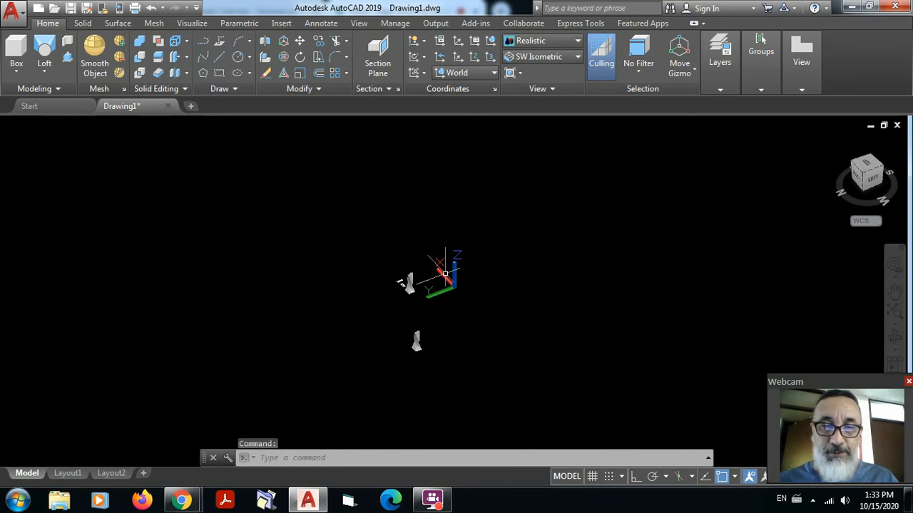
{"action": "scroll", "coordinate": [445, 273], "scroll_direction": "up", "scroll_amount": 4}
{"action": "scroll", "coordinate": [318, 250], "scroll_direction": "up", "scroll_amount": 2}
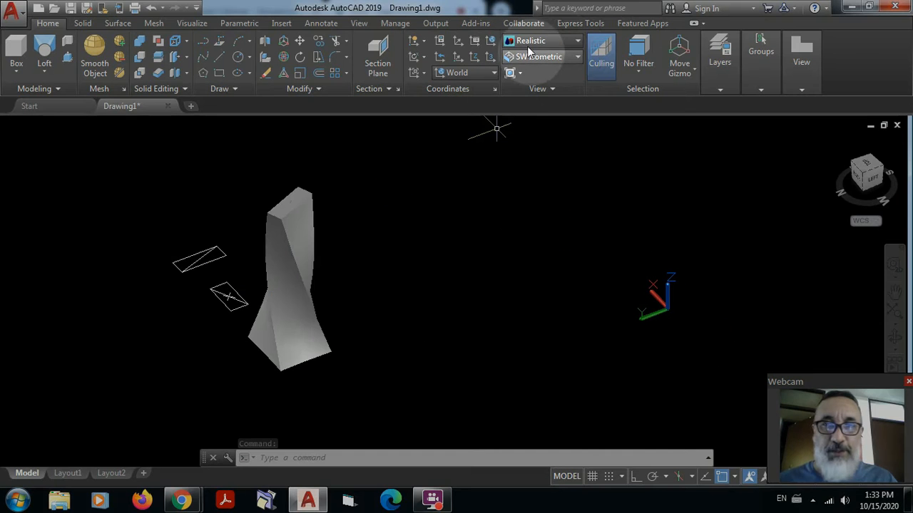
{"action": "left_click", "coordinate": [576, 40]}
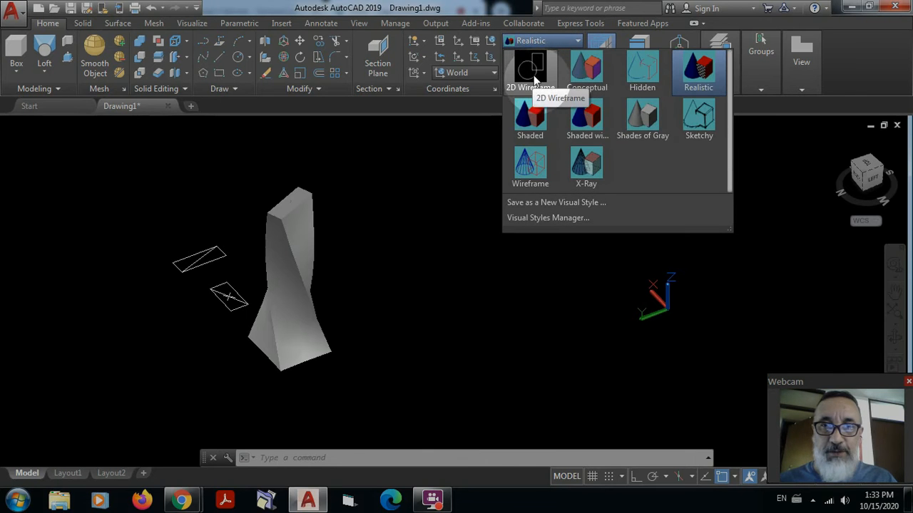
{"action": "left_click", "coordinate": [533, 77]}
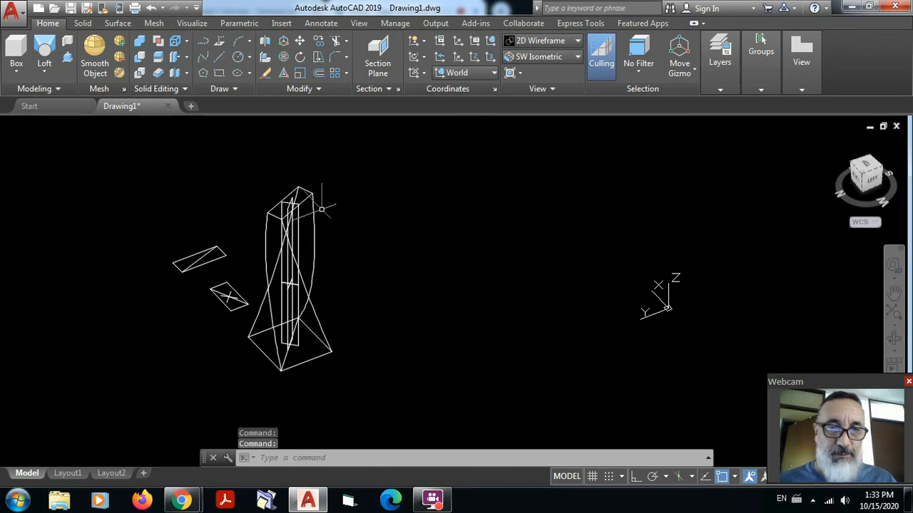
- Delete the original lofted solid around the vertical references and undo the deletion
{"action": "left_click", "coordinate": [317, 214]}
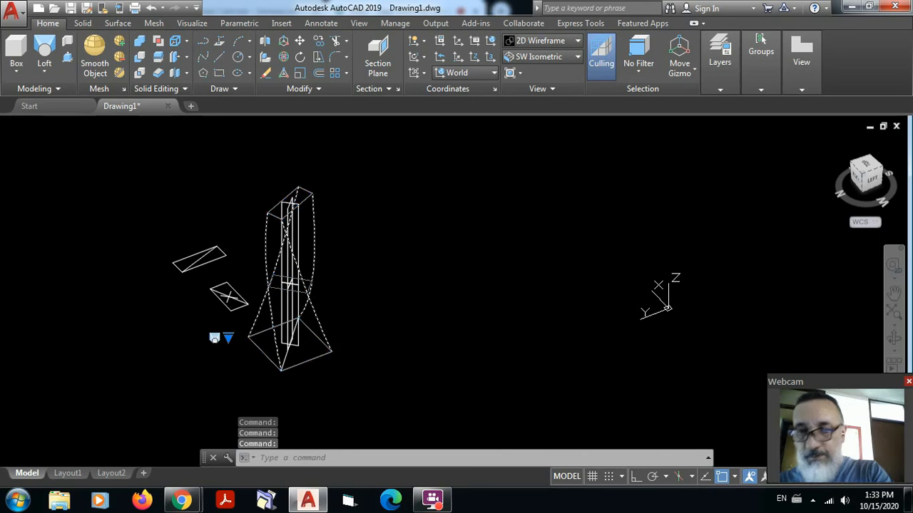
{"action": "key", "text": "Delete"}
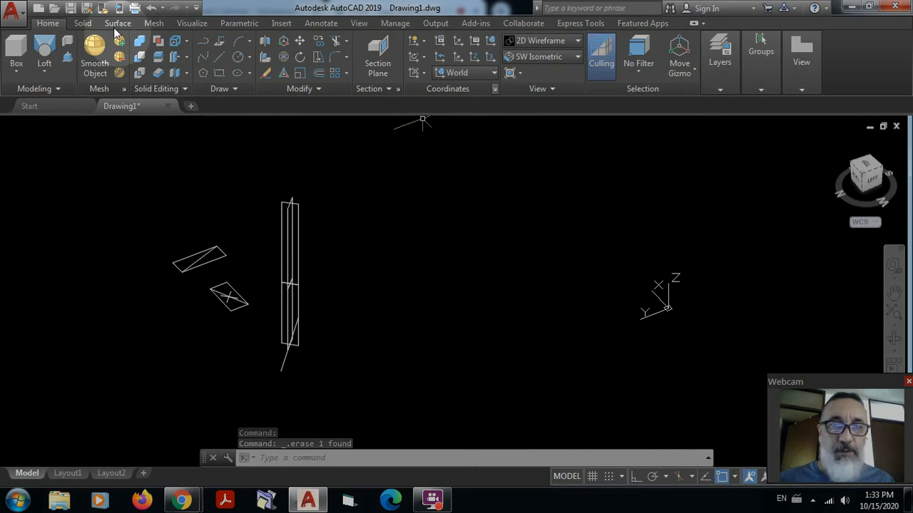
{"action": "left_click", "coordinate": [151, 9]}
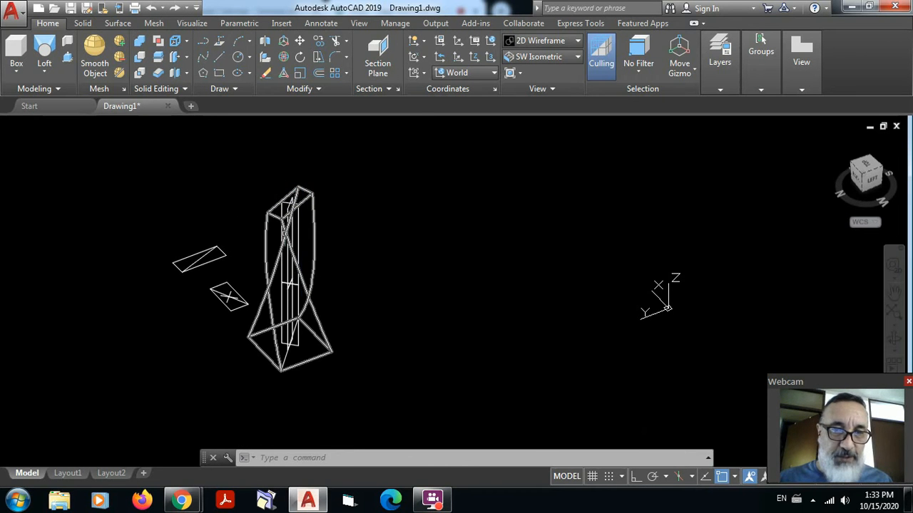
{"action": "scroll", "coordinate": [386, 284], "scroll_direction": "down", "scroll_amount": 8}
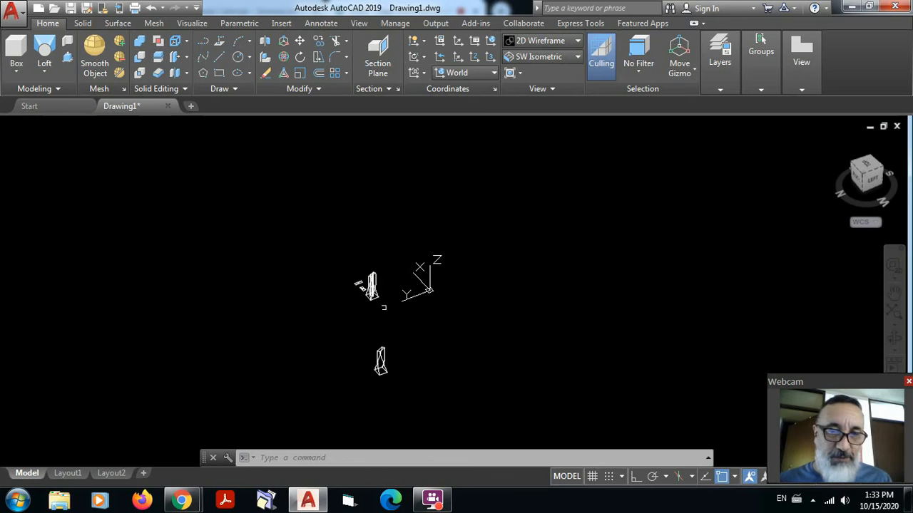
{"action": "middle_click_drag", "start_coordinate": [386, 289], "coordinate": [365, 240]}
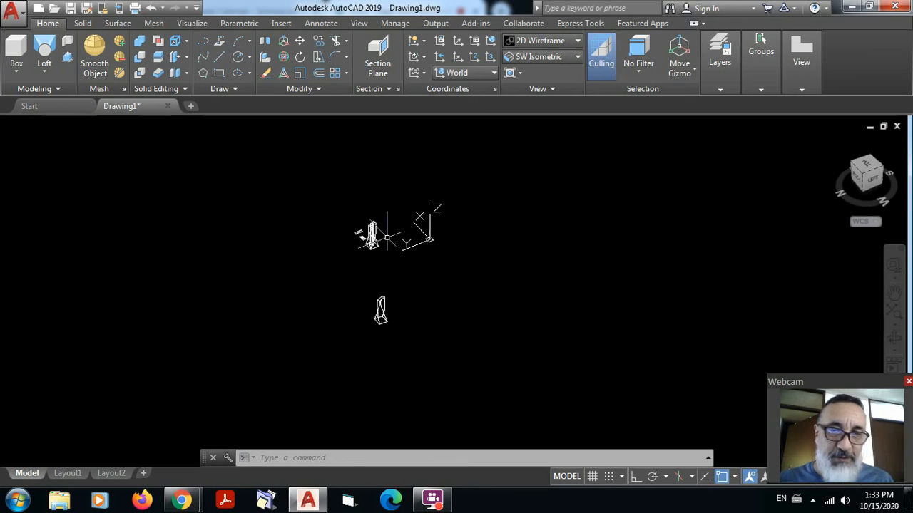
{"action": "scroll", "coordinate": [364, 239], "scroll_direction": "up", "scroll_amount": 7}
{"action": "scroll", "coordinate": [363, 239], "scroll_direction": "down", "scroll_amount": 8}
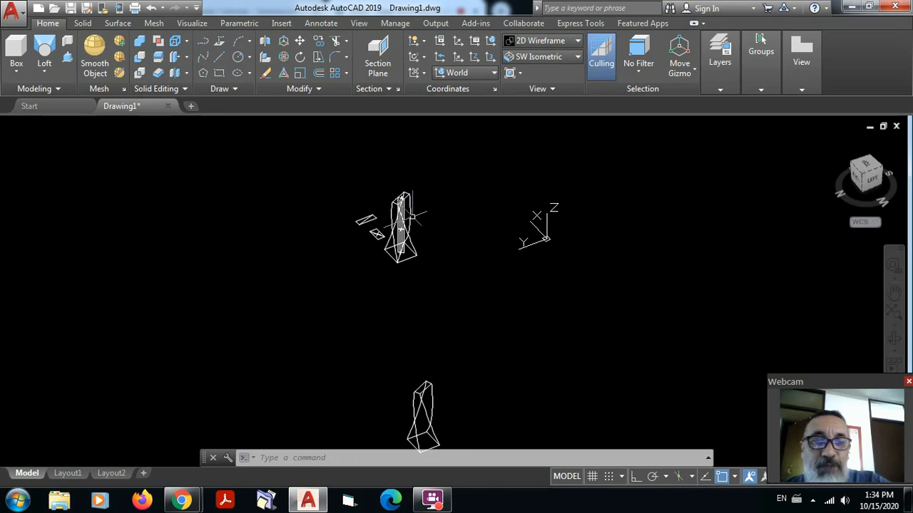
{"action": "scroll", "coordinate": [423, 213], "scroll_direction": "down", "scroll_amount": 5}
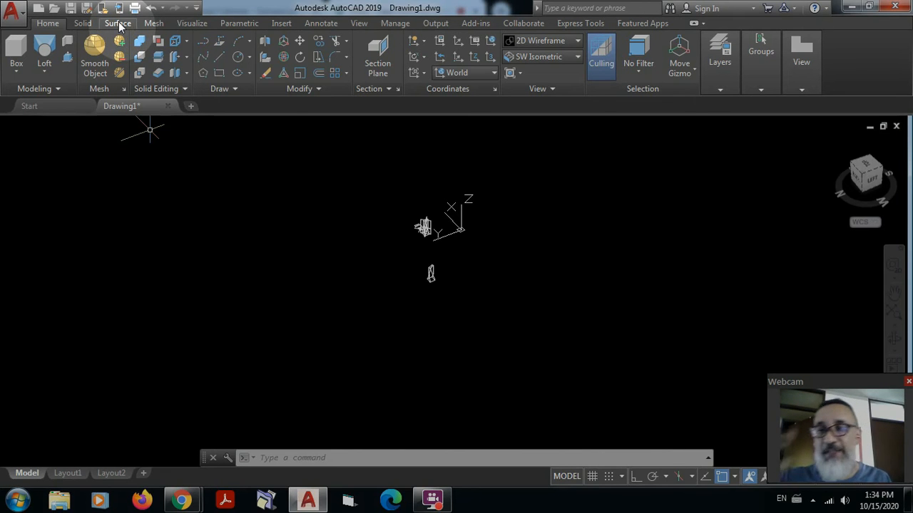
{"action": "left_click", "coordinate": [118, 24]}
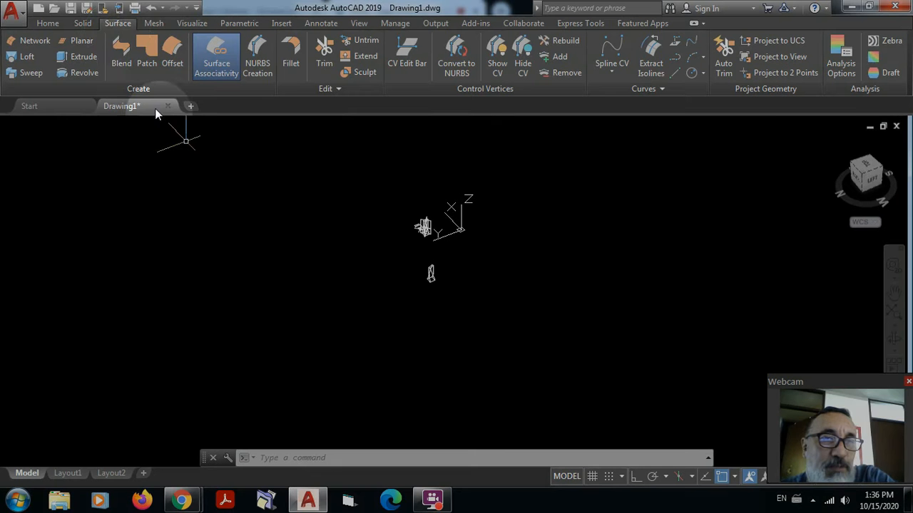
{"action": "left_click", "coordinate": [156, 23]}
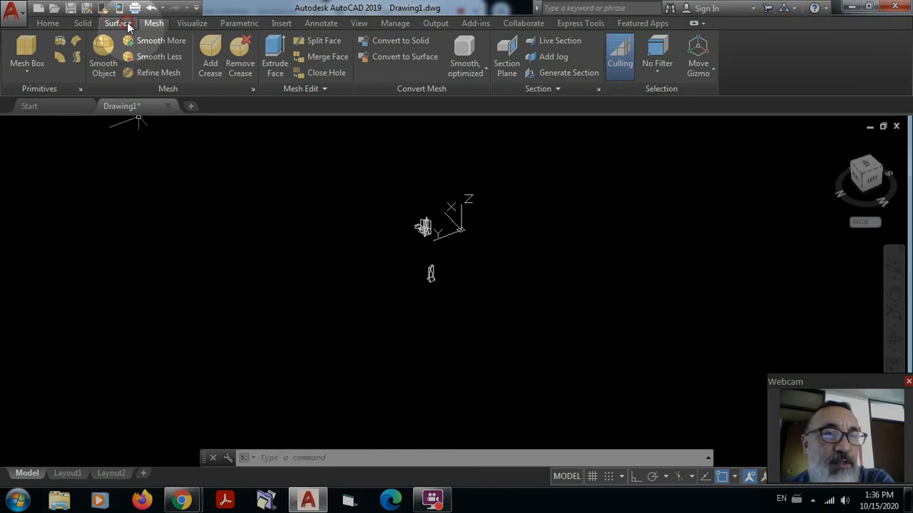
{"action": "left_click", "coordinate": [119, 23]}
- Create a mesh box about 14918 units high in the empty space beside the lofted solids
{"action": "left_click", "coordinate": [153, 24]}
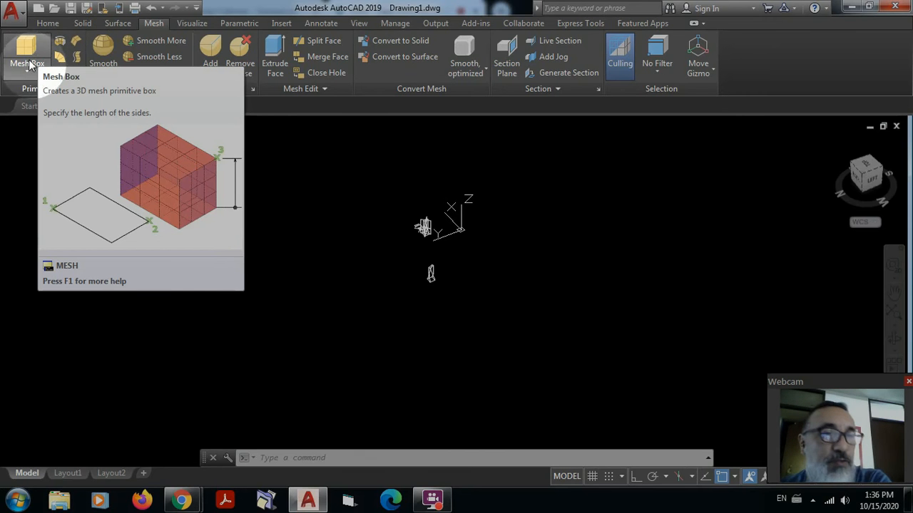
{"action": "left_click", "coordinate": [32, 52]}
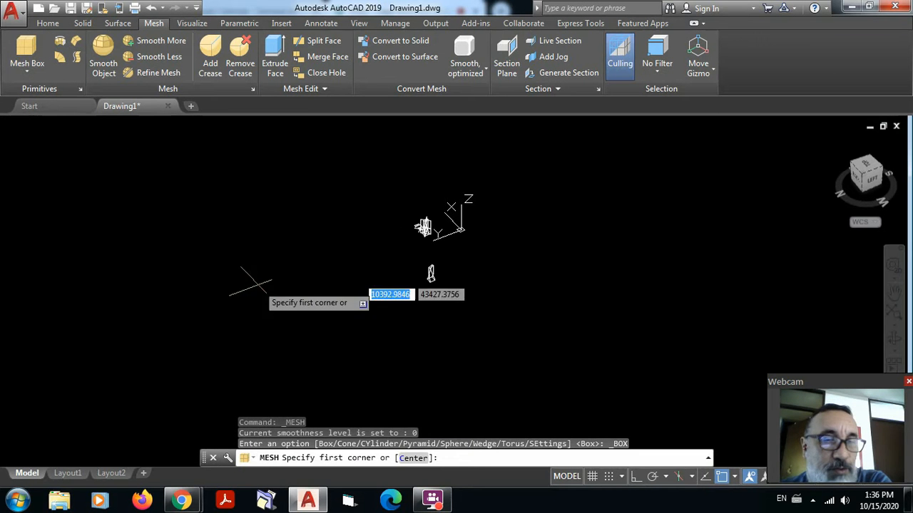
{"action": "left_click", "coordinate": [261, 307]}
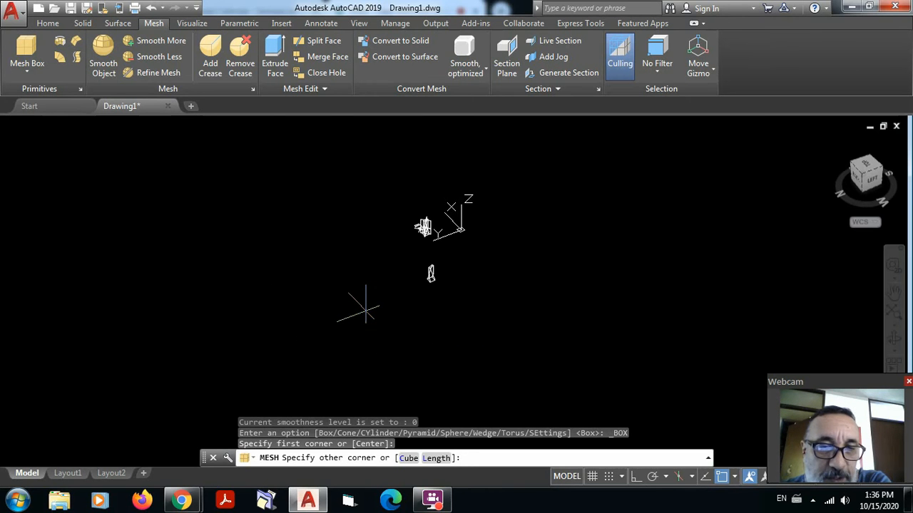
{"action": "left_click", "coordinate": [362, 307]}
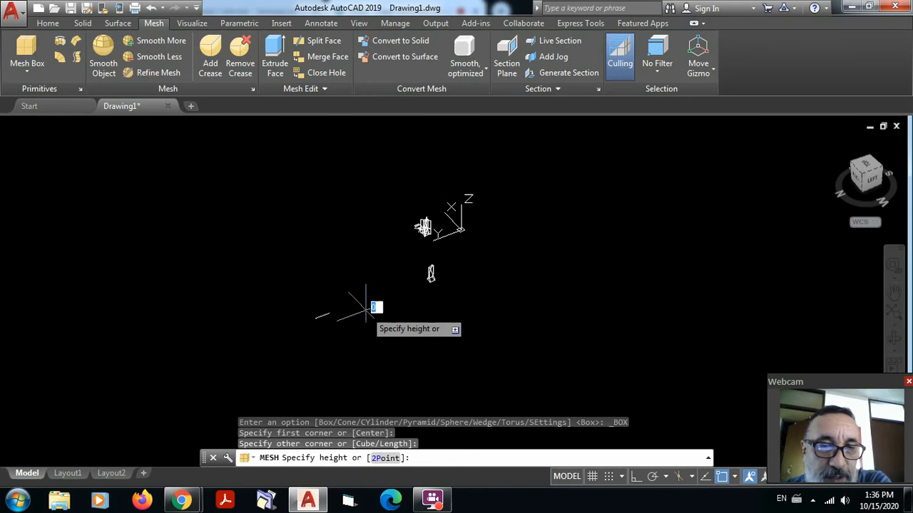
{"action": "left_click", "coordinate": [372, 254]}
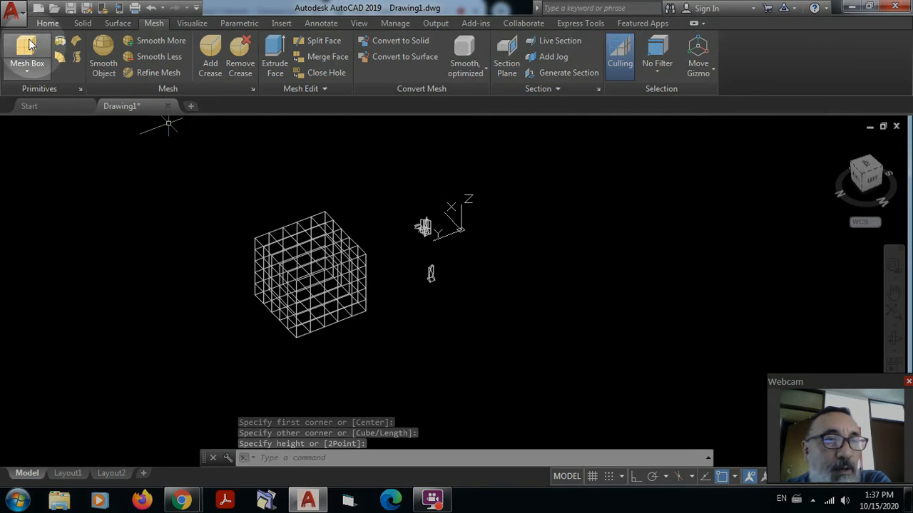
- Create a solid box of similar size on the other side of the lofted solids
{"action": "left_click", "coordinate": [48, 23]}
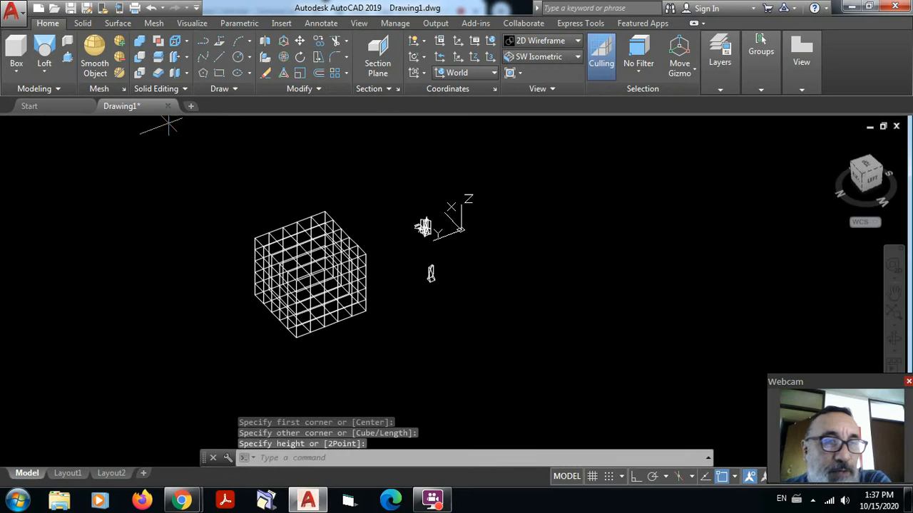
{"action": "left_click", "coordinate": [16, 52]}
{"action": "left_click", "coordinate": [464, 300]}
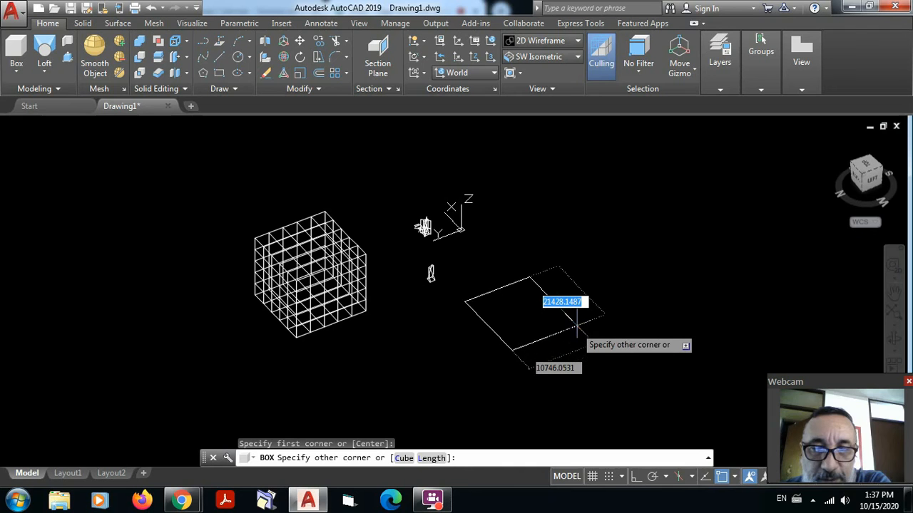
{"action": "left_click", "coordinate": [576, 328]}
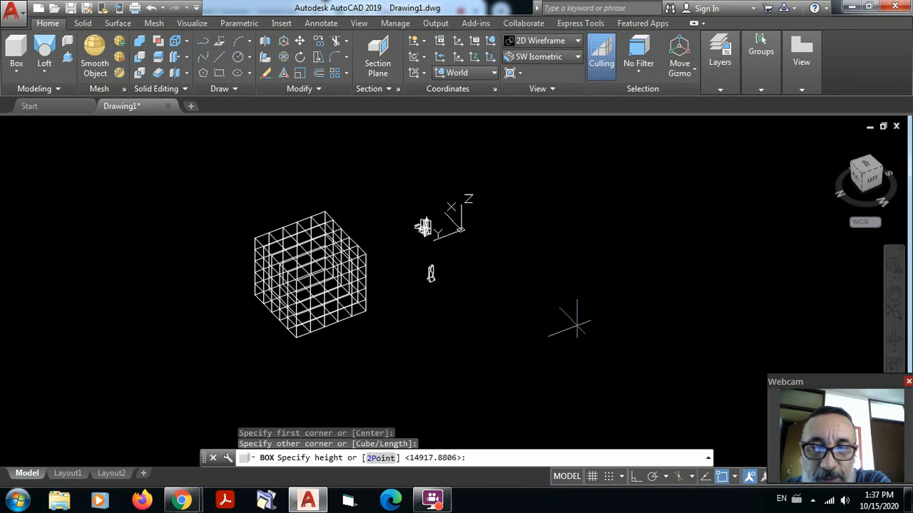
{"action": "left_click", "coordinate": [579, 255]}
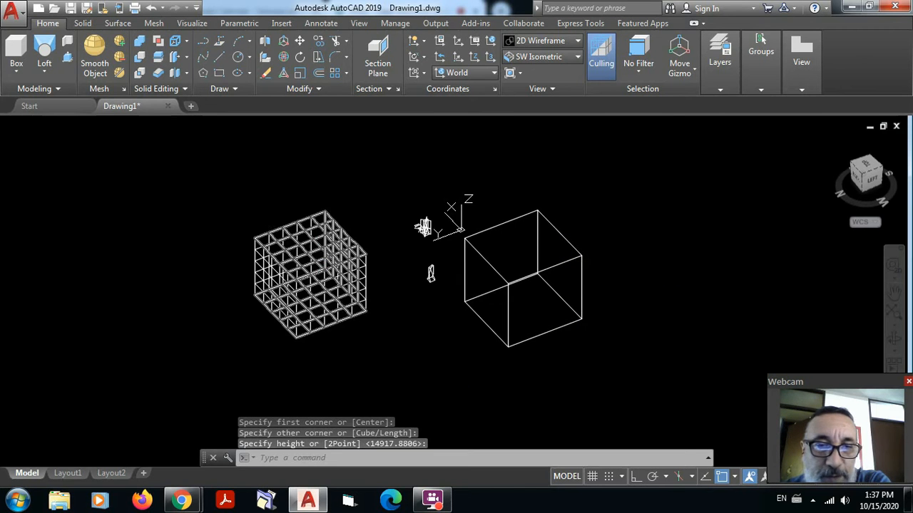
- Select and deselect the mesh box, and examine its face divisions up close against the plain solid box
{"action": "left_click", "coordinate": [310, 274]}
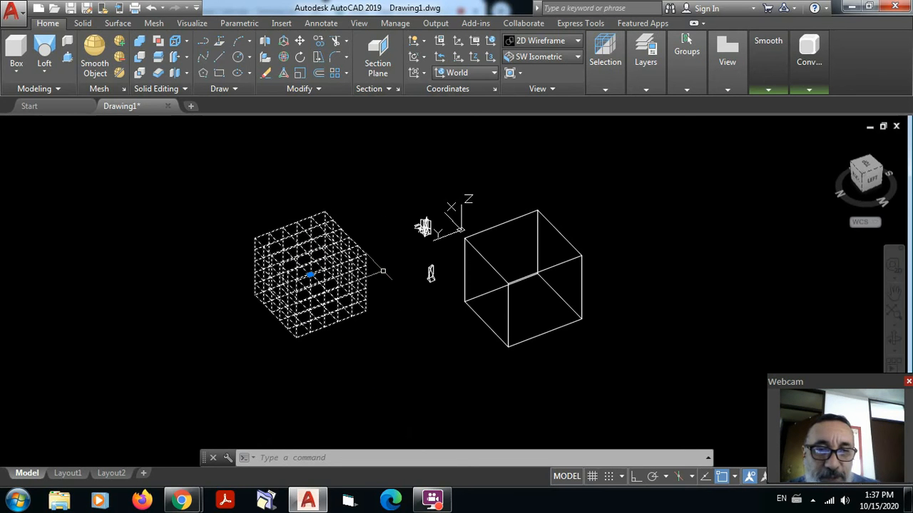
{"action": "key", "text": "Escape"}
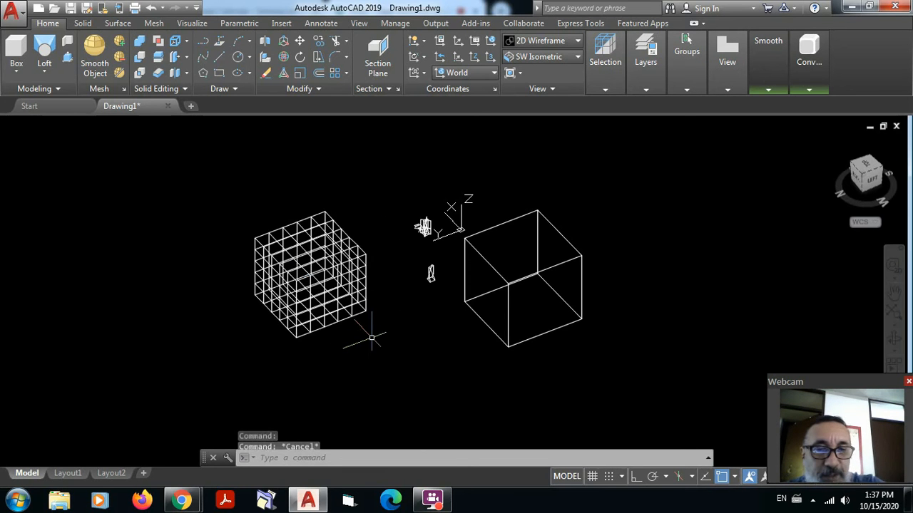
{"action": "scroll", "coordinate": [318, 285], "scroll_direction": "up", "scroll_amount": 4}
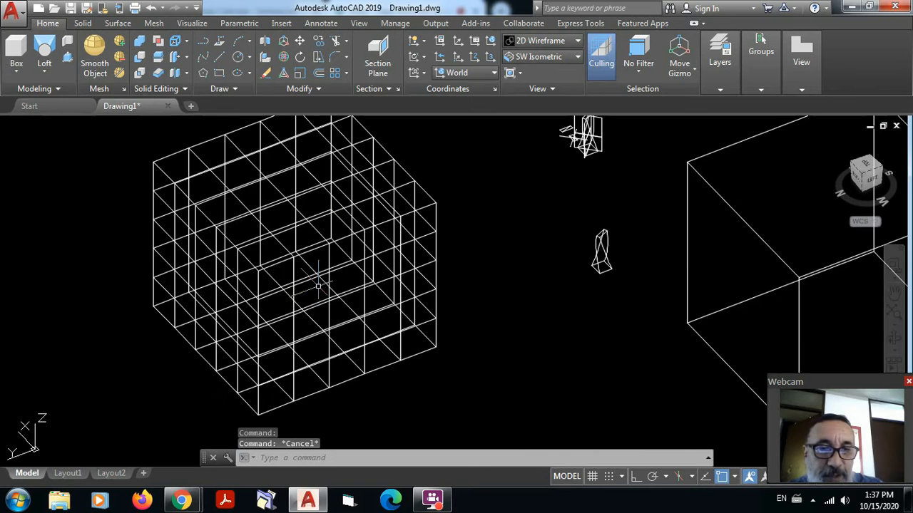
{"action": "scroll", "coordinate": [486, 305], "scroll_direction": "down", "scroll_amount": 2}
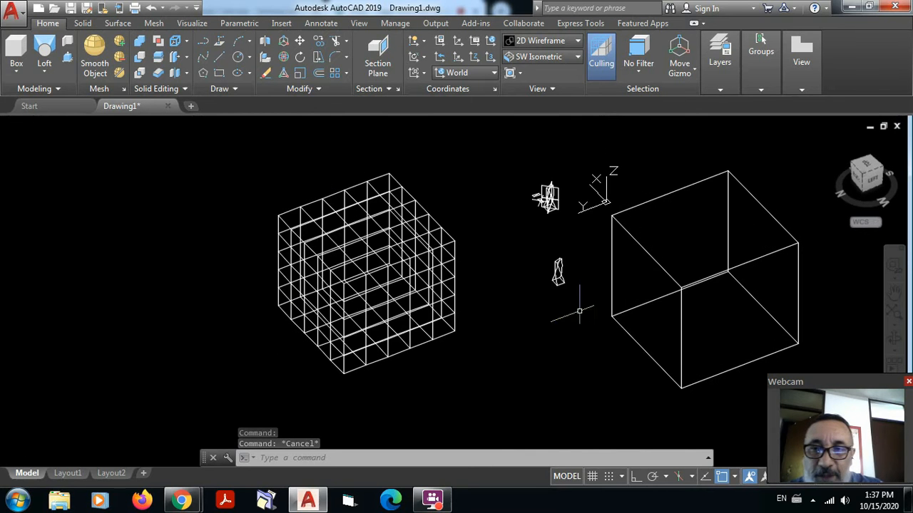
- Delete both the solid box and the mesh box
{"action": "left_click", "coordinate": [667, 293]}
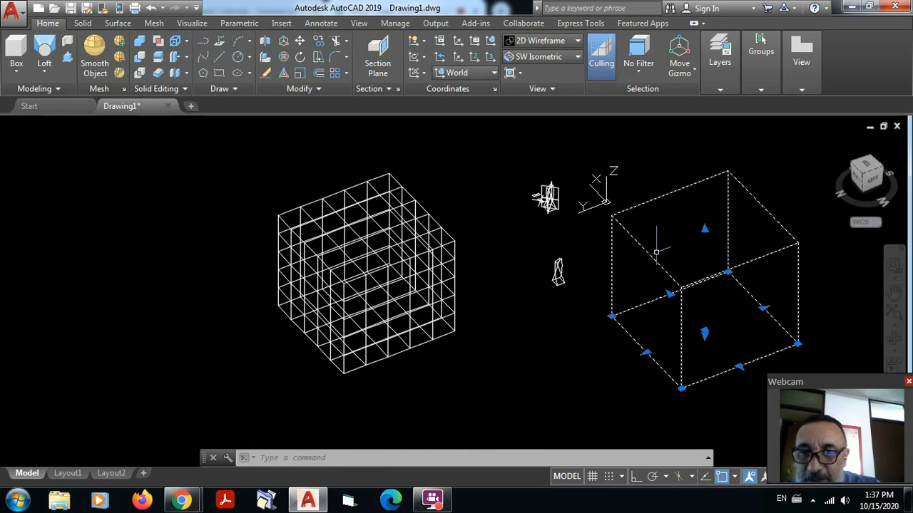
{"action": "left_click", "coordinate": [360, 232]}
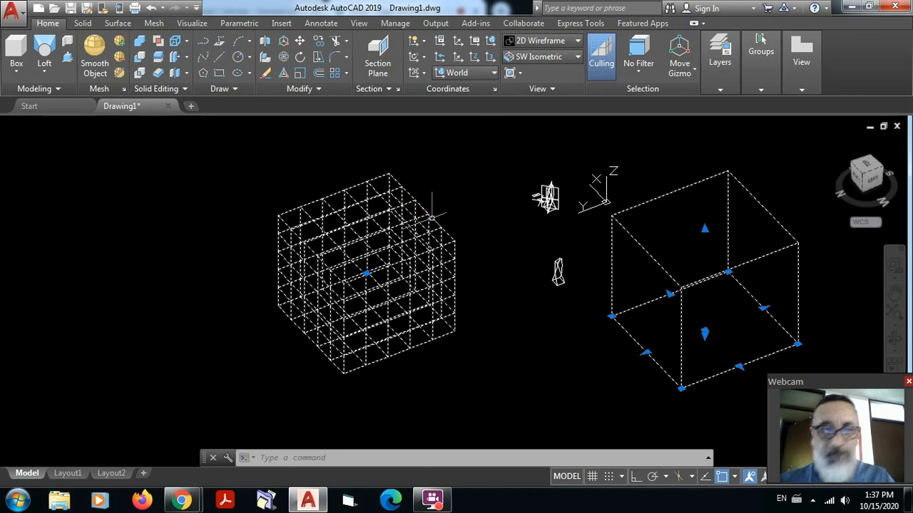
{"action": "key", "text": "Delete"}
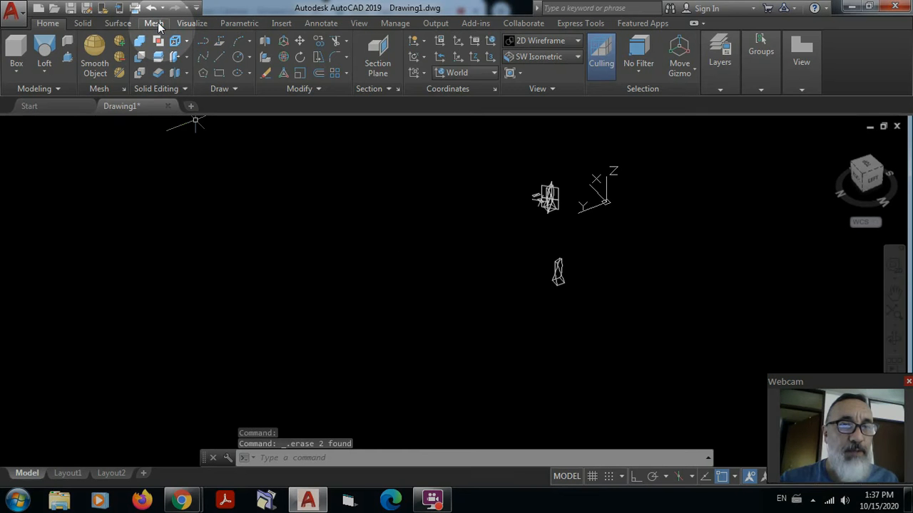
- Turn ortho on and draw a single straight line about 24,400 units long parallel to the Y axis in the empty area beside the lofts
{"action": "left_click", "coordinate": [158, 22]}
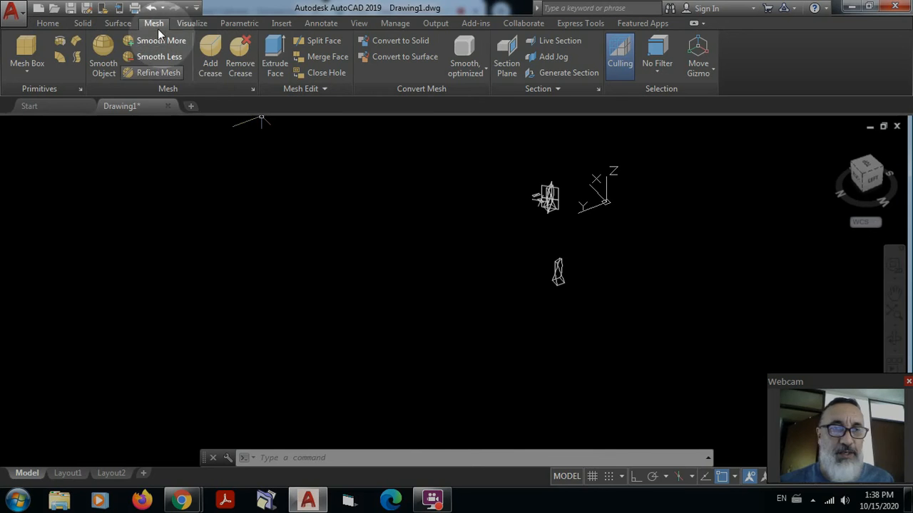
{"action": "left_click", "coordinate": [48, 24]}
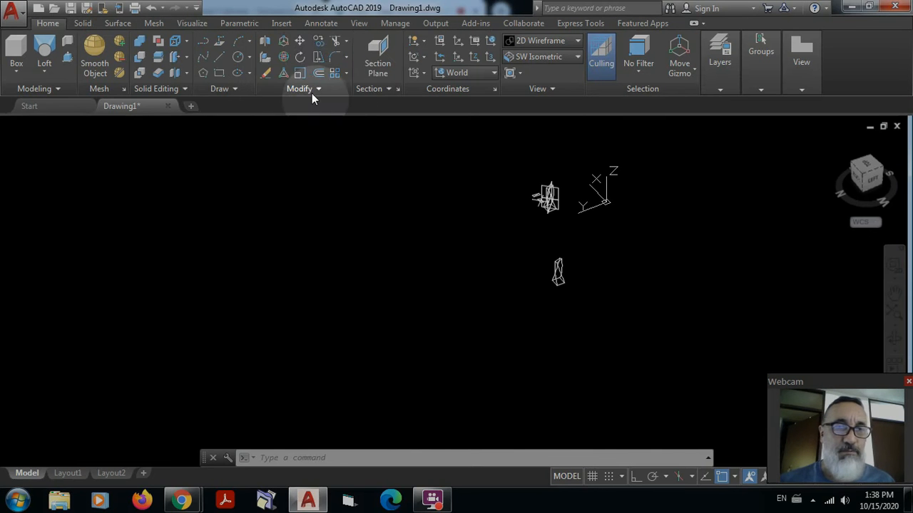
{"action": "left_click", "coordinate": [219, 57]}
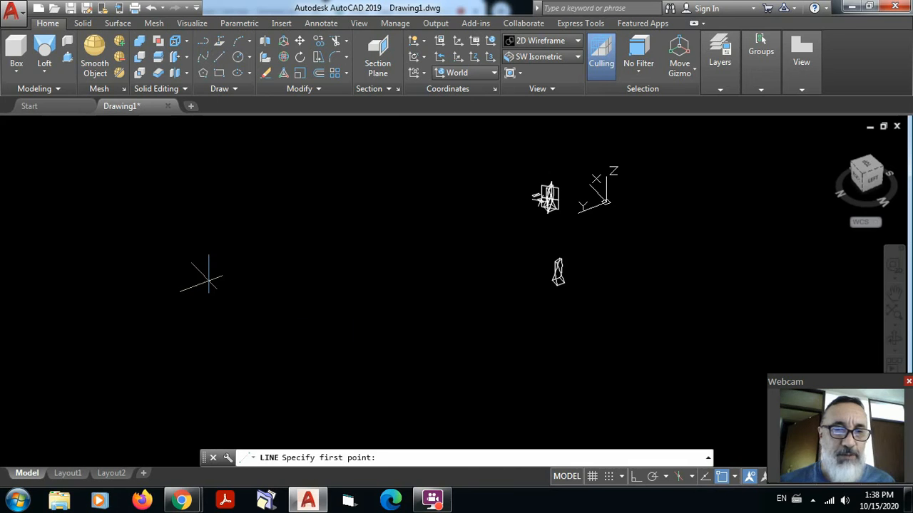
{"action": "left_click", "coordinate": [202, 276]}
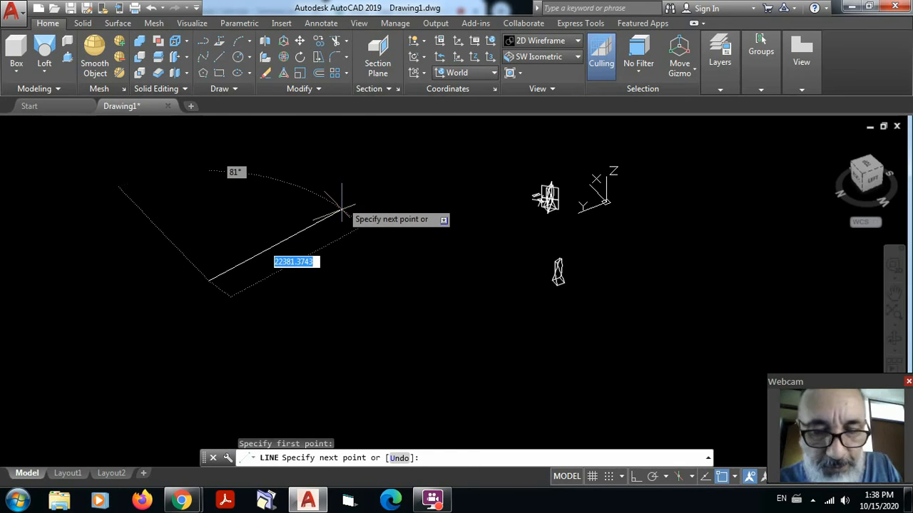
{"action": "key", "text": "F8"}
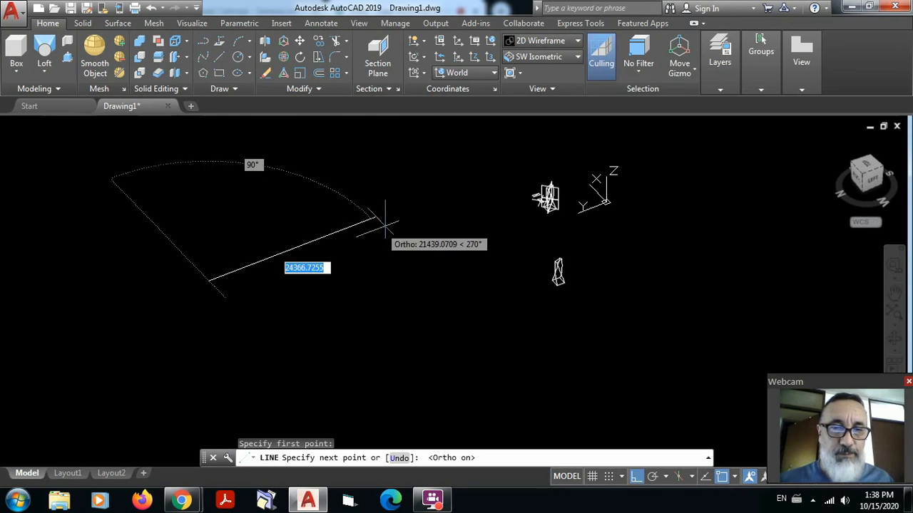
{"action": "left_click", "coordinate": [374, 213]}
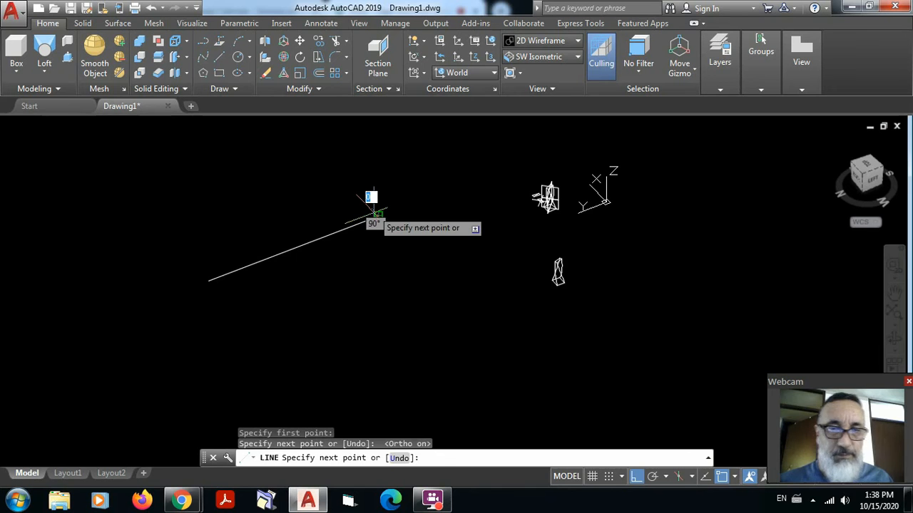
{"action": "key", "text": "Return"}
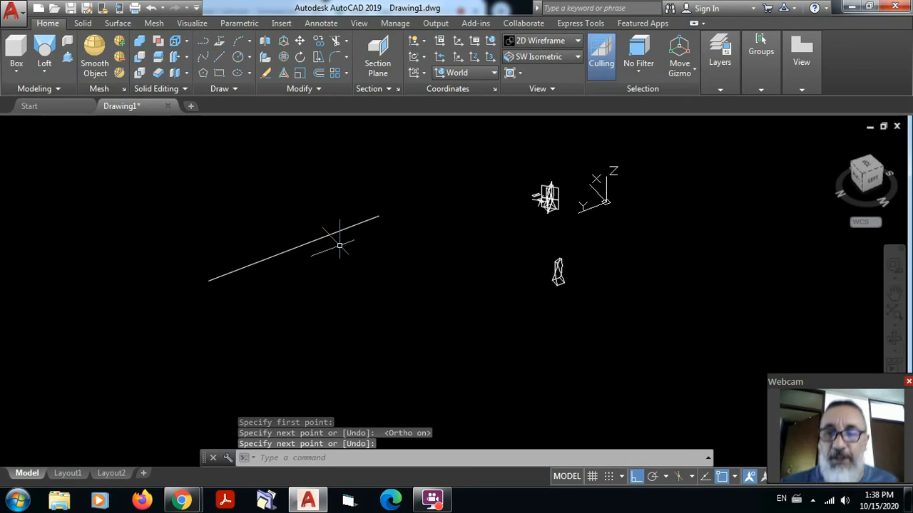
- With ortho off, draw an open zigzag polyline of nine segments alongside the straight line, starting near one end and finishing on its other endpoint
{"action": "scroll", "coordinate": [335, 232], "scroll_direction": "up", "scroll_amount": 2}
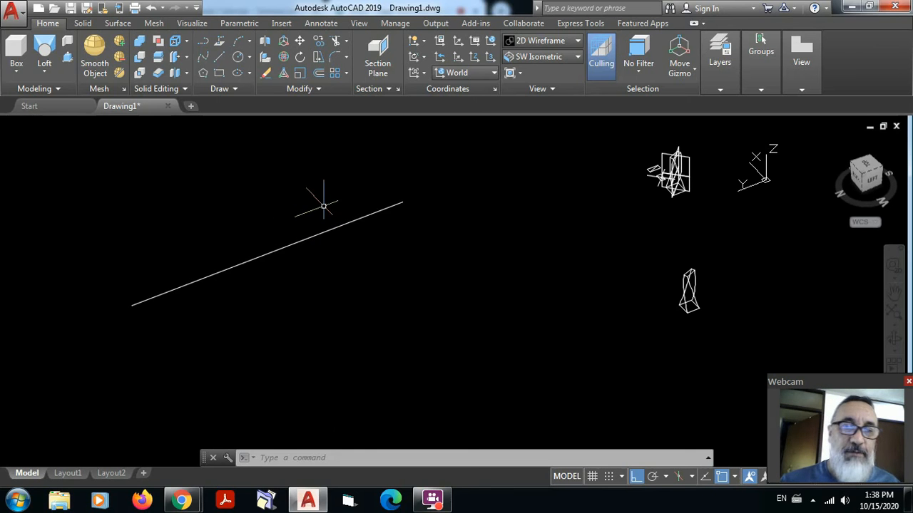
{"action": "scroll", "coordinate": [323, 206], "scroll_direction": "up", "scroll_amount": 2}
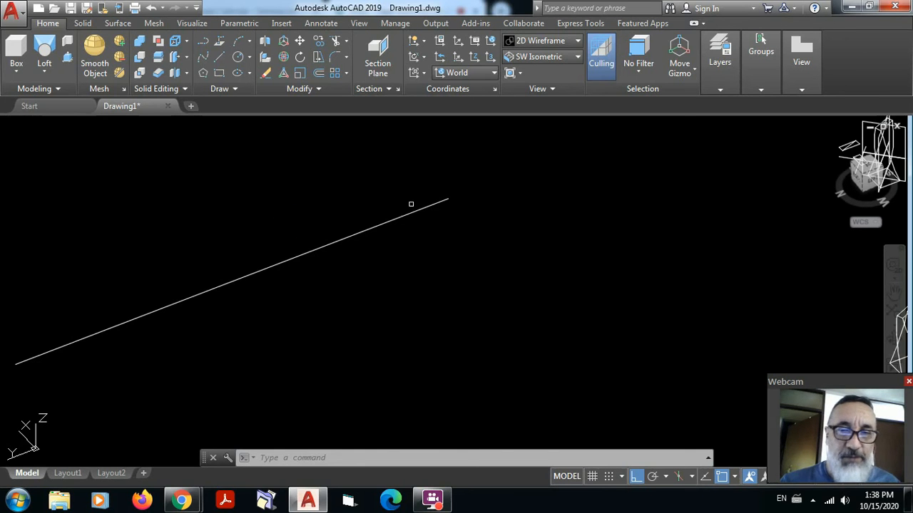
{"action": "middle_click_drag", "start_coordinate": [471, 199], "coordinate": [532, 187]}
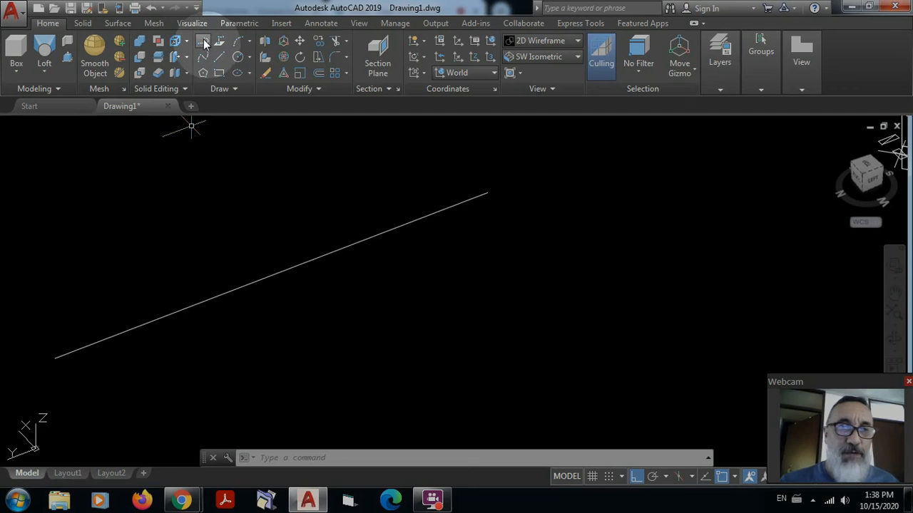
{"action": "left_click", "coordinate": [204, 42]}
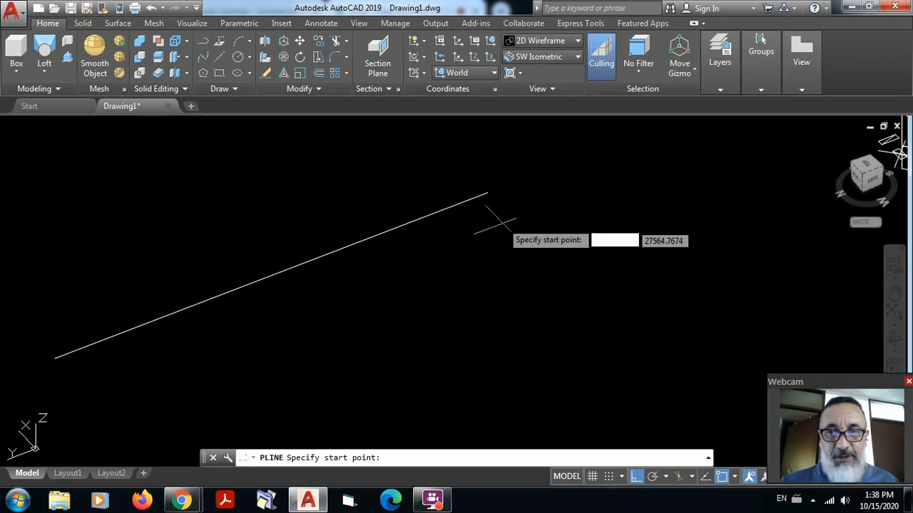
{"action": "left_click", "coordinate": [489, 196]}
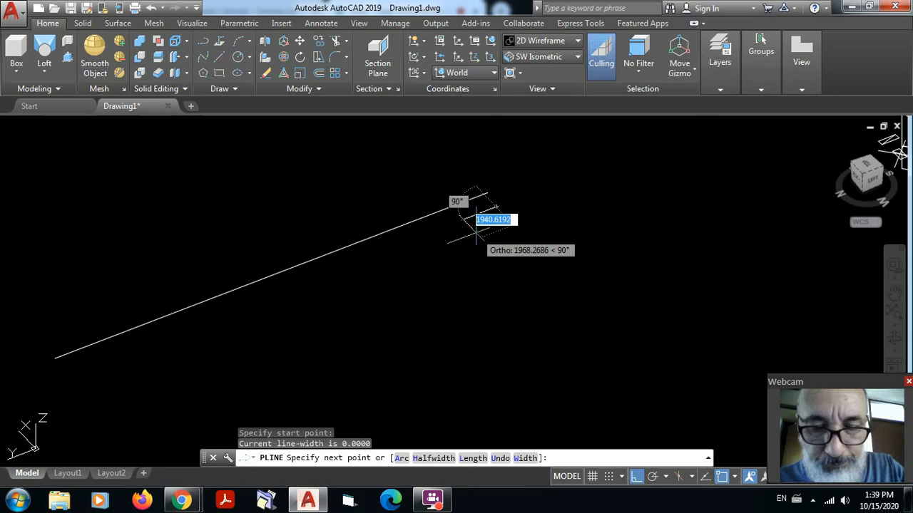
{"action": "key", "text": "F7"}
{"action": "key", "text": "F7"}
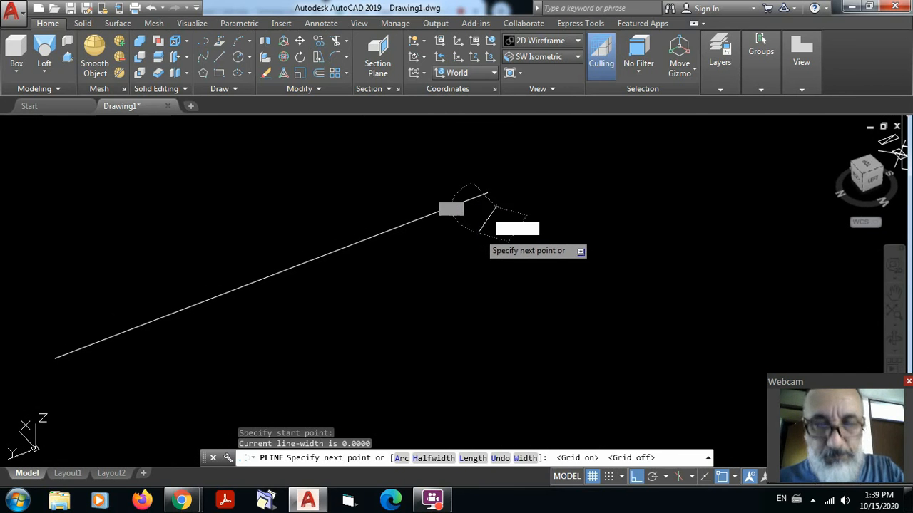
{"action": "key", "text": "F8"}
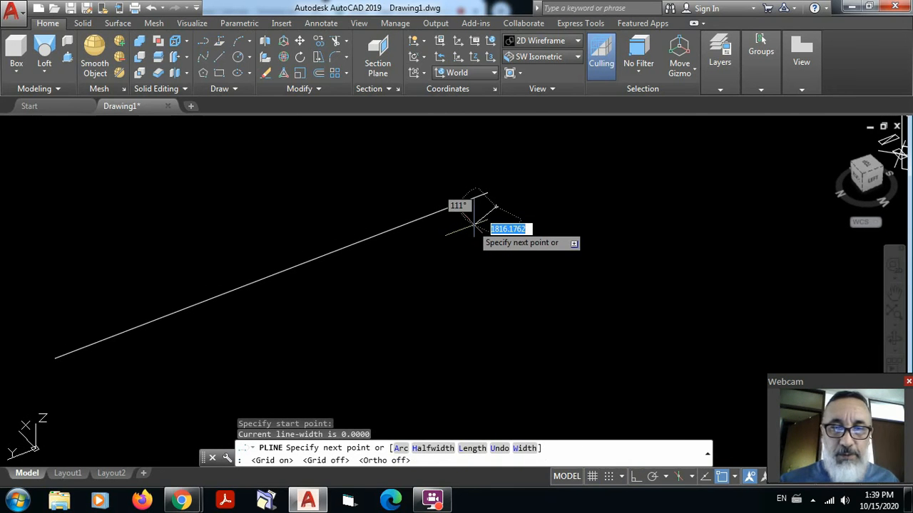
{"action": "left_click", "coordinate": [487, 193]}
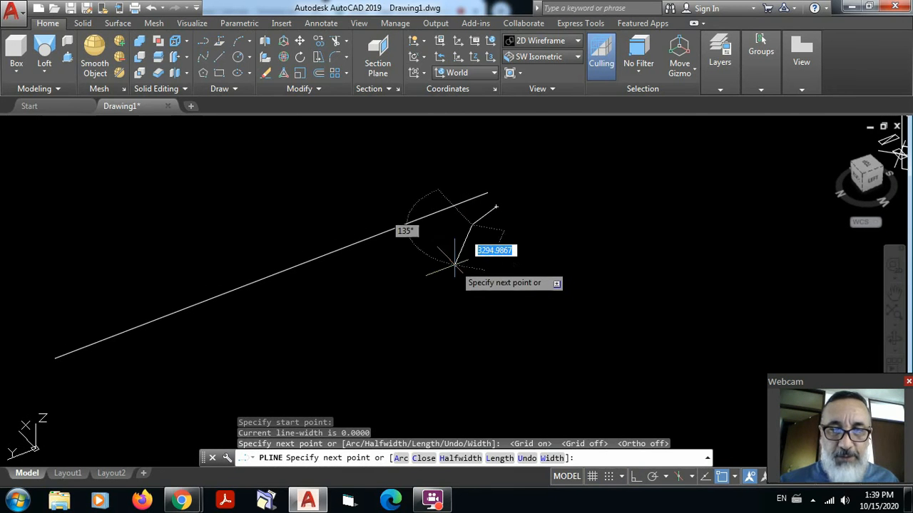
{"action": "left_click", "coordinate": [456, 254]}
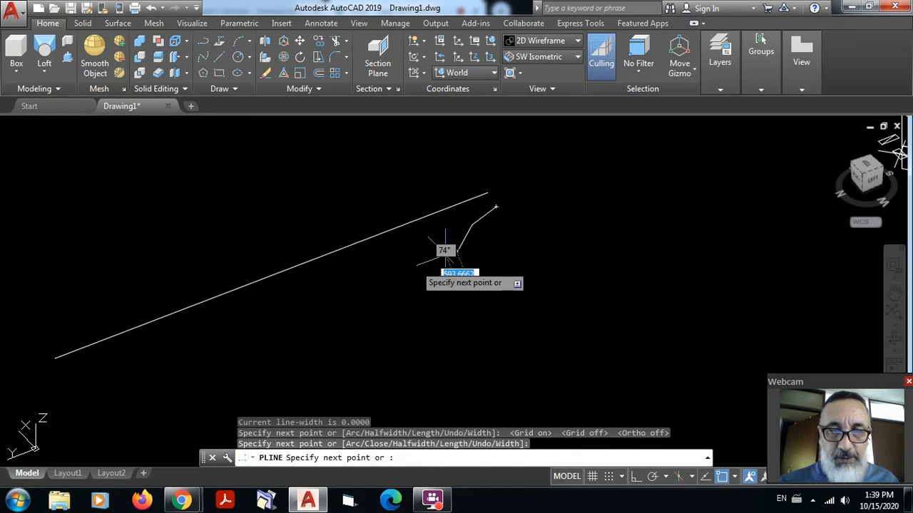
{"action": "left_click", "coordinate": [407, 266]}
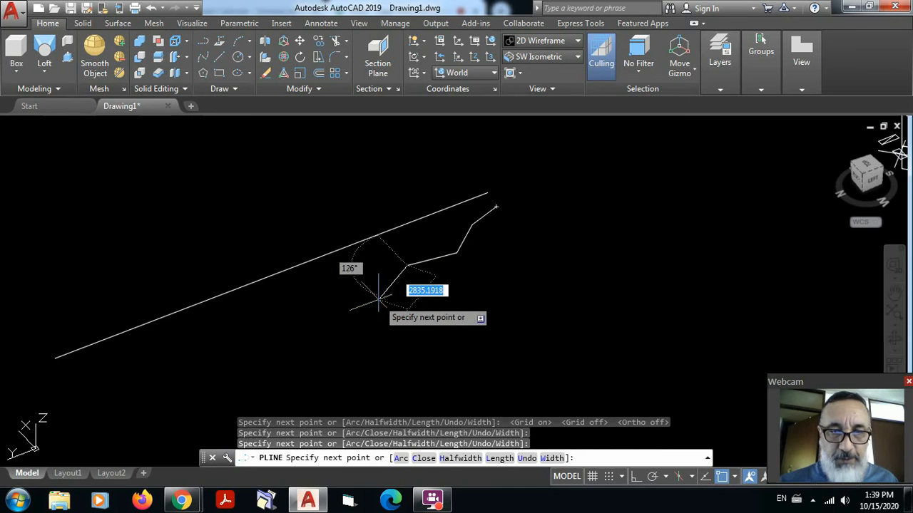
{"action": "left_click", "coordinate": [378, 299]}
{"action": "left_click", "coordinate": [331, 289]}
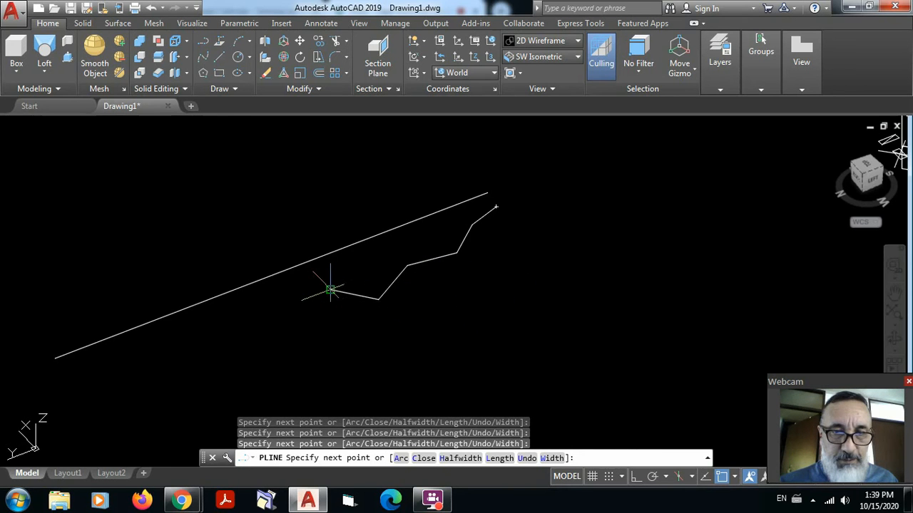
{"action": "left_click", "coordinate": [250, 336]}
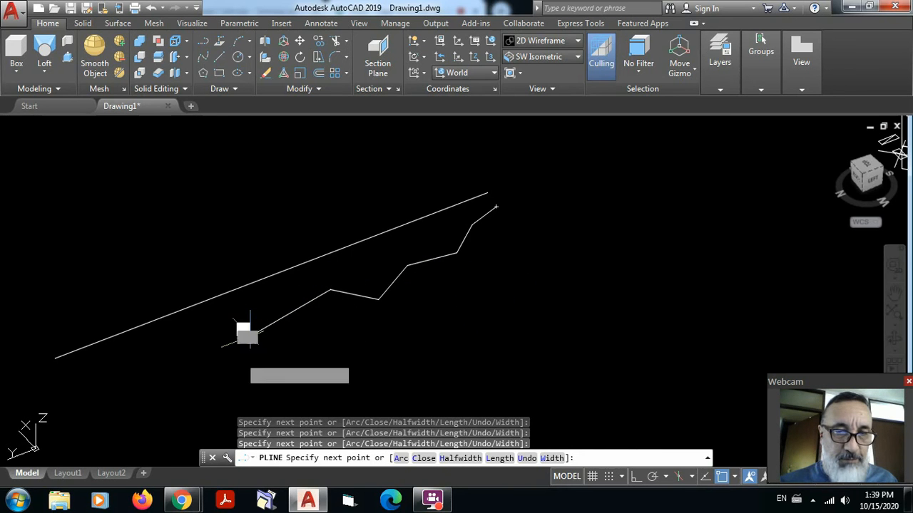
{"action": "left_click", "coordinate": [211, 374]}
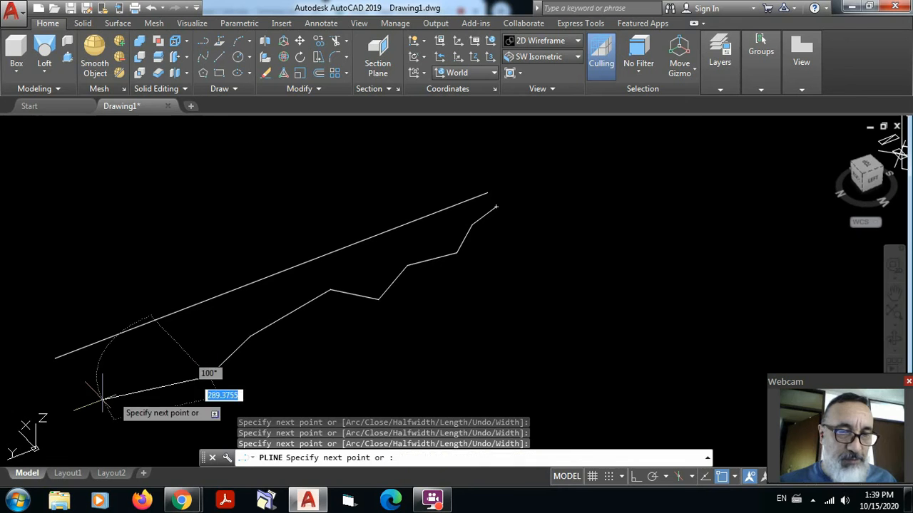
{"action": "left_click", "coordinate": [90, 411]}
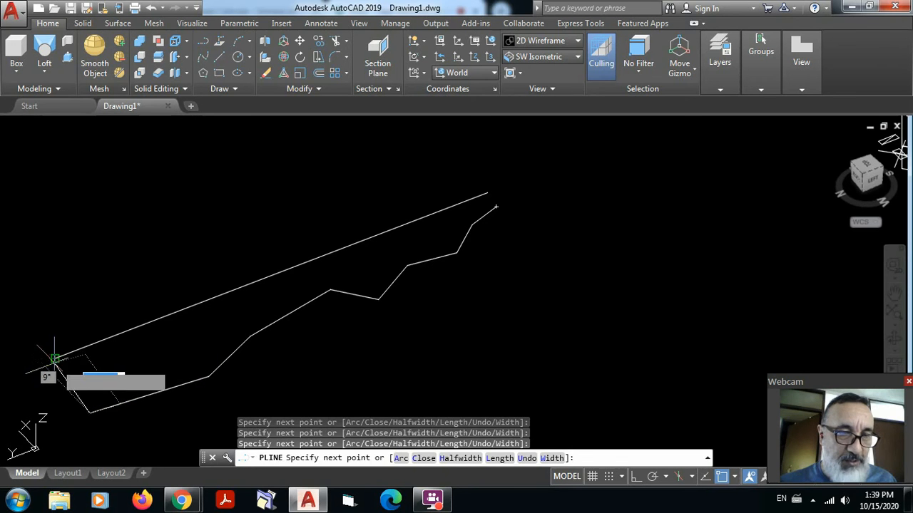
{"action": "left_click", "coordinate": [55, 358]}
{"action": "key", "text": "Escape"}
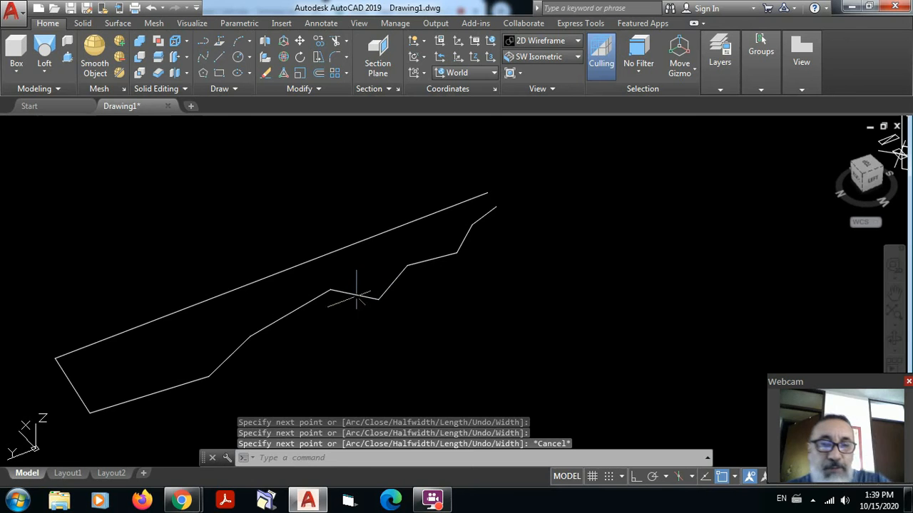
- Copy the straight line and the zigzag polyline together in the negative X direction with ortho on, leaving a clear gap beside the originals
{"action": "scroll", "coordinate": [503, 246], "scroll_direction": "down", "scroll_amount": 4}
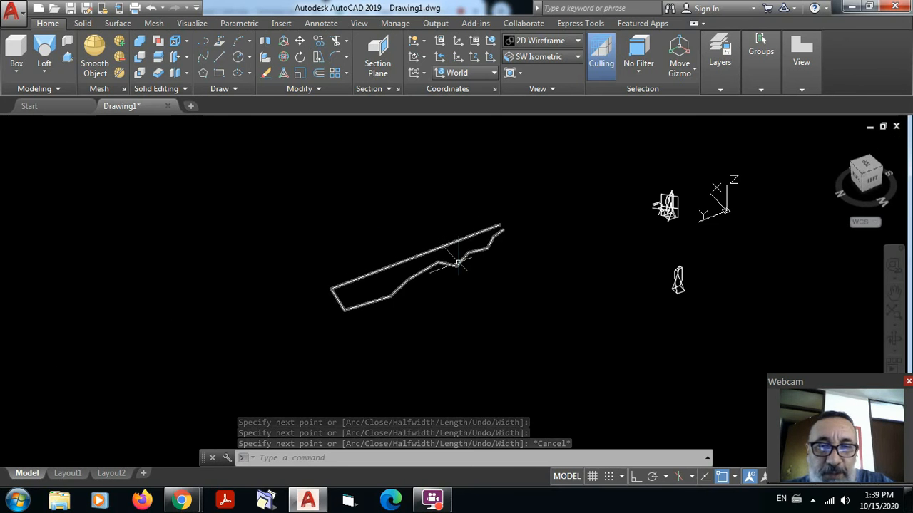
{"action": "scroll", "coordinate": [458, 262], "scroll_direction": "up", "scroll_amount": 4}
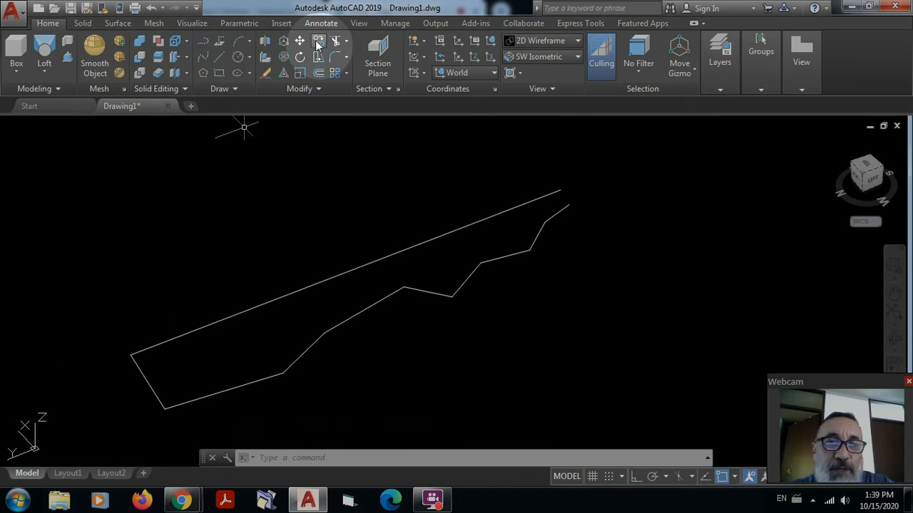
{"action": "left_click", "coordinate": [318, 44]}
{"action": "scroll", "coordinate": [577, 346], "scroll_direction": "down", "scroll_amount": 3}
{"action": "left_click", "coordinate": [572, 336]}
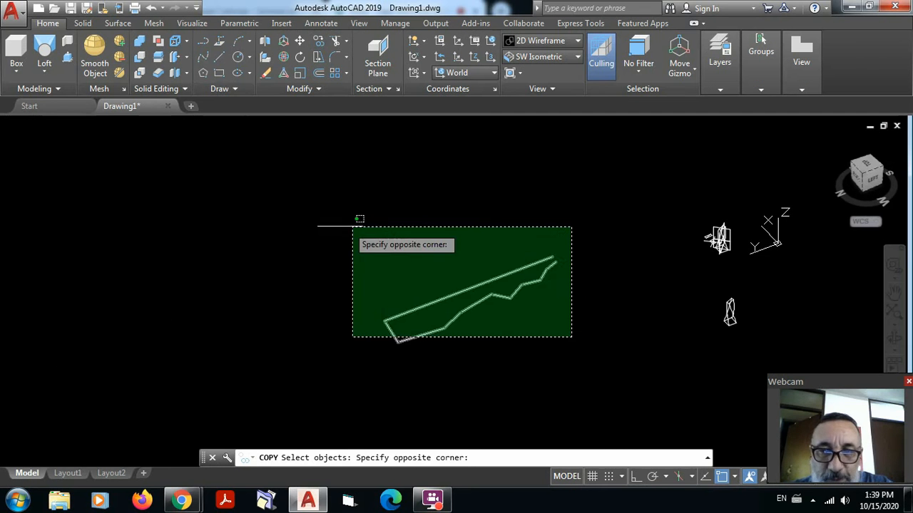
{"action": "left_click", "coordinate": [357, 224]}
{"action": "key", "text": "Return"}
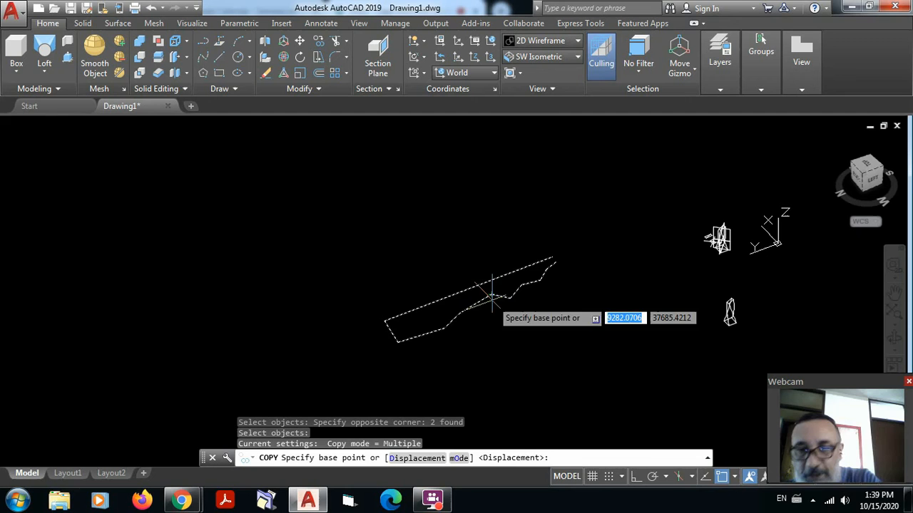
{"action": "left_click", "coordinate": [489, 226]}
{"action": "middle_click_drag", "start_coordinate": [554, 324], "coordinate": [534, 277]}
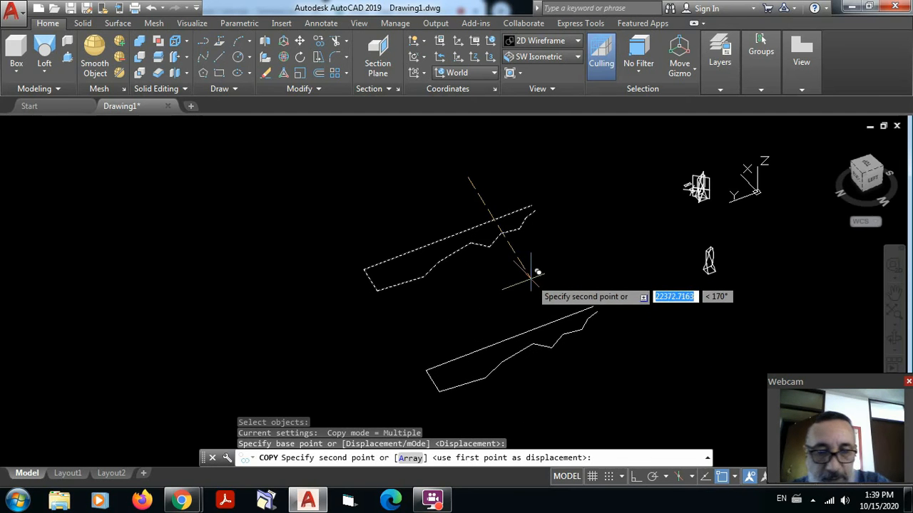
{"action": "key", "text": "F8"}
{"action": "left_click", "coordinate": [533, 281]}
{"action": "key", "text": "Escape"}
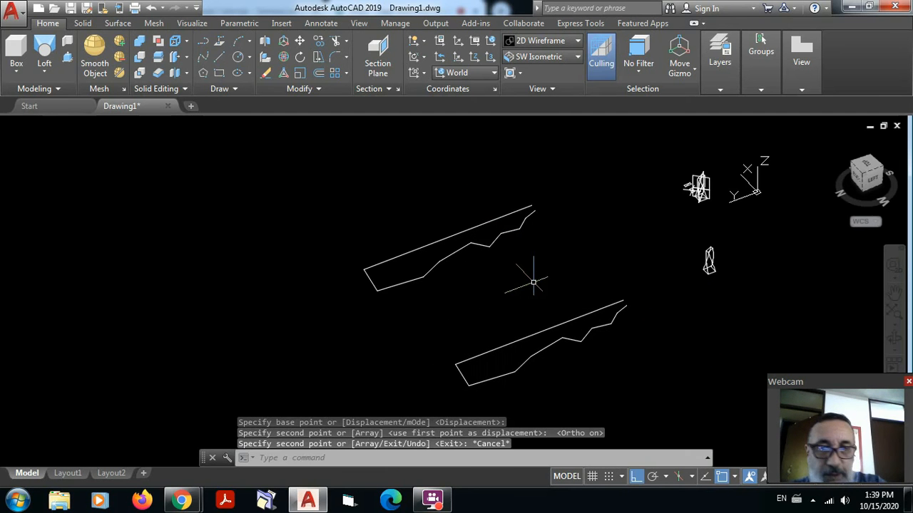
- Use PEDIT with the Spline option to turn the copied zigzag polyline into a smooth curve
{"action": "left_click", "coordinate": [606, 311]}
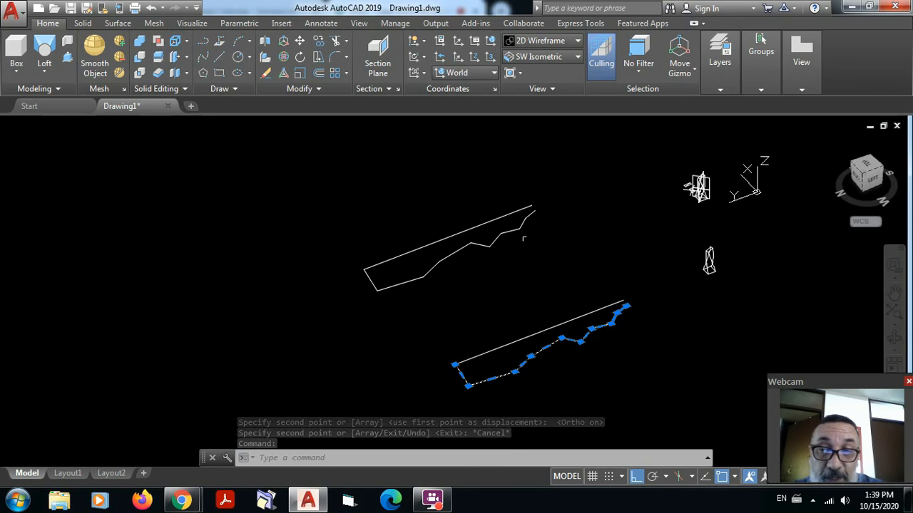
{"action": "key", "text": "Escape"}
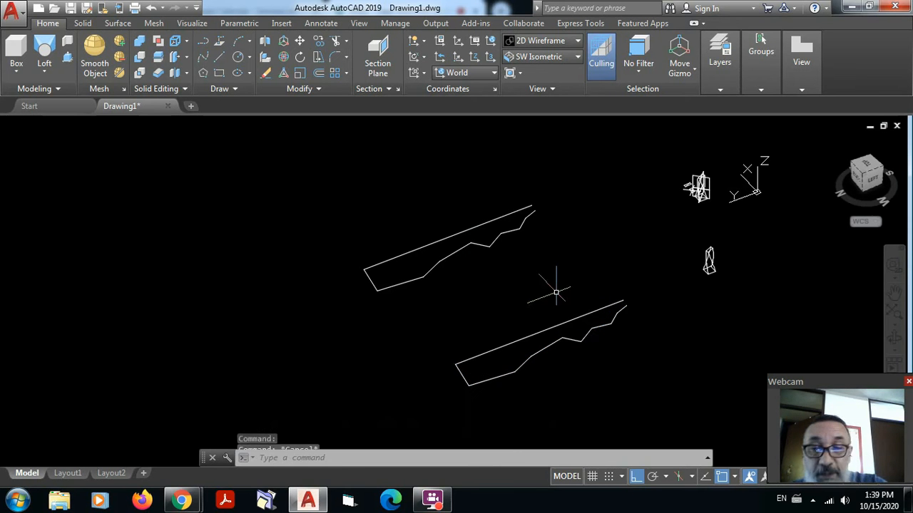
{"action": "scroll", "coordinate": [603, 335], "scroll_direction": "up", "scroll_amount": 4}
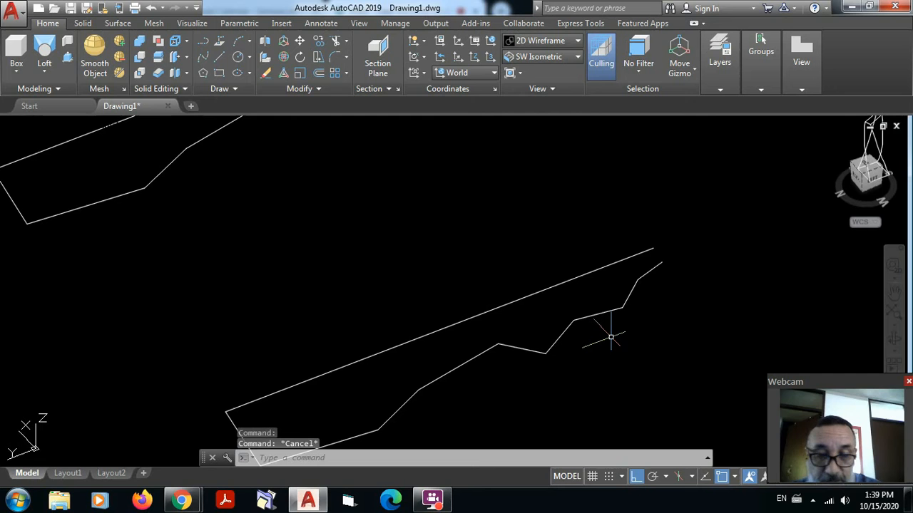
{"action": "type", "text": "p"}
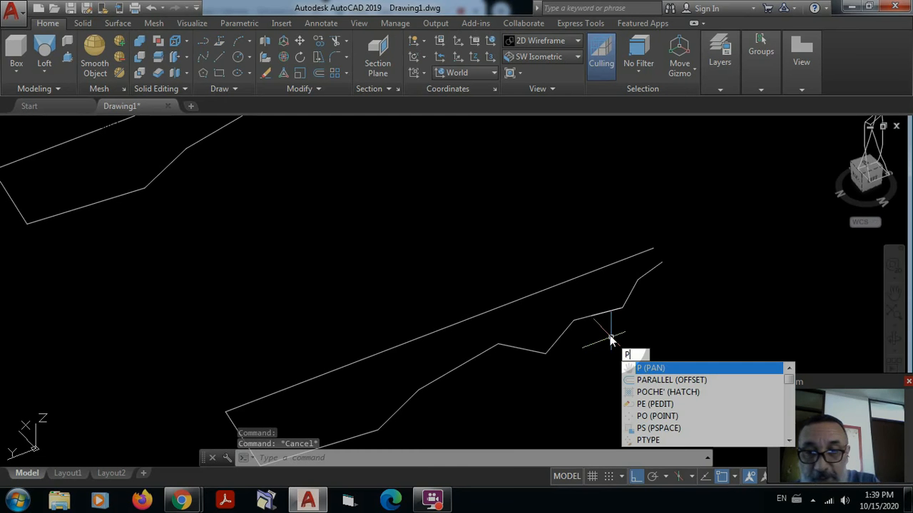
{"action": "type", "text": "edit"}
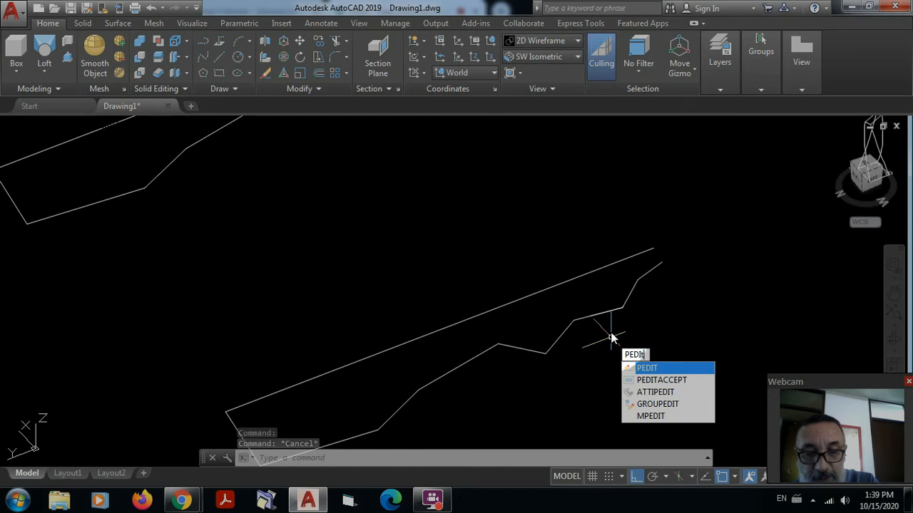
{"action": "key", "text": "Return"}
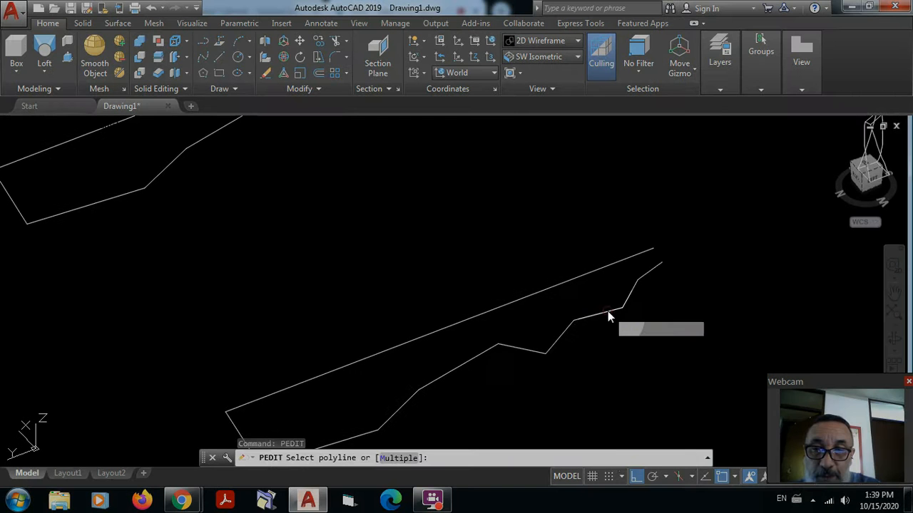
{"action": "left_click", "coordinate": [608, 312]}
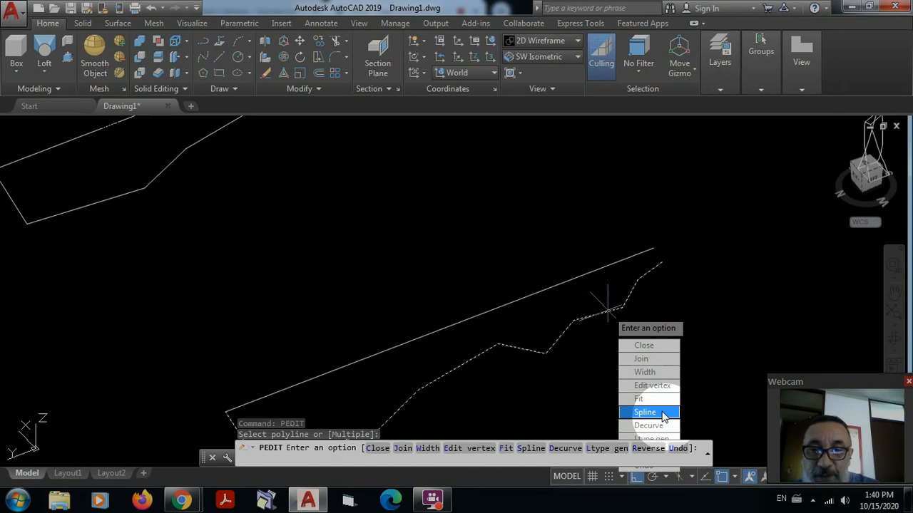
{"action": "left_click", "coordinate": [662, 413]}
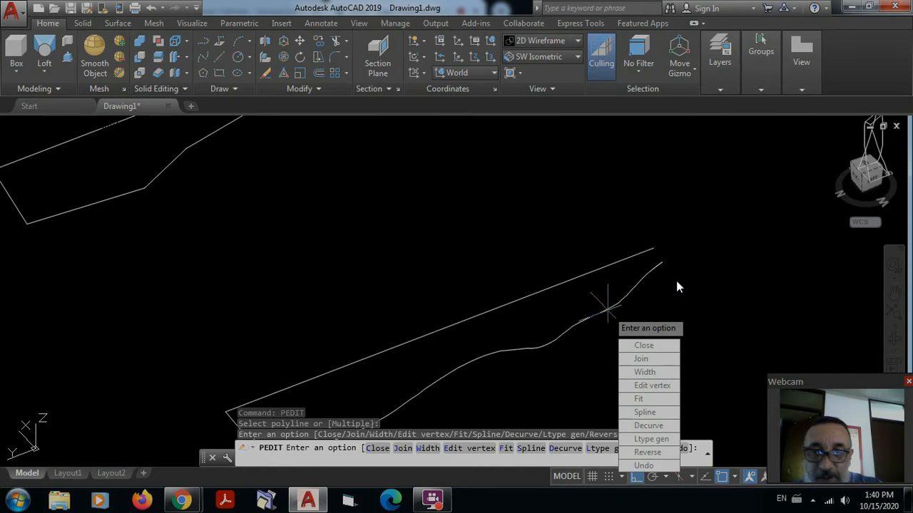
{"action": "key", "text": "Escape"}
{"action": "scroll", "coordinate": [634, 330], "scroll_direction": "down", "scroll_amount": 4}
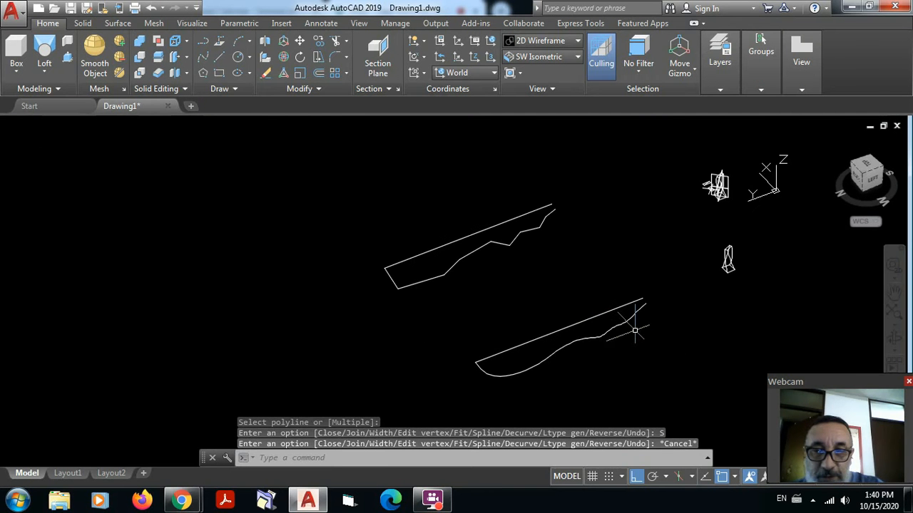
- With ortho on, stretch the smoothed polyline's second-to-last control vertex, near its free end, in the positive X direction toward the straight line
{"action": "scroll", "coordinate": [592, 349], "scroll_direction": "up", "scroll_amount": 2}
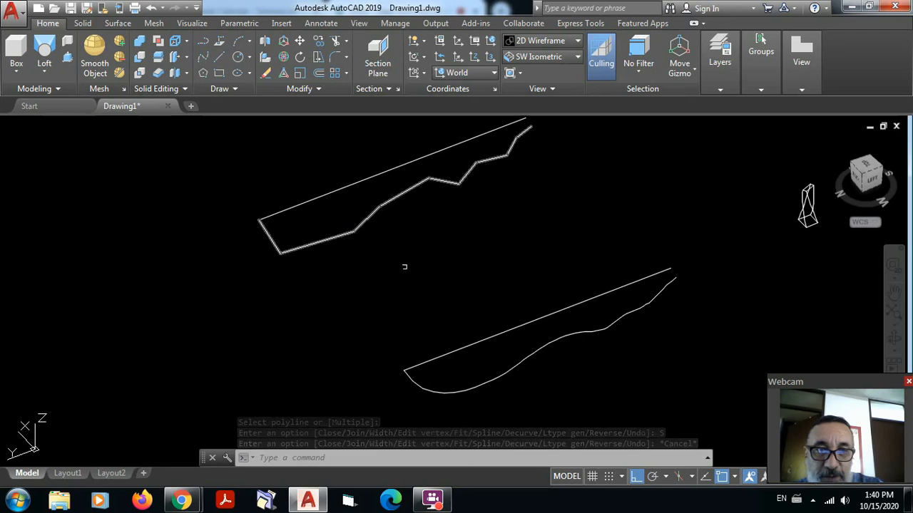
{"action": "left_click", "coordinate": [614, 322]}
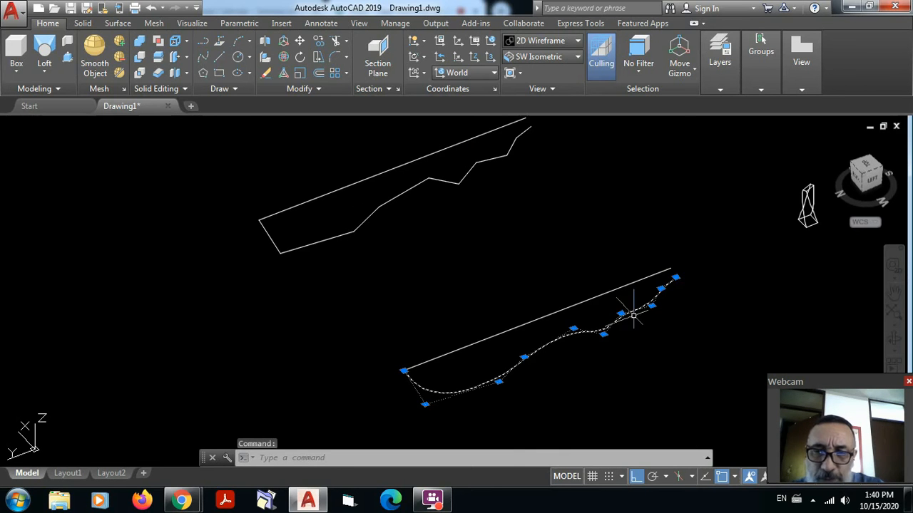
{"action": "scroll", "coordinate": [699, 274], "scroll_direction": "up", "scroll_amount": 3}
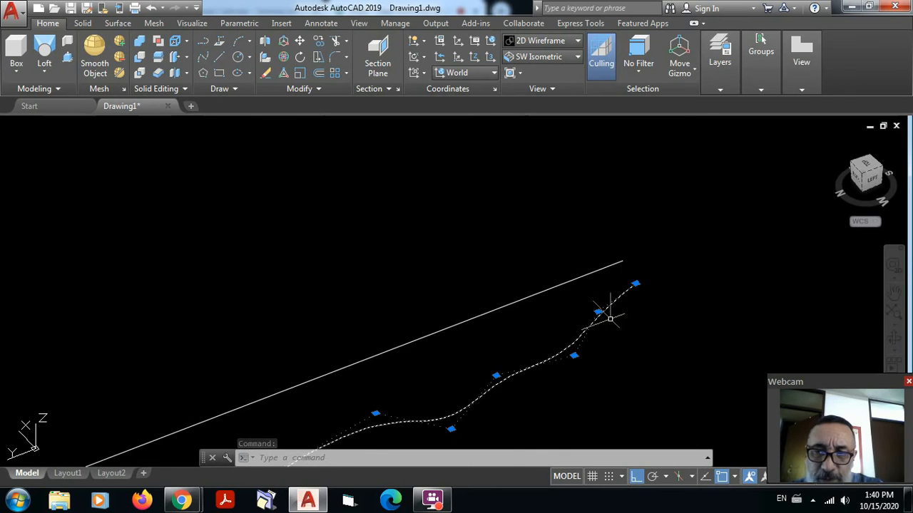
{"action": "scroll", "coordinate": [621, 320], "scroll_direction": "up", "scroll_amount": 4}
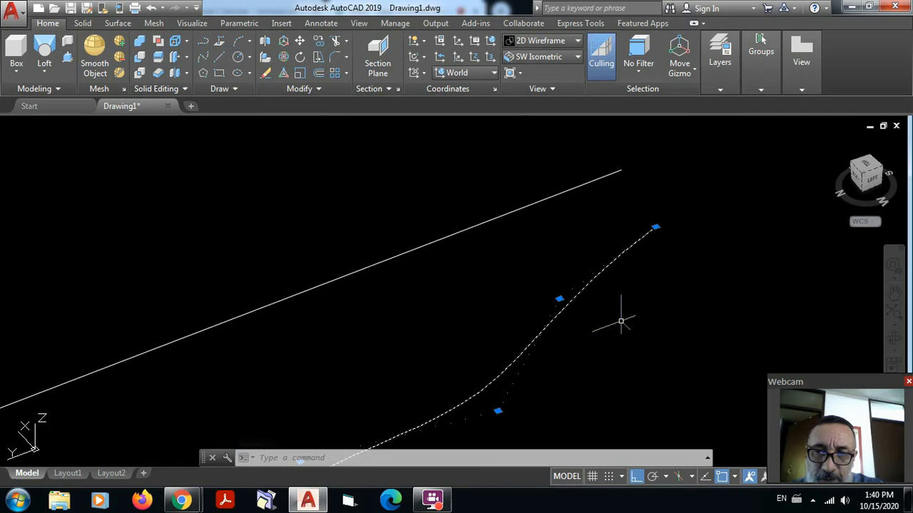
{"action": "left_click", "coordinate": [557, 300]}
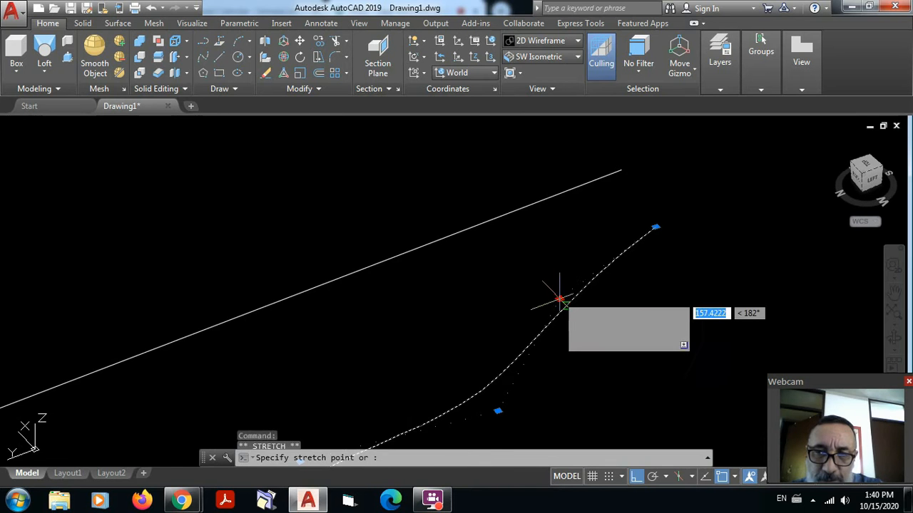
{"action": "left_click", "coordinate": [515, 264]}
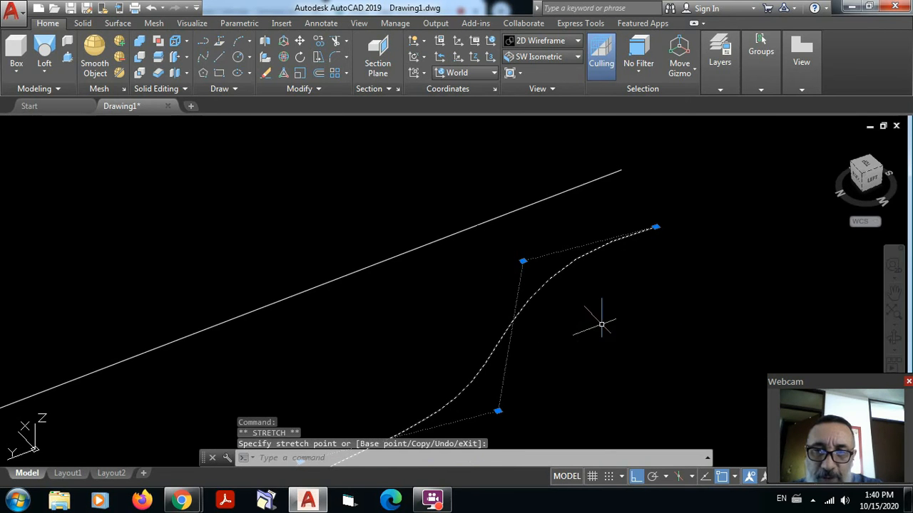
{"action": "scroll", "coordinate": [601, 325], "scroll_direction": "down", "scroll_amount": 3}
{"action": "scroll", "coordinate": [540, 378], "scroll_direction": "down", "scroll_amount": 2}
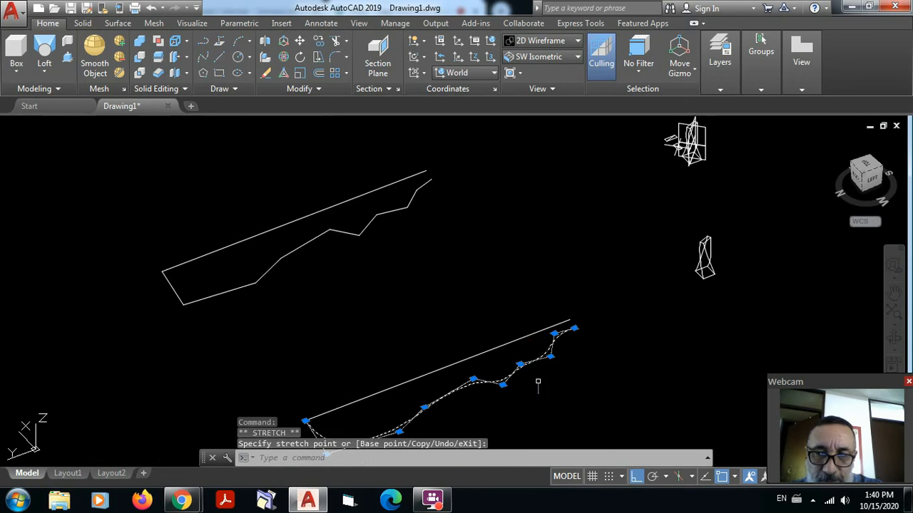
- Stretch the smoothed polyline's middle crest control vertex slightly toward the straight line along X, and clear the selection
{"action": "scroll", "coordinate": [525, 366], "scroll_direction": "up", "scroll_amount": 2}
{"action": "scroll", "coordinate": [532, 362], "scroll_direction": "down", "scroll_amount": 4}
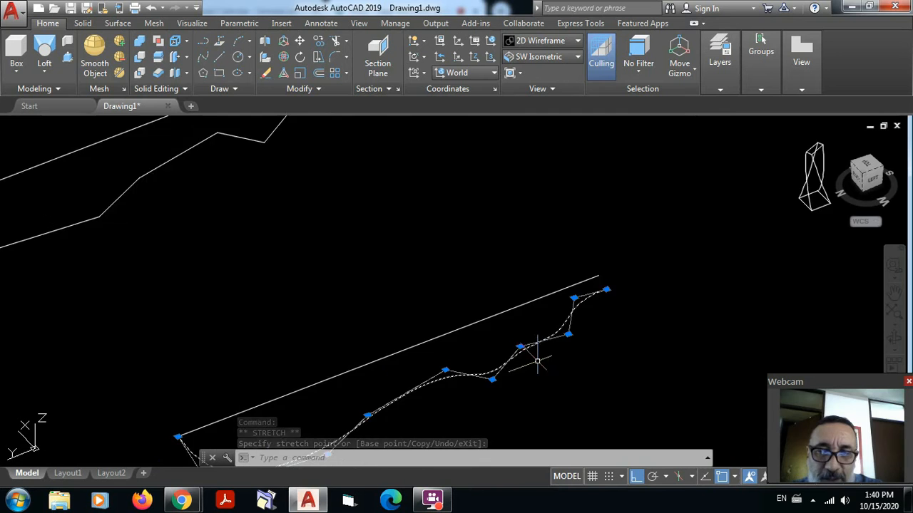
{"action": "scroll", "coordinate": [487, 378], "scroll_direction": "up", "scroll_amount": 4}
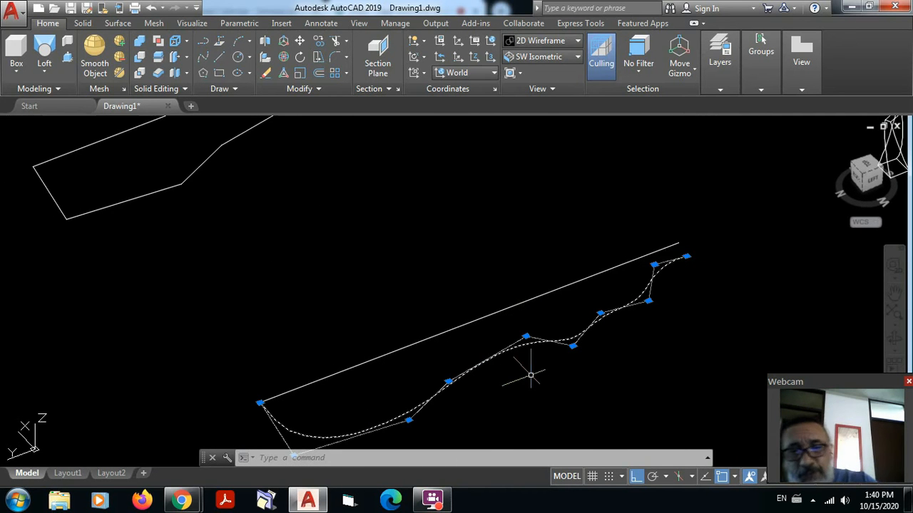
{"action": "scroll", "coordinate": [527, 371], "scroll_direction": "down", "scroll_amount": 2}
{"action": "scroll", "coordinate": [554, 380], "scroll_direction": "up", "scroll_amount": 2}
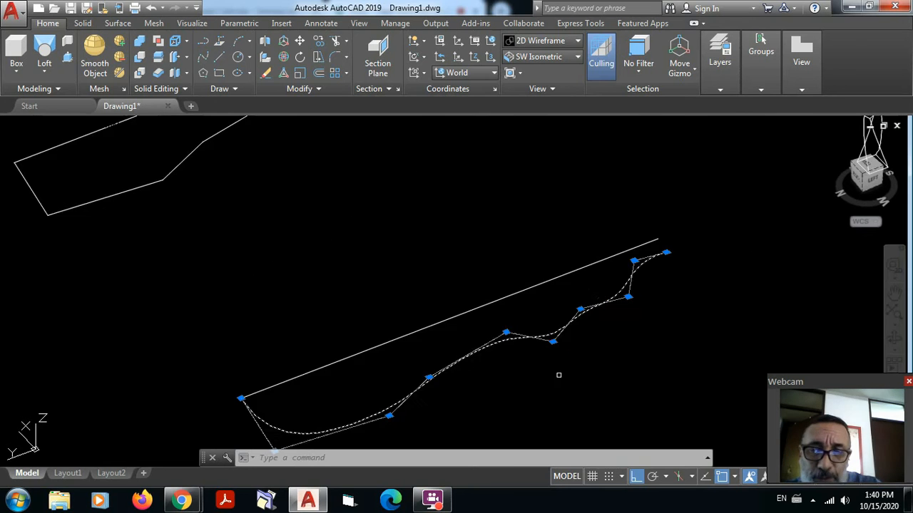
{"action": "scroll", "coordinate": [523, 382], "scroll_direction": "up", "scroll_amount": 2}
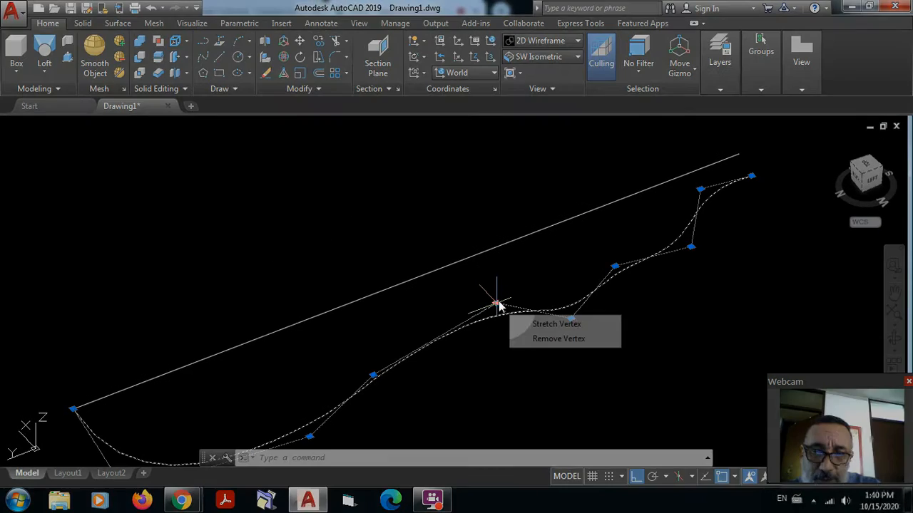
{"action": "left_click", "coordinate": [496, 303]}
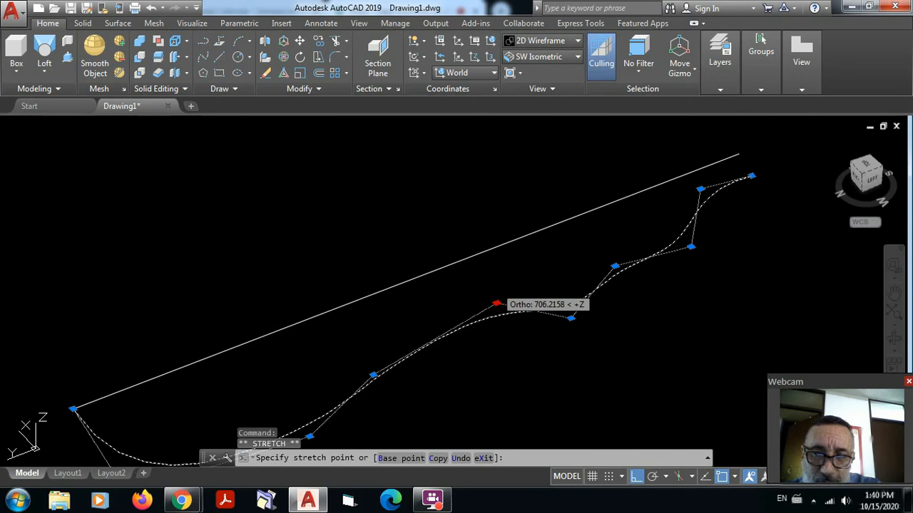
{"action": "left_click", "coordinate": [496, 288]}
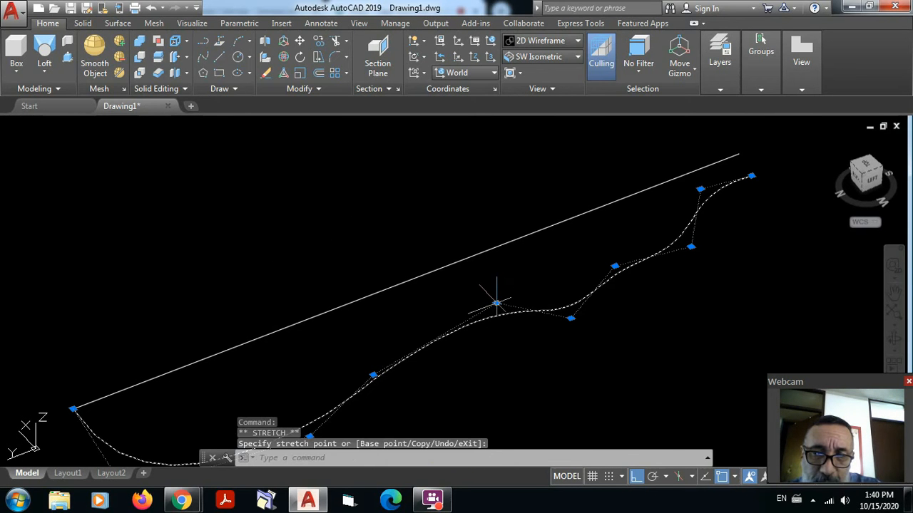
{"action": "left_click", "coordinate": [496, 304]}
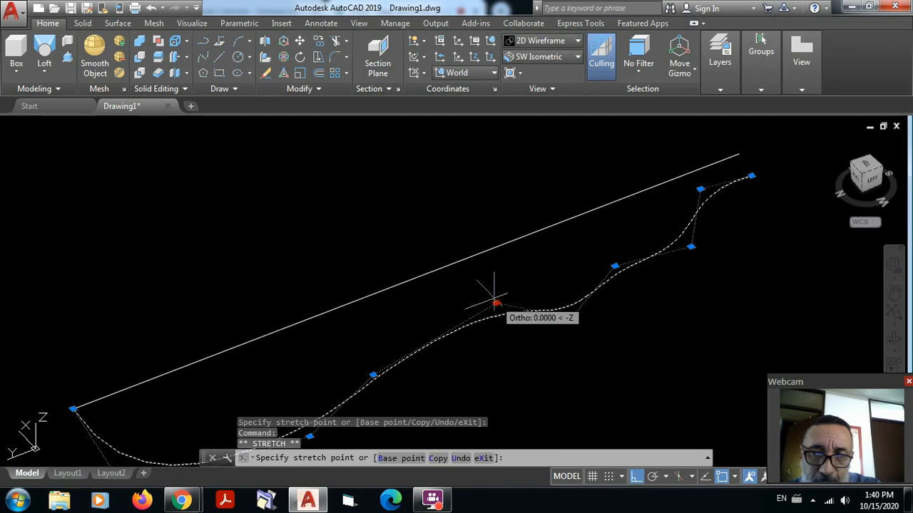
{"action": "left_click", "coordinate": [489, 296]}
{"action": "mouse_move", "coordinate": [489, 294]}
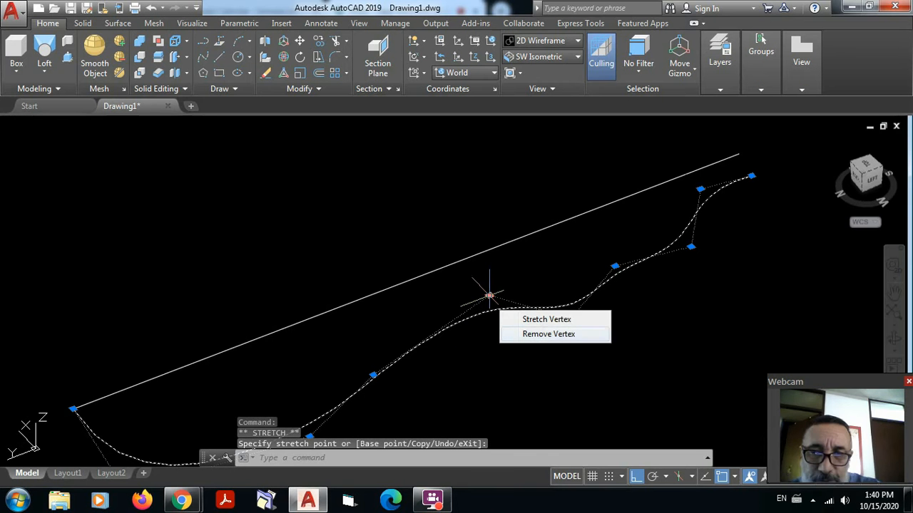
{"action": "key", "text": "Escape"}
- Stretch the smoothed polyline's control vertex in the dip beside the middle crest away from the straight line, in the negative X direction
{"action": "scroll", "coordinate": [500, 346], "scroll_direction": "down", "scroll_amount": 3}
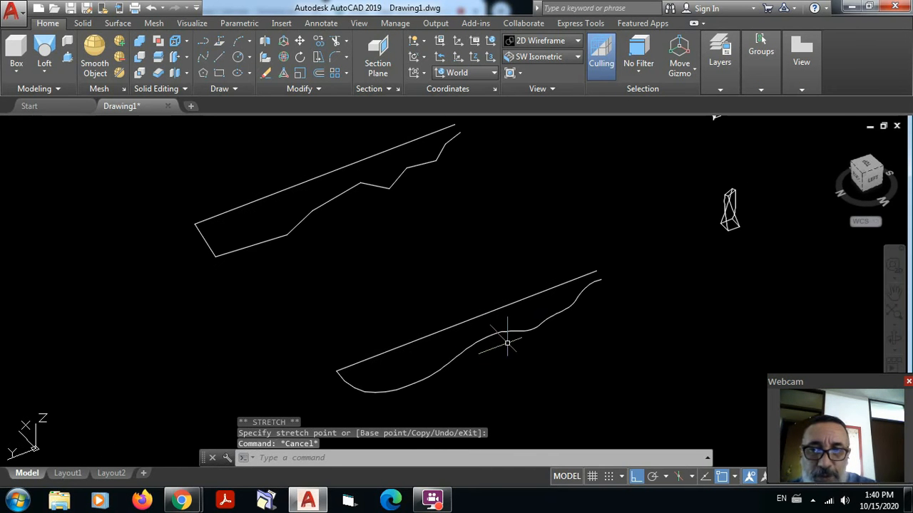
{"action": "left_click", "coordinate": [541, 328]}
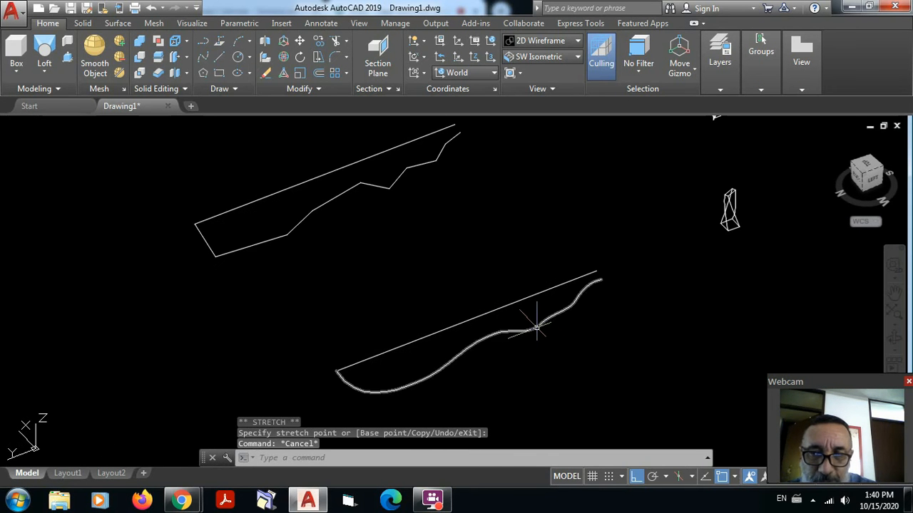
{"action": "left_click", "coordinate": [532, 339]}
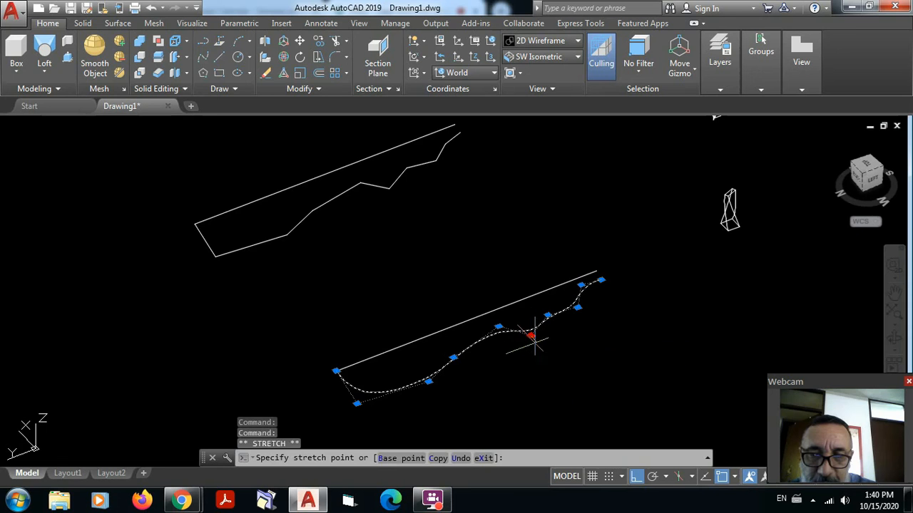
{"action": "left_click", "coordinate": [540, 347]}
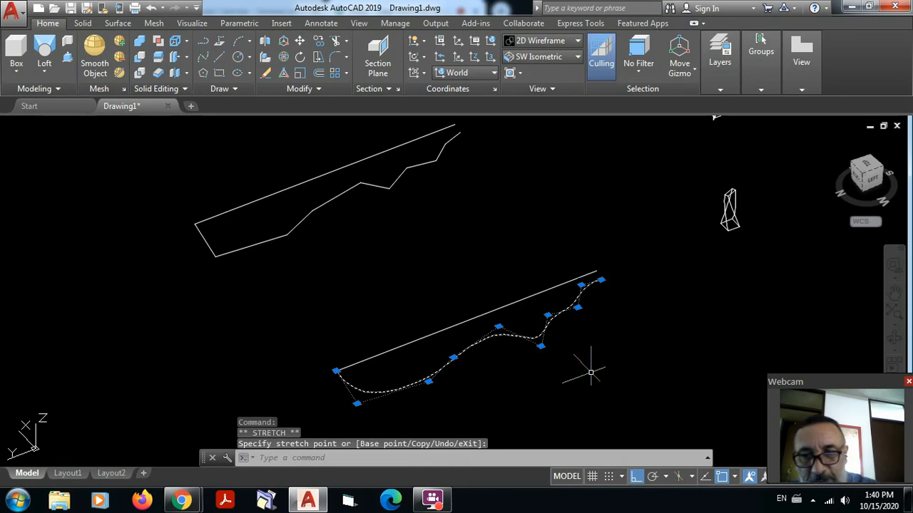
{"action": "key", "text": "Escape"}
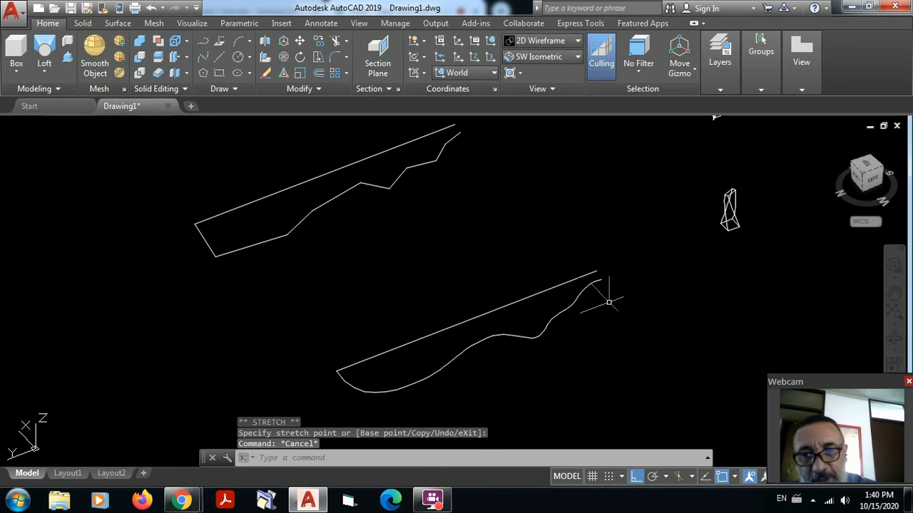
- Stretch the original zigzag polyline's middle peak vertex in the positive X direction toward its straight line, and clear the selection
{"action": "left_click", "coordinate": [386, 189]}
{"action": "scroll", "coordinate": [359, 201], "scroll_direction": "up", "scroll_amount": 4}
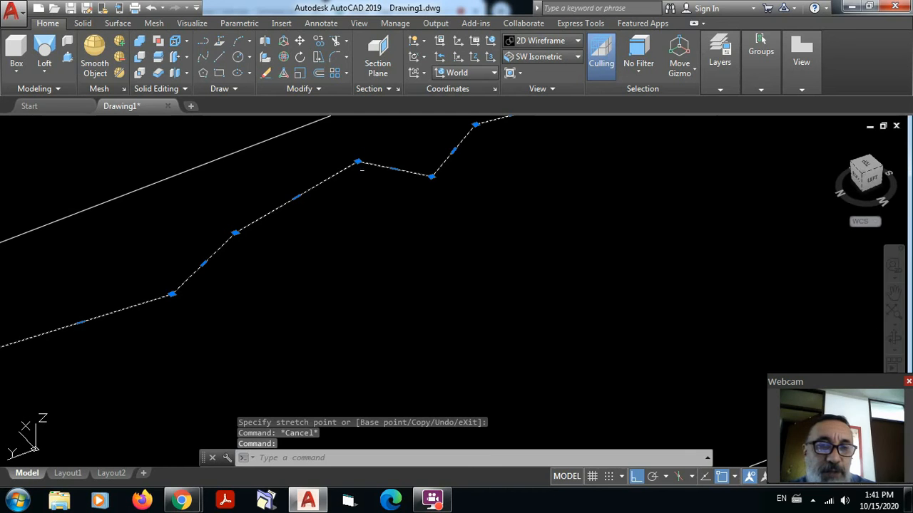
{"action": "left_click", "coordinate": [358, 162]}
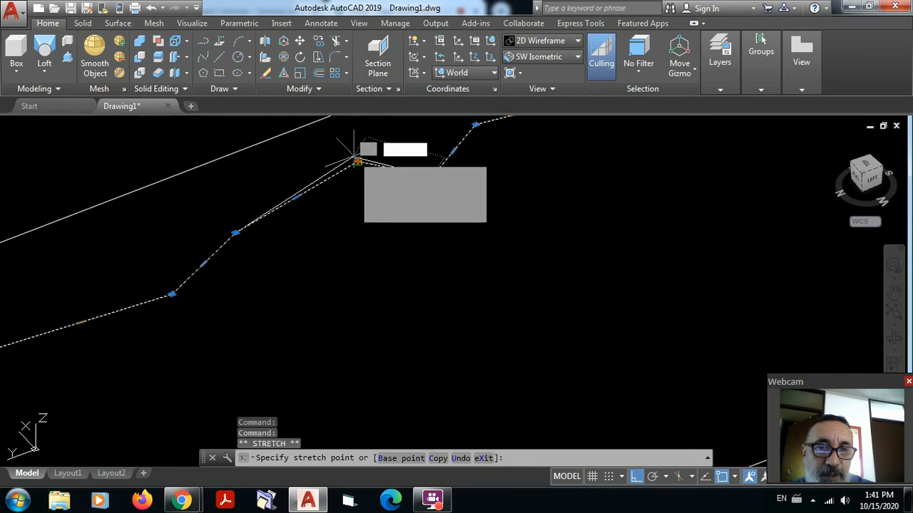
{"action": "key", "text": "Escape"}
{"action": "scroll", "coordinate": [366, 154], "scroll_direction": "up", "scroll_amount": 6}
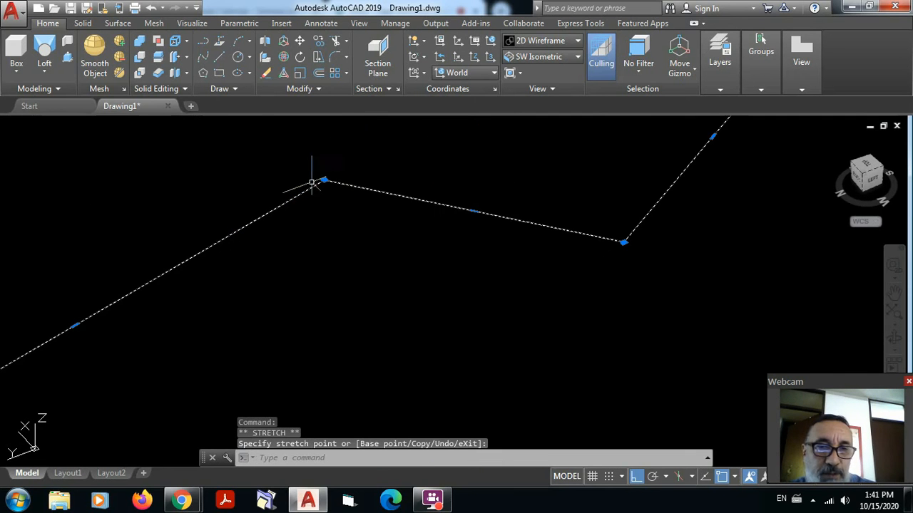
{"action": "left_click", "coordinate": [294, 150]}
{"action": "key", "text": "Escape"}
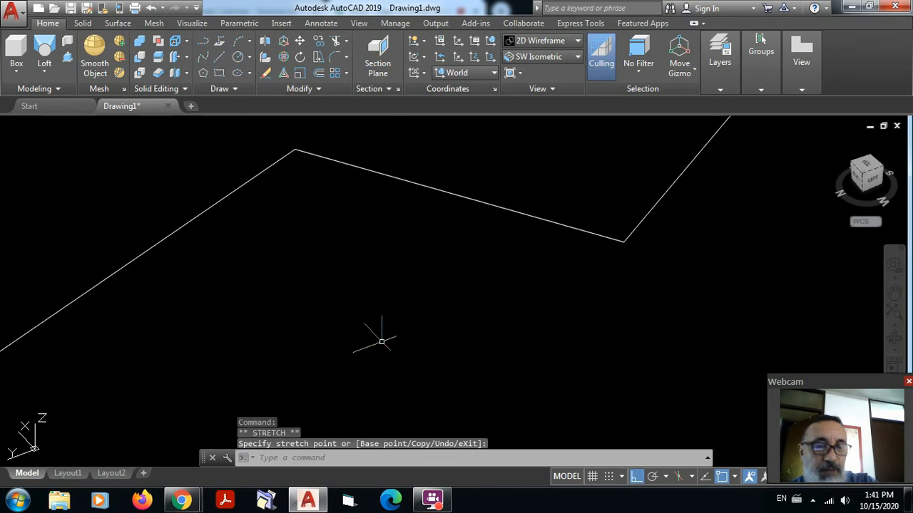
{"action": "scroll", "coordinate": [385, 329], "scroll_direction": "down", "scroll_amount": 4}
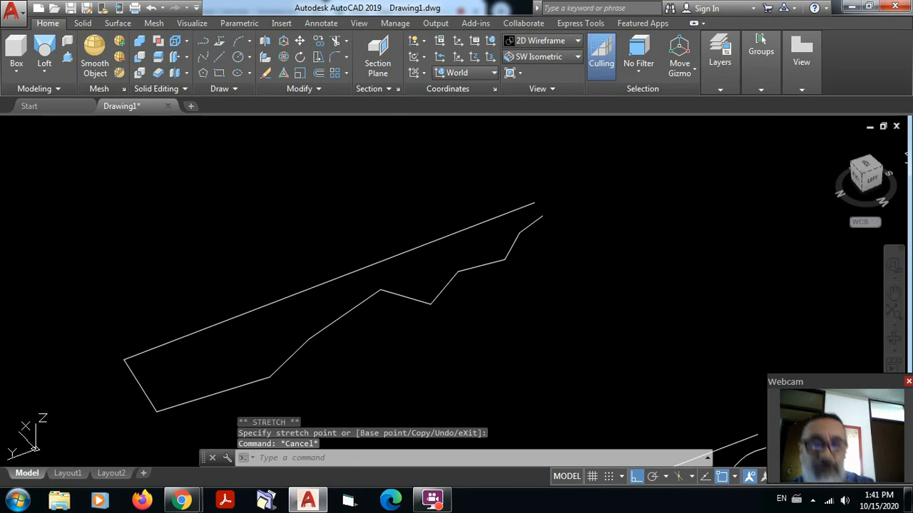
{"action": "left_click", "coordinate": [517, 236]}
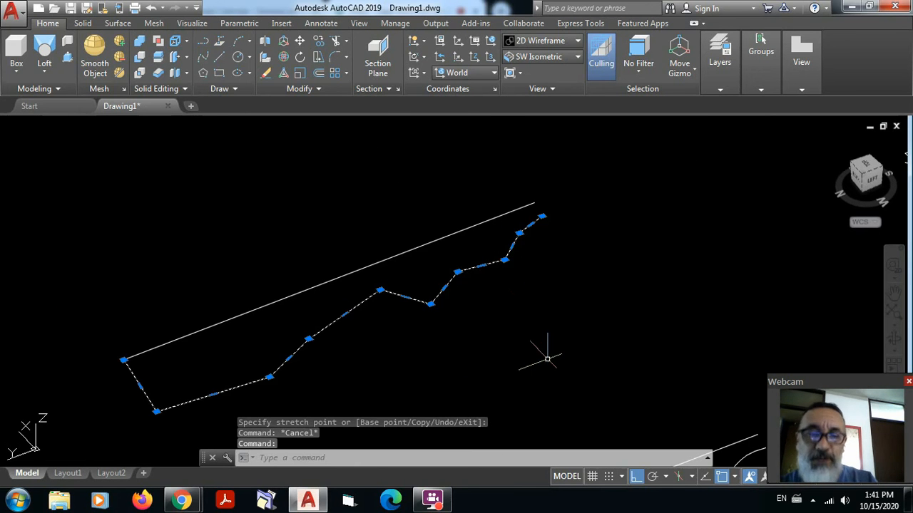
{"action": "key", "text": "Escape"}
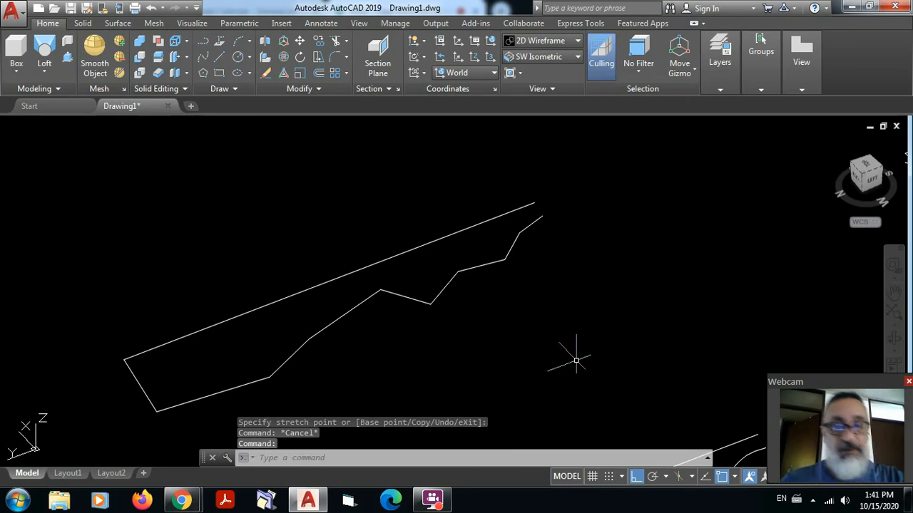
{"action": "key", "text": "Escape"}
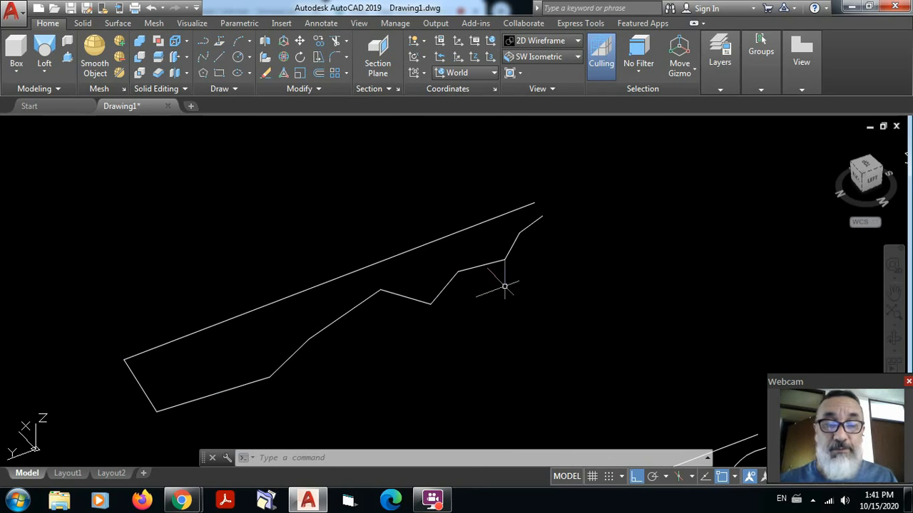
- Copy only the original profile's straight line in the negative X direction with ortho on, placing it in the empty area beyond the smoothed profile
{"action": "scroll", "coordinate": [563, 281], "scroll_direction": "down", "scroll_amount": 3}
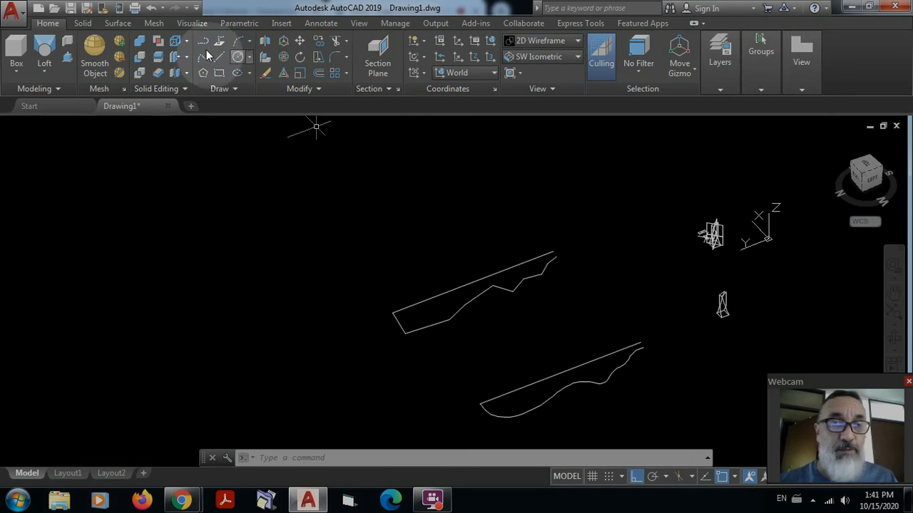
{"action": "left_click", "coordinate": [321, 43]}
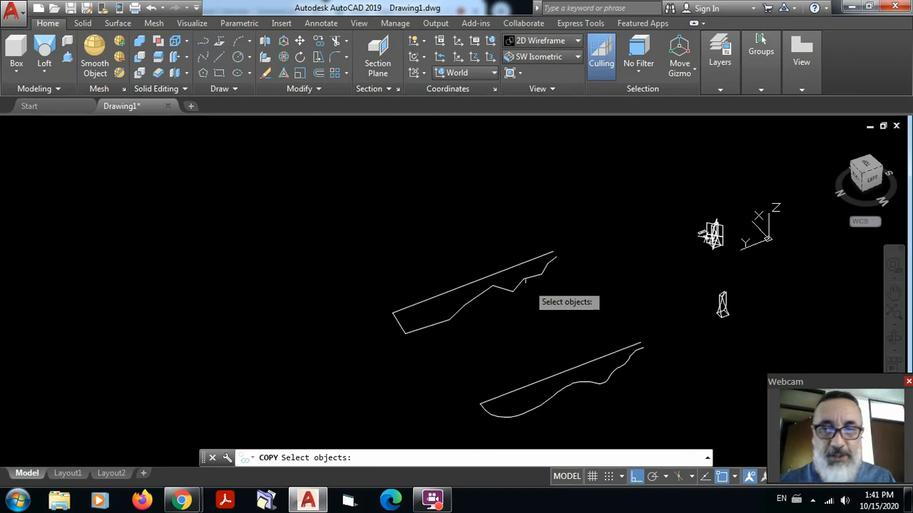
{"action": "left_click", "coordinate": [520, 263]}
{"action": "key", "text": "Return"}
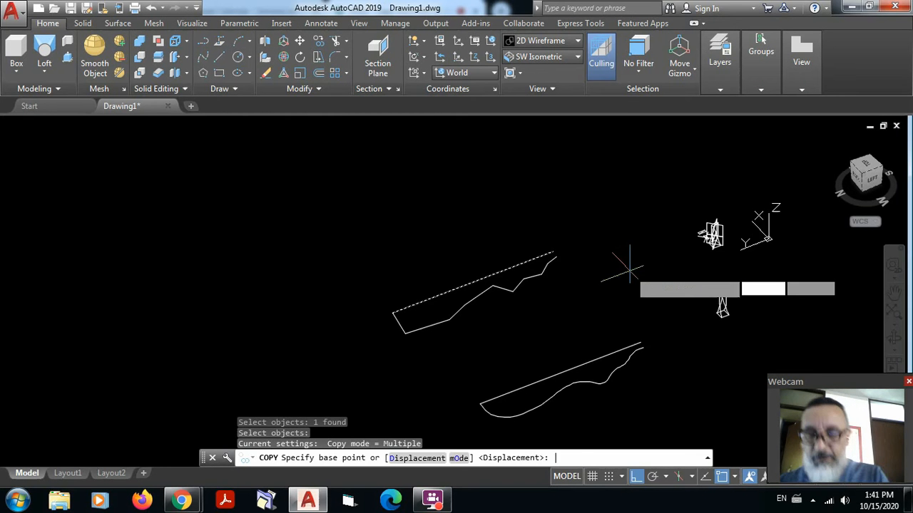
{"action": "left_click", "coordinate": [599, 213]}
{"action": "scroll", "coordinate": [641, 279], "scroll_direction": "down", "scroll_amount": 3}
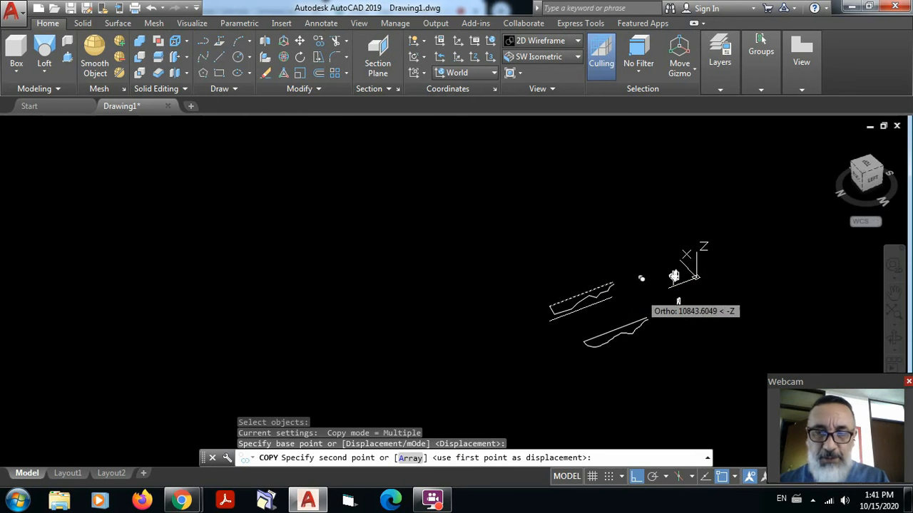
{"action": "left_click", "coordinate": [685, 360]}
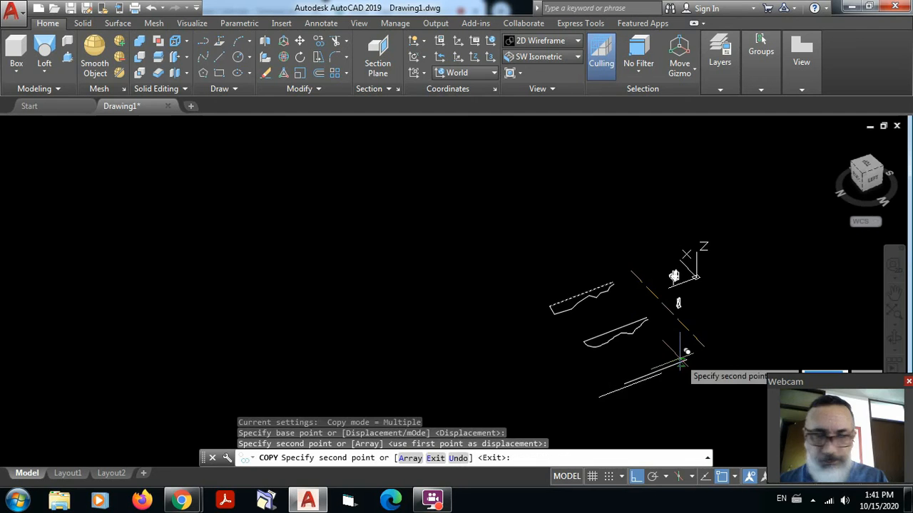
{"action": "key", "text": "Escape"}
- Draw a short slanted line with ortho off, near one end of the copied straight line and not touching it
{"action": "scroll", "coordinate": [696, 388], "scroll_direction": "up", "scroll_amount": 5}
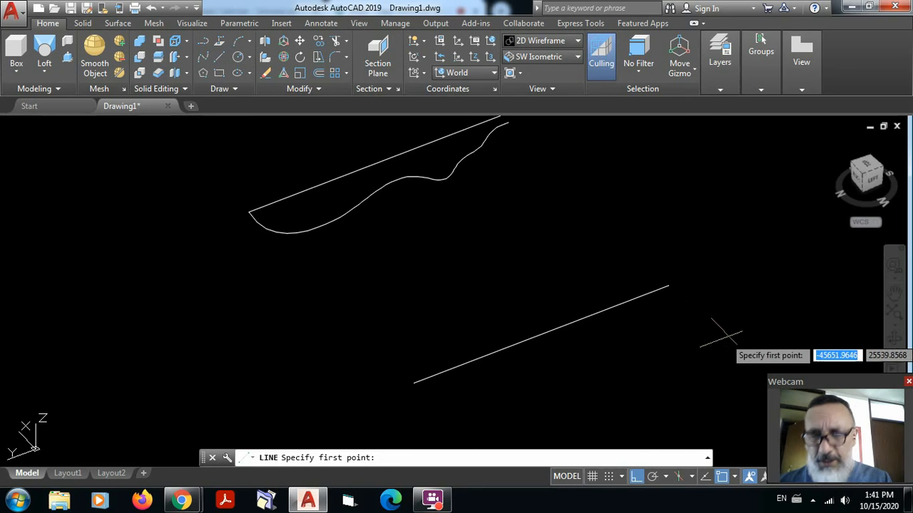
{"action": "left_click", "coordinate": [666, 307]}
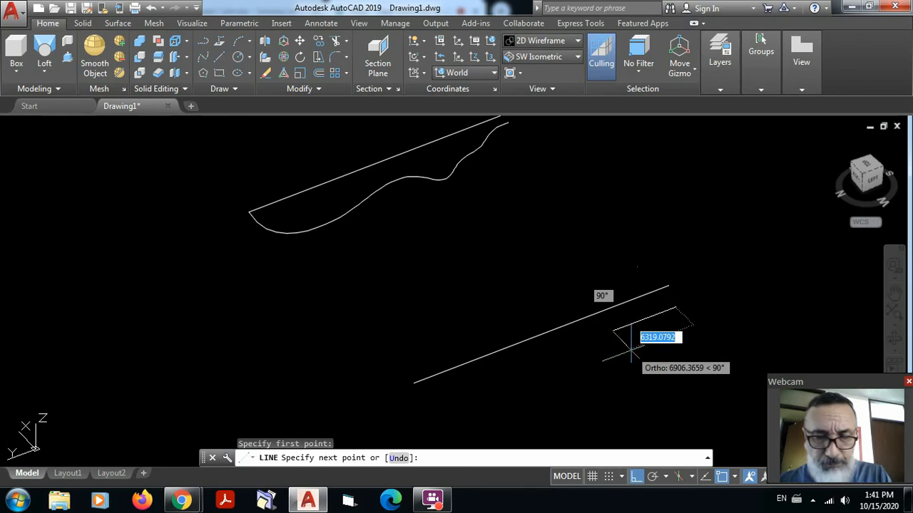
{"action": "key", "text": "F8"}
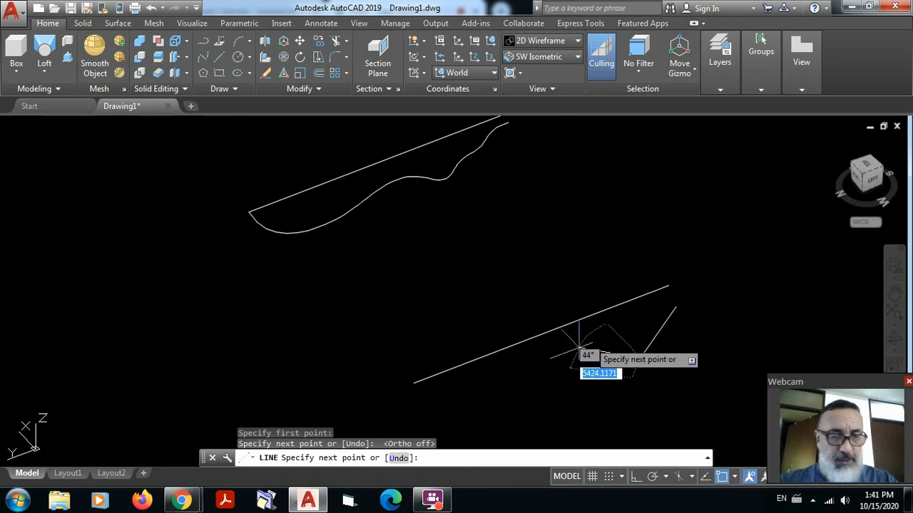
{"action": "key", "text": "Escape"}
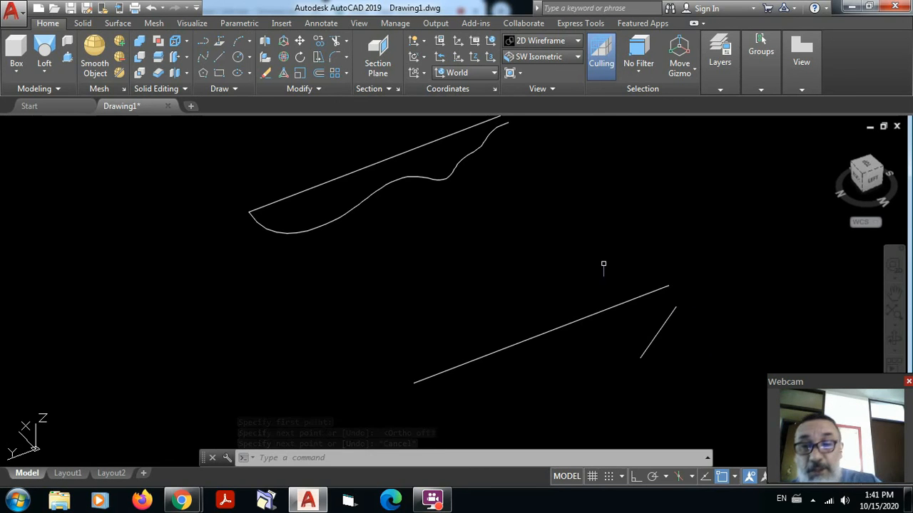
{"action": "scroll", "coordinate": [603, 257], "scroll_direction": "down", "scroll_amount": 5}
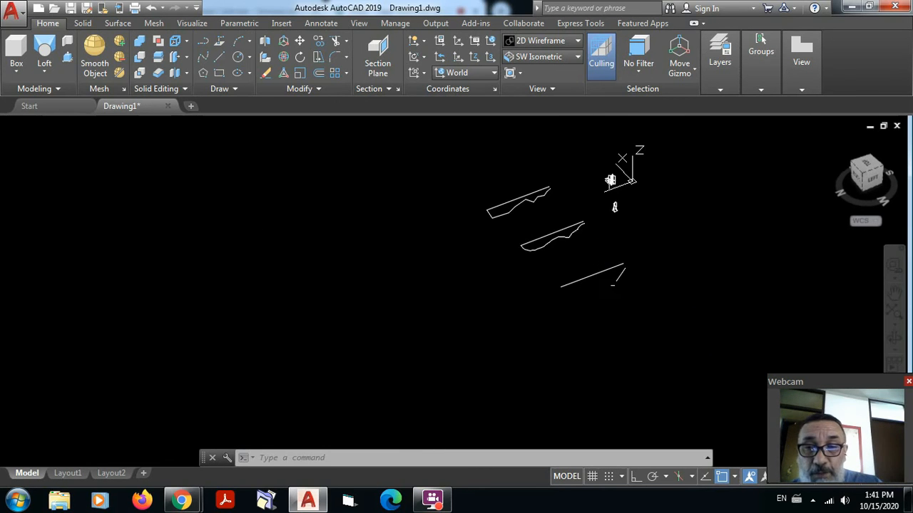
{"action": "scroll", "coordinate": [592, 242], "scroll_direction": "up", "scroll_amount": 4}
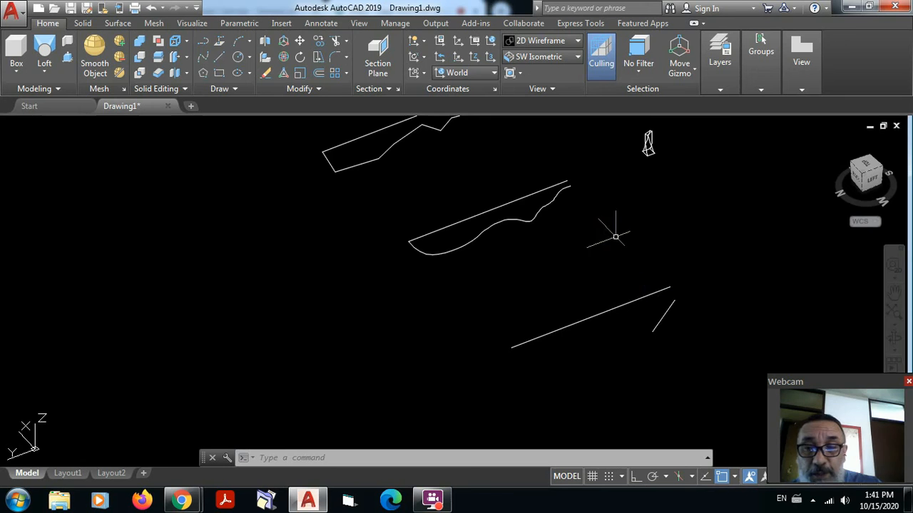
{"action": "middle_click_drag", "start_coordinate": [615, 236], "coordinate": [623, 309]}
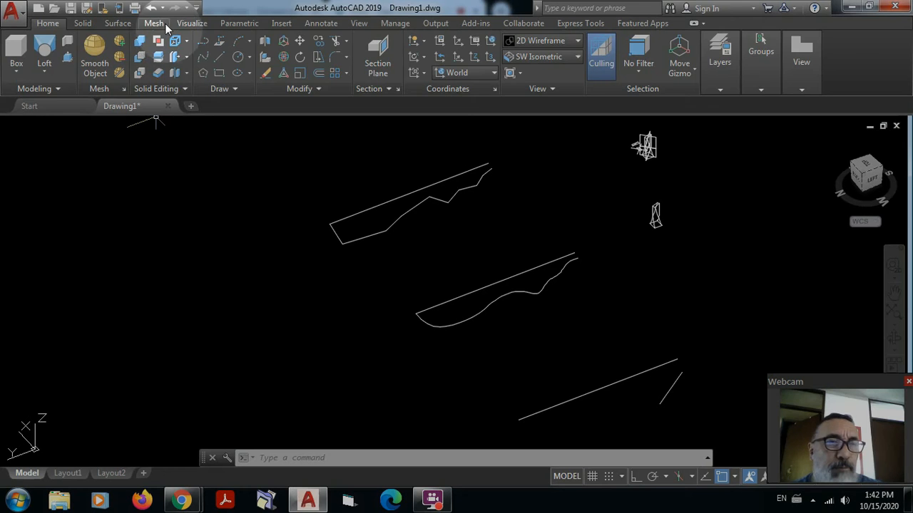
{"action": "left_click", "coordinate": [153, 23]}
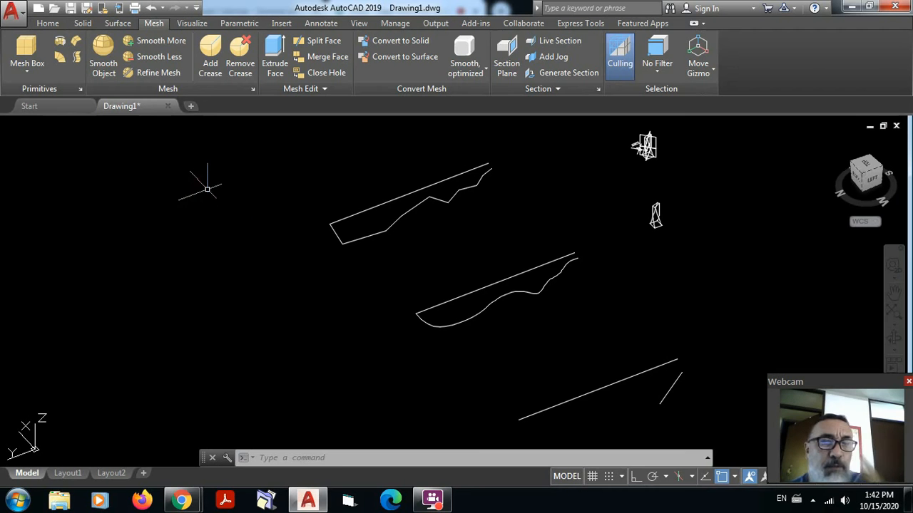
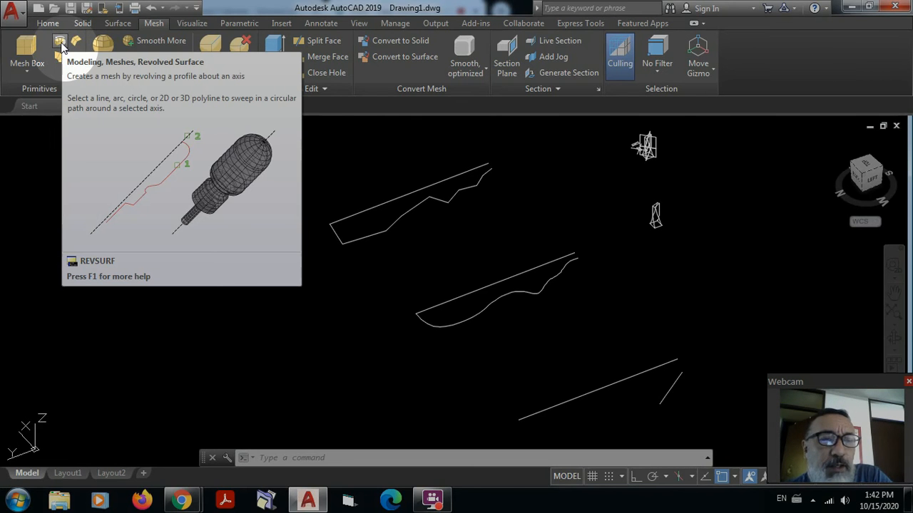
{"action": "left_click", "coordinate": [61, 44]}
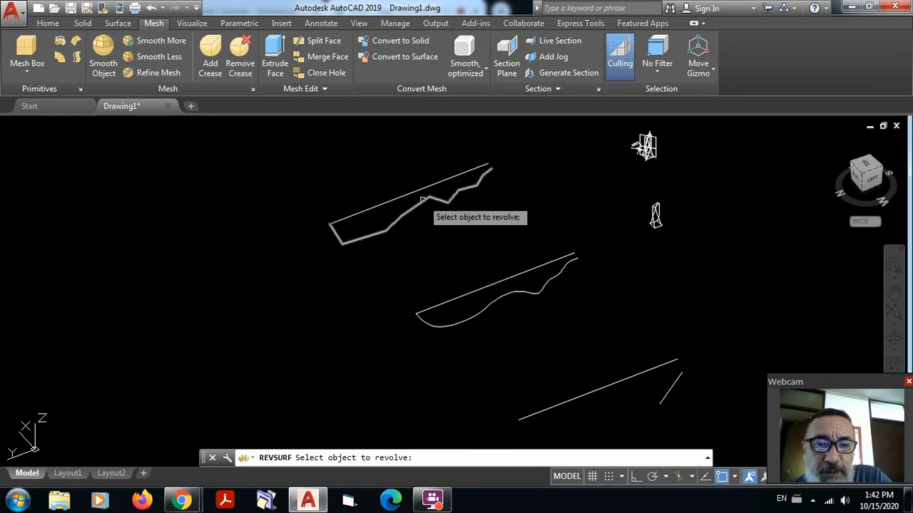
{"action": "left_click", "coordinate": [422, 200]}
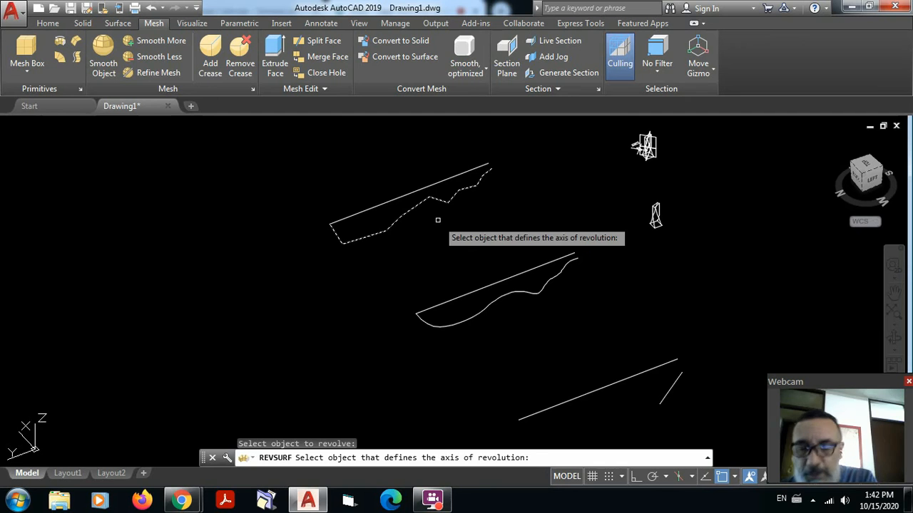
{"action": "key", "text": "Return"}
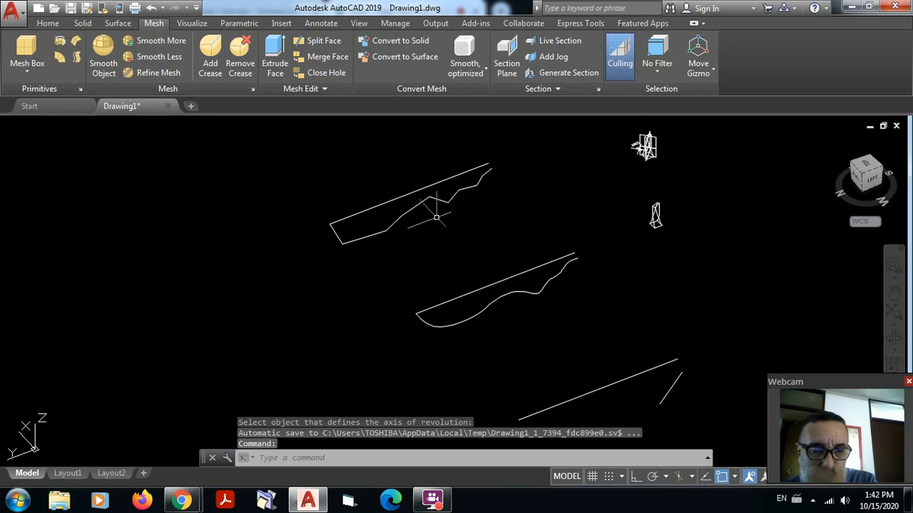
- Revolve the zigzag polyline about its straight line into a revolved surface mesh, with start angle 0 and included angle 360
{"action": "key", "text": "Return"}
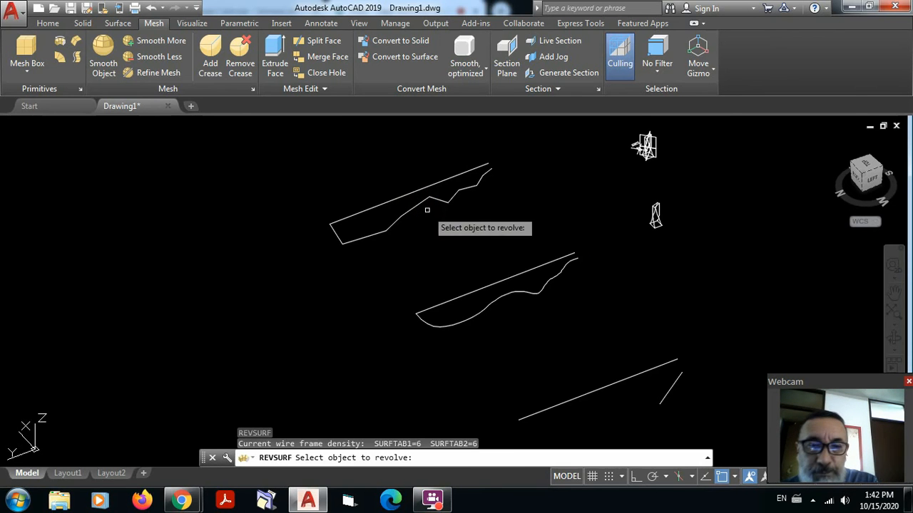
{"action": "left_click", "coordinate": [427, 199]}
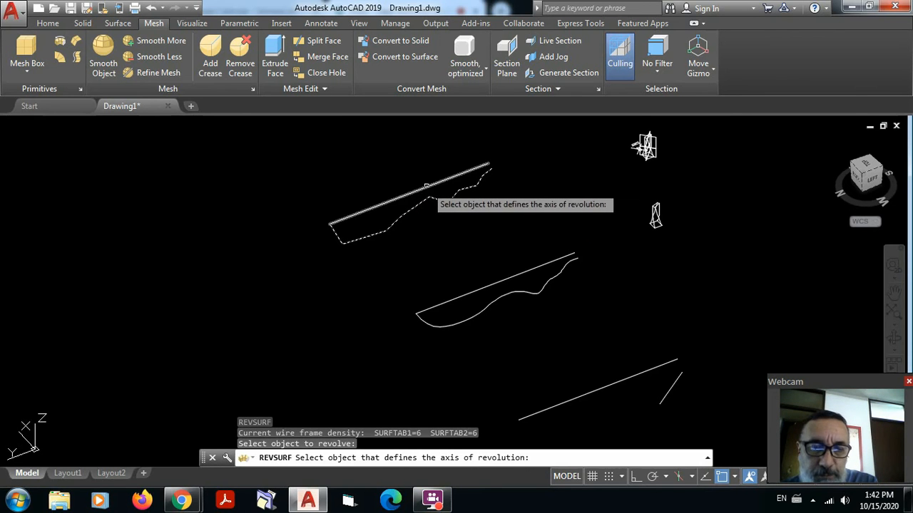
{"action": "left_click", "coordinate": [426, 188]}
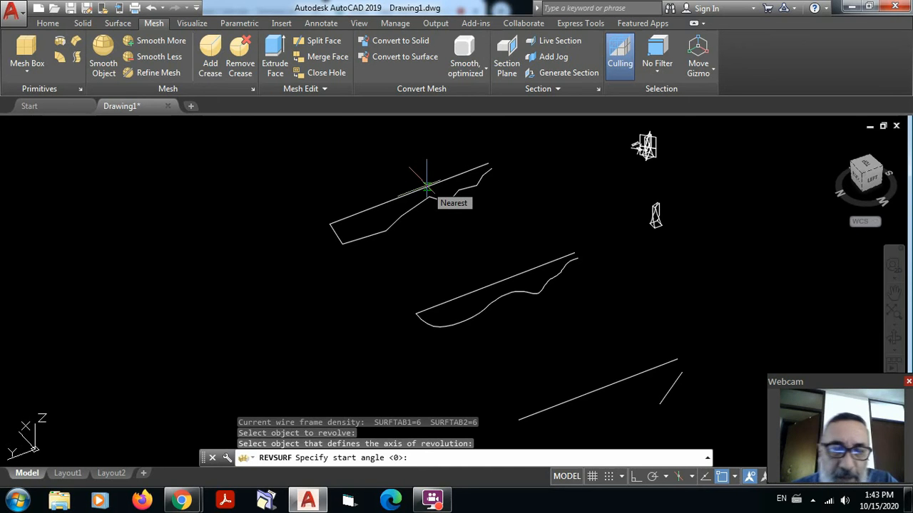
{"action": "key", "text": "Return"}
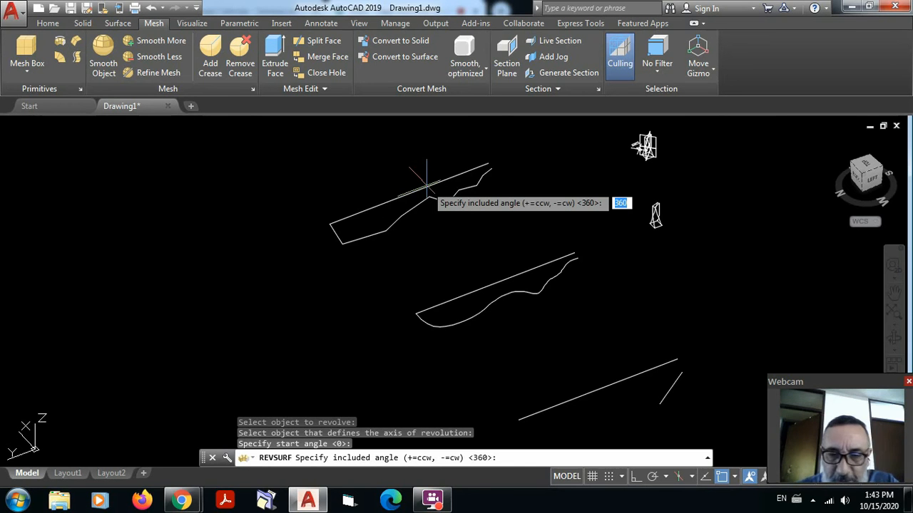
{"action": "type", "text": "3"}
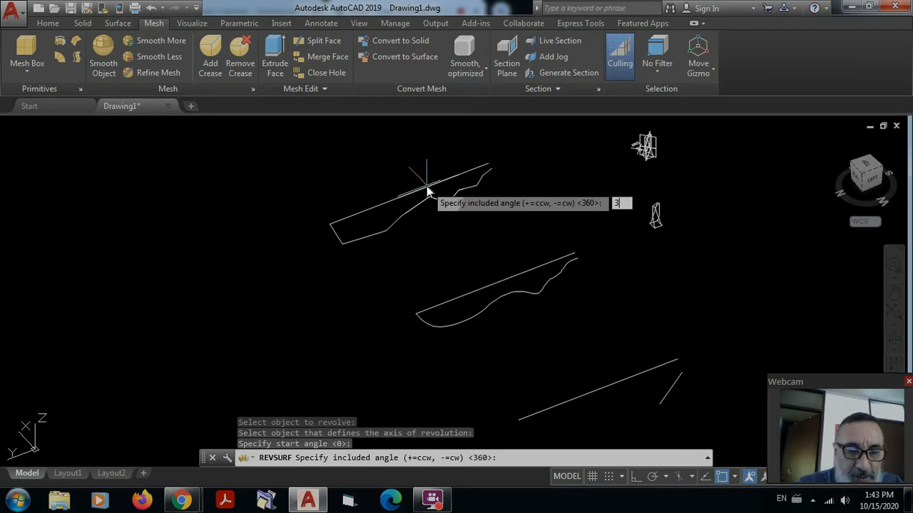
{"action": "type", "text": "60"}
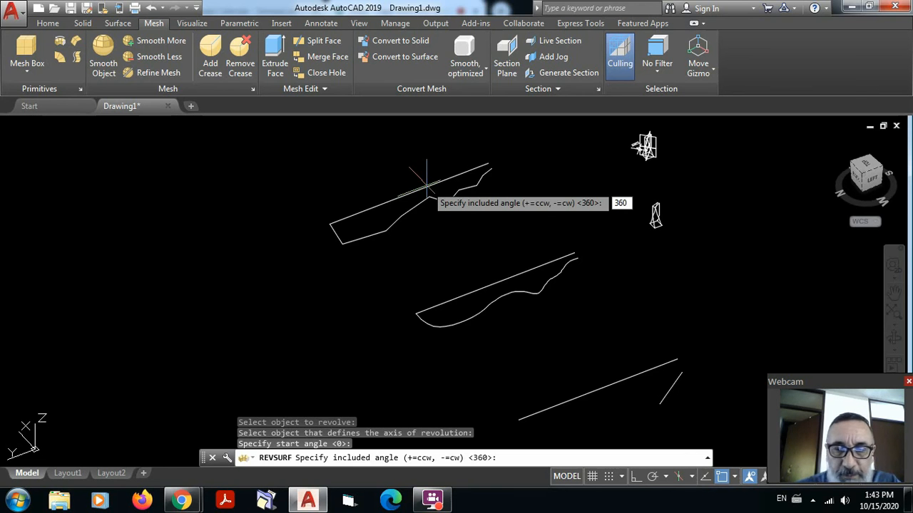
{"action": "key", "text": "Return"}
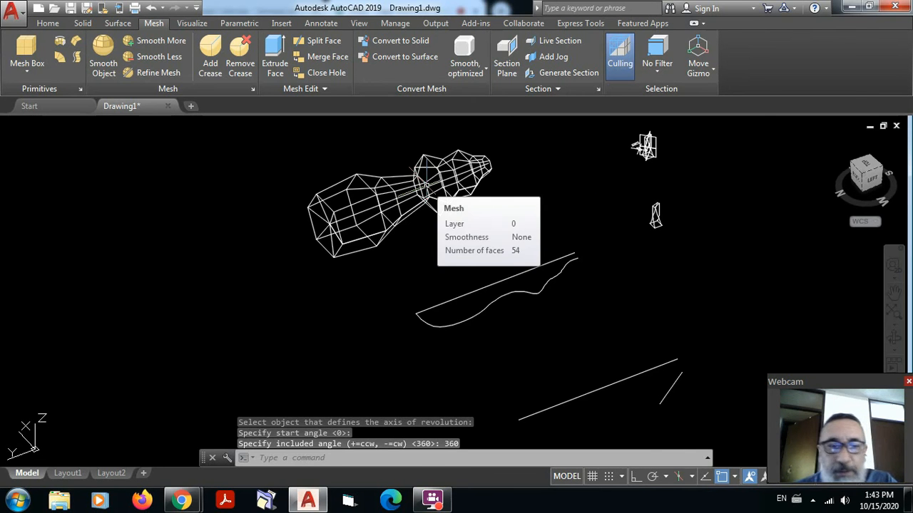
- Examine the revolved zigzag mesh up close, highlighting it to distinguish it from the straight axis line
{"action": "scroll", "coordinate": [460, 154], "scroll_direction": "up", "scroll_amount": 4}
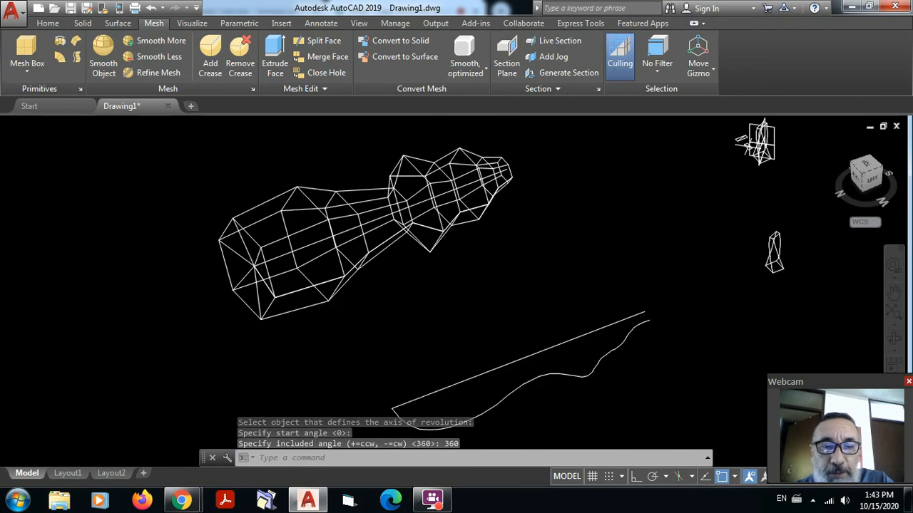
{"action": "scroll", "coordinate": [490, 174], "scroll_direction": "up", "scroll_amount": 2}
{"action": "scroll", "coordinate": [575, 211], "scroll_direction": "down", "scroll_amount": 4}
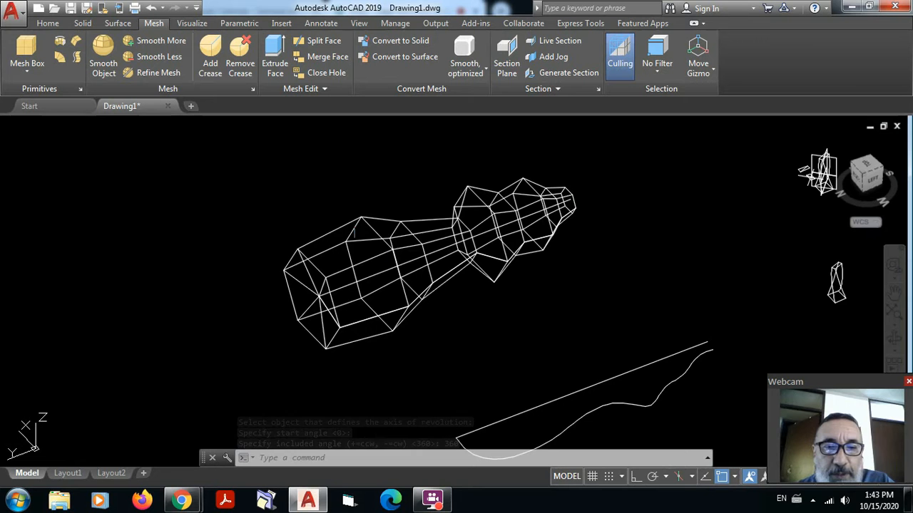
{"action": "left_click", "coordinate": [353, 229]}
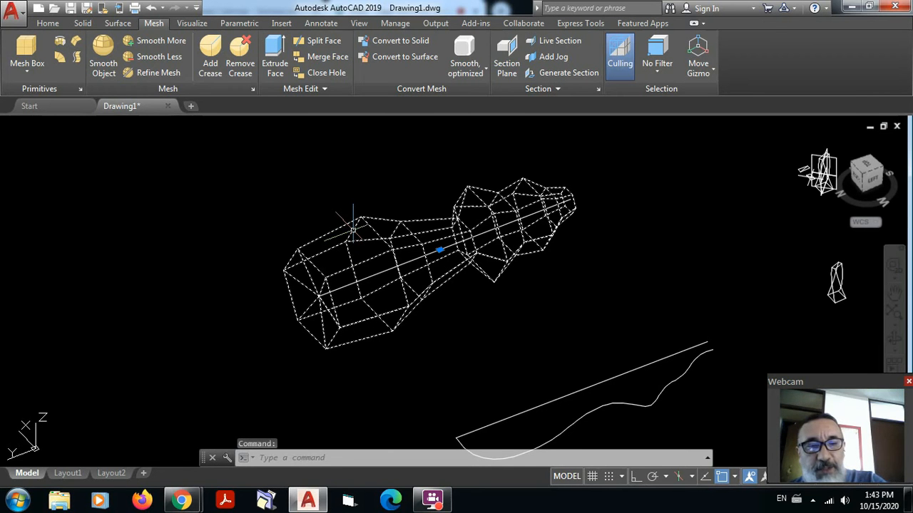
{"action": "key", "text": "Escape"}
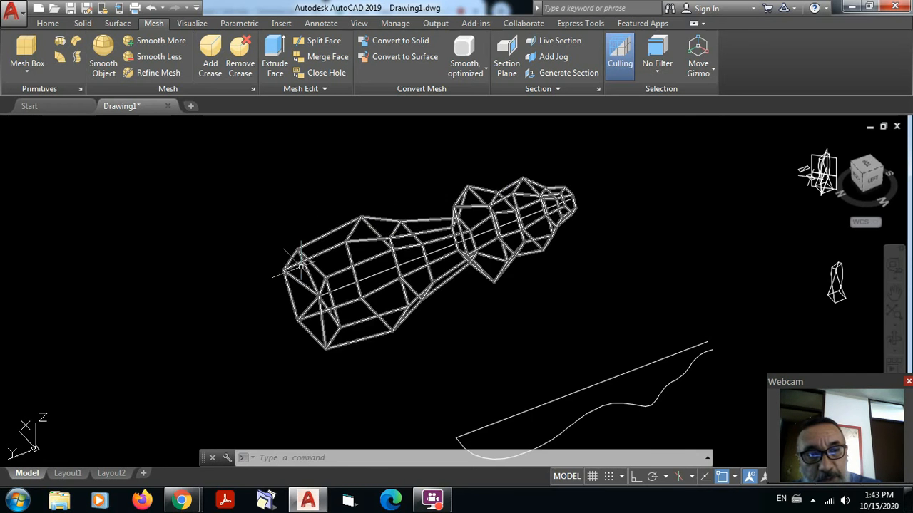
{"action": "scroll", "coordinate": [482, 285], "scroll_direction": "down", "scroll_amount": 2}
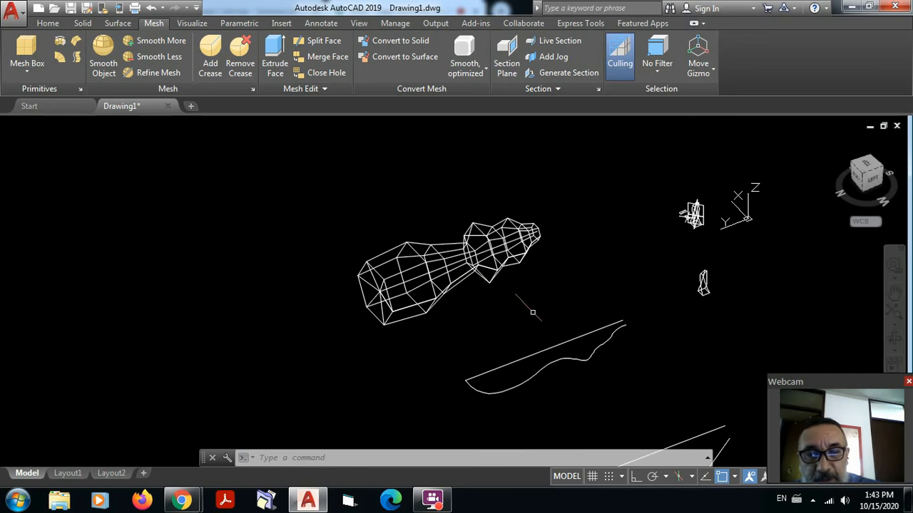
{"action": "scroll", "coordinate": [581, 365], "scroll_direction": "up", "scroll_amount": 2}
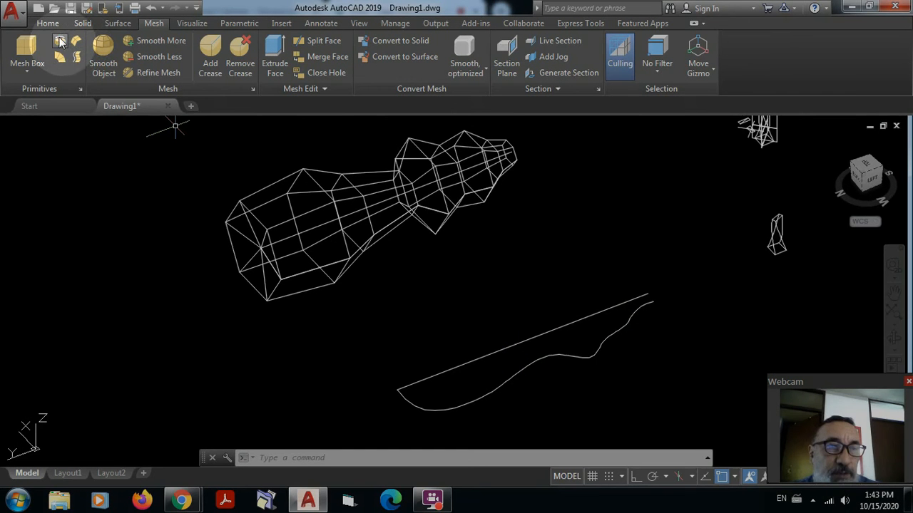
{"action": "left_click", "coordinate": [60, 42]}
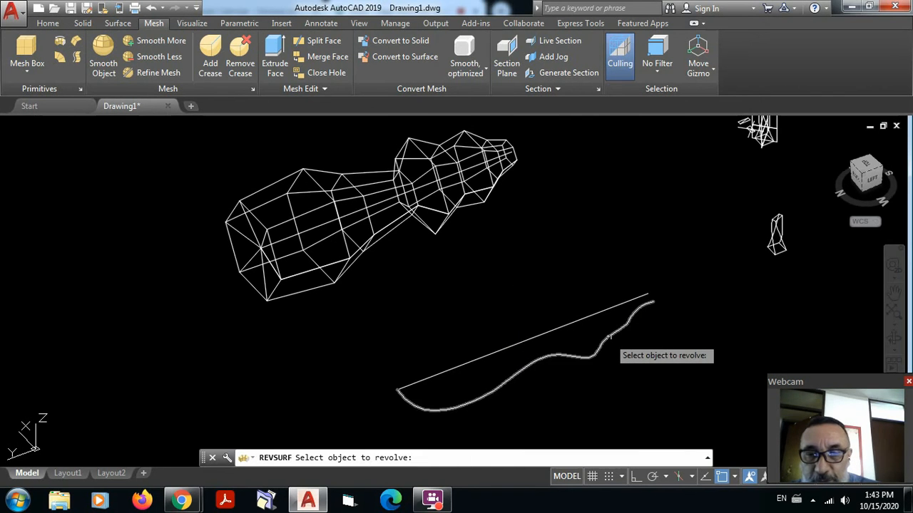
{"action": "left_click", "coordinate": [609, 338]}
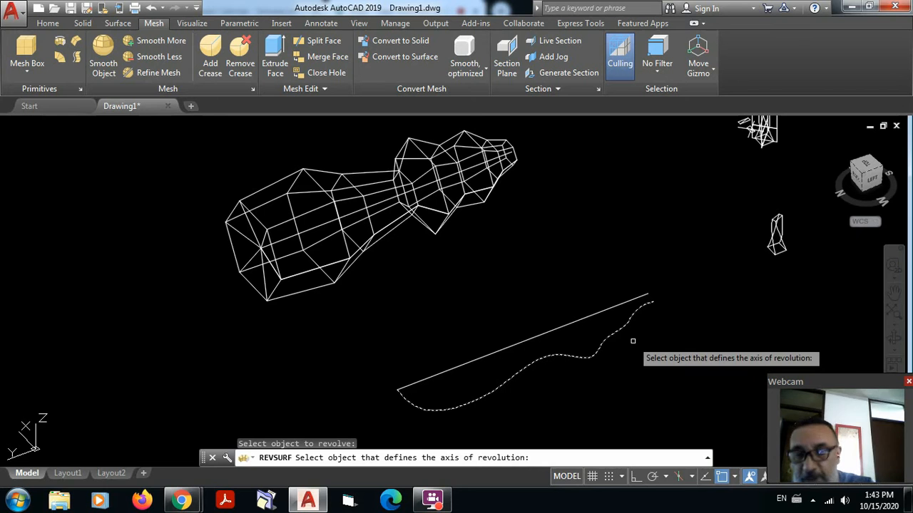
{"action": "key", "text": "Escape"}
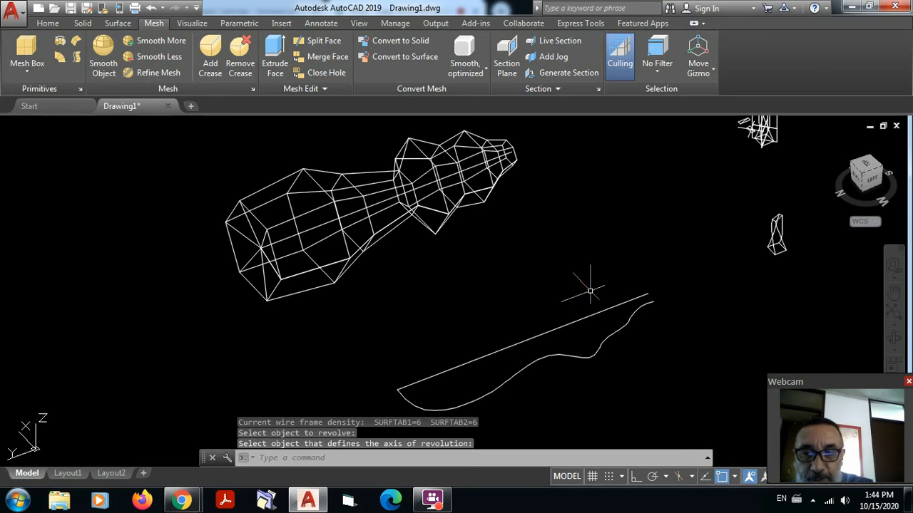
{"action": "key", "text": "Return"}
{"action": "left_click", "coordinate": [606, 333]}
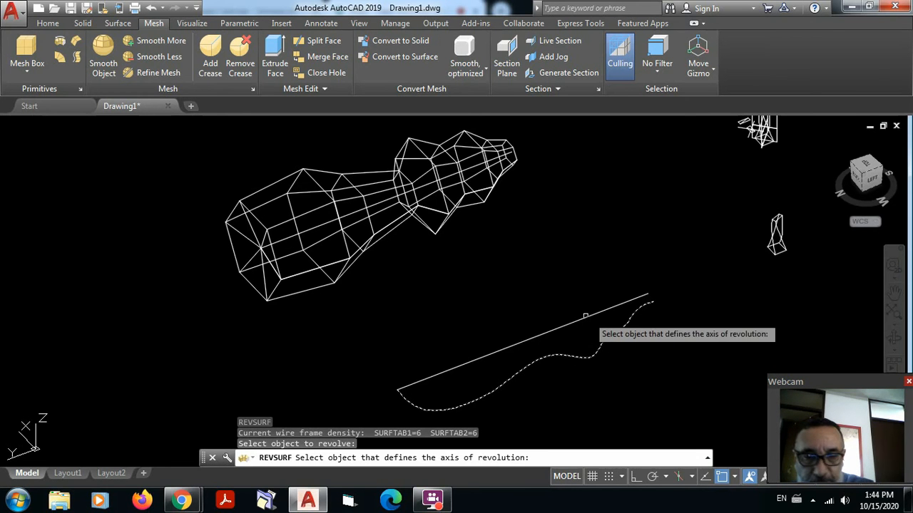
{"action": "left_click", "coordinate": [579, 319]}
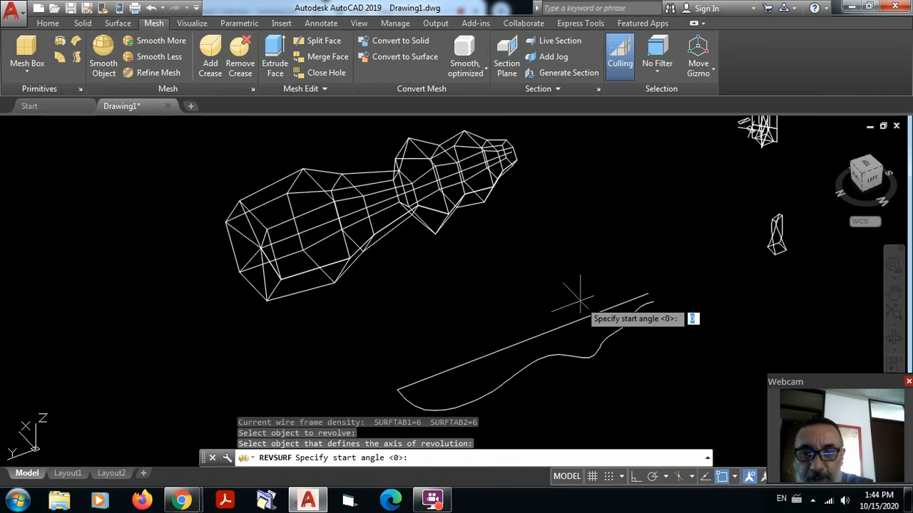
{"action": "key", "text": "Return"}
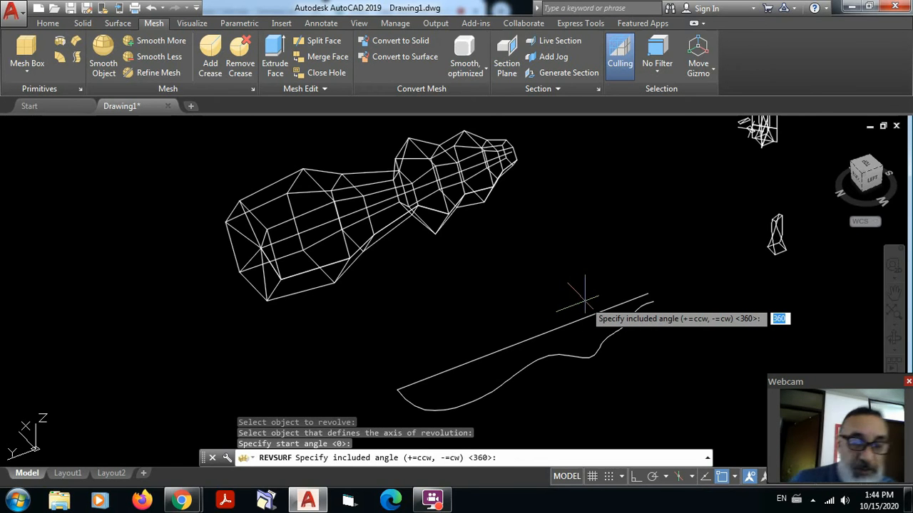
{"action": "key", "text": "Escape"}
- Copy the smoothed profile together with its axis line in the positive Y direction with ortho on, into the empty area
{"action": "scroll", "coordinate": [642, 349], "scroll_direction": "down", "scroll_amount": 4}
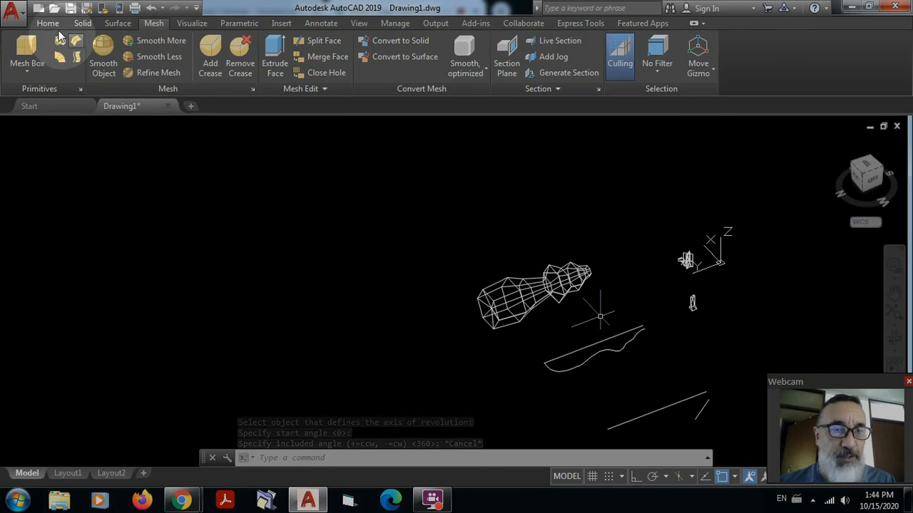
{"action": "type", "text": "co"}
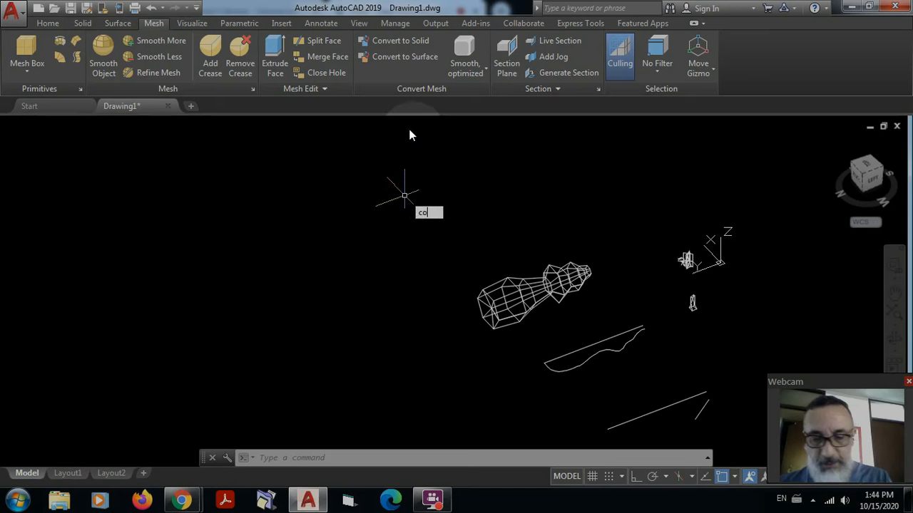
{"action": "key", "text": "Return"}
{"action": "left_click", "coordinate": [636, 361]}
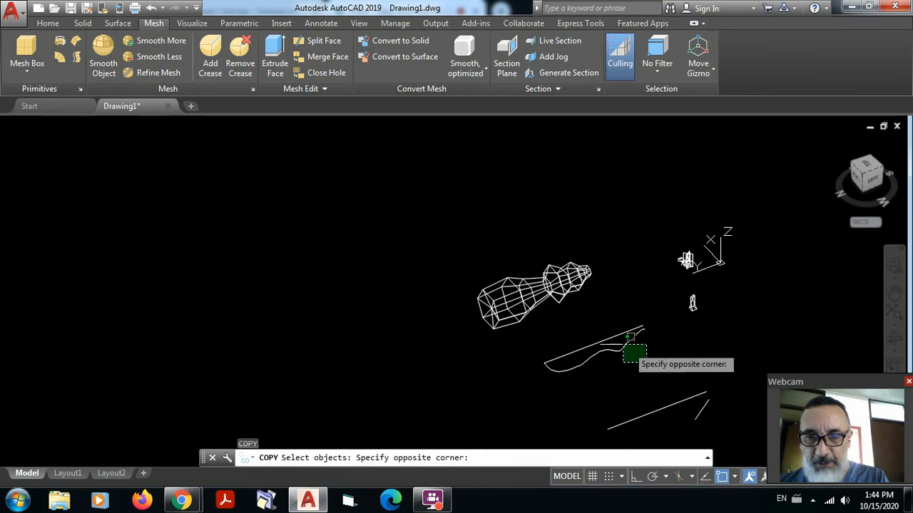
{"action": "left_click", "coordinate": [601, 327]}
{"action": "key", "text": "Return"}
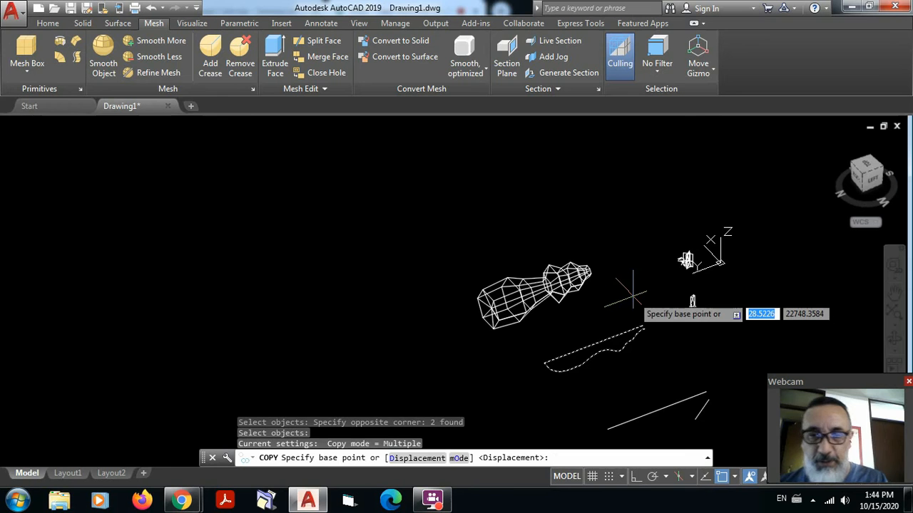
{"action": "left_click", "coordinate": [637, 292]}
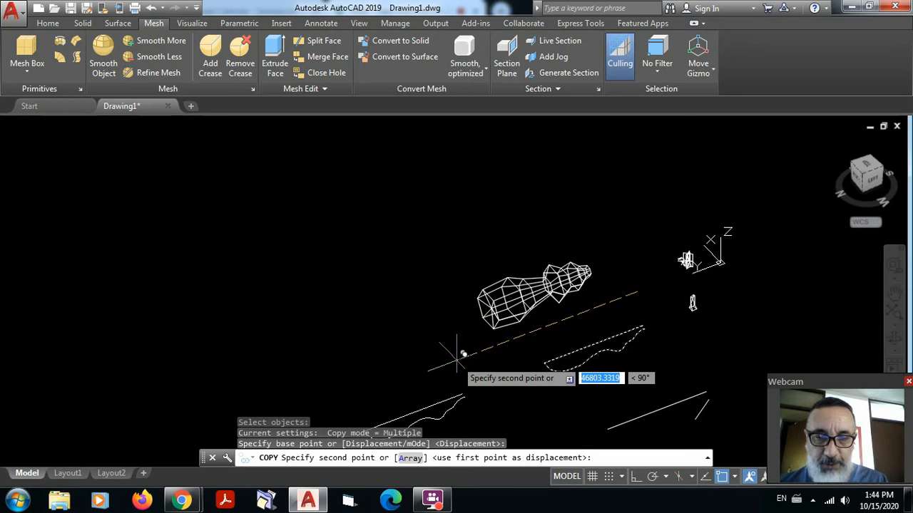
{"action": "key", "text": "F8"}
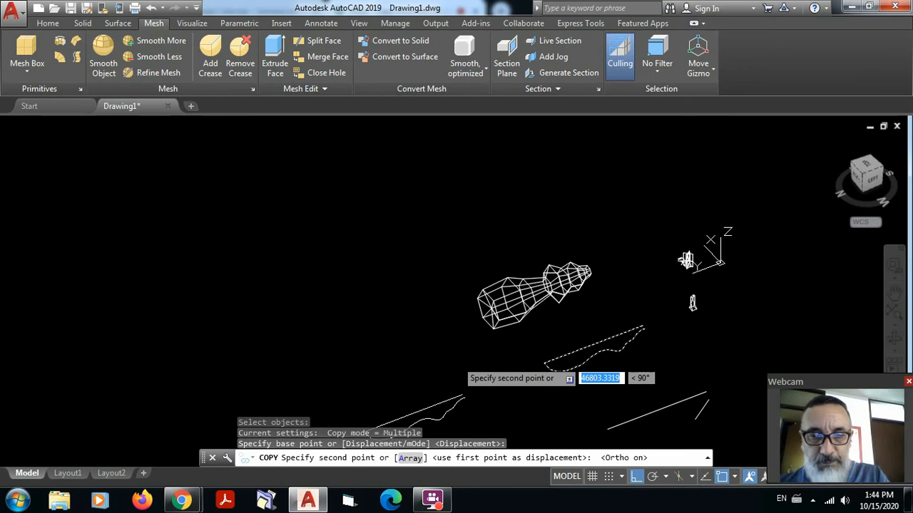
{"action": "left_click", "coordinate": [451, 362]}
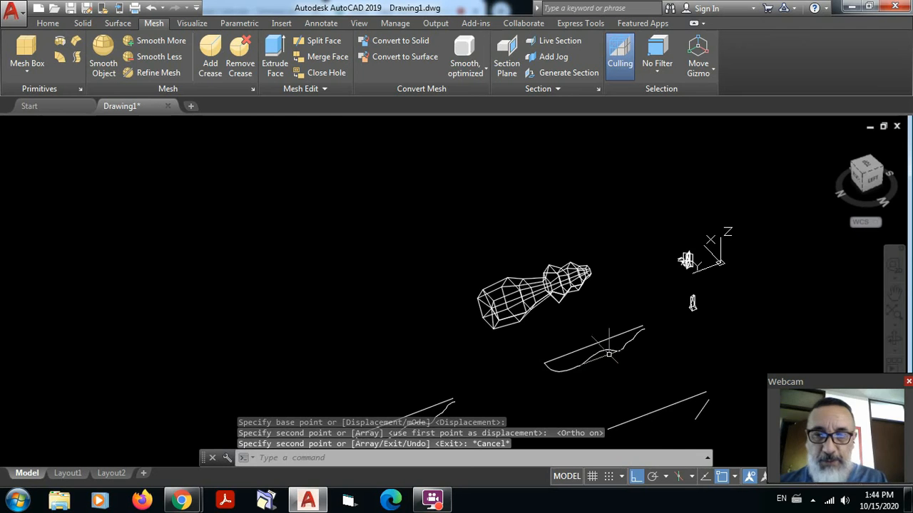
- Revolve the original smoothed polyline about its straight line into a surface mesh, with start angle 0 and included angle 360
{"action": "scroll", "coordinate": [608, 353], "scroll_direction": "up", "scroll_amount": 5}
{"action": "scroll", "coordinate": [498, 301], "scroll_direction": "down", "scroll_amount": 3}
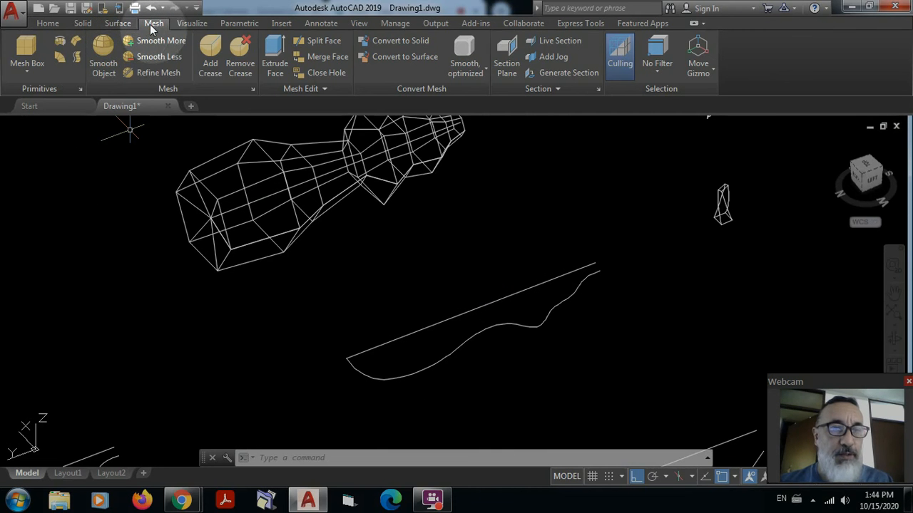
{"action": "key", "text": "Return"}
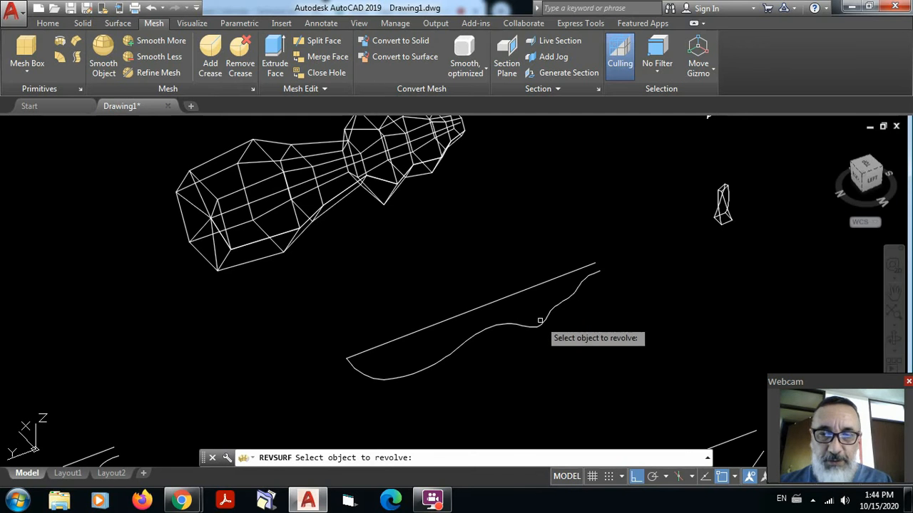
{"action": "left_click", "coordinate": [540, 323]}
{"action": "left_click", "coordinate": [531, 290]}
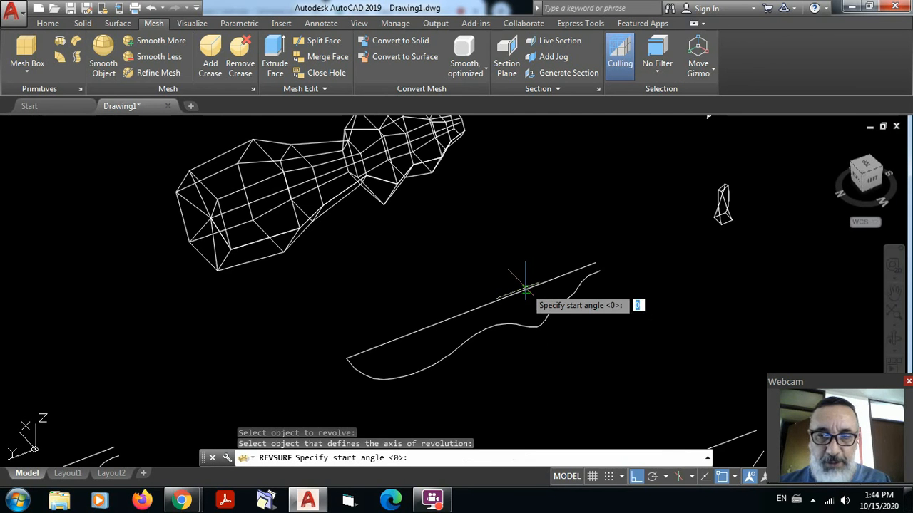
{"action": "key", "text": "Return"}
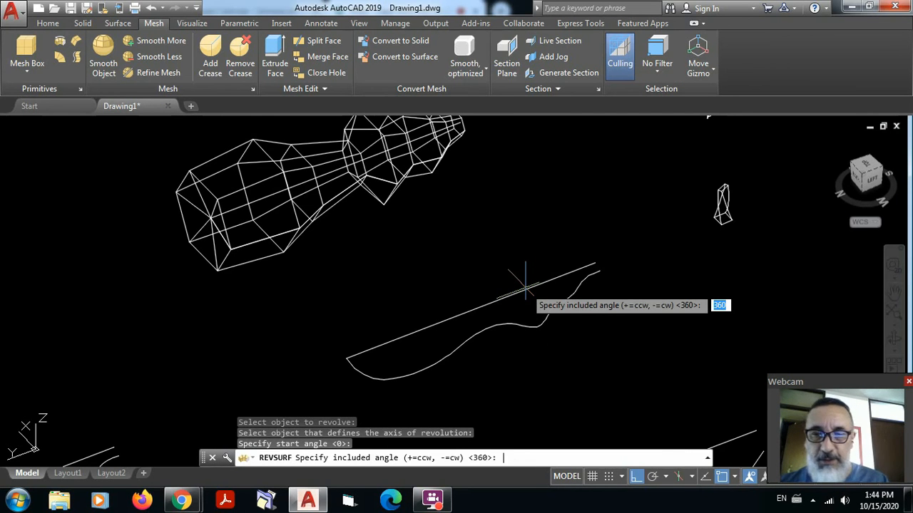
{"action": "key", "text": "Return"}
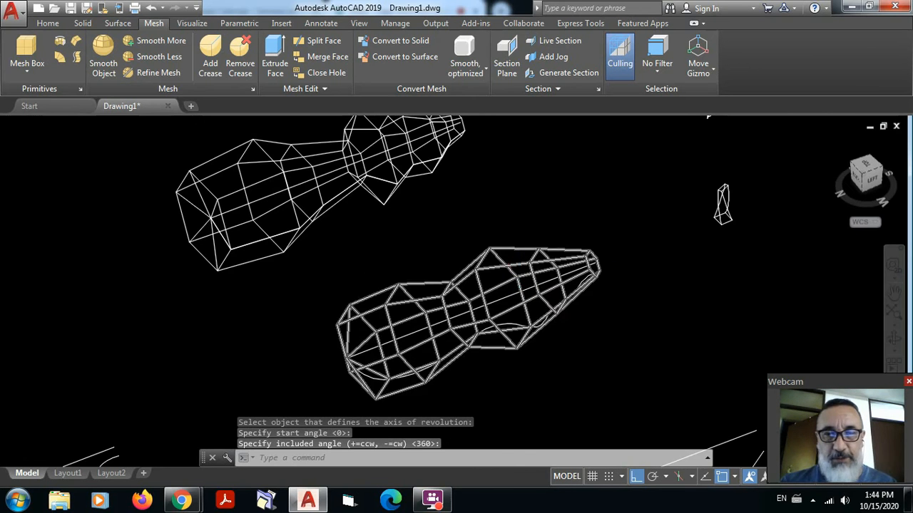
{"action": "scroll", "coordinate": [521, 269], "scroll_direction": "up", "scroll_amount": 4}
{"action": "scroll", "coordinate": [551, 255], "scroll_direction": "down", "scroll_amount": 4}
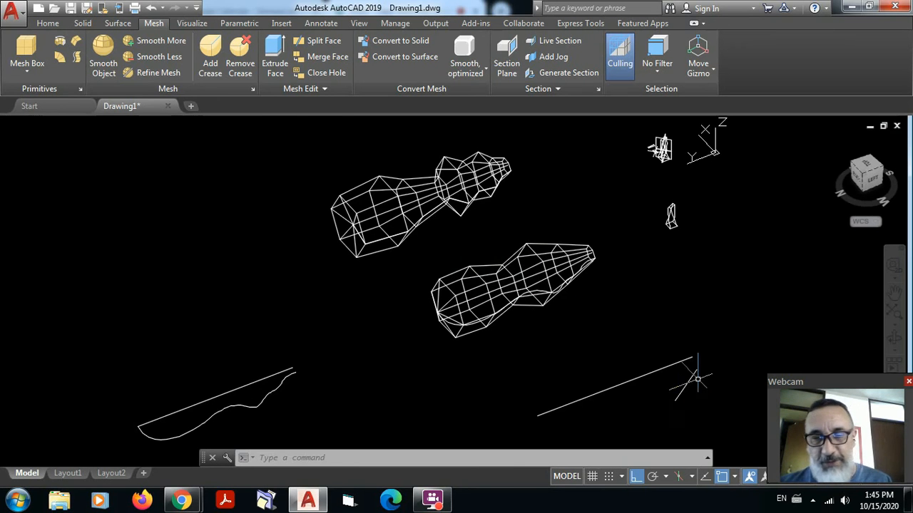
{"action": "scroll", "coordinate": [690, 403], "scroll_direction": "up", "scroll_amount": 4}
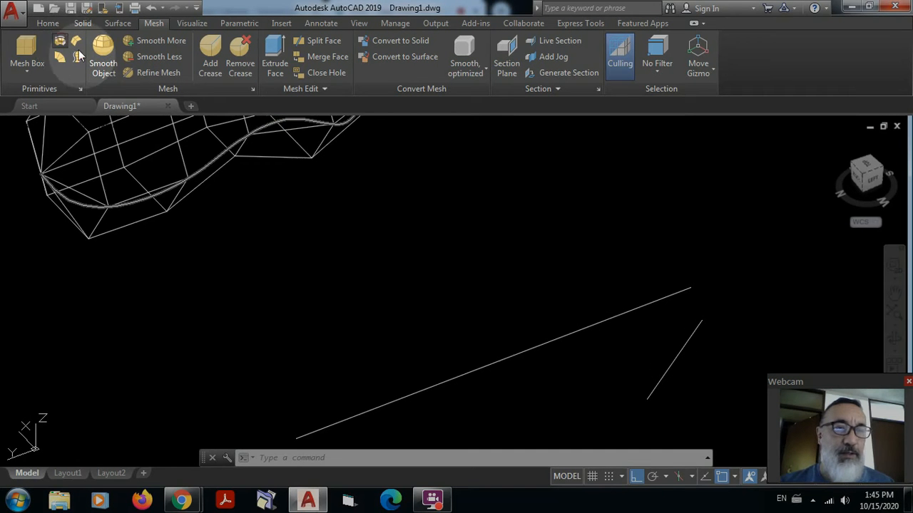
{"action": "left_click", "coordinate": [77, 56]}
{"action": "left_click", "coordinate": [682, 348]}
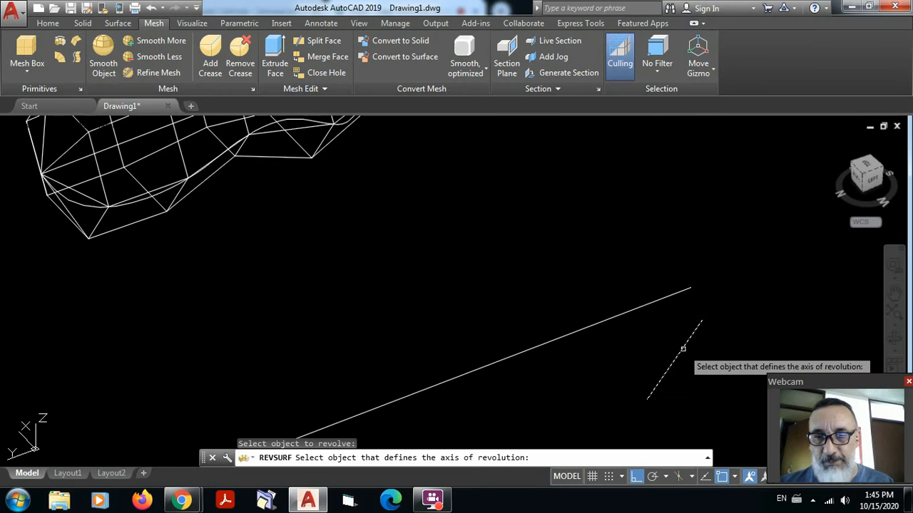
{"action": "key", "text": "Escape"}
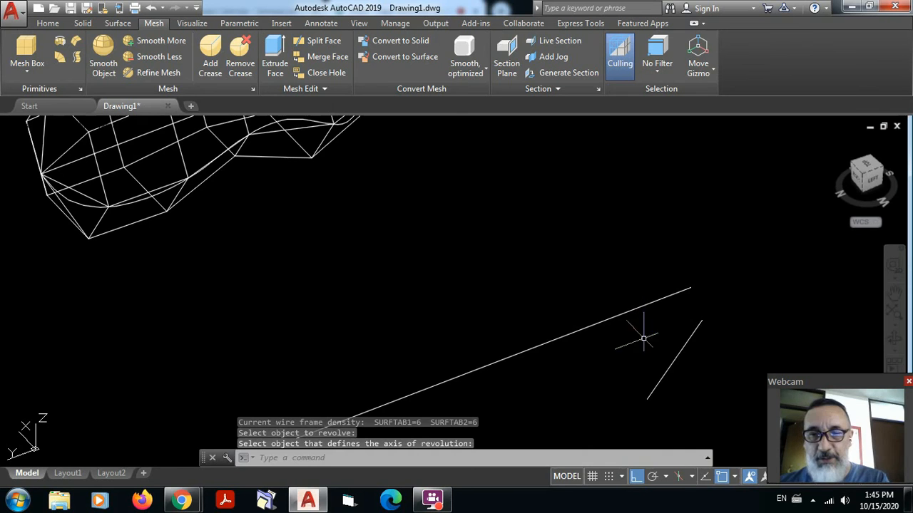
- Revolve the short slanted line about the long straight line beside it into a surface mesh, with start angle 0 and included angle 360
{"action": "key", "text": "Return"}
{"action": "left_click", "coordinate": [674, 356]}
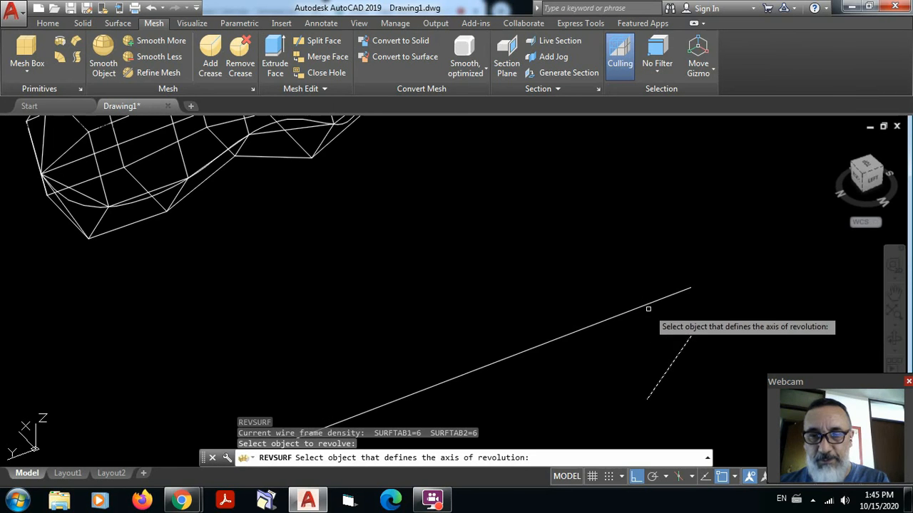
{"action": "left_click", "coordinate": [648, 309]}
{"action": "key", "text": "Return"}
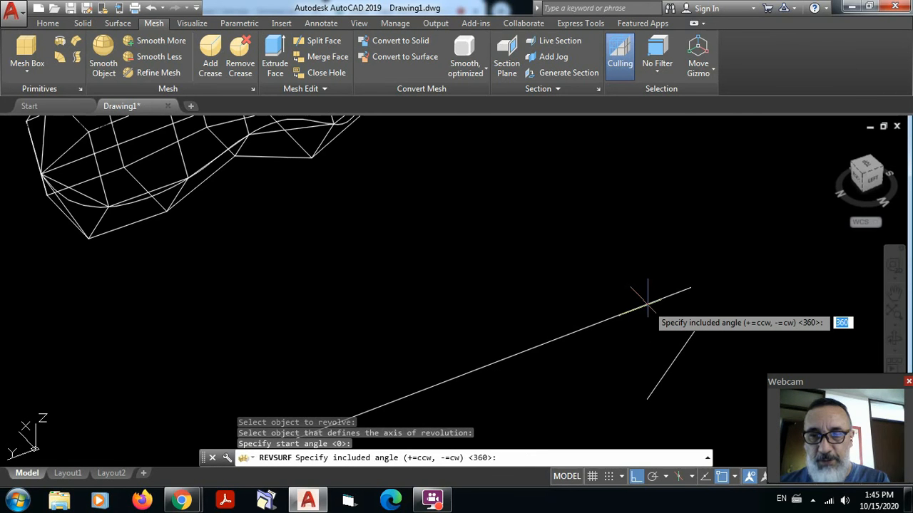
{"action": "key", "text": "Return"}
{"action": "scroll", "coordinate": [751, 367], "scroll_direction": "down", "scroll_amount": 2}
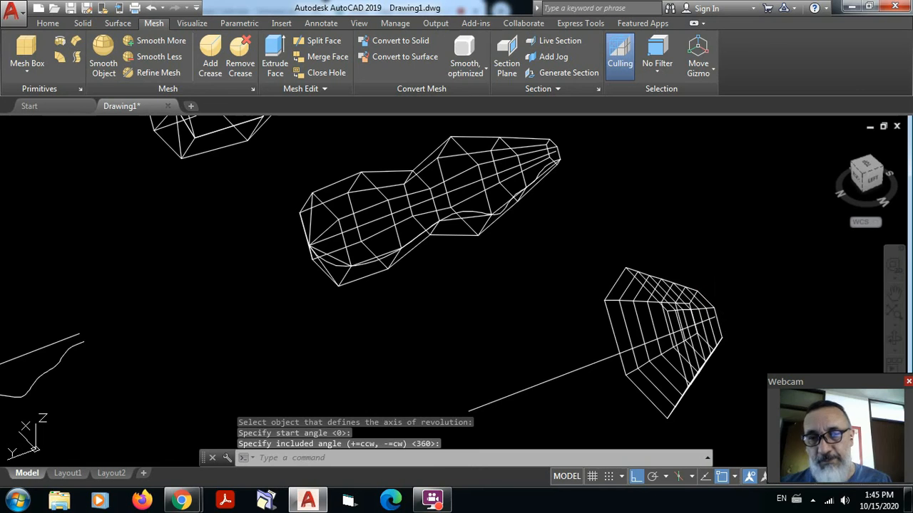
- Revolve the copied smoothed polyline about its straight line into a partial surface mesh, with start angle 0 and included angle 60
{"action": "scroll", "coordinate": [654, 358], "scroll_direction": "down", "scroll_amount": 4}
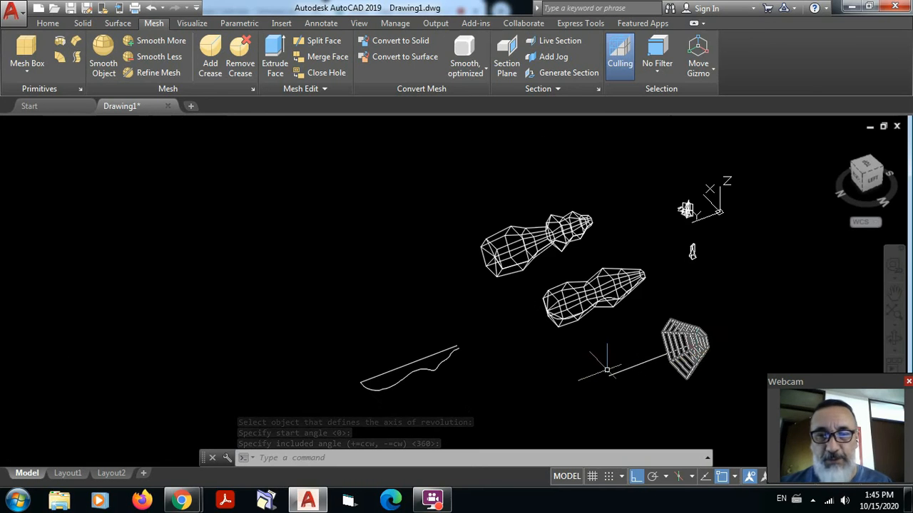
{"action": "middle_click_drag", "start_coordinate": [587, 352], "coordinate": [644, 314]}
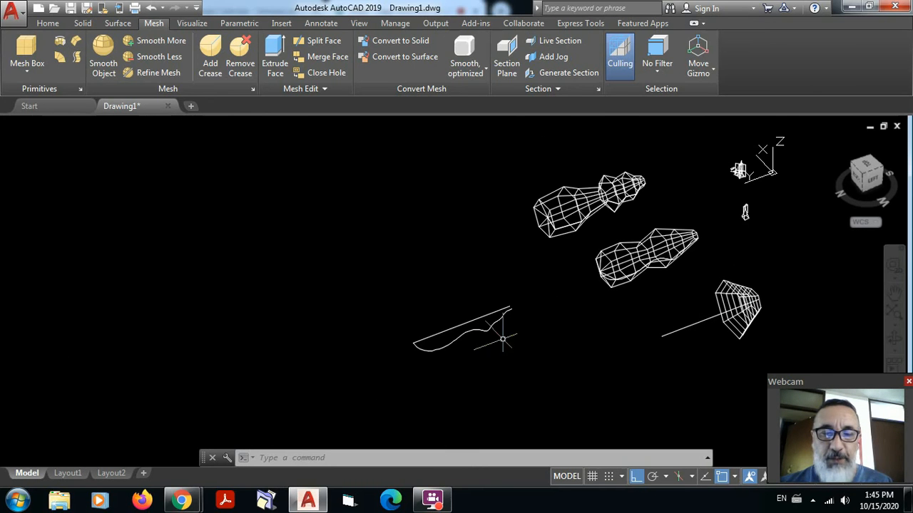
{"action": "scroll", "coordinate": [491, 335], "scroll_direction": "up", "scroll_amount": 4}
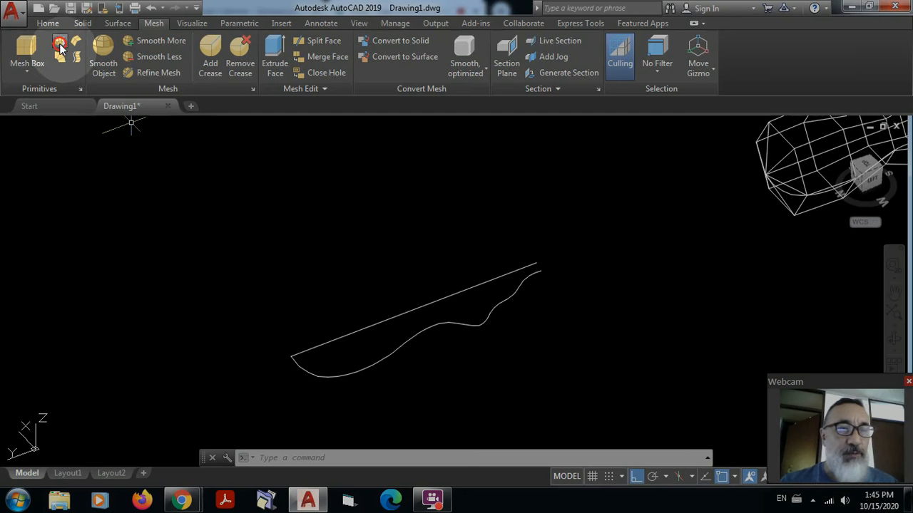
{"action": "left_click", "coordinate": [60, 41]}
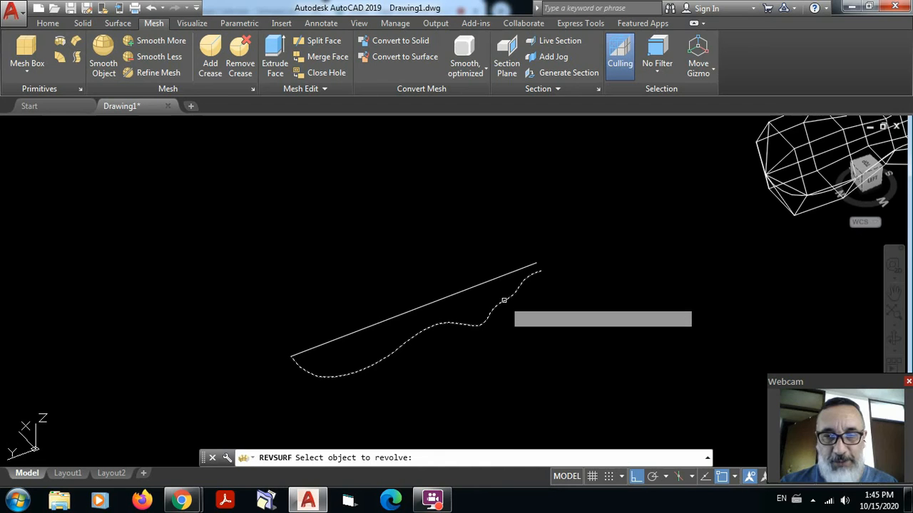
{"action": "left_click", "coordinate": [504, 301]}
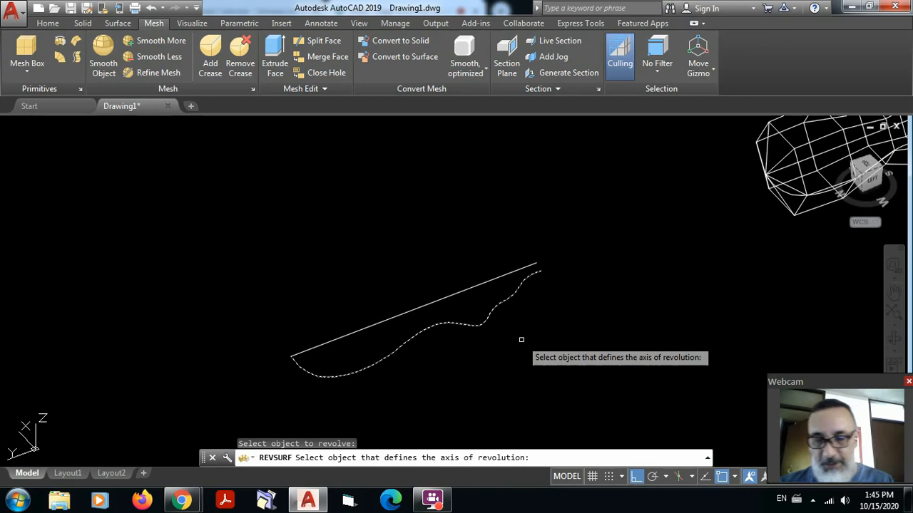
{"action": "left_click", "coordinate": [488, 283]}
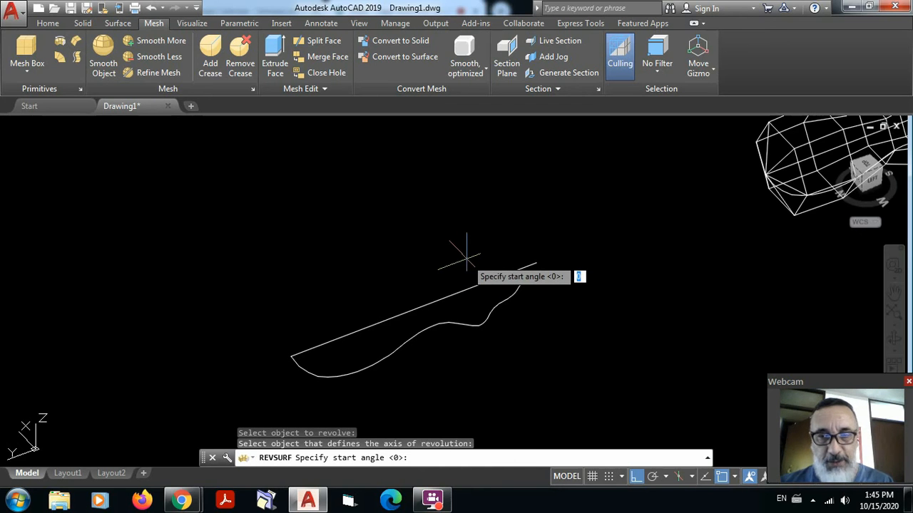
{"action": "key", "text": "Return"}
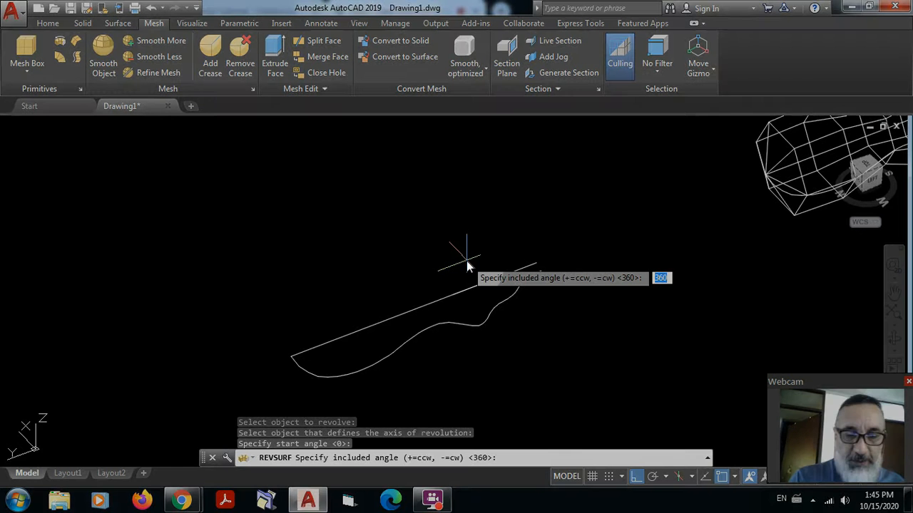
{"action": "type", "text": "60"}
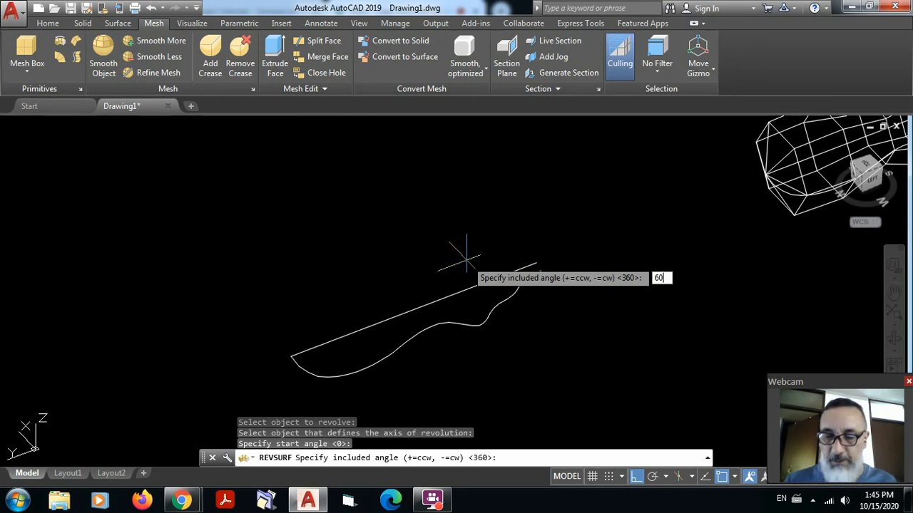
{"action": "key", "text": "Return"}
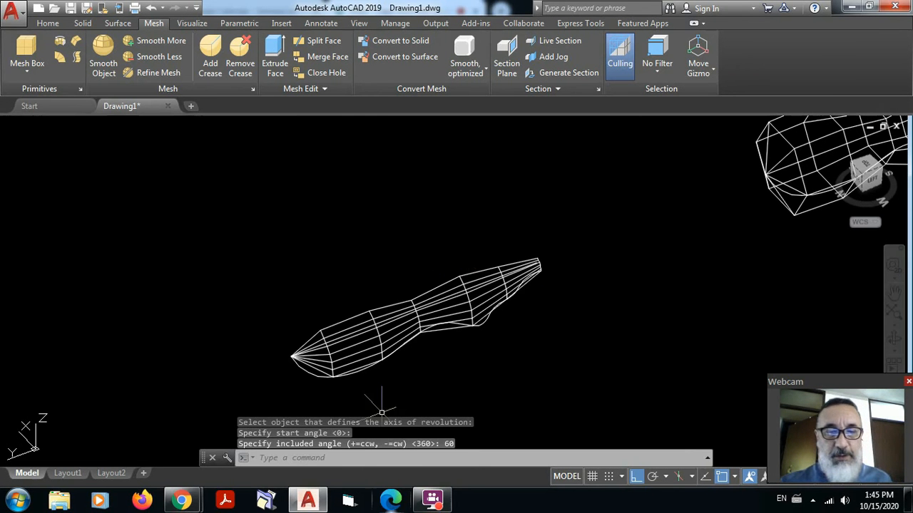
- Set the visual style to Realistic with all four revolved meshes in view, and inspect the zigzag and smoothed ones up close
{"action": "scroll", "coordinate": [564, 261], "scroll_direction": "down", "scroll_amount": 2}
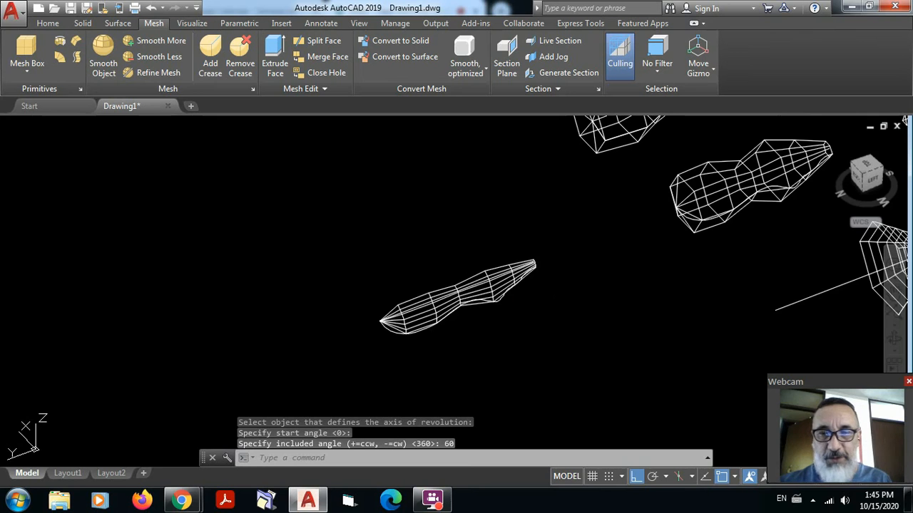
{"action": "scroll", "coordinate": [680, 270], "scroll_direction": "down", "scroll_amount": 2}
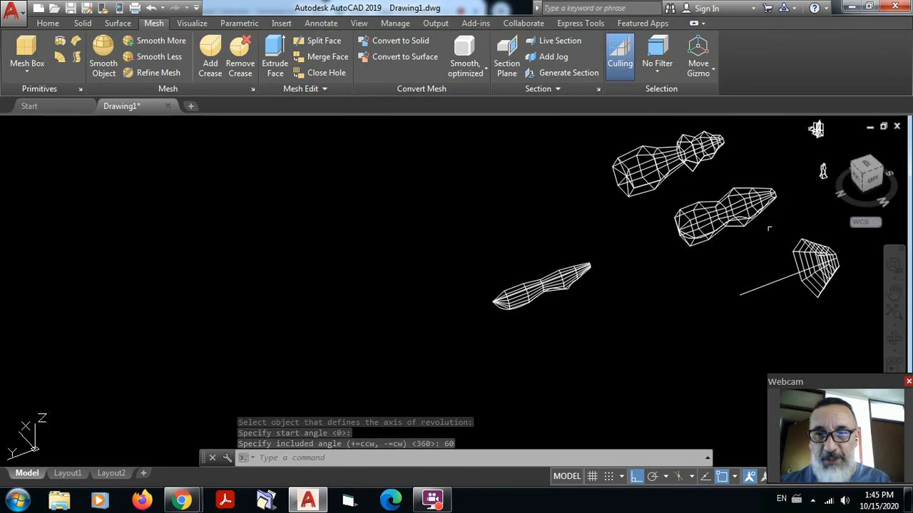
{"action": "mouse_move", "coordinate": [722, 148]}
{"action": "middle_mouse_down"}
{"action": "mouse_move", "coordinate": [590, 206]}
{"action": "mouse_move", "coordinate": [509, 210]}
{"action": "middle_mouse_up"}
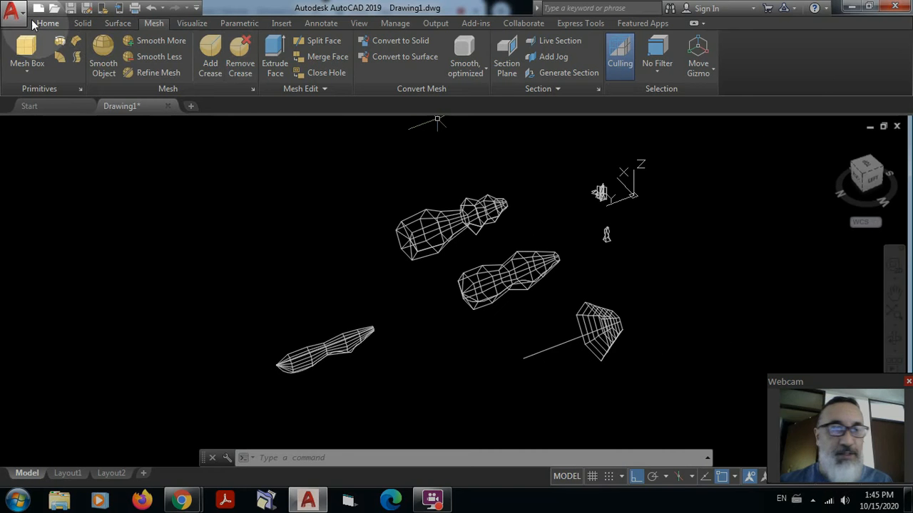
{"action": "left_click", "coordinate": [47, 23]}
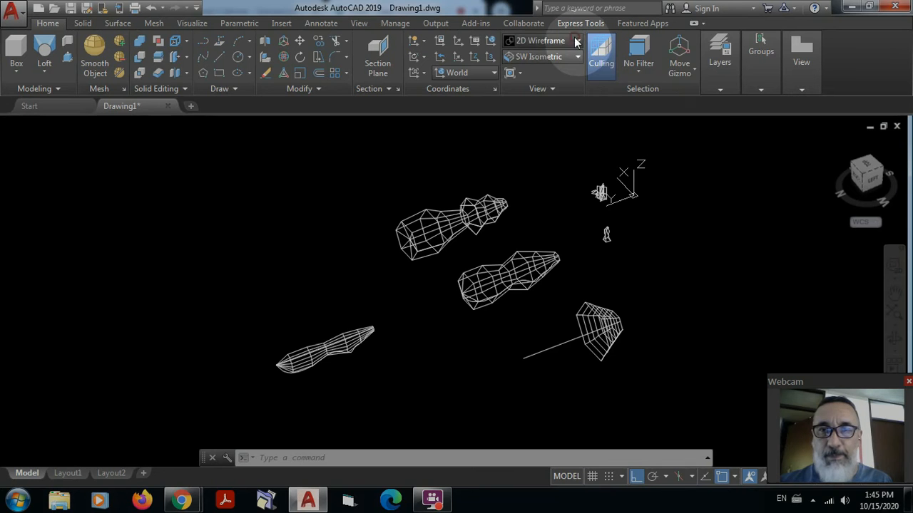
{"action": "left_click", "coordinate": [532, 41]}
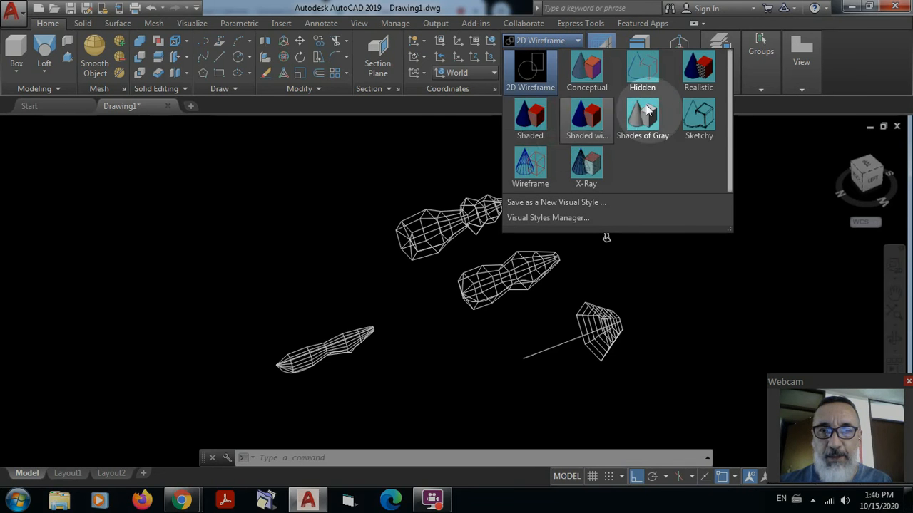
{"action": "left_click", "coordinate": [698, 69]}
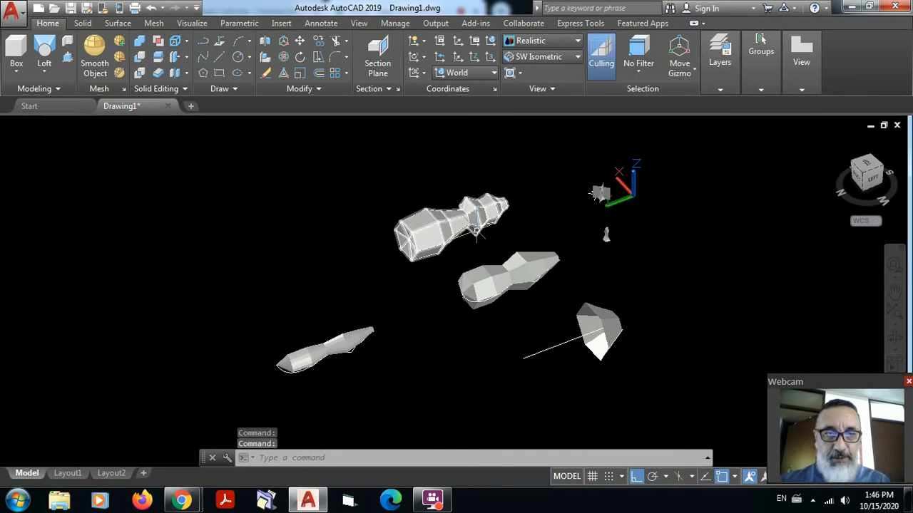
{"action": "scroll", "coordinate": [482, 225], "scroll_direction": "up", "scroll_amount": 5}
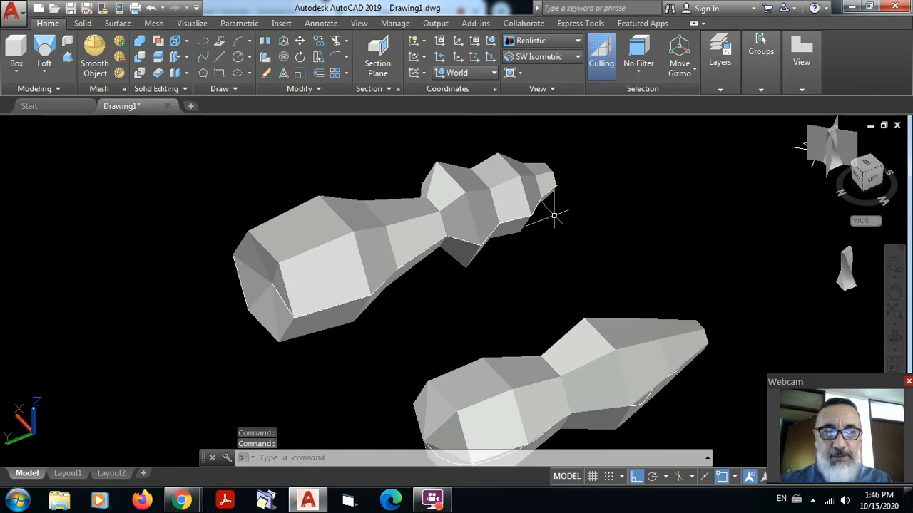
- Examine the fully revolved zigzag, smoothed and slanted-line meshes in the Realistic style from several angles
{"action": "scroll", "coordinate": [554, 211], "scroll_direction": "down", "scroll_amount": 4}
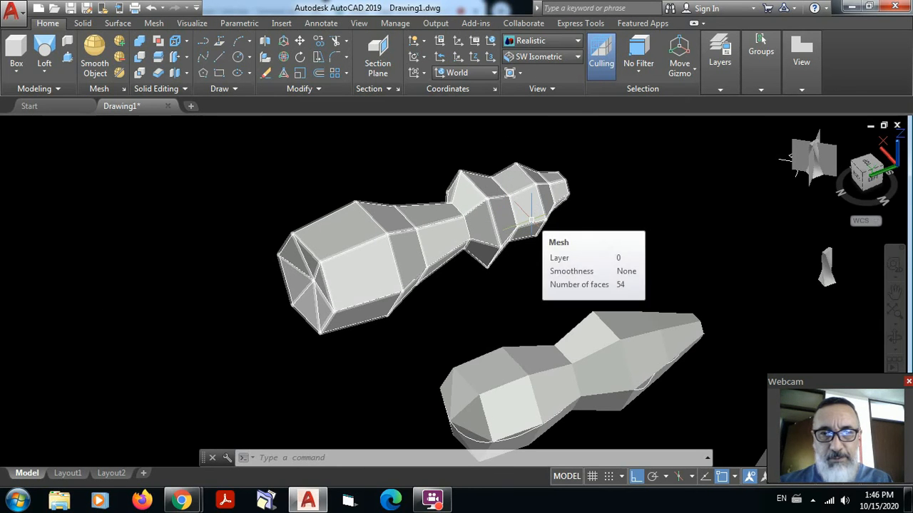
{"action": "middle_click_drag", "start_coordinate": [531, 218], "coordinate": [509, 198], "text": "shift"}
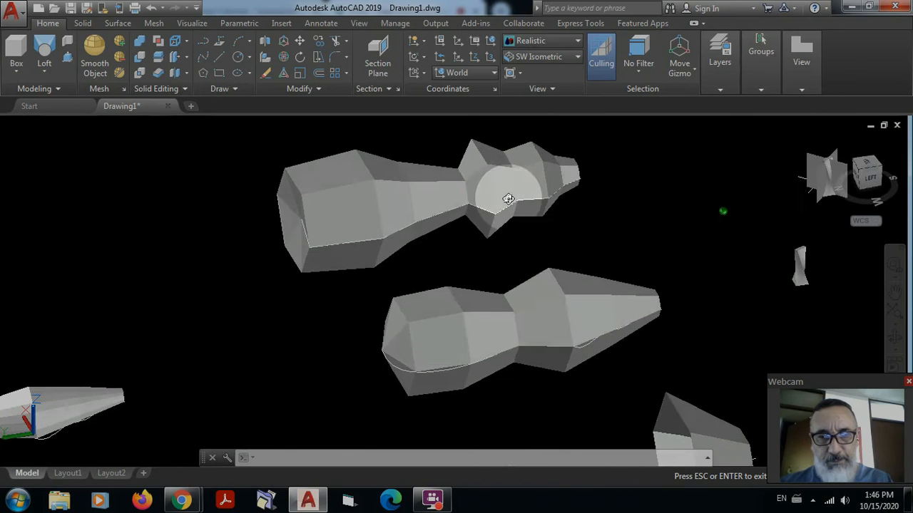
{"action": "scroll", "coordinate": [592, 263], "scroll_direction": "down", "scroll_amount": 3}
{"action": "scroll", "coordinate": [658, 337], "scroll_direction": "up", "scroll_amount": 5}
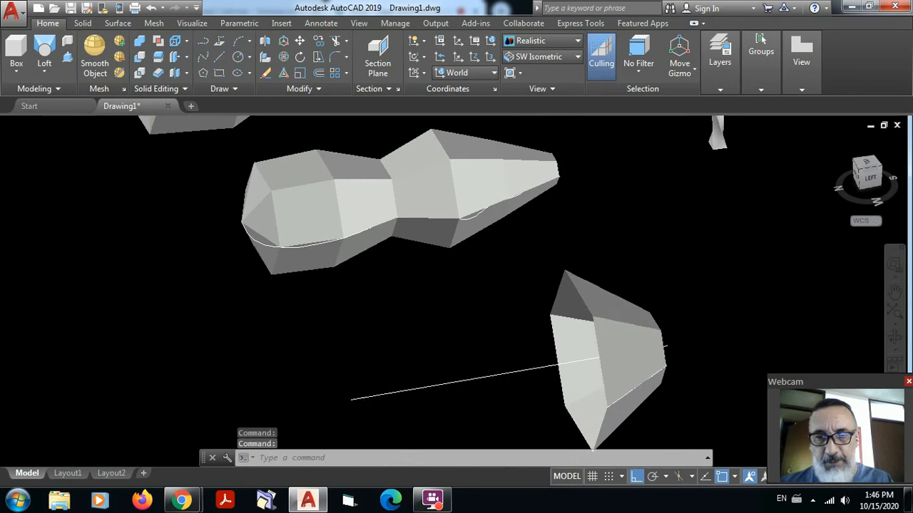
{"action": "middle_click_drag", "start_coordinate": [649, 341], "coordinate": [646, 317], "text": "shift"}
{"action": "scroll", "coordinate": [492, 298], "scroll_direction": "down", "scroll_amount": 5}
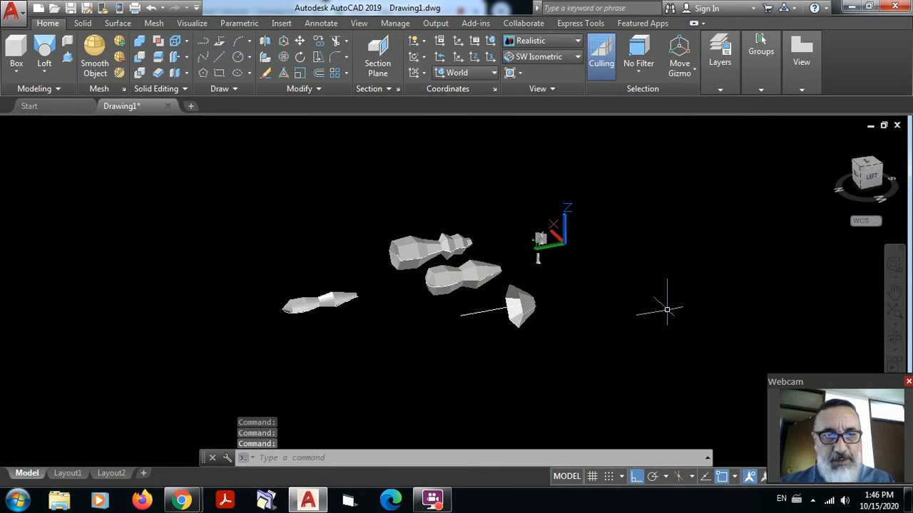
- Examine the 60-degree partial revolved mesh from several sides, comparing its faces with the smoothed profile and the straight axis line
{"action": "scroll", "coordinate": [392, 332], "scroll_direction": "up", "scroll_amount": 5}
{"action": "scroll", "coordinate": [386, 306], "scroll_direction": "up", "scroll_amount": 2}
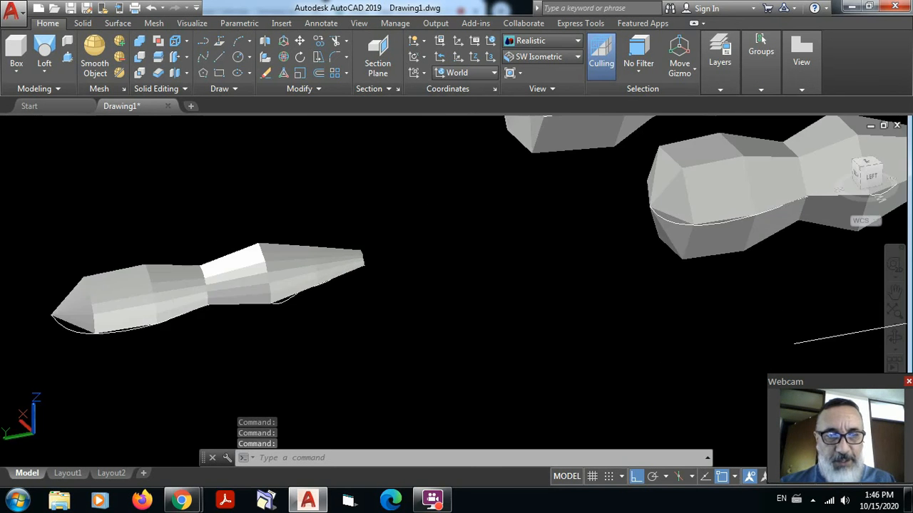
{"action": "middle_click_drag", "start_coordinate": [386, 307], "coordinate": [591, 319]}
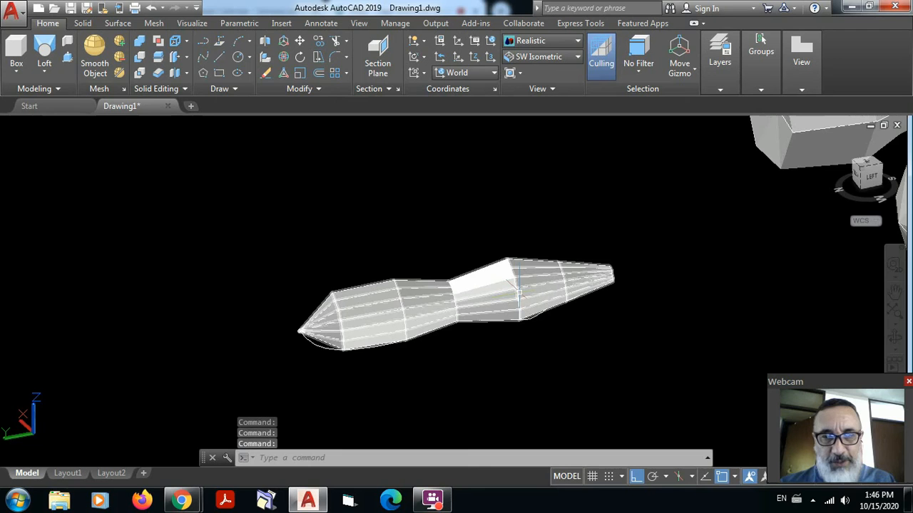
{"action": "mouse_move", "coordinate": [520, 293]}
{"action": "middle_mouse_down", "text": "shift"}
{"action": "mouse_move", "coordinate": [526, 312]}
{"action": "mouse_move", "coordinate": [561, 320]}
{"action": "mouse_move", "coordinate": [594, 311]}
{"action": "middle_mouse_up", "text": "shift"}
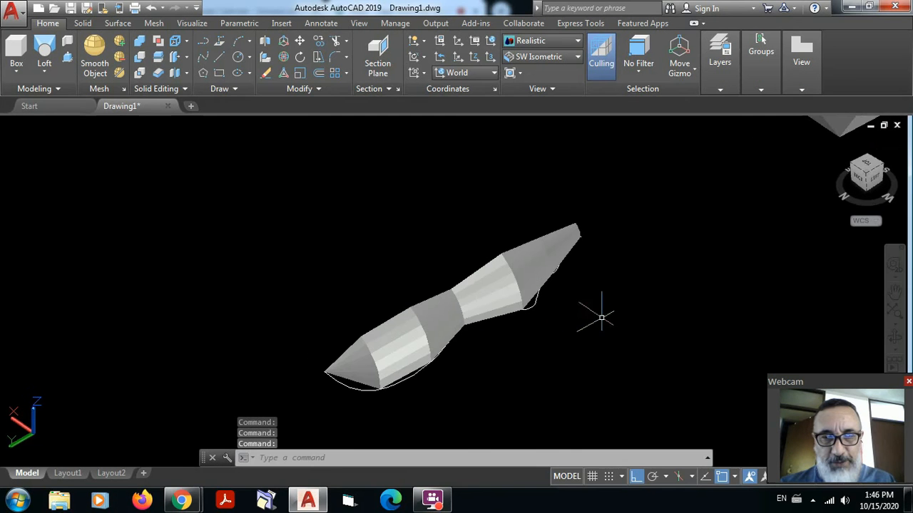
{"action": "mouse_move", "coordinate": [503, 288]}
{"action": "middle_mouse_down", "text": "shift"}
{"action": "mouse_move", "coordinate": [575, 291]}
{"action": "mouse_move", "coordinate": [683, 234]}
{"action": "mouse_move", "coordinate": [666, 264]}
{"action": "mouse_move", "coordinate": [628, 290]}
{"action": "mouse_move", "coordinate": [609, 250]}
{"action": "mouse_move", "coordinate": [587, 249]}
{"action": "mouse_move", "coordinate": [584, 259]}
{"action": "mouse_move", "coordinate": [593, 234]}
{"action": "mouse_move", "coordinate": [617, 228]}
{"action": "mouse_move", "coordinate": [653, 236]}
{"action": "mouse_move", "coordinate": [668, 254]}
{"action": "mouse_move", "coordinate": [670, 276]}
{"action": "mouse_move", "coordinate": [659, 279]}
{"action": "middle_mouse_up", "text": "shift"}
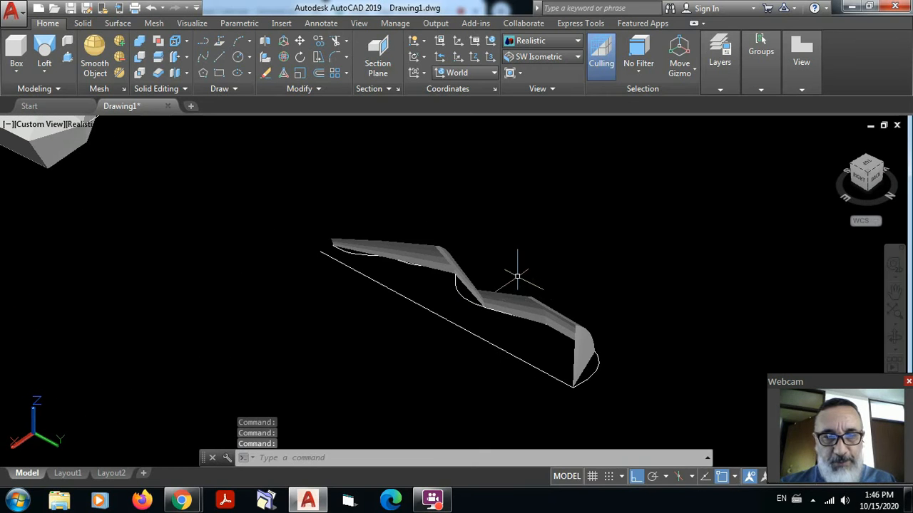
{"action": "mouse_move", "coordinate": [517, 276]}
{"action": "middle_mouse_down", "text": "shift"}
{"action": "mouse_move", "coordinate": [489, 293]}
{"action": "mouse_move", "coordinate": [530, 238]}
{"action": "mouse_move", "coordinate": [503, 292]}
{"action": "mouse_move", "coordinate": [517, 263]}
{"action": "middle_mouse_up", "text": "shift"}
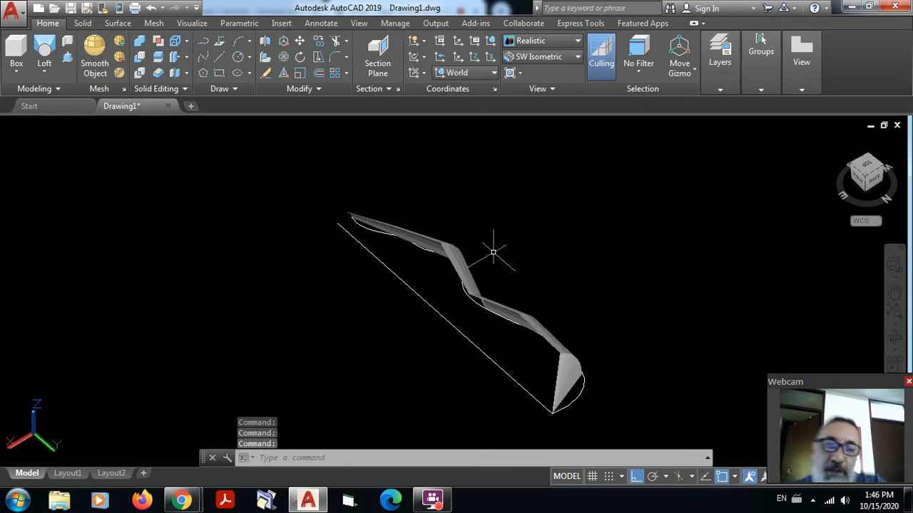
{"action": "scroll", "coordinate": [491, 251], "scroll_direction": "down", "scroll_amount": 6}
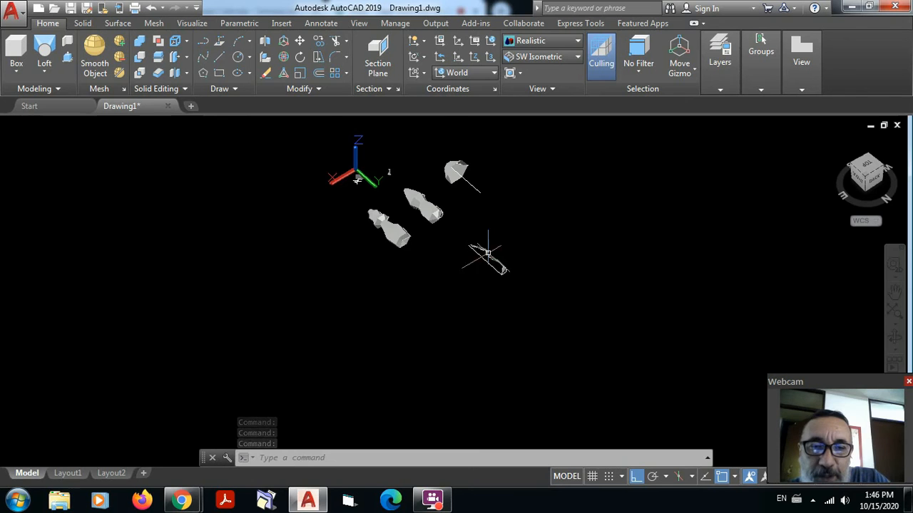
{"action": "scroll", "coordinate": [508, 265], "scroll_direction": "up", "scroll_amount": 8}
{"action": "scroll", "coordinate": [494, 251], "scroll_direction": "down", "scroll_amount": 5}
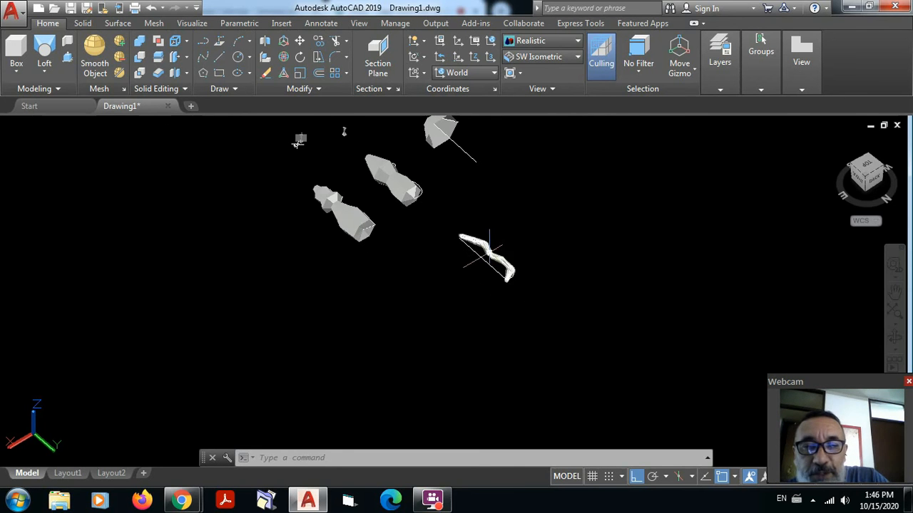
{"action": "scroll", "coordinate": [503, 238], "scroll_direction": "up", "scroll_amount": 2}
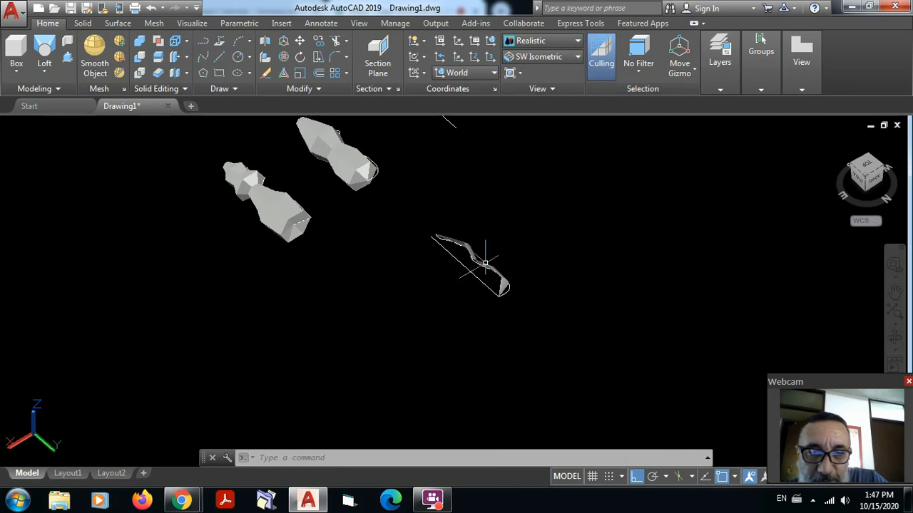
{"action": "scroll", "coordinate": [487, 242], "scroll_direction": "up", "scroll_amount": 3}
{"action": "scroll", "coordinate": [487, 242], "scroll_direction": "up", "scroll_amount": 2}
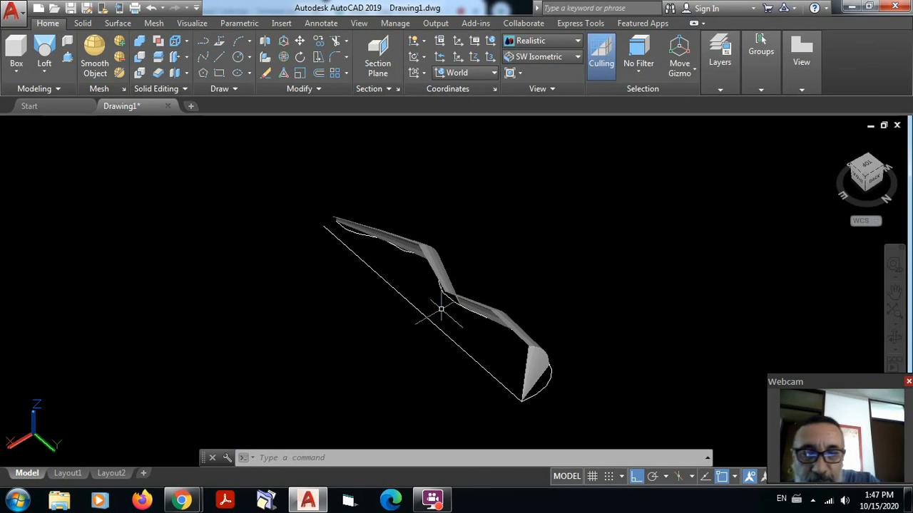
- Review all four revolved meshes together and bring up the mesh modelling tools
{"action": "scroll", "coordinate": [489, 251], "scroll_direction": "down", "scroll_amount": 5}
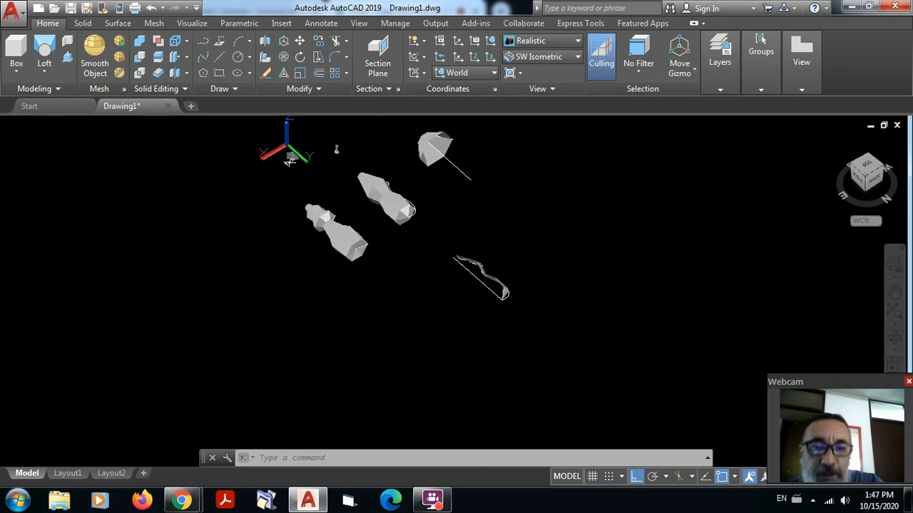
{"action": "scroll", "coordinate": [449, 203], "scroll_direction": "up", "scroll_amount": 5}
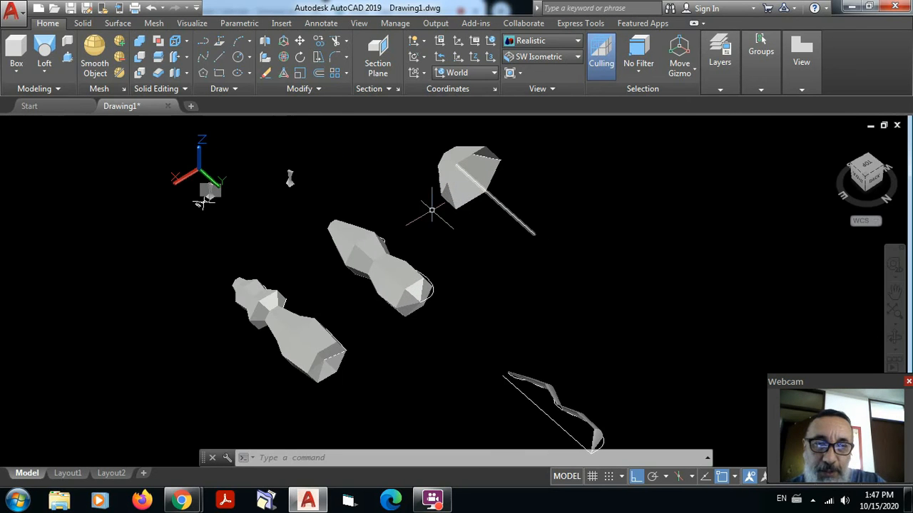
{"action": "scroll", "coordinate": [474, 232], "scroll_direction": "down", "scroll_amount": 5}
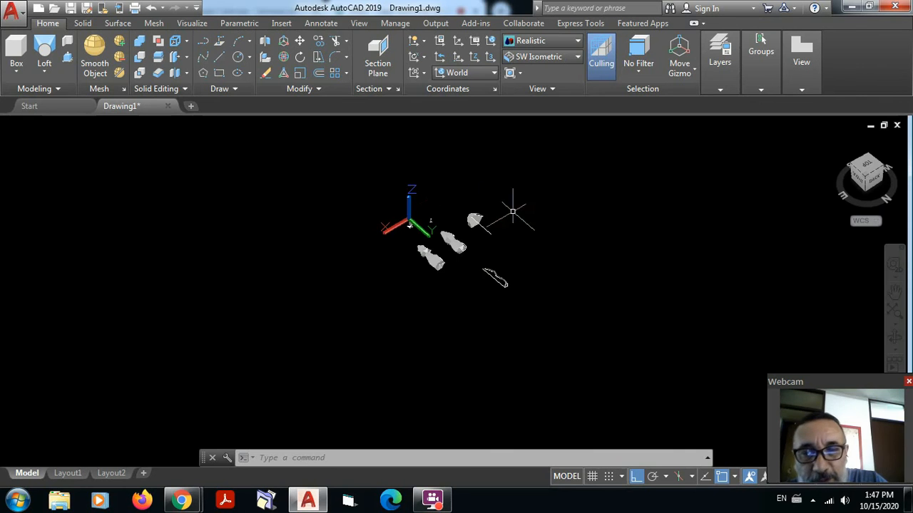
{"action": "scroll", "coordinate": [510, 211], "scroll_direction": "up", "scroll_amount": 5}
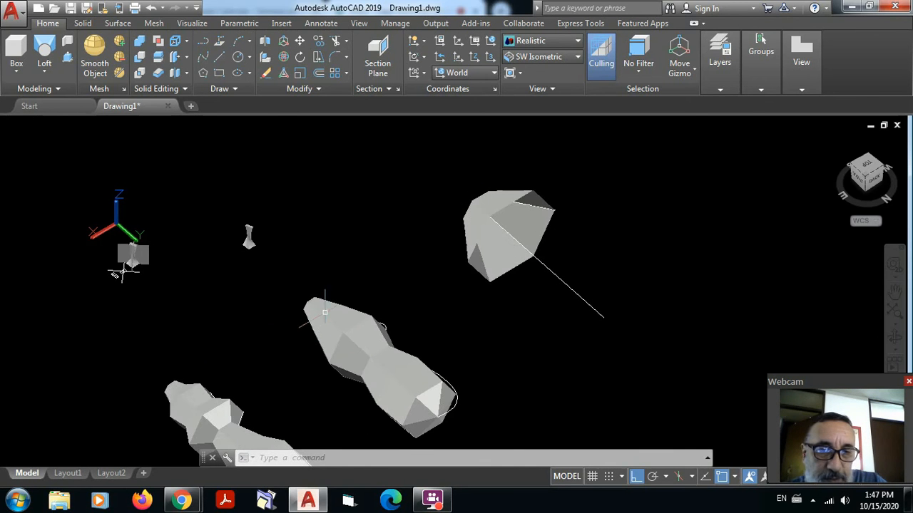
{"action": "scroll", "coordinate": [349, 257], "scroll_direction": "down", "scroll_amount": 2}
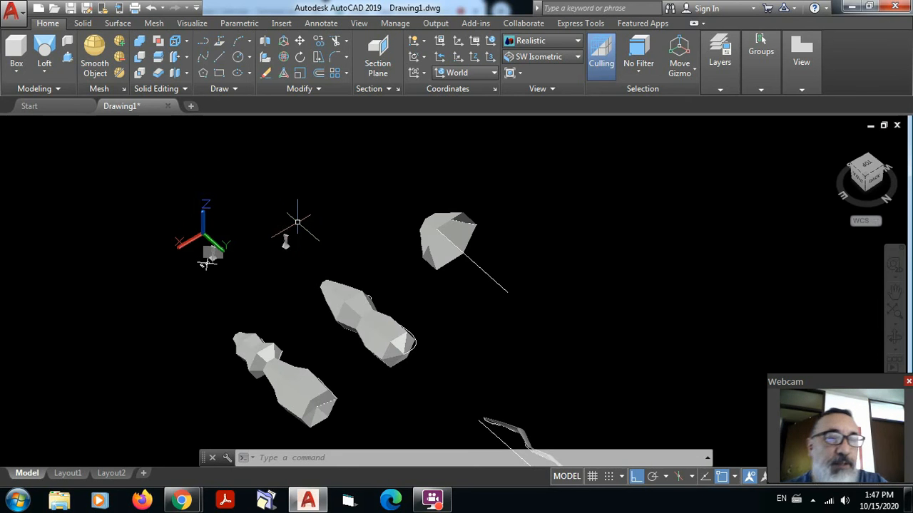
{"action": "scroll", "coordinate": [298, 223], "scroll_direction": "down", "scroll_amount": 2}
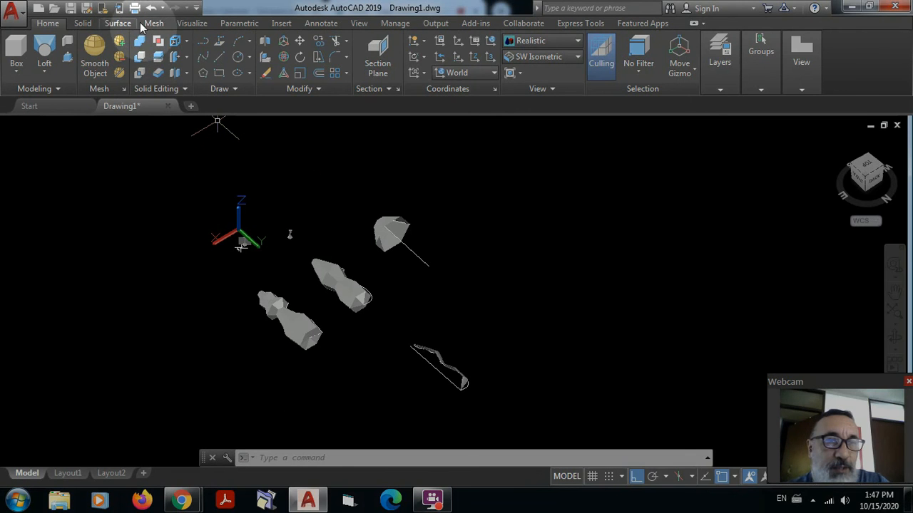
{"action": "left_click", "coordinate": [155, 23]}
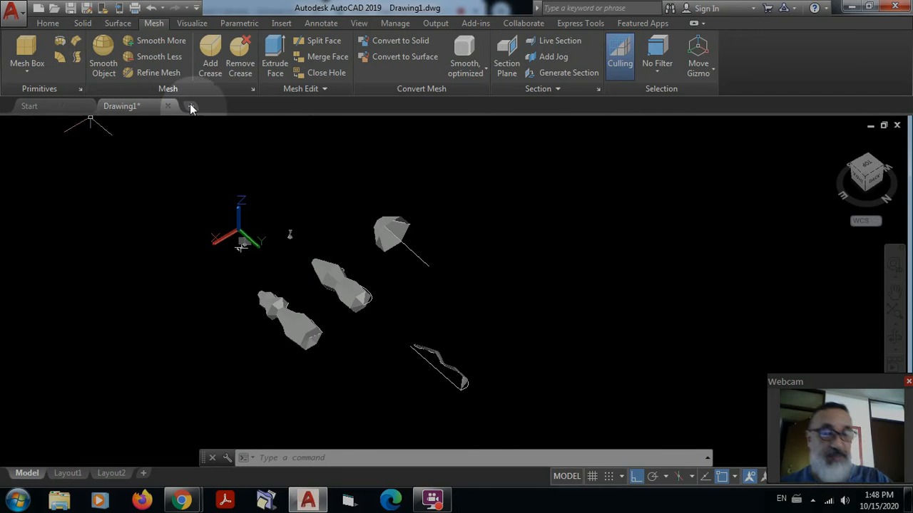
- Open and read the class chat in the Google Meet call in the browser, and return to AutoCAD
{"action": "scroll", "coordinate": [519, 250], "scroll_direction": "down", "scroll_amount": 3}
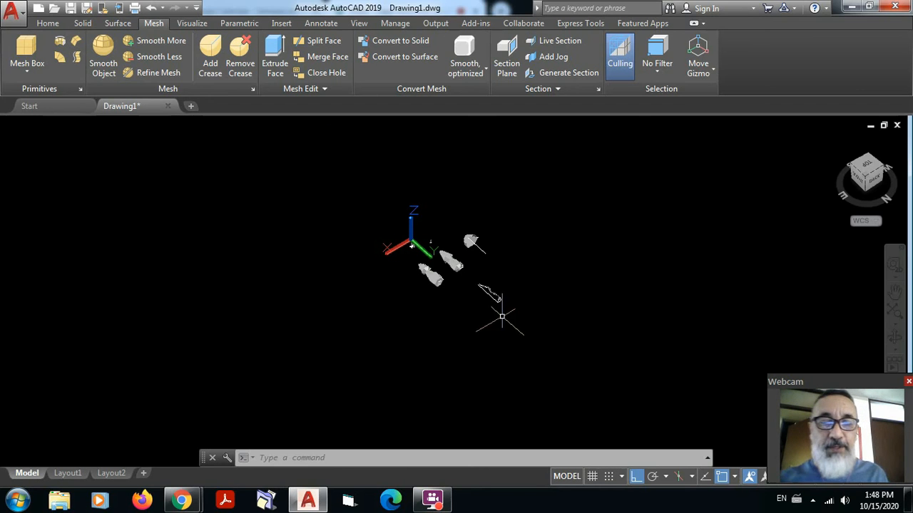
{"action": "scroll", "coordinate": [524, 283], "scroll_direction": "up", "scroll_amount": 3}
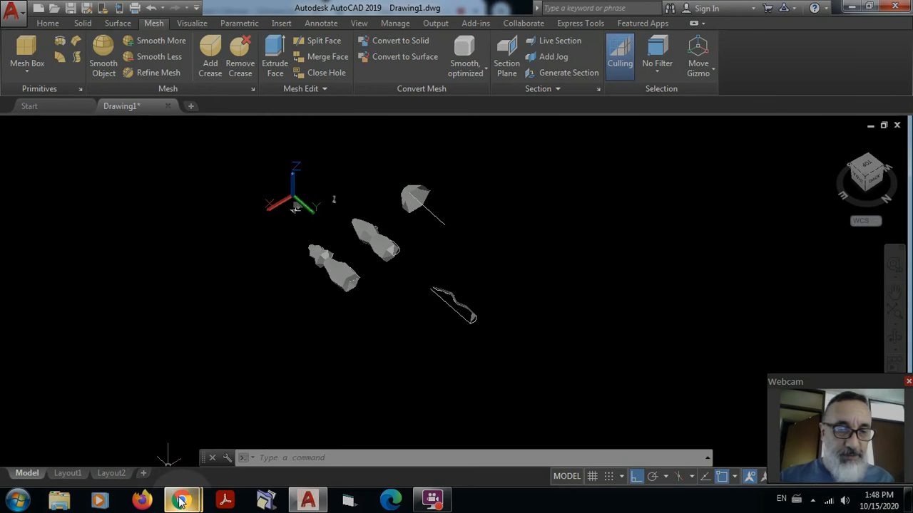
{"action": "left_click", "coordinate": [180, 502]}
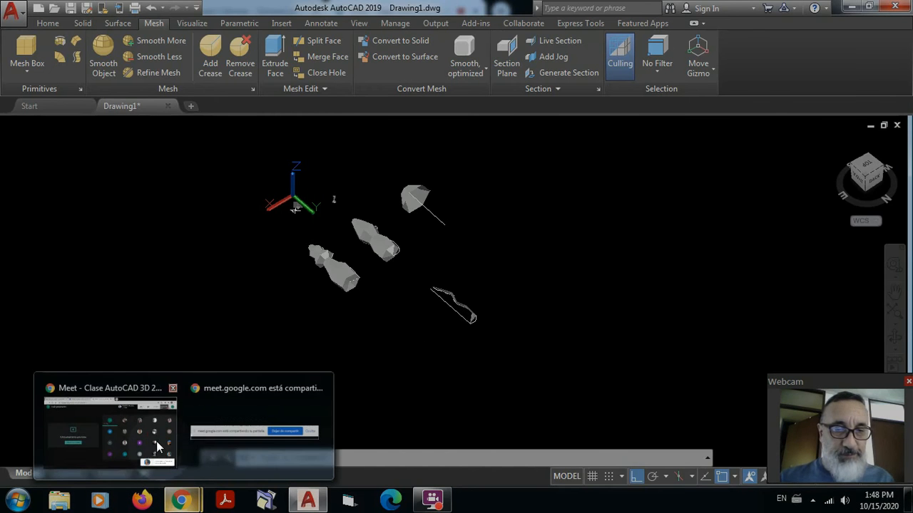
{"action": "left_click", "coordinate": [138, 431]}
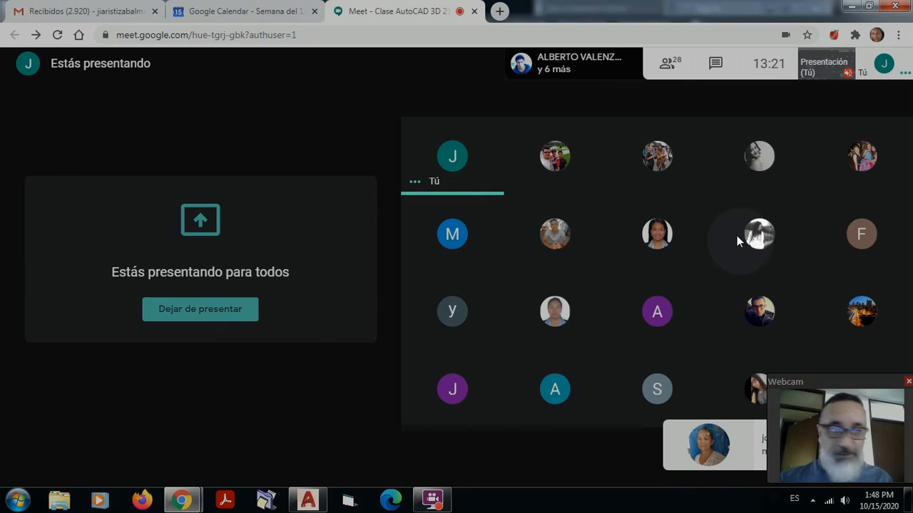
{"action": "left_click", "coordinate": [716, 63]}
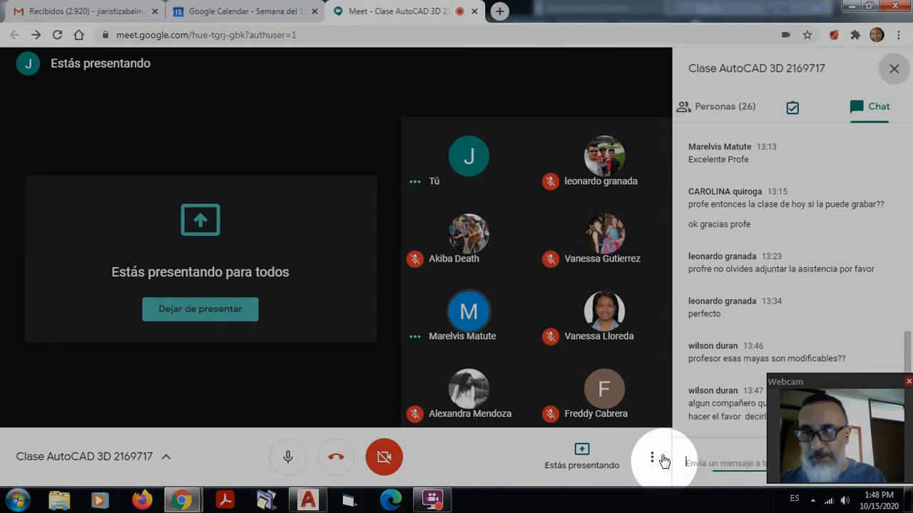
{"action": "left_click", "coordinate": [695, 464]}
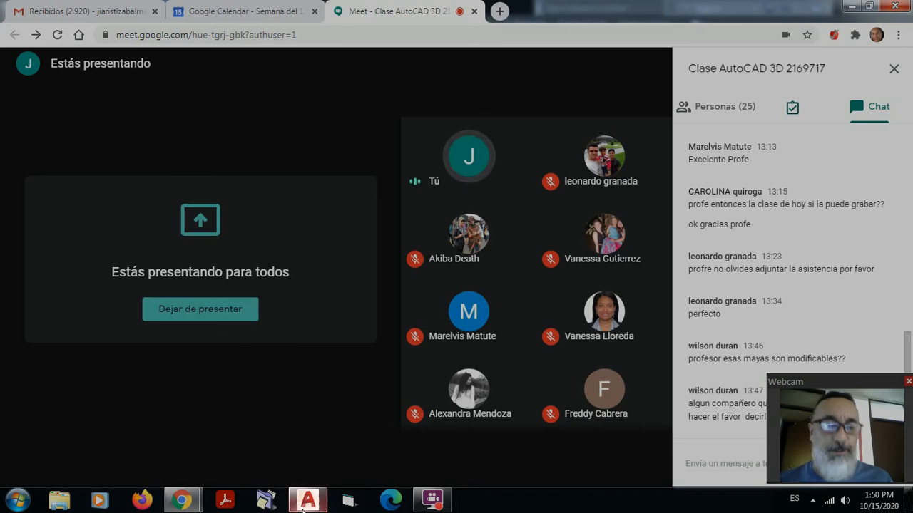
{"action": "mouse_move", "coordinate": [190, 504]}
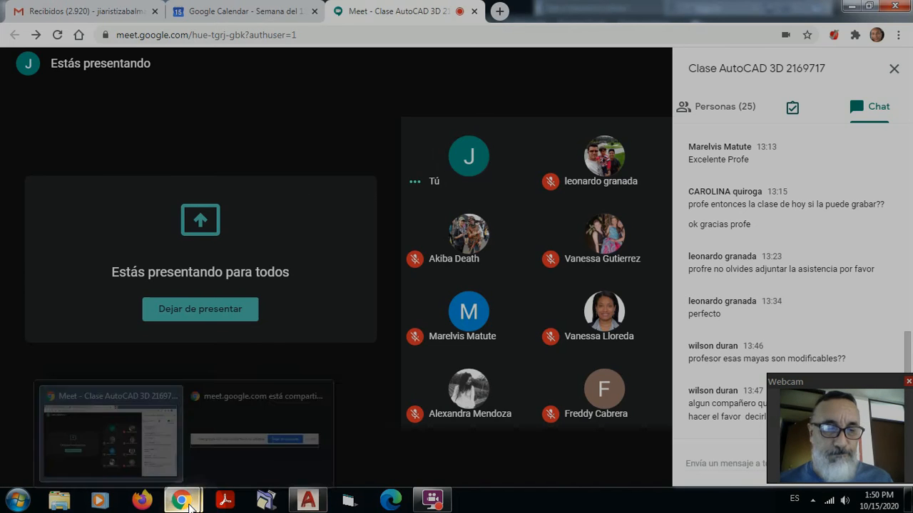
{"action": "left_click", "coordinate": [308, 500]}
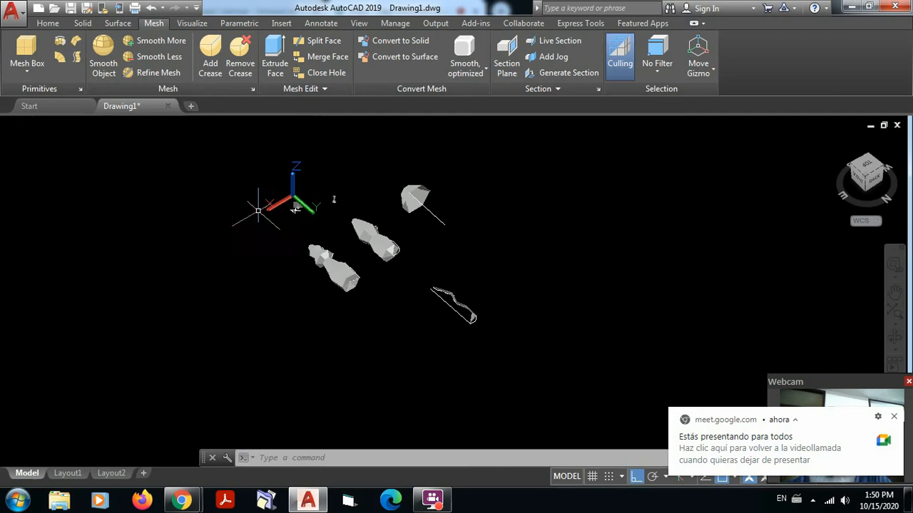
- Draw a rectangle about 8739 by 9099 units in the empty area beyond the existing meshes
{"action": "scroll", "coordinate": [554, 299], "scroll_direction": "up", "scroll_amount": 3}
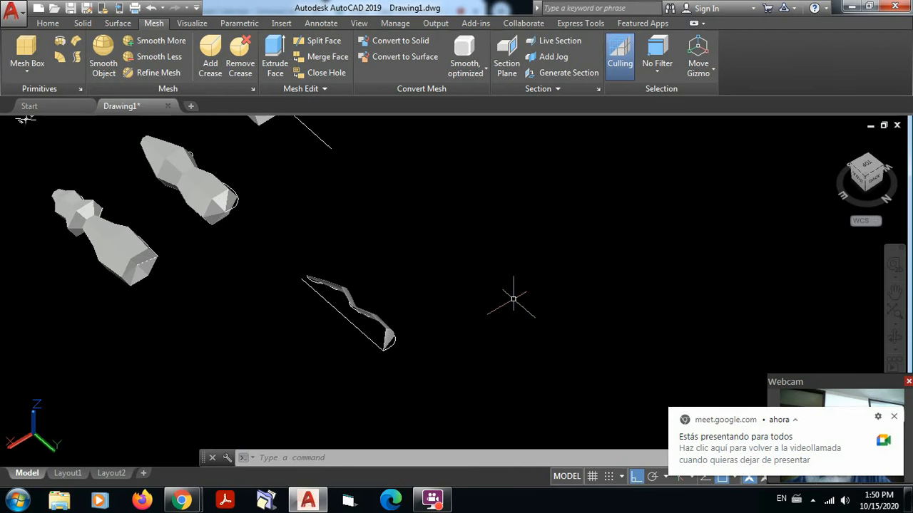
{"action": "scroll", "coordinate": [511, 305], "scroll_direction": "down", "scroll_amount": 2}
{"action": "middle_click", "coordinate": [561, 175]}
{"action": "middle_click", "coordinate": [561, 176]}
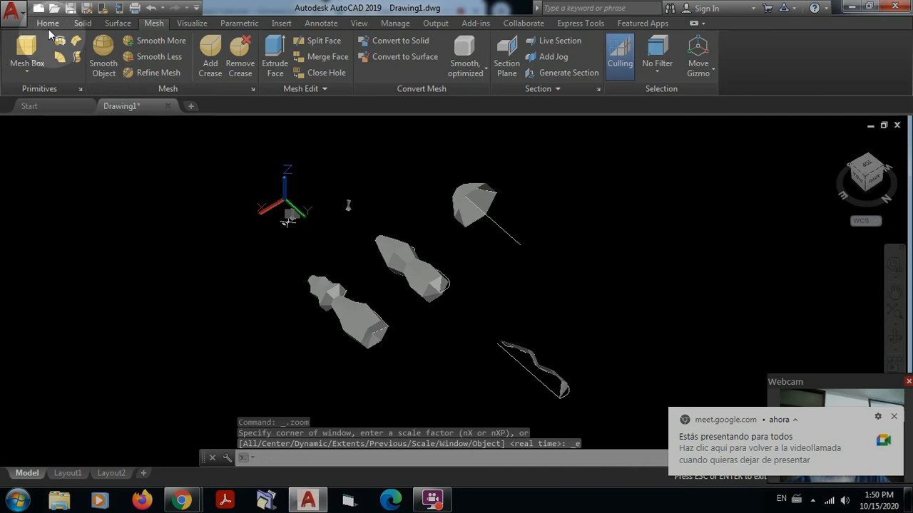
{"action": "left_click", "coordinate": [48, 22]}
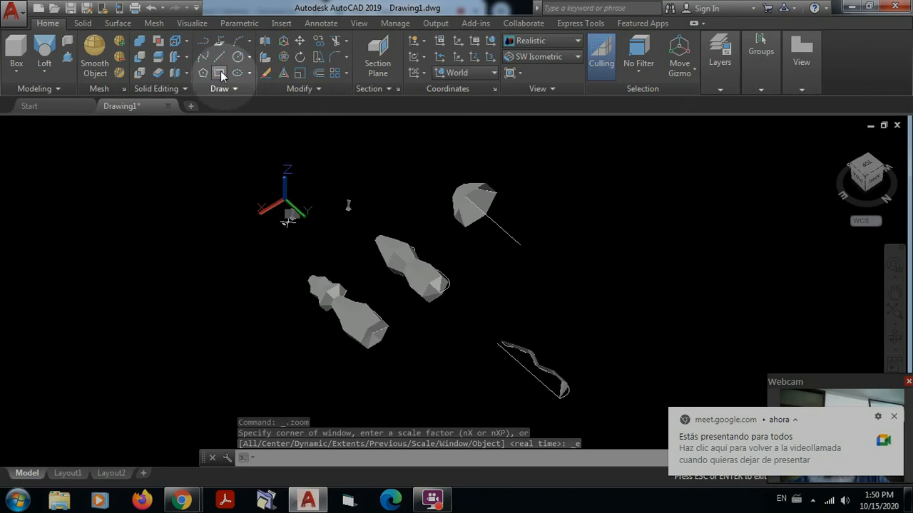
{"action": "type", "text": "rec"}
{"action": "key", "text": "Return"}
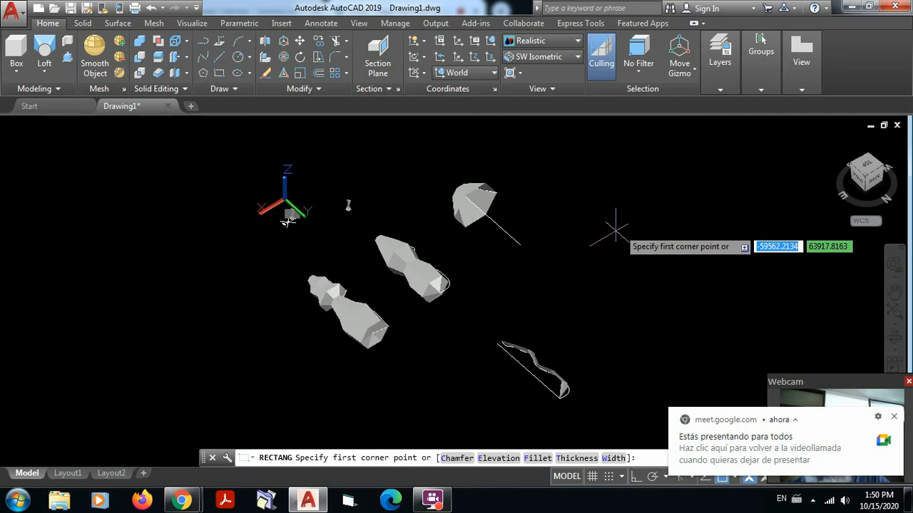
{"action": "scroll", "coordinate": [615, 253], "scroll_direction": "up", "scroll_amount": 2}
{"action": "scroll", "coordinate": [599, 236], "scroll_direction": "up", "scroll_amount": 3}
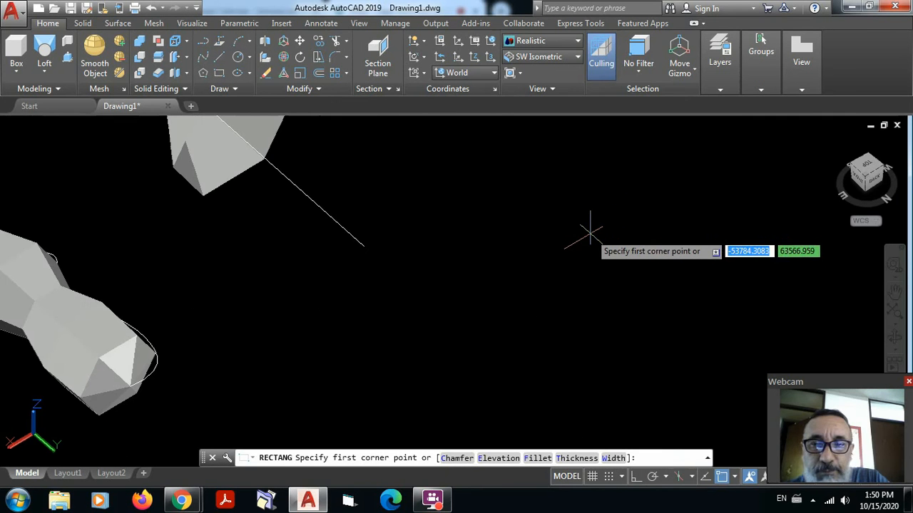
{"action": "middle_click_drag", "start_coordinate": [608, 232], "coordinate": [351, 314]}
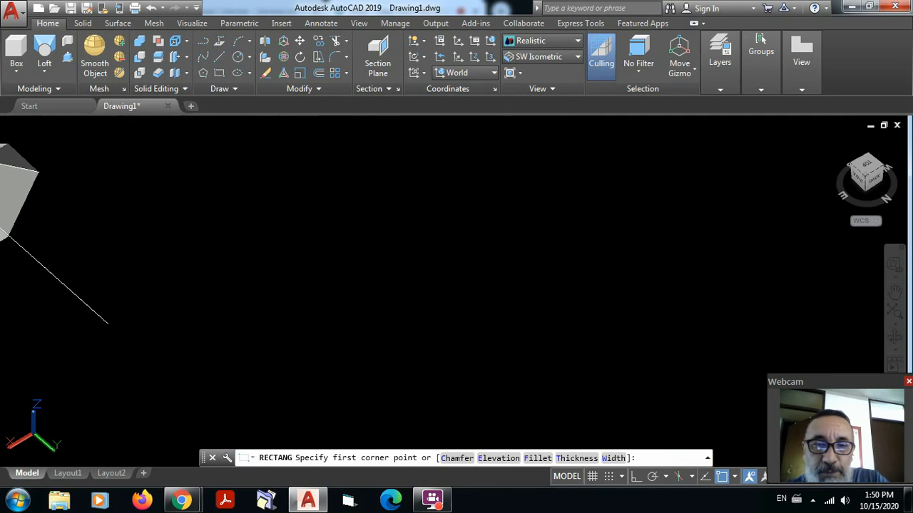
{"action": "left_click", "coordinate": [400, 252]}
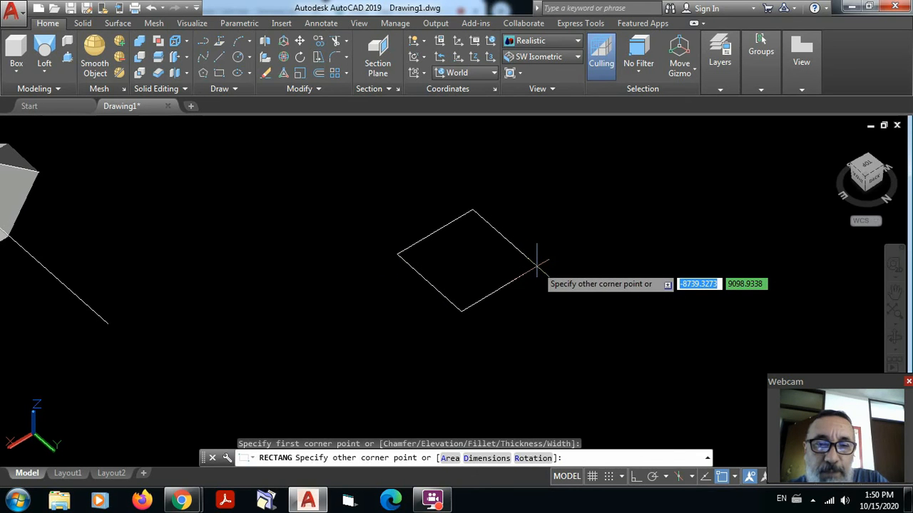
{"action": "left_click", "coordinate": [537, 265]}
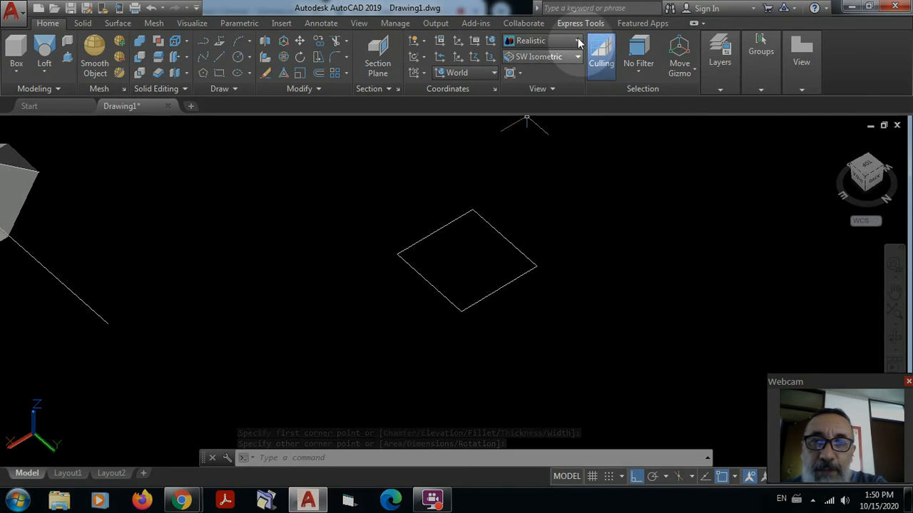
- Set the visual style to 2D Wireframe and copy the rectangle once along the Y axis, clear of the original
{"action": "left_click", "coordinate": [534, 40]}
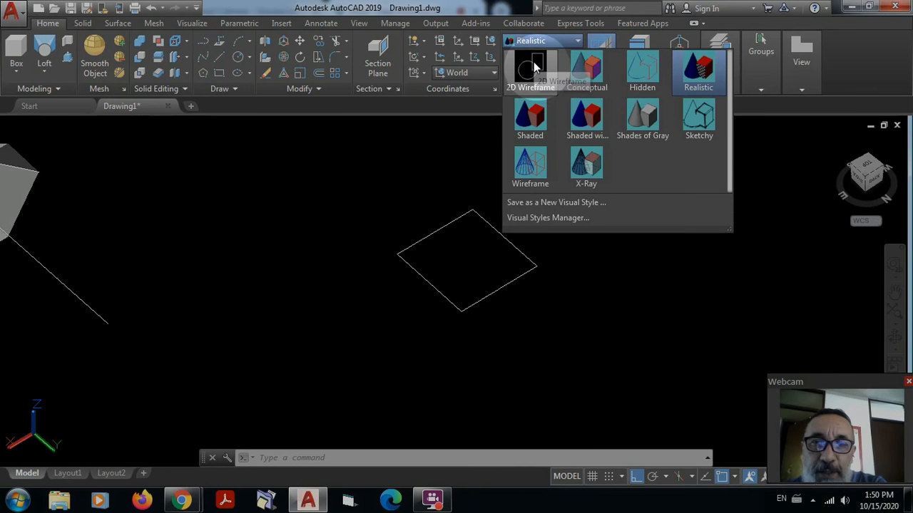
{"action": "left_click", "coordinate": [628, 258]}
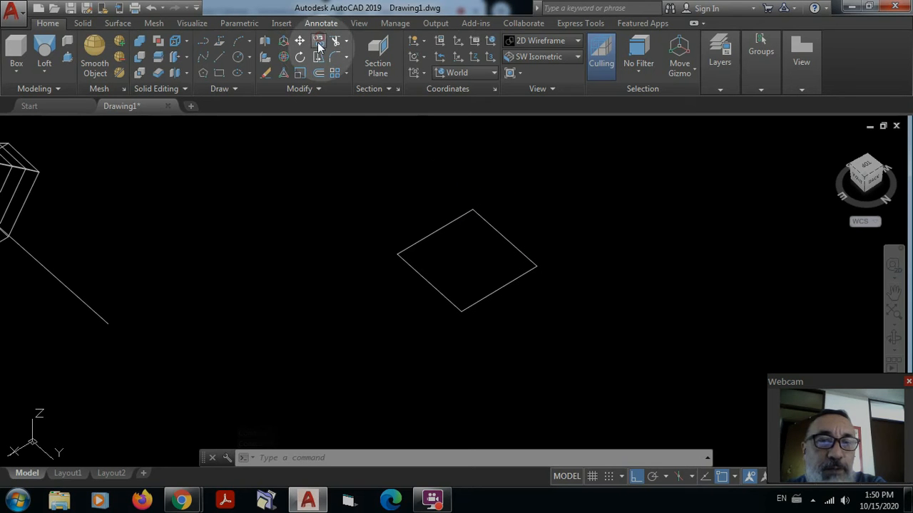
{"action": "left_click", "coordinate": [317, 40]}
{"action": "left_click", "coordinate": [569, 290]}
{"action": "left_click", "coordinate": [345, 180]}
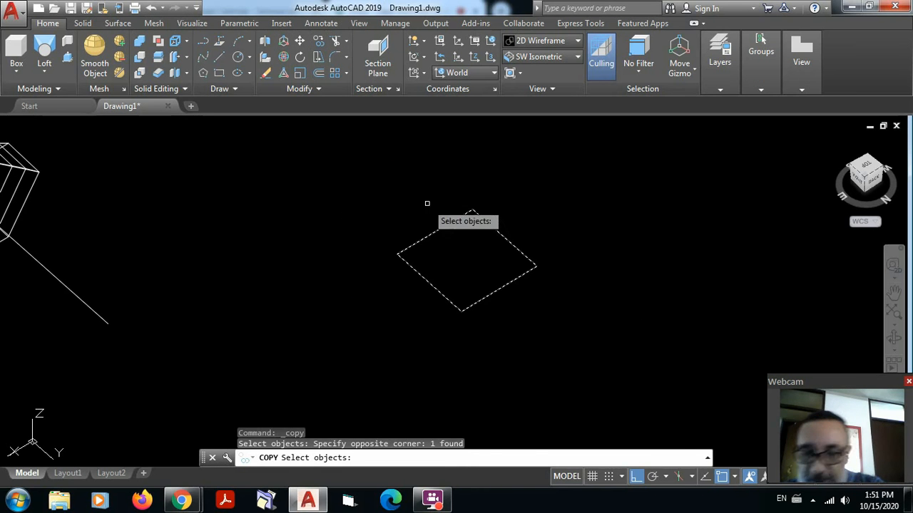
{"action": "key", "text": "Return"}
{"action": "left_click", "coordinate": [555, 215]}
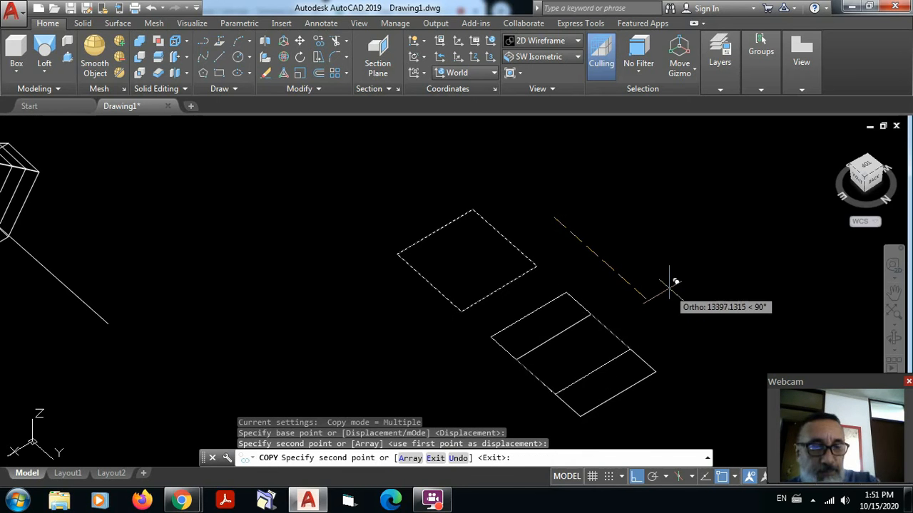
{"action": "key", "text": "Escape"}
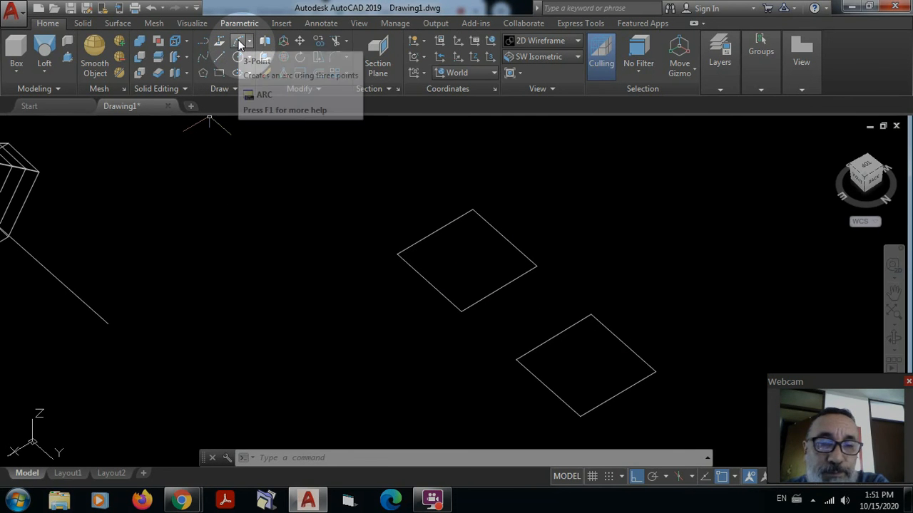
- Move the UCS origin to the original rectangle's nearest corner and point its Z axis along the edge away from the copy
{"action": "left_click", "coordinate": [239, 45]}
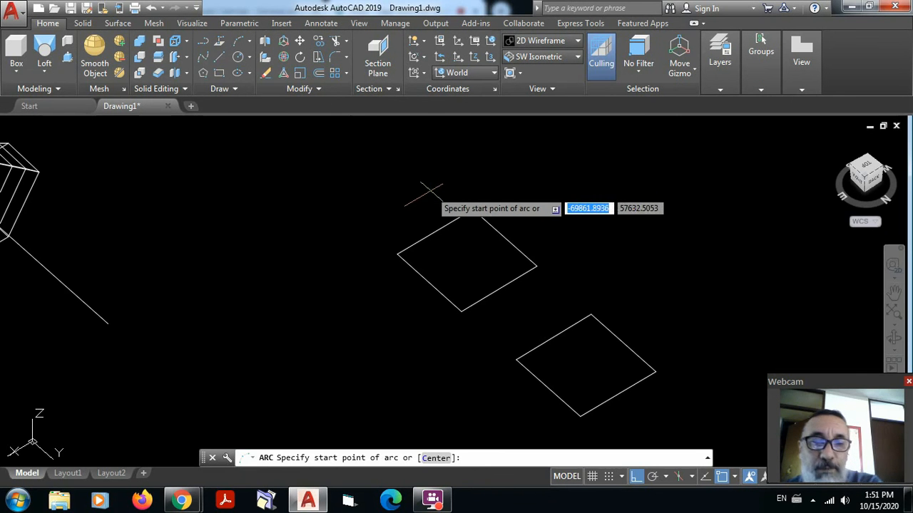
{"action": "key", "text": "Escape"}
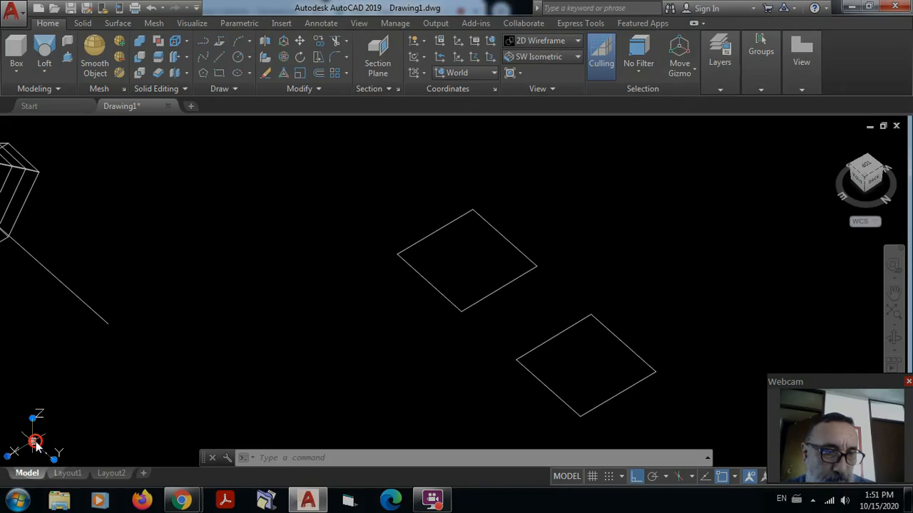
{"action": "left_click", "coordinate": [32, 442]}
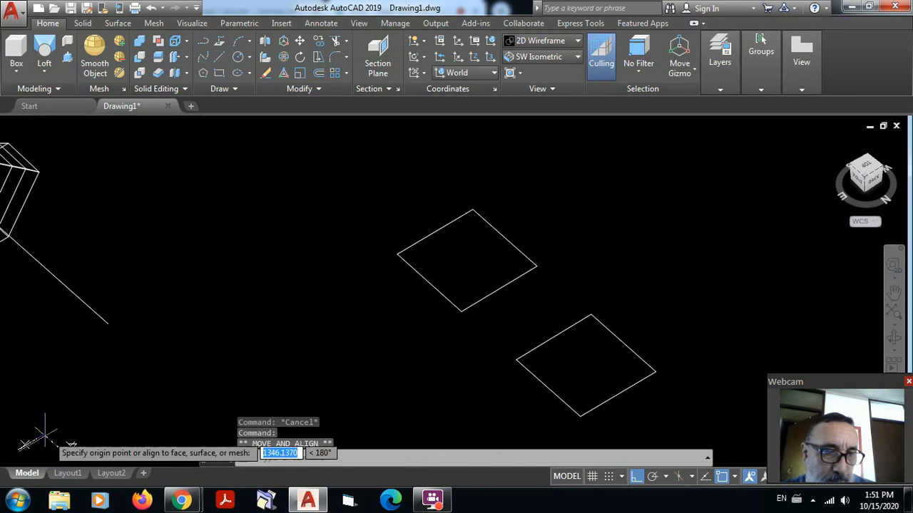
{"action": "left_click", "coordinate": [461, 312]}
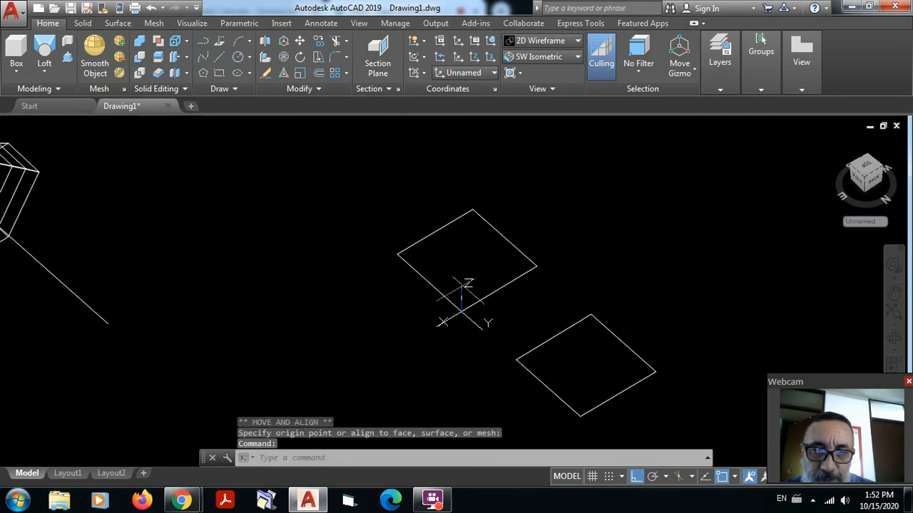
{"action": "left_click", "coordinate": [462, 288]}
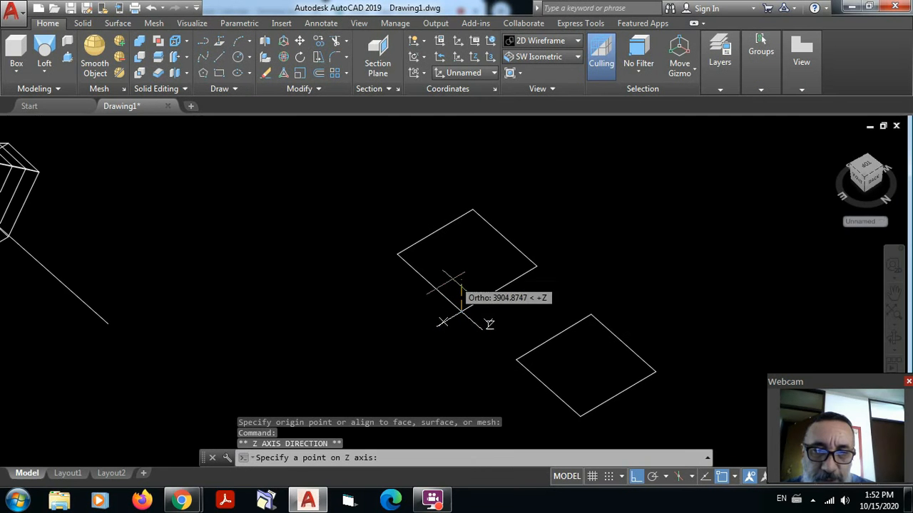
{"action": "left_click", "coordinate": [398, 254]}
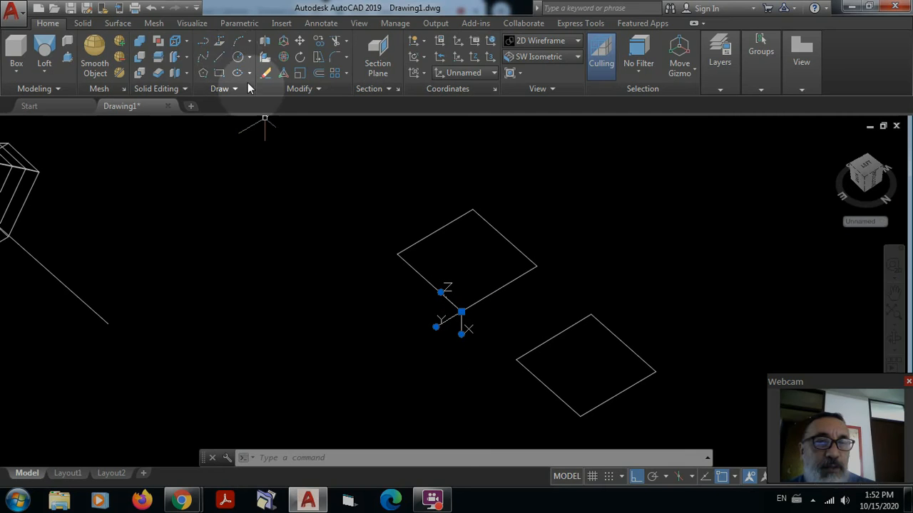
- Try to draw a three-point arc from the midpoint of the rectangle's edge facing the copy, with that edge's far corner as second point
{"action": "left_click", "coordinate": [239, 42]}
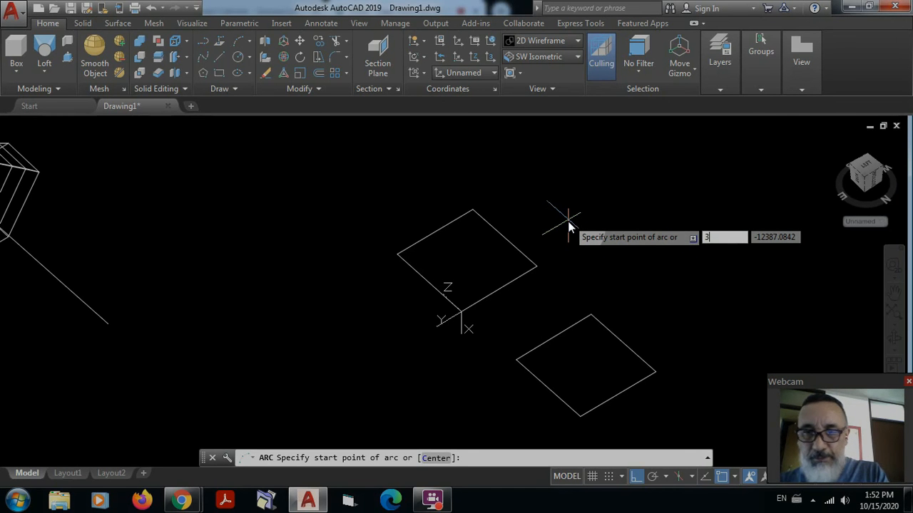
{"action": "key", "text": "Escape"}
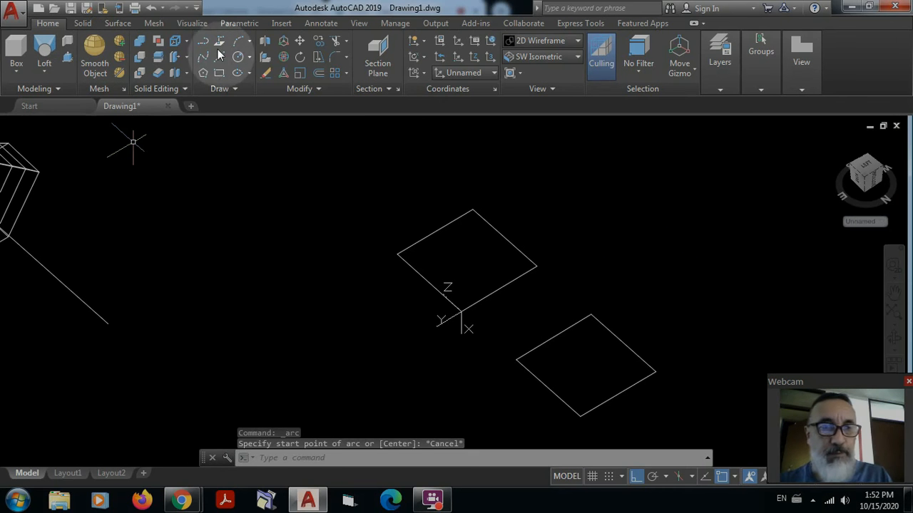
{"action": "left_click", "coordinate": [238, 41]}
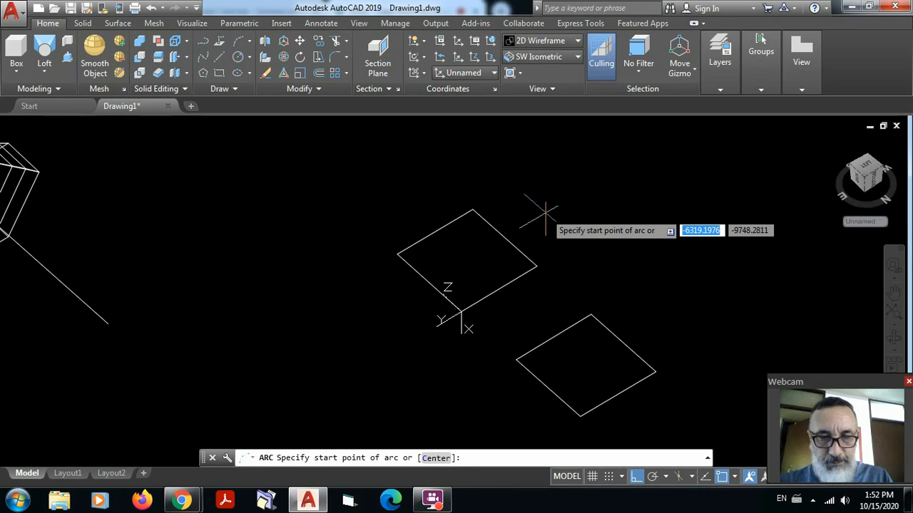
{"action": "left_click", "coordinate": [498, 289]}
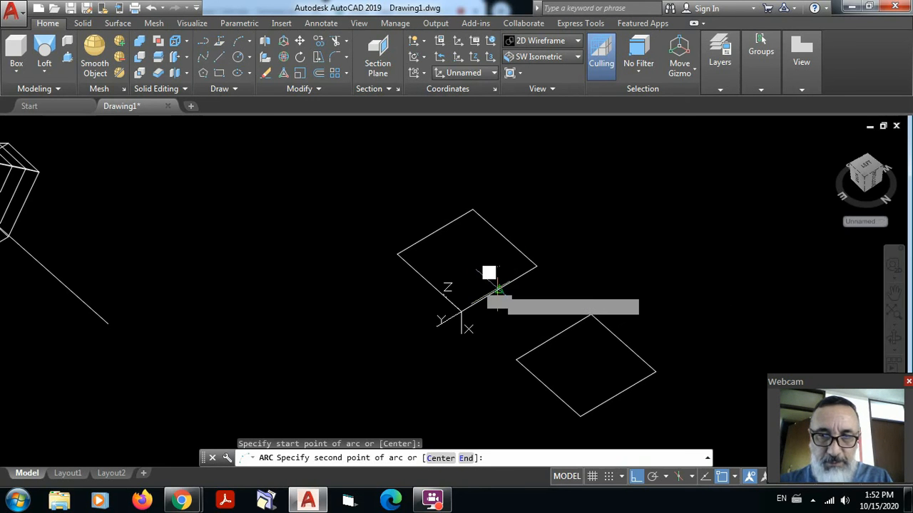
{"action": "left_click", "coordinate": [536, 266]}
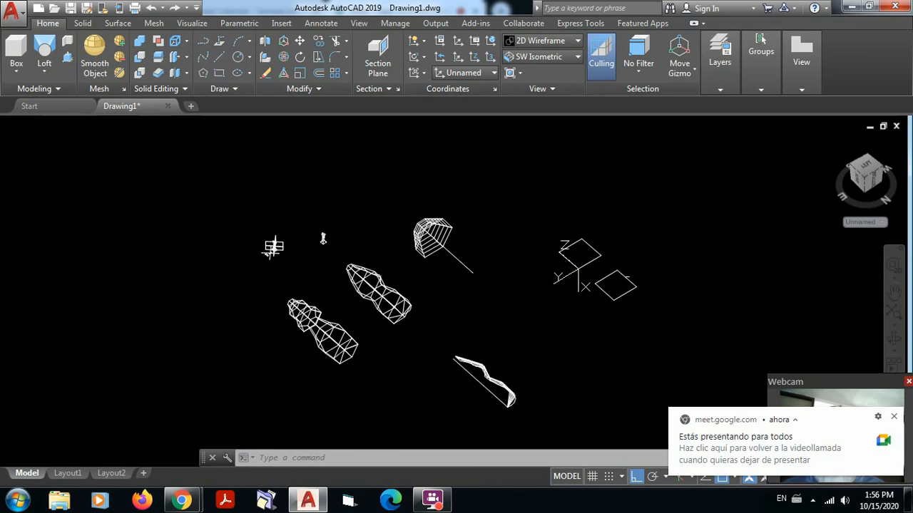
{"action": "scroll", "coordinate": [596, 262], "scroll_direction": "up", "scroll_amount": 5}
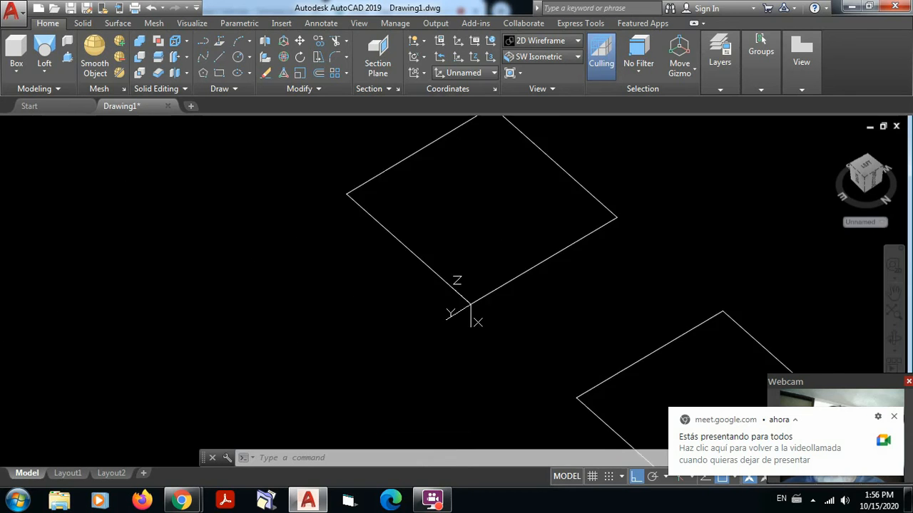
{"action": "scroll", "coordinate": [582, 242], "scroll_direction": "down", "scroll_amount": 2}
{"action": "middle_click_drag", "start_coordinate": [583, 242], "coordinate": [527, 282]}
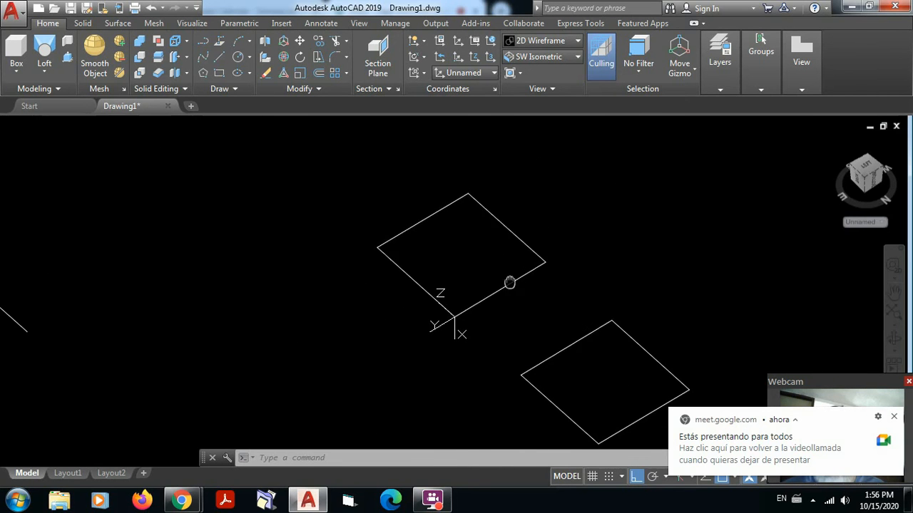
{"action": "scroll", "coordinate": [509, 280], "scroll_direction": "up", "scroll_amount": 4}
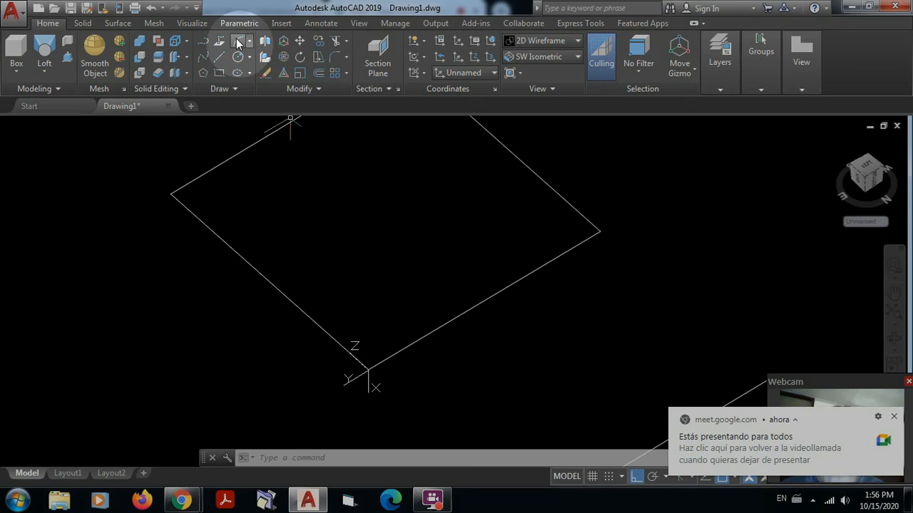
{"action": "left_click", "coordinate": [237, 40]}
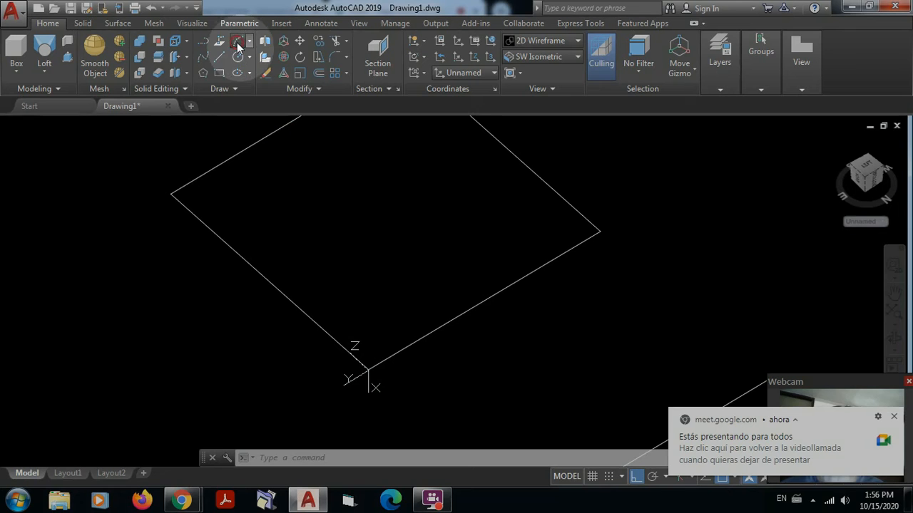
{"action": "left_click", "coordinate": [482, 301]}
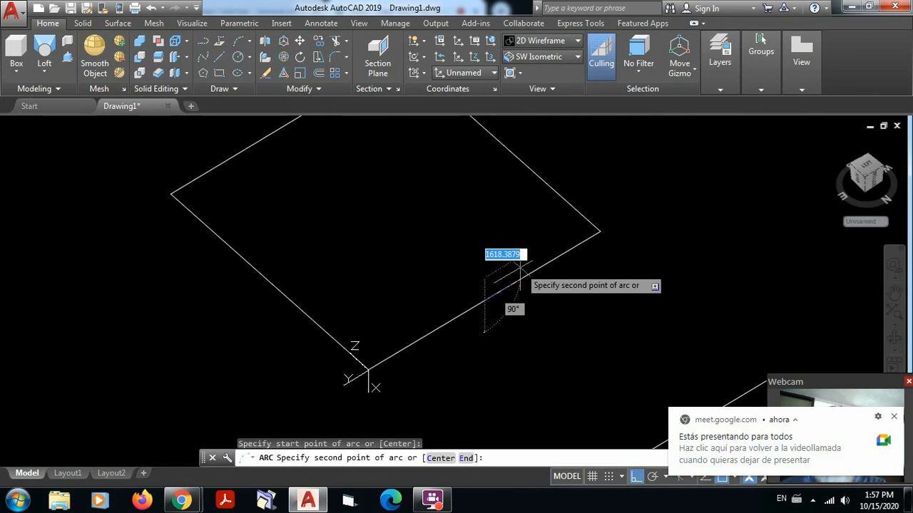
{"action": "key", "text": "Escape"}
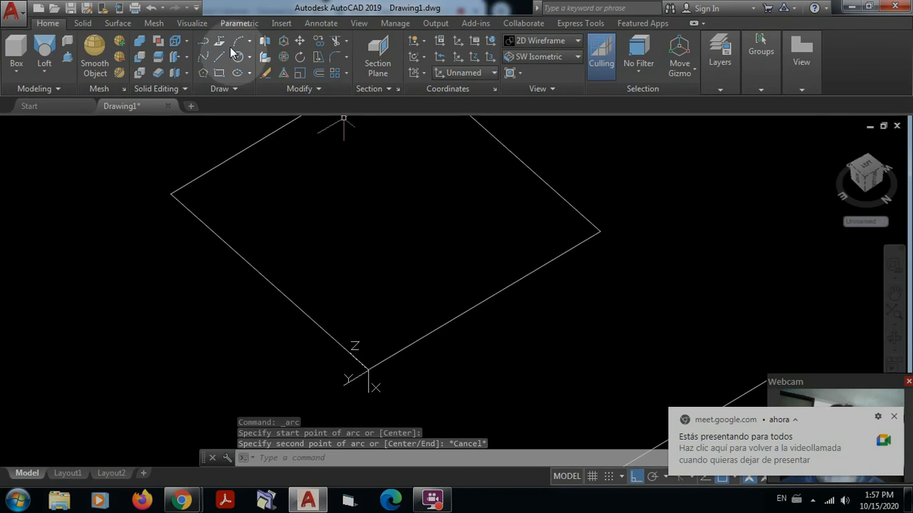
{"action": "left_click", "coordinate": [234, 39]}
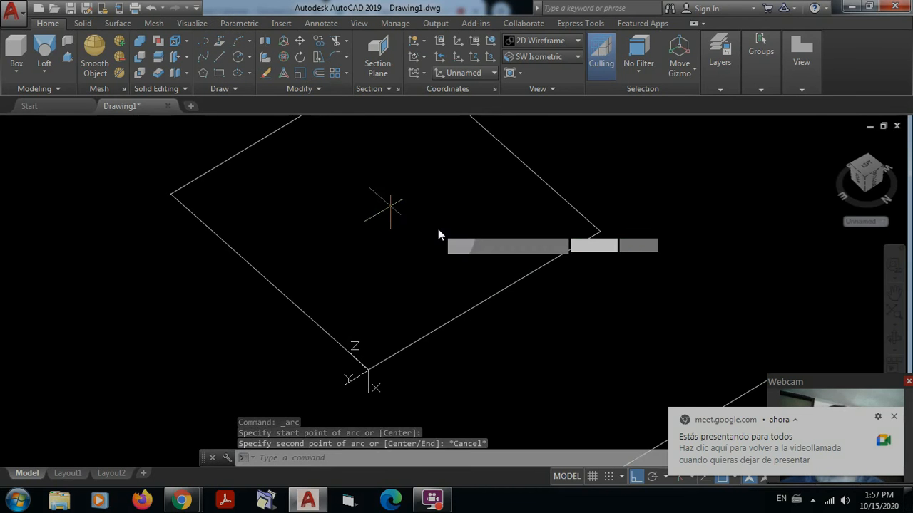
{"action": "type", "text": "c"}
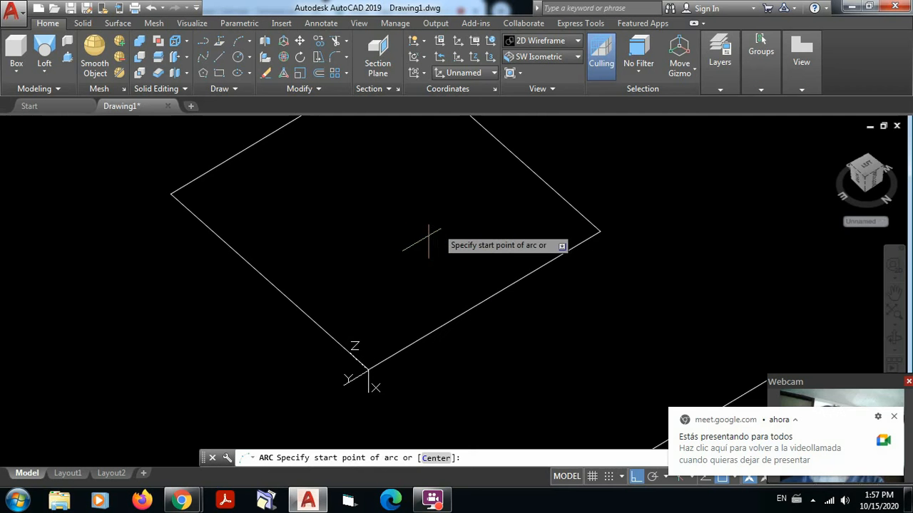
{"action": "key", "text": "Return"}
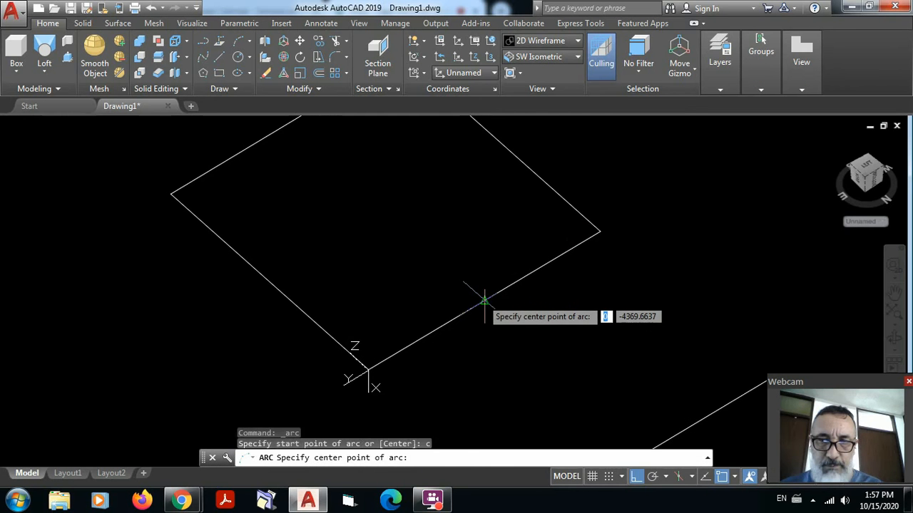
{"action": "left_click", "coordinate": [482, 301]}
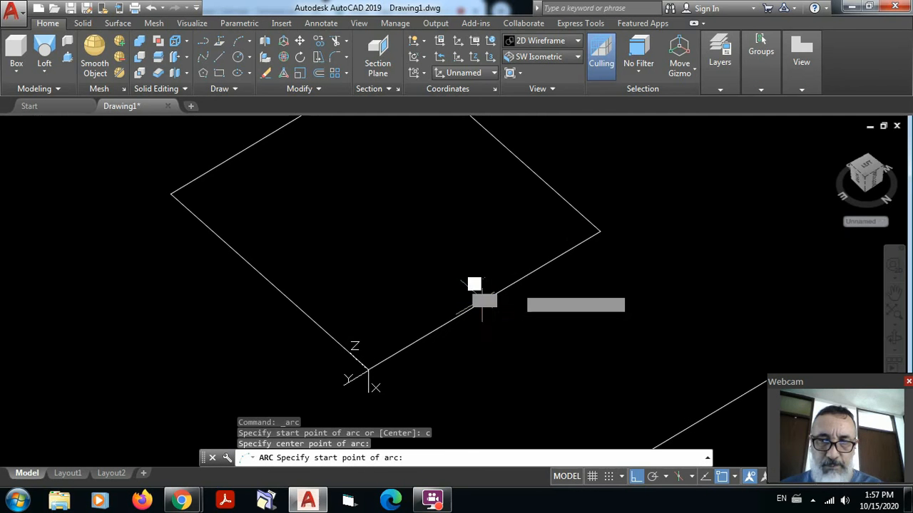
{"action": "left_click", "coordinate": [600, 231]}
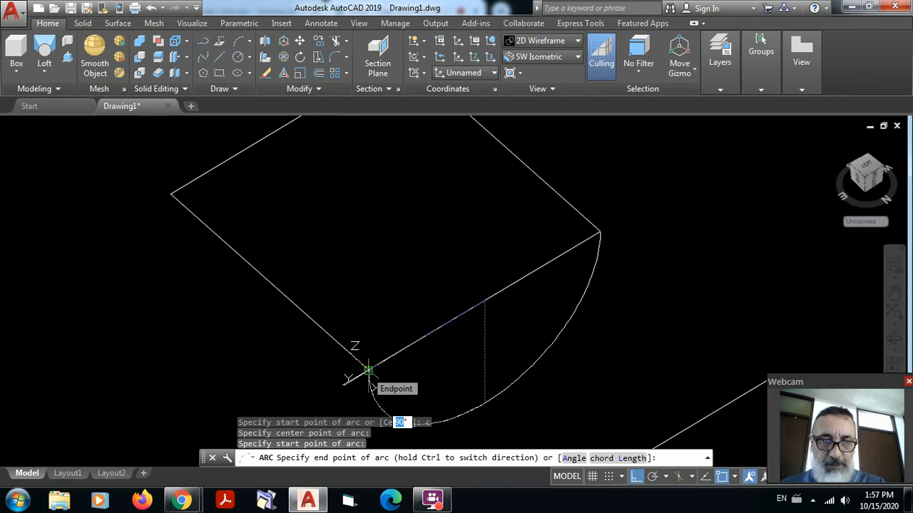
{"action": "key", "text": "Escape"}
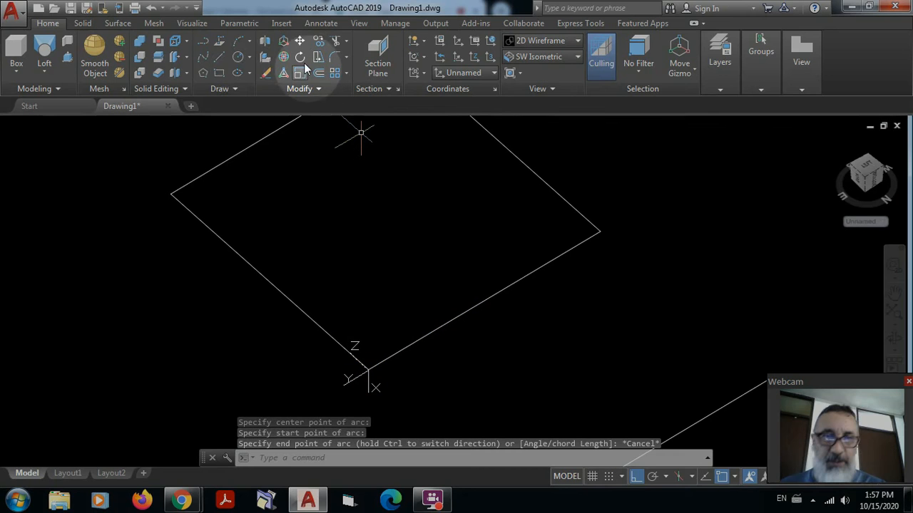
- Draw a semicircular arc centred on the midpoint of the rectangle's edge facing the copy, from the UCS origin corner to that edge's far corner
{"action": "left_click", "coordinate": [238, 41]}
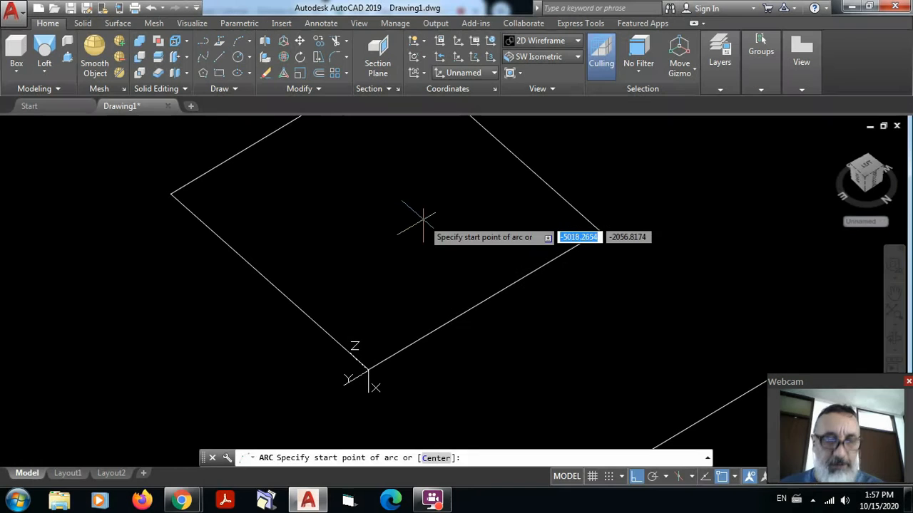
{"action": "type", "text": "c"}
{"action": "key", "text": "Return"}
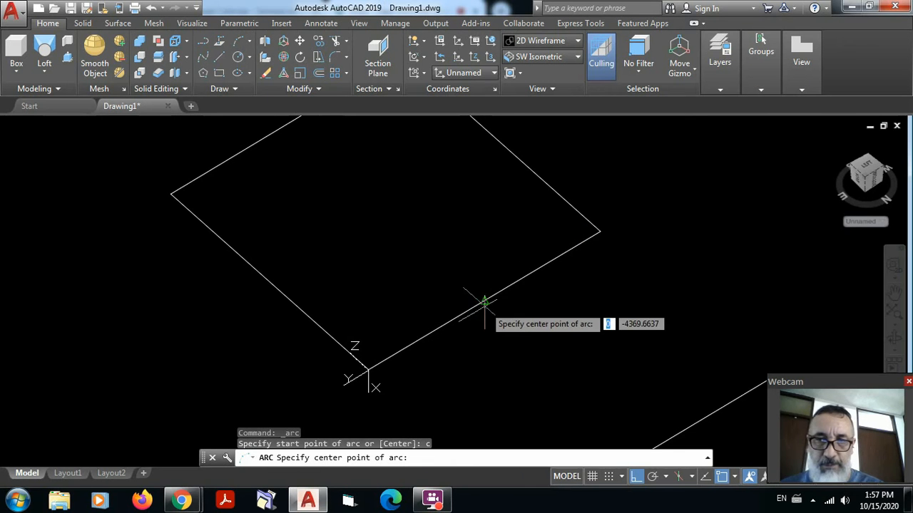
{"action": "left_click", "coordinate": [484, 300]}
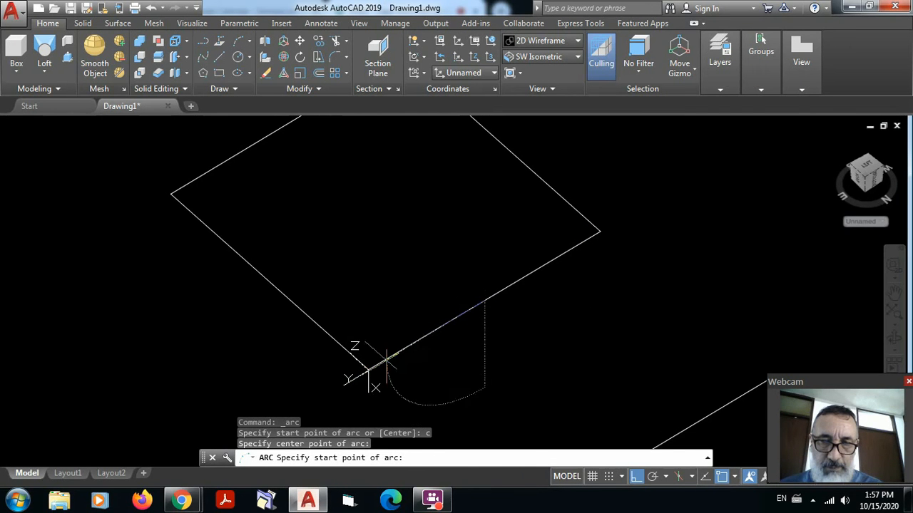
{"action": "left_click", "coordinate": [368, 370]}
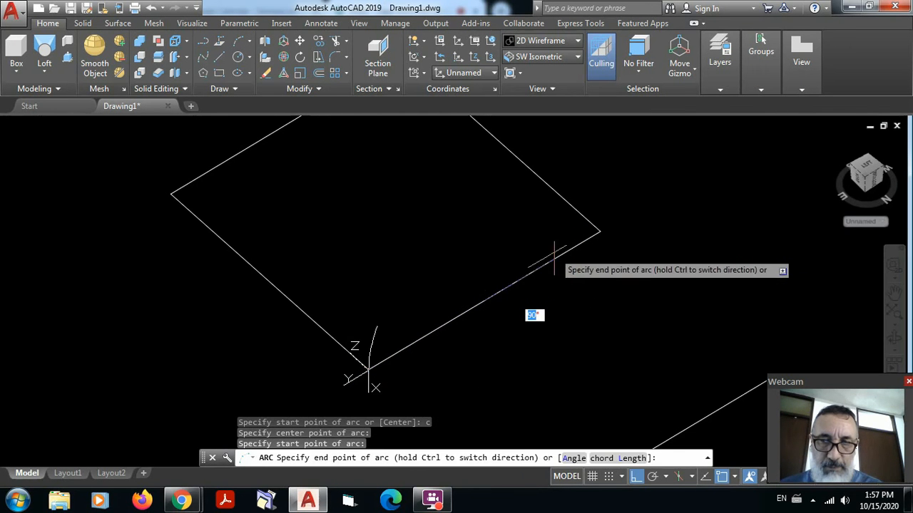
{"action": "left_click", "coordinate": [601, 231]}
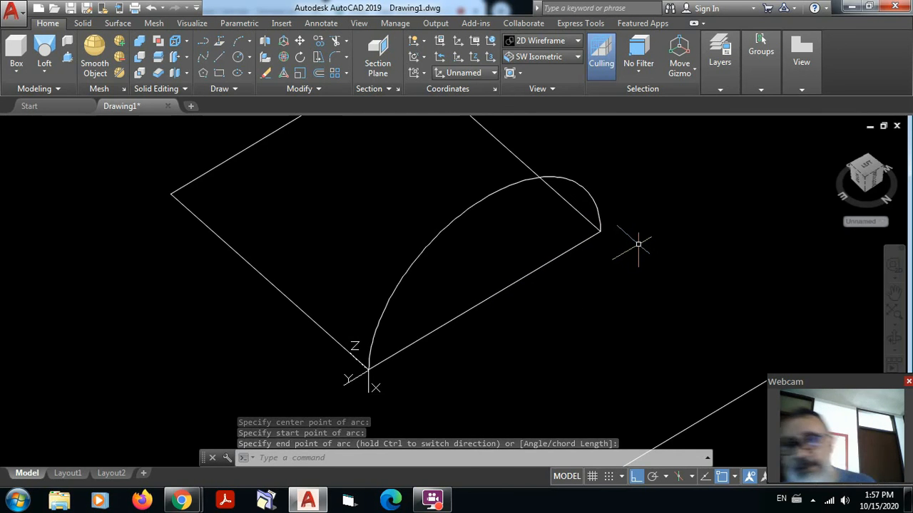
- Copy the semicircular arc onto the rectangle's opposite parallel edge, using matching corner endpoints as base and destination points
{"action": "scroll", "coordinate": [643, 190], "scroll_direction": "down", "scroll_amount": 4}
{"action": "middle_click_drag", "start_coordinate": [644, 191], "coordinate": [630, 299]}
{"action": "scroll", "coordinate": [613, 307], "scroll_direction": "up", "scroll_amount": 2}
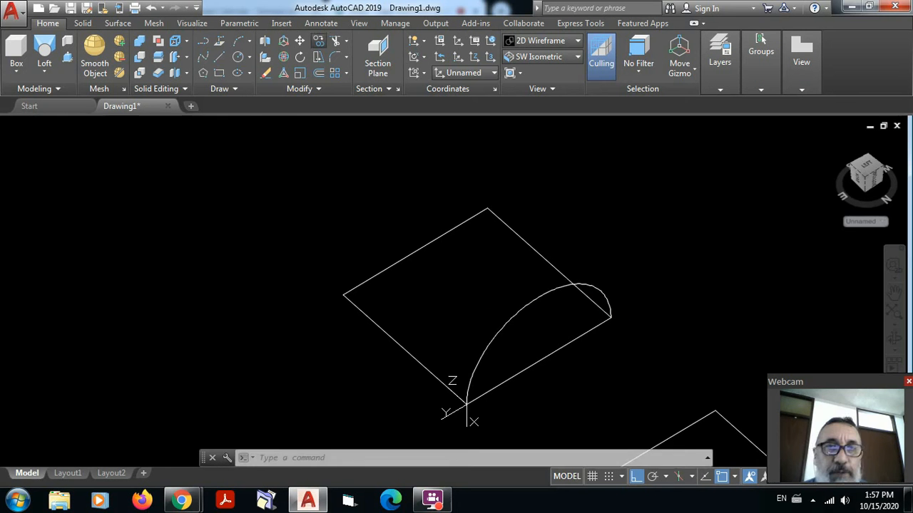
{"action": "left_click", "coordinate": [319, 41]}
{"action": "left_click", "coordinate": [547, 304]}
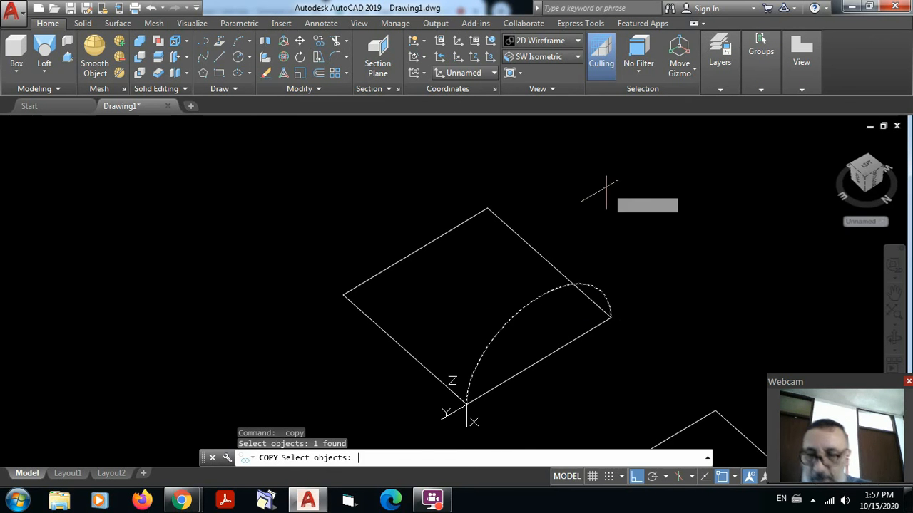
{"action": "key", "text": "Return"}
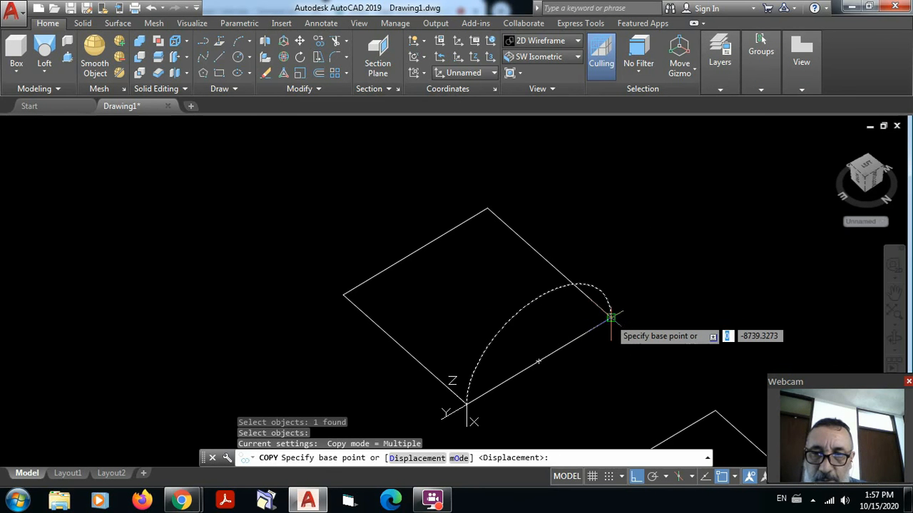
{"action": "left_click", "coordinate": [611, 317]}
{"action": "left_click", "coordinate": [488, 208]}
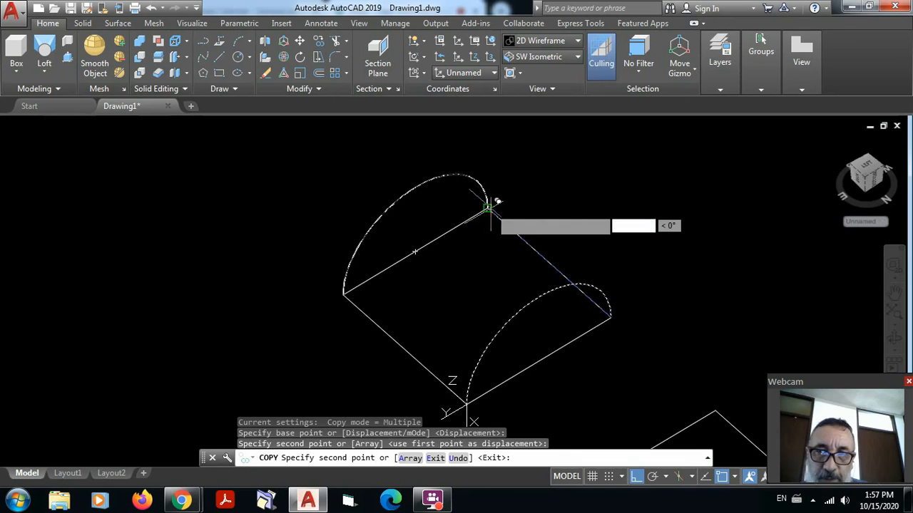
{"action": "key", "text": "Escape"}
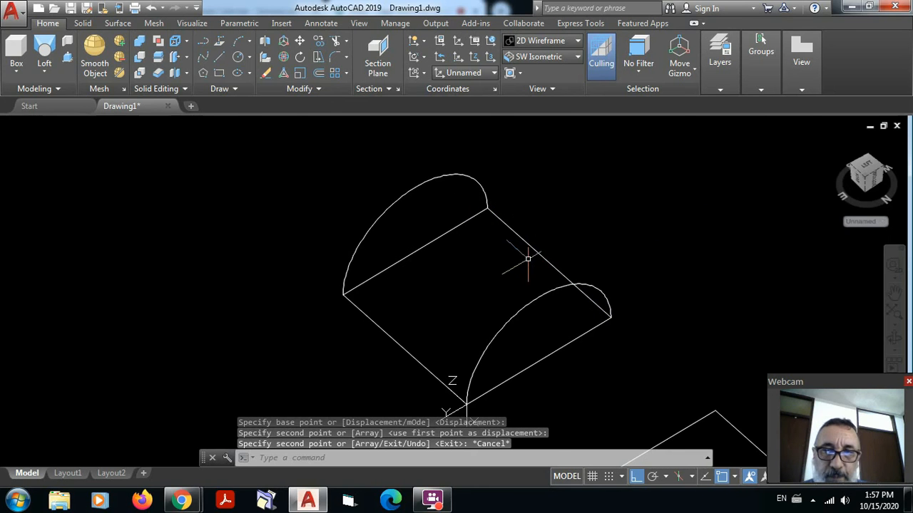
- Point the UCS Z axis along the rectangle's edge facing the copy, towards that edge's far corner
{"action": "scroll", "coordinate": [478, 368], "scroll_direction": "down", "scroll_amount": 4}
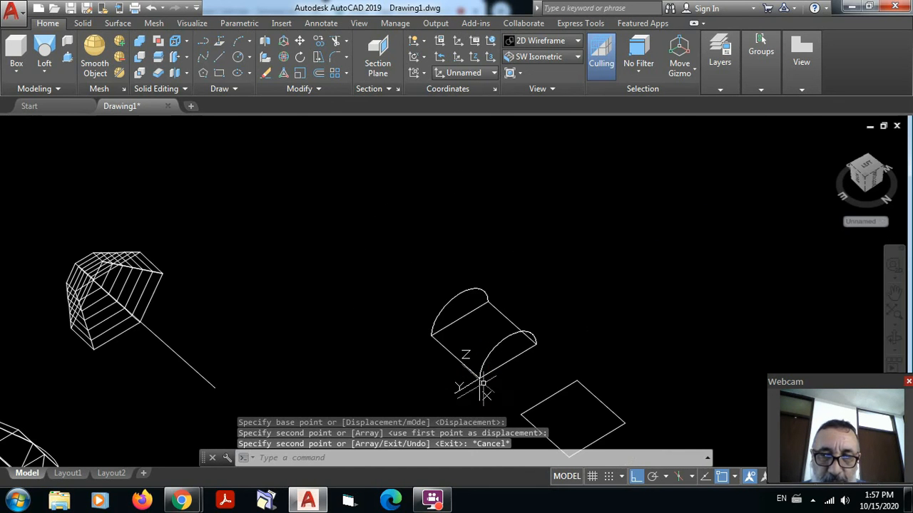
{"action": "left_click", "coordinate": [469, 385]}
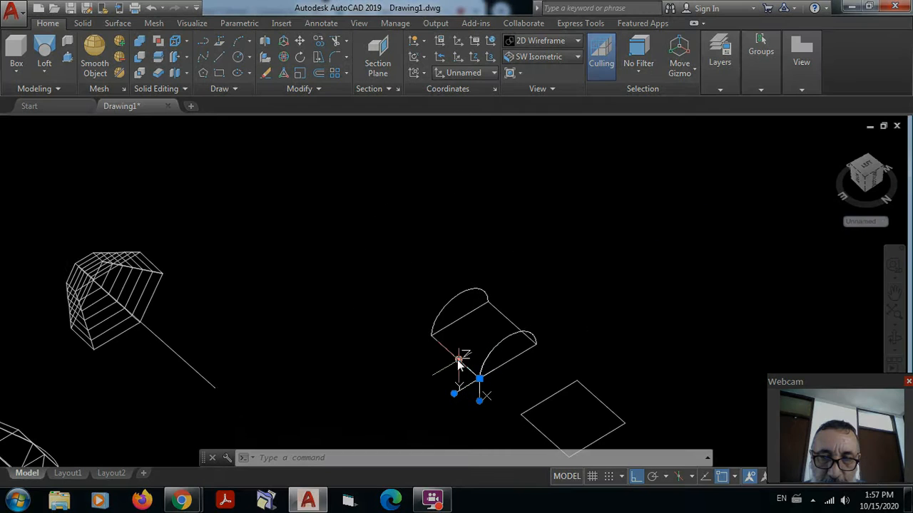
{"action": "left_click", "coordinate": [458, 359]}
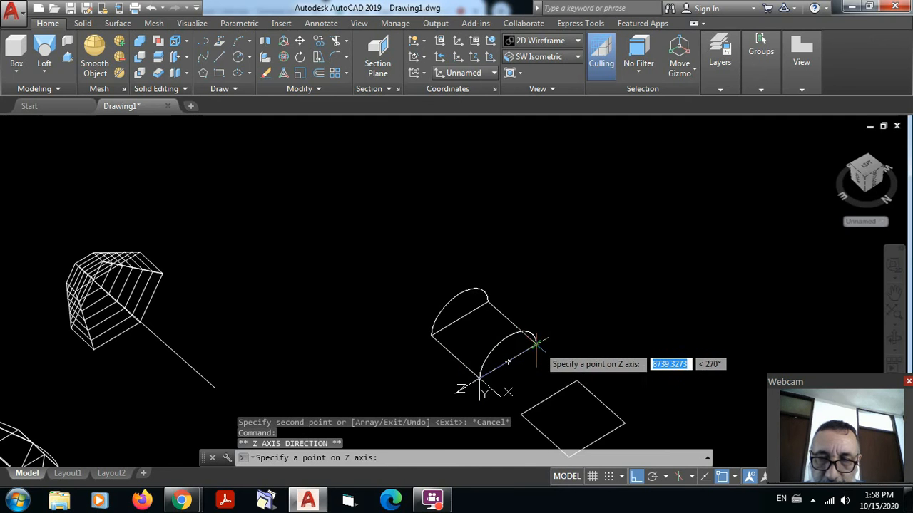
{"action": "left_click", "coordinate": [536, 346]}
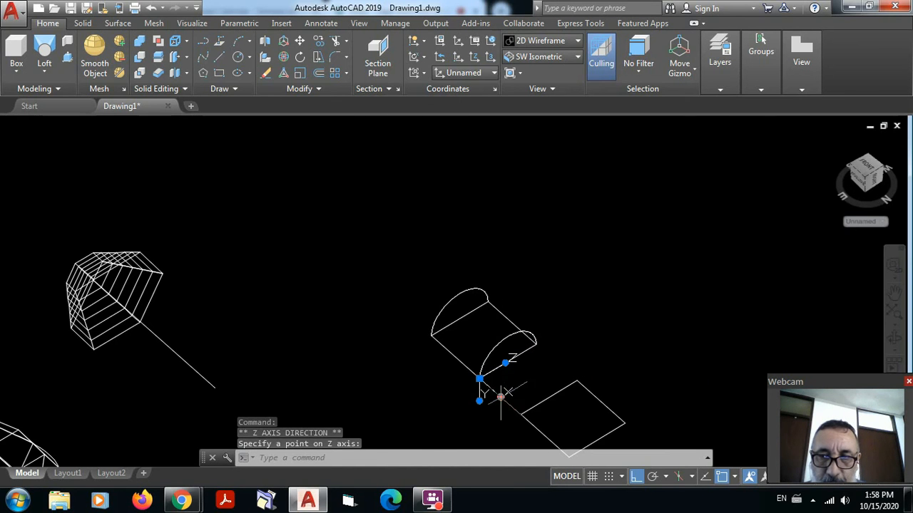
- Draw a semicircular arc centred on the midpoint of the adjacent edge without an arc, from its far corner to the UCS origin corner
{"action": "scroll", "coordinate": [510, 360], "scroll_direction": "up", "scroll_amount": 4}
{"action": "middle_click_drag", "start_coordinate": [519, 325], "coordinate": [591, 220]}
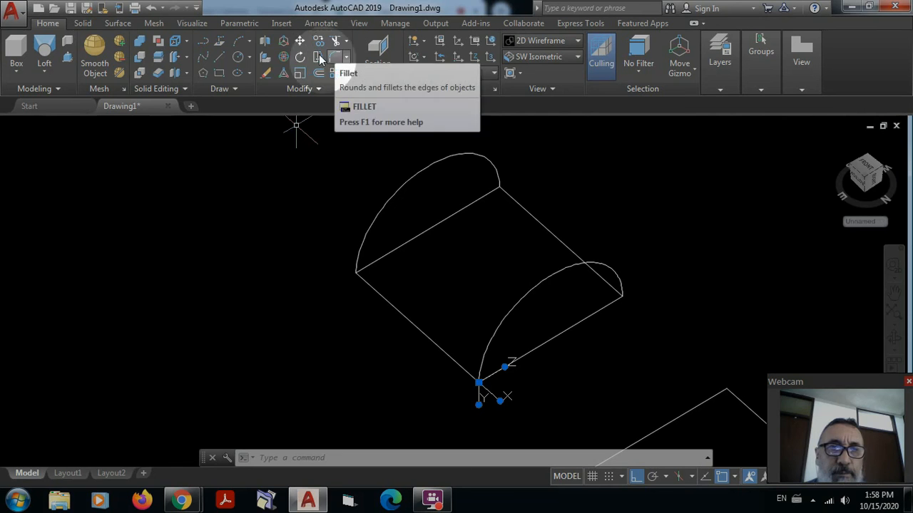
{"action": "left_click", "coordinate": [238, 43]}
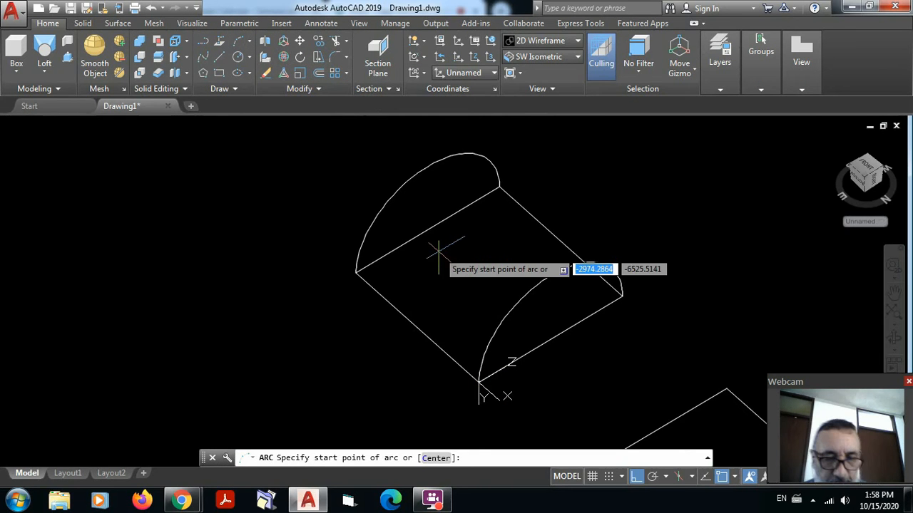
{"action": "type", "text": "c"}
{"action": "key", "text": "Return"}
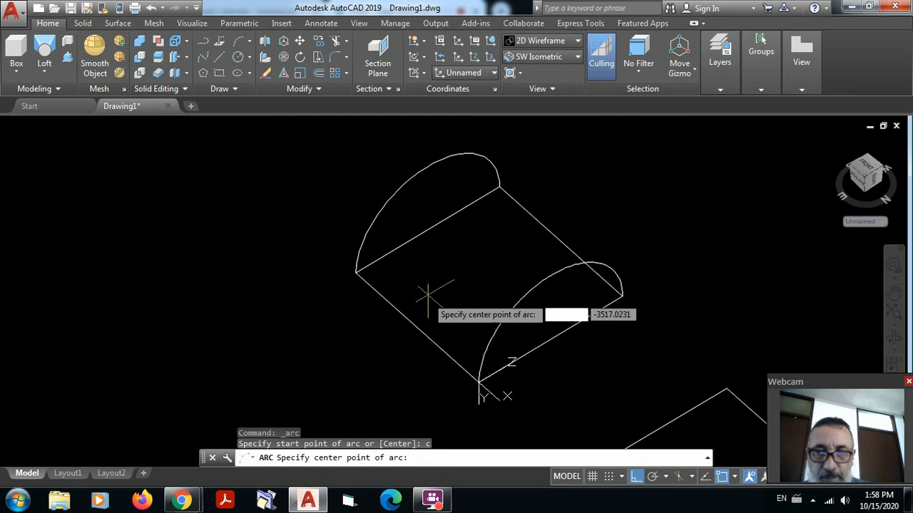
{"action": "left_click", "coordinate": [419, 329]}
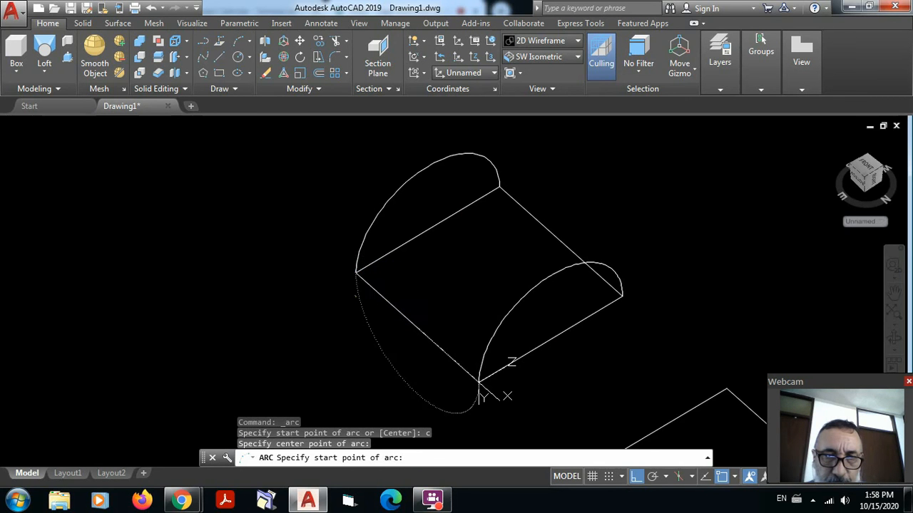
{"action": "left_click", "coordinate": [479, 385]}
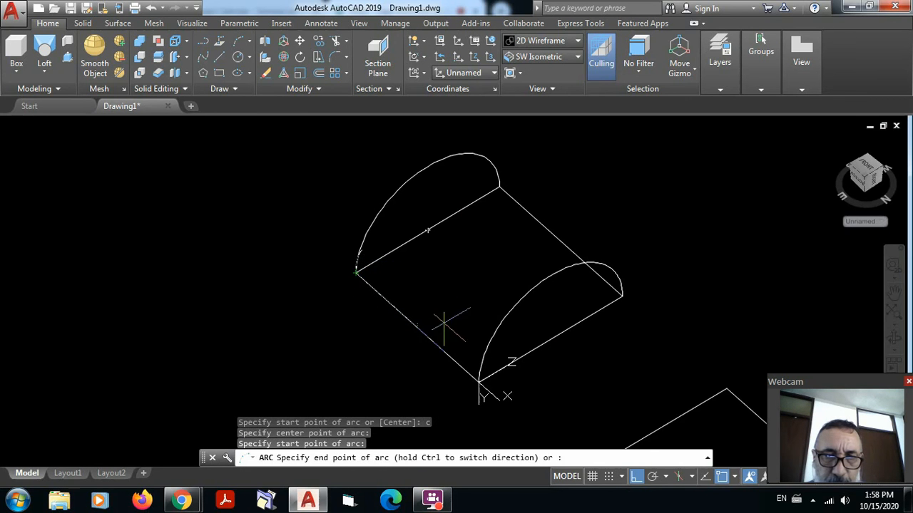
{"action": "left_click", "coordinate": [479, 383]}
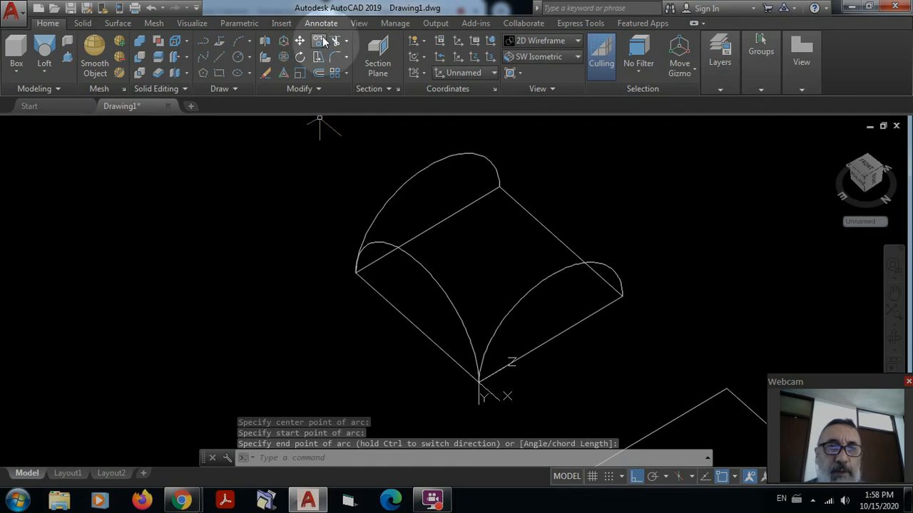
- Copy the new arc onto the rectangle's remaining edge, corner to corner, and restore the World UCS
{"action": "left_click", "coordinate": [319, 42]}
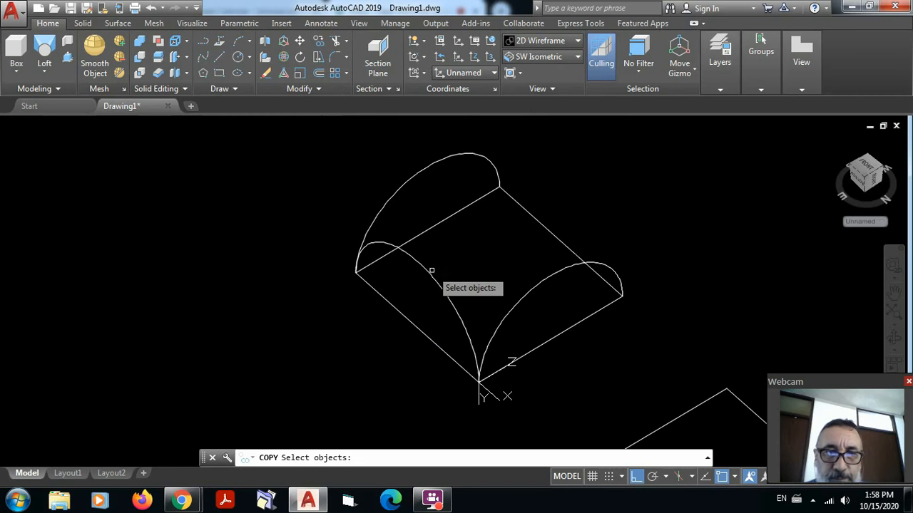
{"action": "left_click", "coordinate": [428, 273]}
{"action": "key", "text": "Return"}
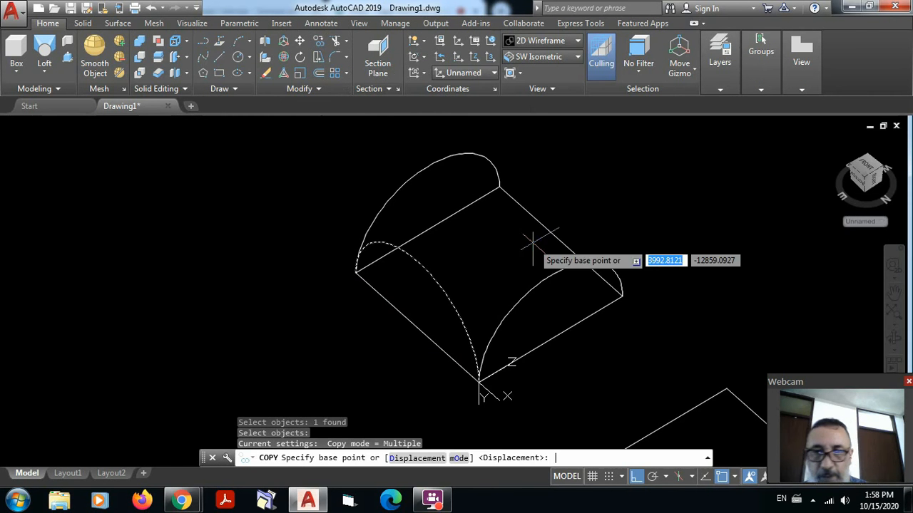
{"action": "left_click", "coordinate": [356, 271]}
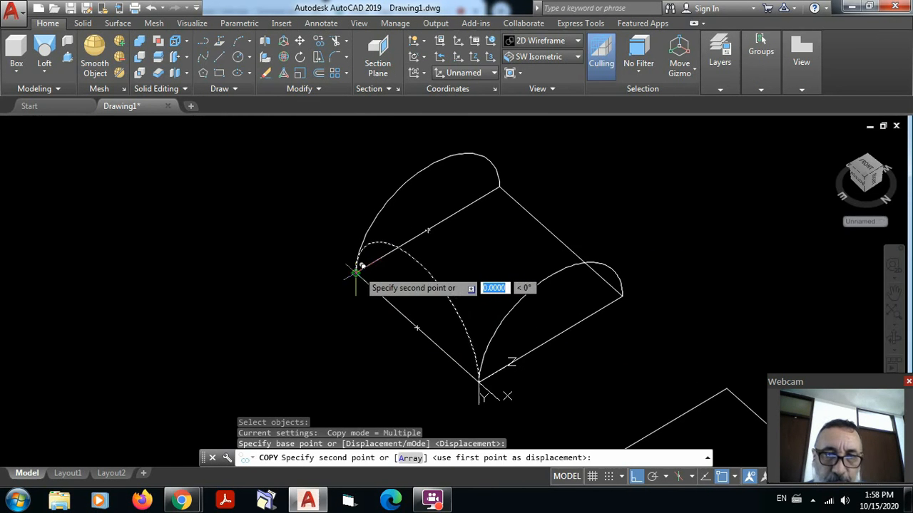
{"action": "left_click", "coordinate": [499, 187]}
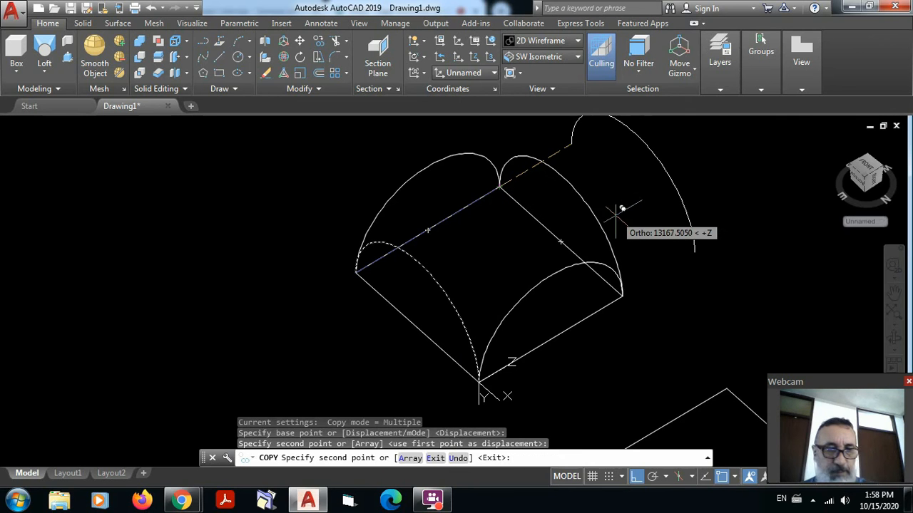
{"action": "key", "text": "Escape"}
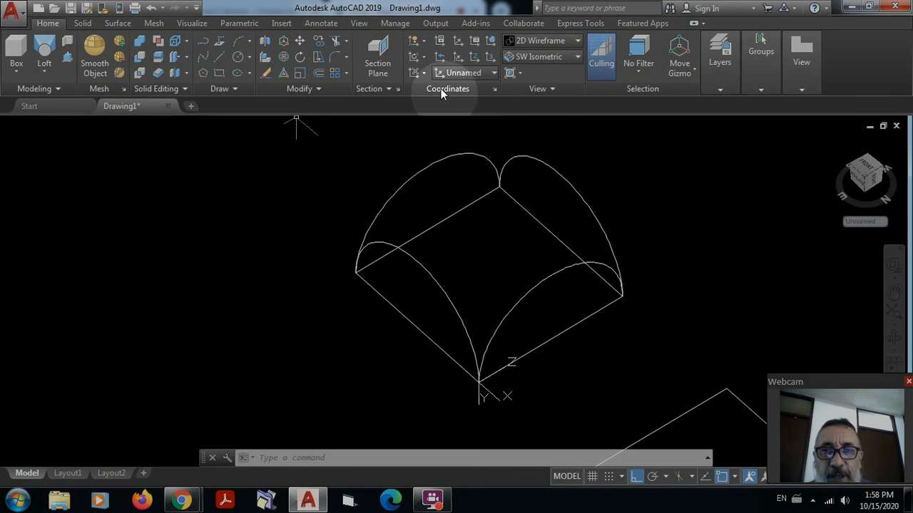
{"action": "left_click", "coordinate": [491, 42]}
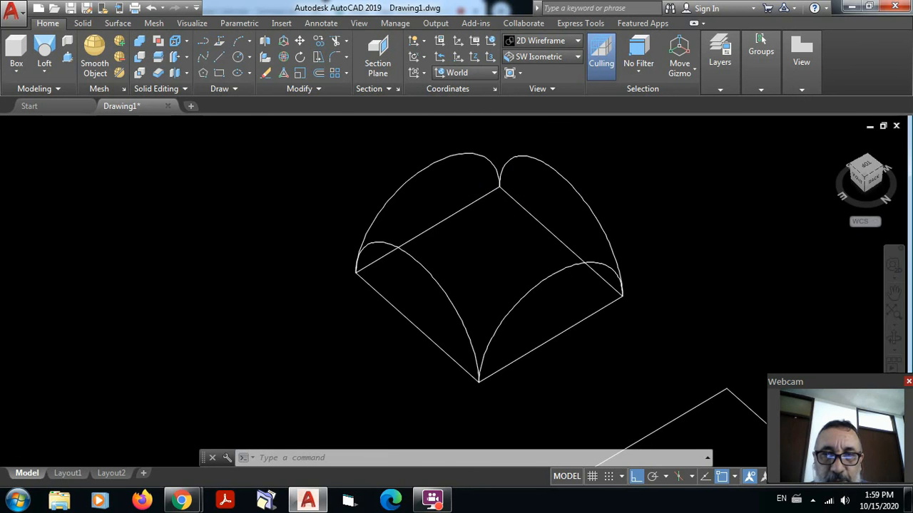
- Create an edge surface mesh bounded by the four semicircular arcs standing on the rectangle
{"action": "scroll", "coordinate": [538, 191], "scroll_direction": "up", "scroll_amount": 4}
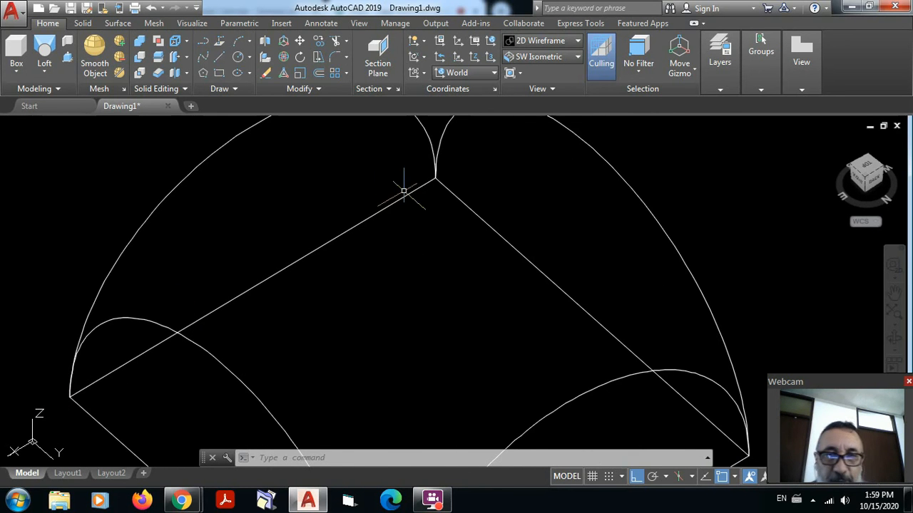
{"action": "scroll", "coordinate": [404, 187], "scroll_direction": "down", "scroll_amount": 2}
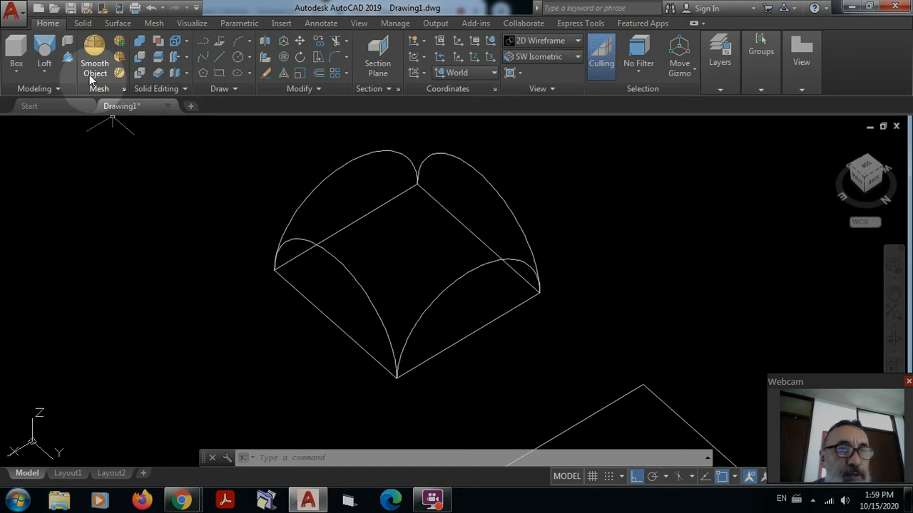
{"action": "left_click", "coordinate": [154, 24]}
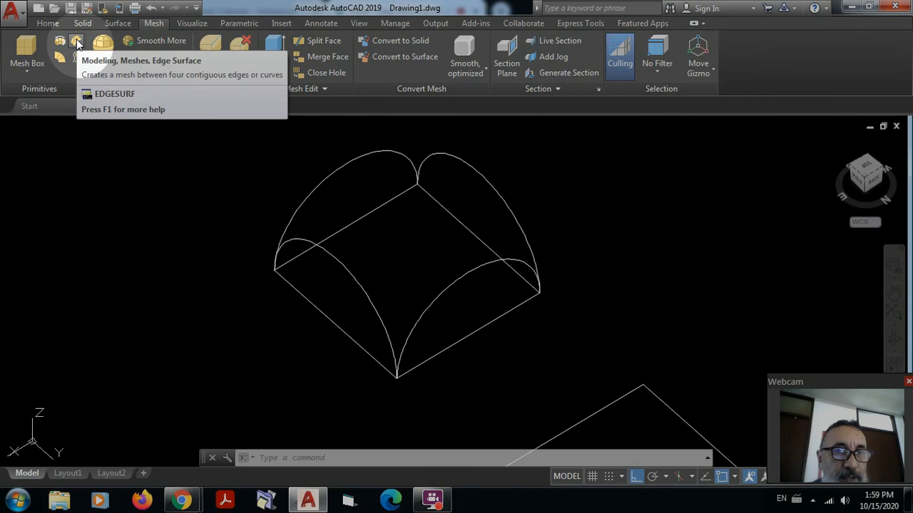
{"action": "left_click", "coordinate": [76, 43]}
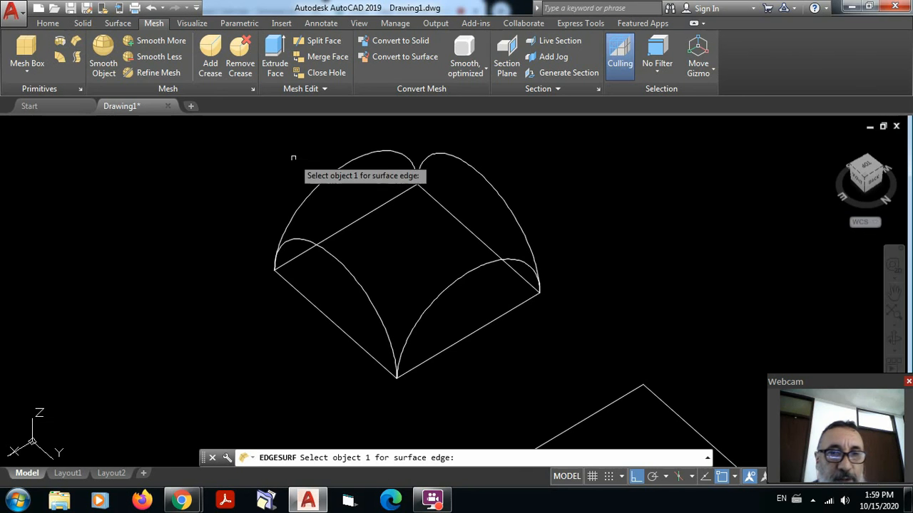
{"action": "left_click", "coordinate": [342, 165]}
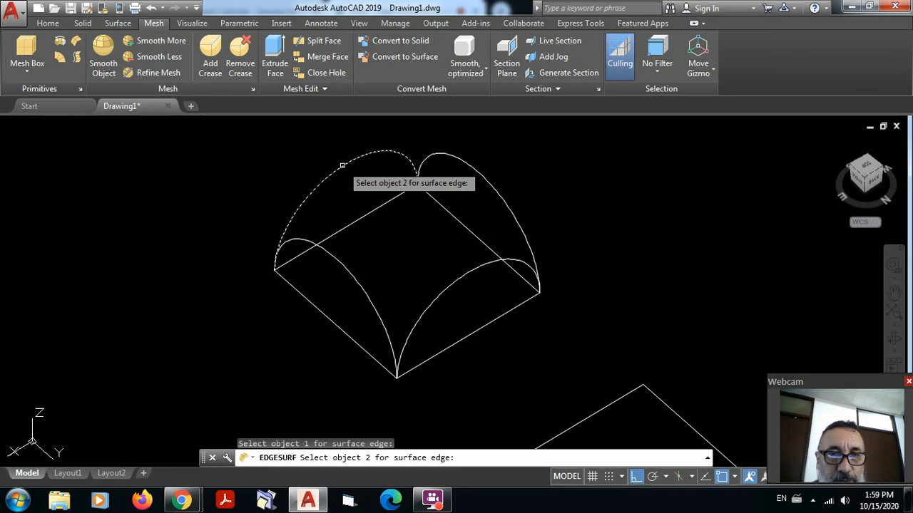
{"action": "left_click", "coordinate": [453, 155]}
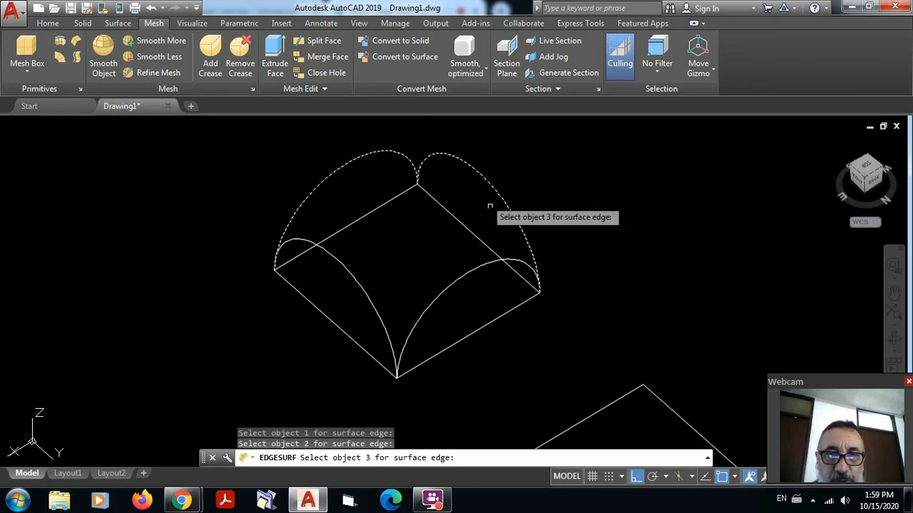
{"action": "left_click", "coordinate": [476, 271]}
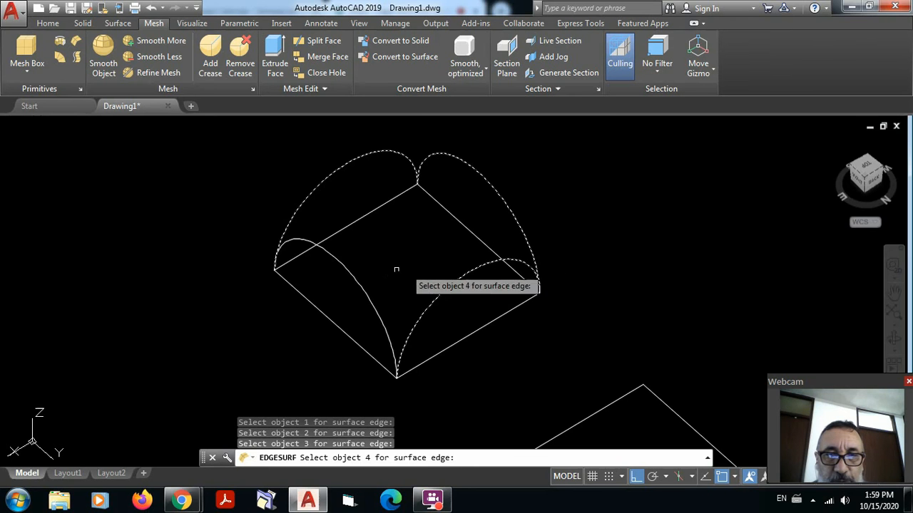
{"action": "left_click", "coordinate": [353, 276]}
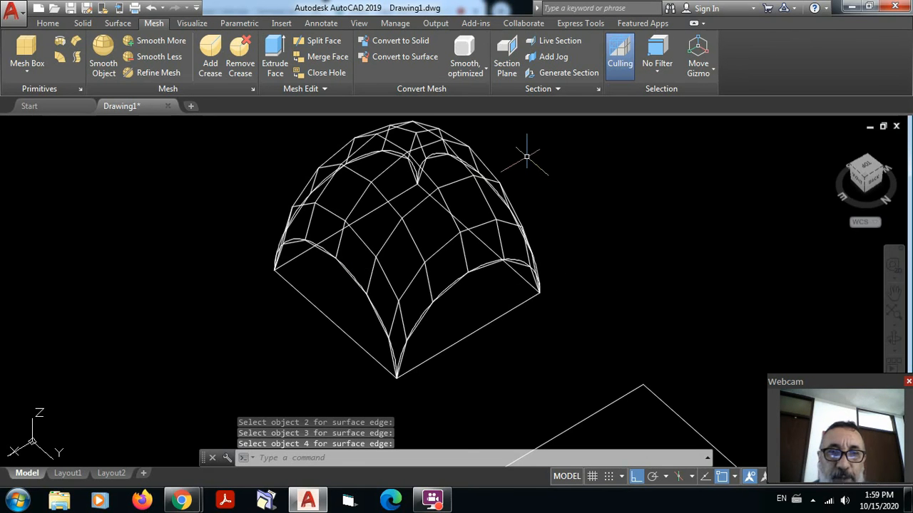
- Set the visual style to Realistic and examine the domed edge mesh from several sides
{"action": "middle_click_drag", "start_coordinate": [524, 157], "coordinate": [542, 196]}
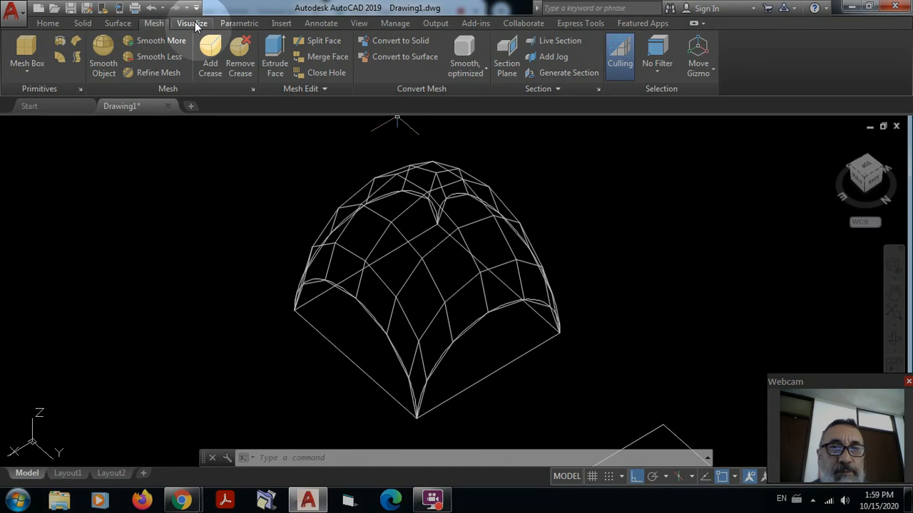
{"action": "left_click", "coordinate": [47, 23]}
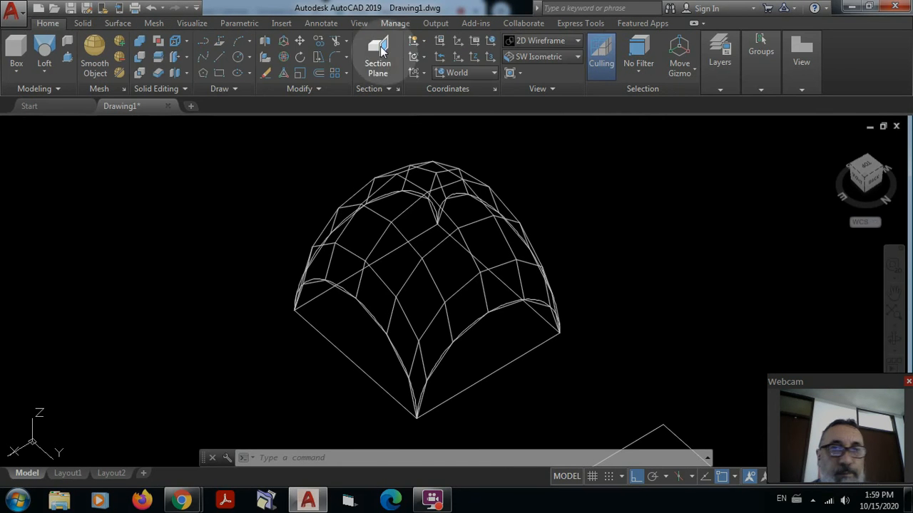
{"action": "left_click", "coordinate": [577, 40]}
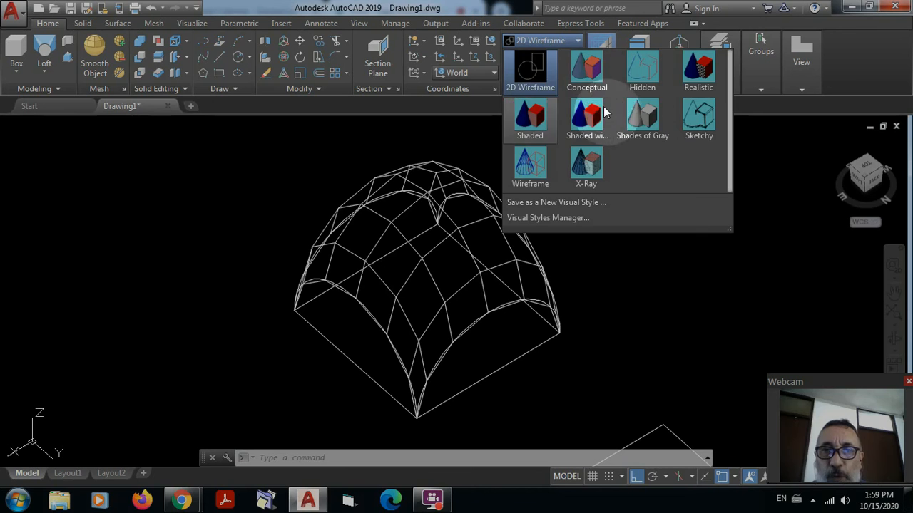
{"action": "left_click", "coordinate": [699, 70]}
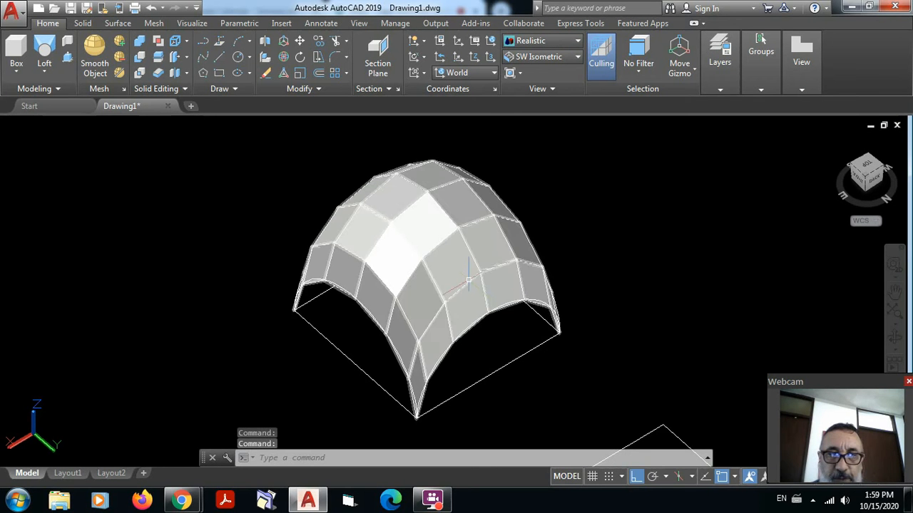
{"action": "middle_click_drag", "start_coordinate": [476, 295], "coordinate": [671, 212], "text": "shift"}
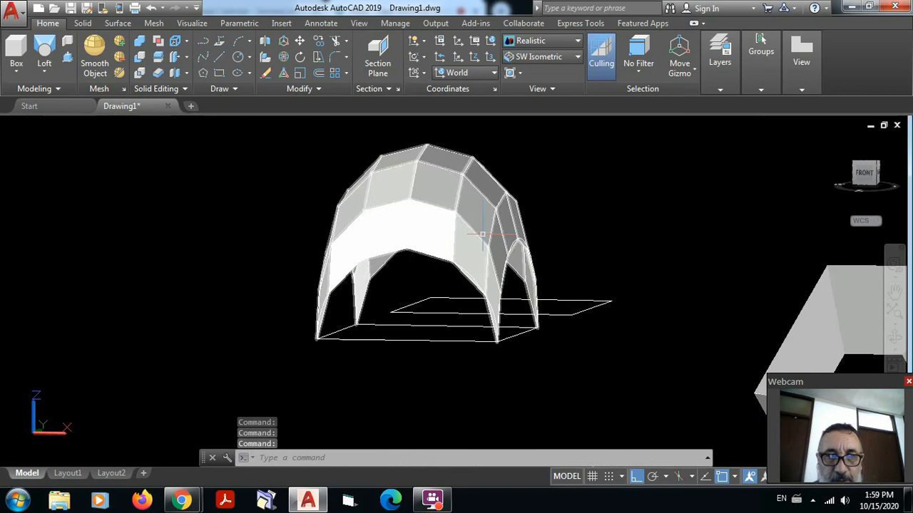
{"action": "middle_click_drag", "start_coordinate": [482, 243], "coordinate": [385, 278], "text": "shift"}
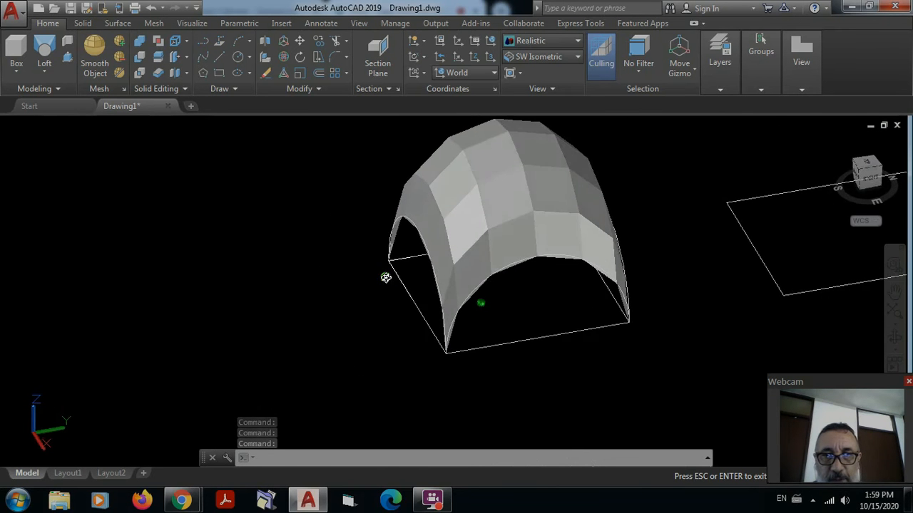
{"action": "middle_click_drag", "start_coordinate": [599, 192], "coordinate": [344, 259], "text": "shift"}
{"action": "scroll", "coordinate": [455, 195], "scroll_direction": "down", "scroll_amount": 3}
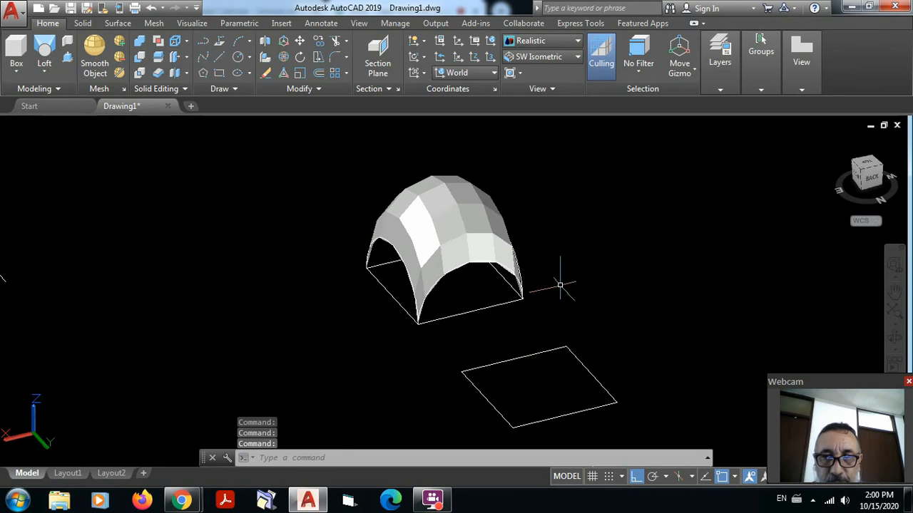
{"action": "scroll", "coordinate": [559, 346], "scroll_direction": "down", "scroll_amount": 2}
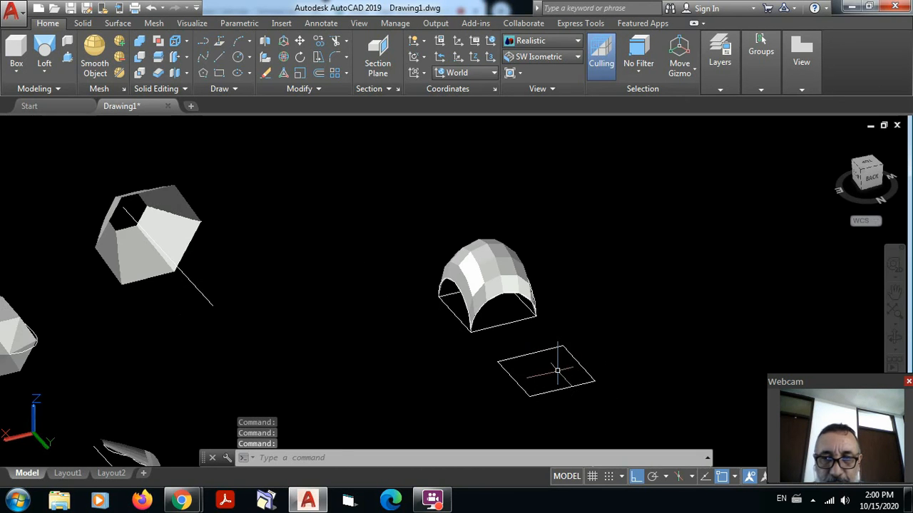
{"action": "middle_click_drag", "start_coordinate": [557, 362], "coordinate": [556, 309]}
{"action": "scroll", "coordinate": [560, 299], "scroll_direction": "up", "scroll_amount": 2}
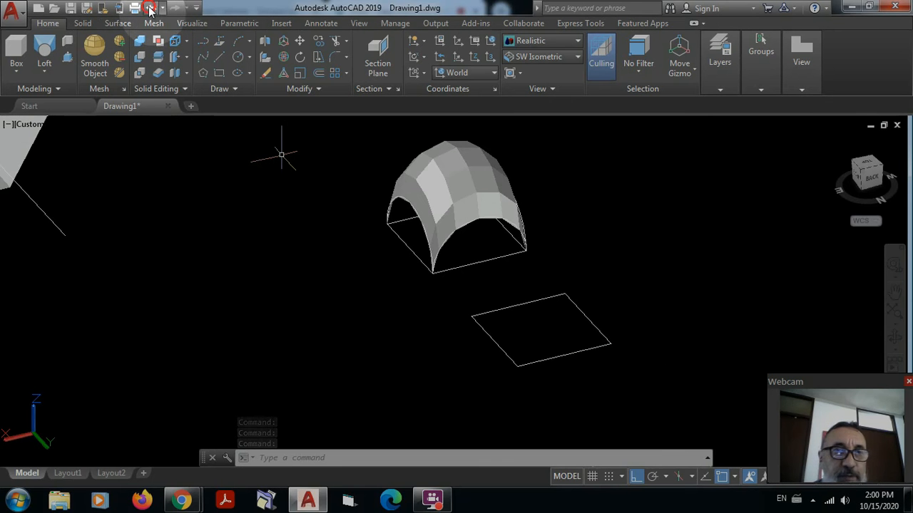
- Undo the view changes, the Realistic visual style and the edge surface mesh, back to the four bare arcs
{"action": "left_click", "coordinate": [149, 9]}
{"action": "left_click", "coordinate": [150, 9]}
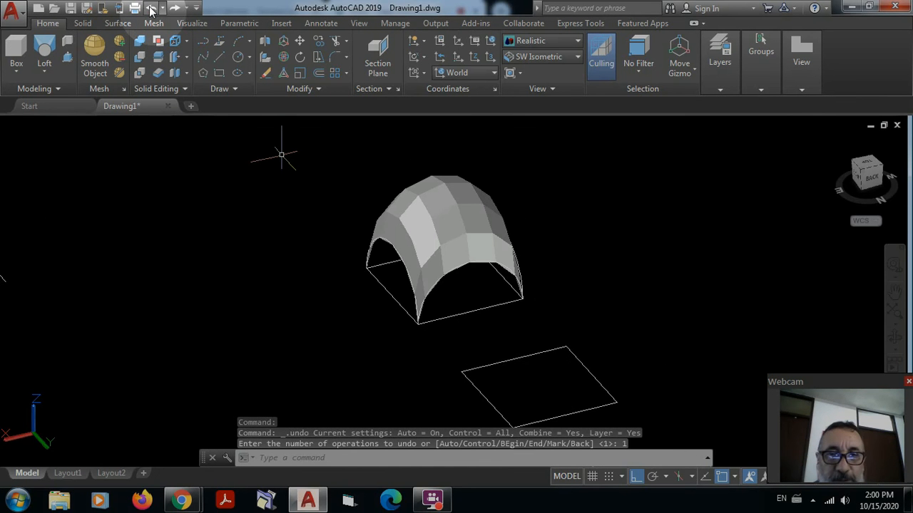
{"action": "left_click", "coordinate": [150, 9]}
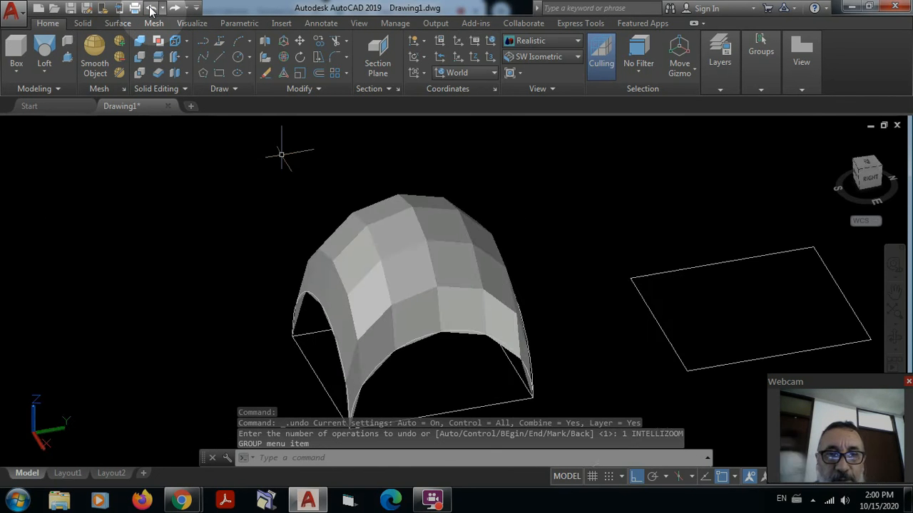
{"action": "left_click", "coordinate": [150, 9]}
{"action": "left_click", "coordinate": [151, 9]}
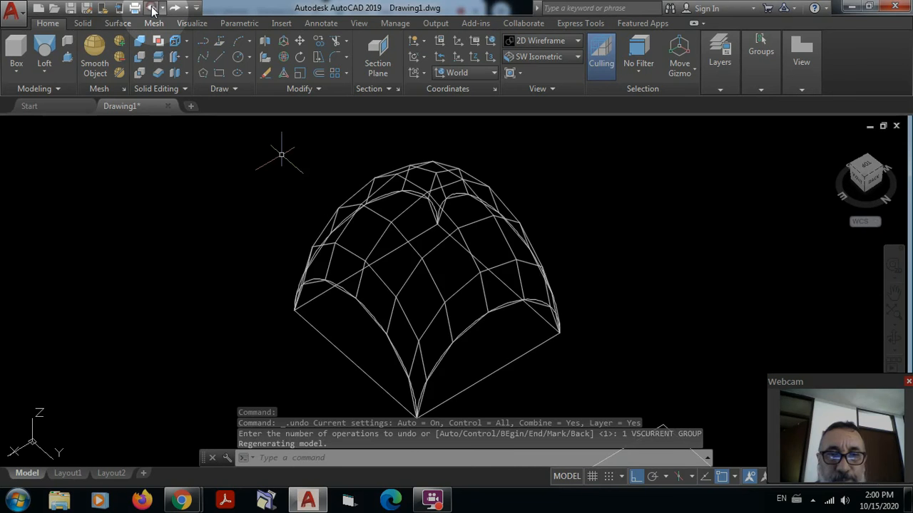
{"action": "left_click", "coordinate": [151, 9]}
{"action": "left_click", "coordinate": [151, 8]}
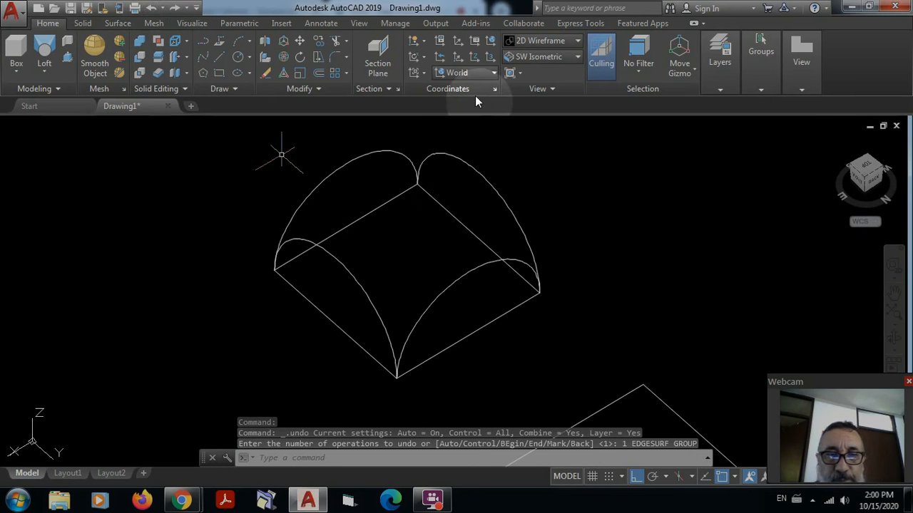
- Copy two opposite arcs from the first rectangle onto the matching edges of the second rectangle, using corresponding corners as base and destination
{"action": "scroll", "coordinate": [475, 100], "scroll_direction": "down", "scroll_amount": 2}
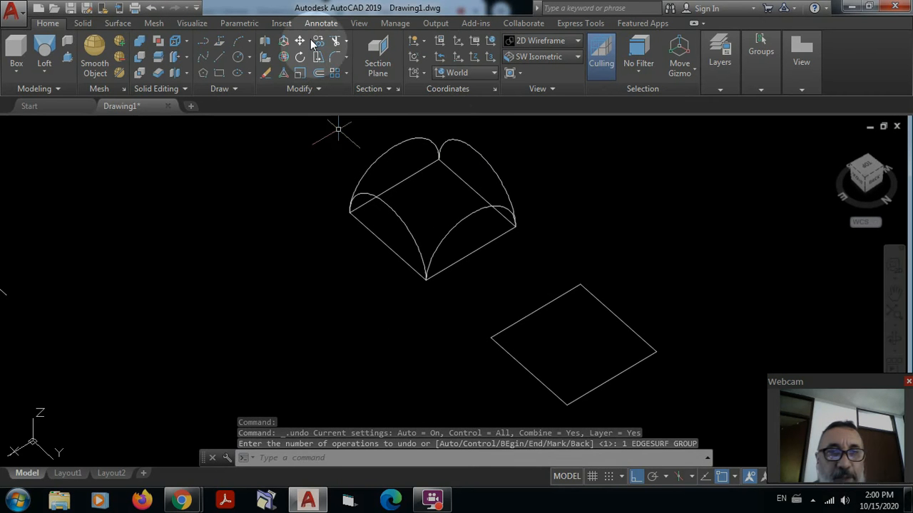
{"action": "left_click", "coordinate": [319, 42]}
{"action": "left_click", "coordinate": [471, 144]}
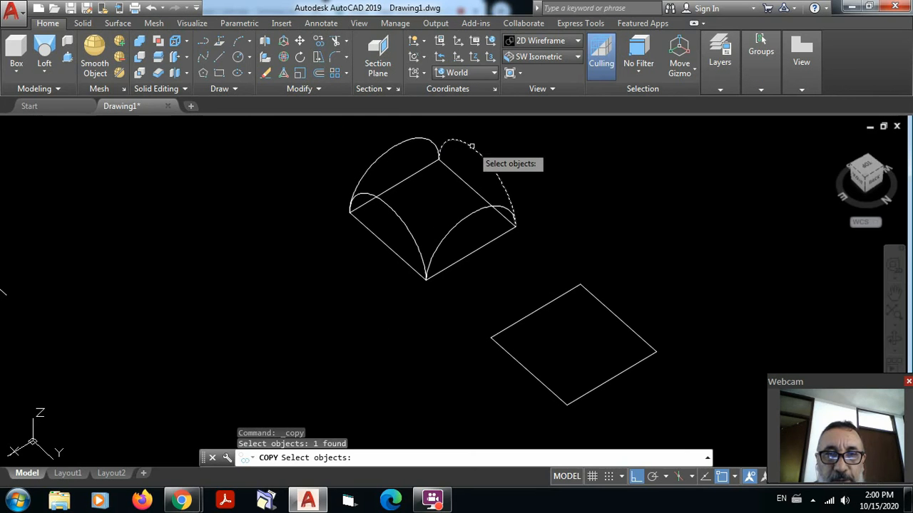
{"action": "left_click", "coordinate": [396, 213]}
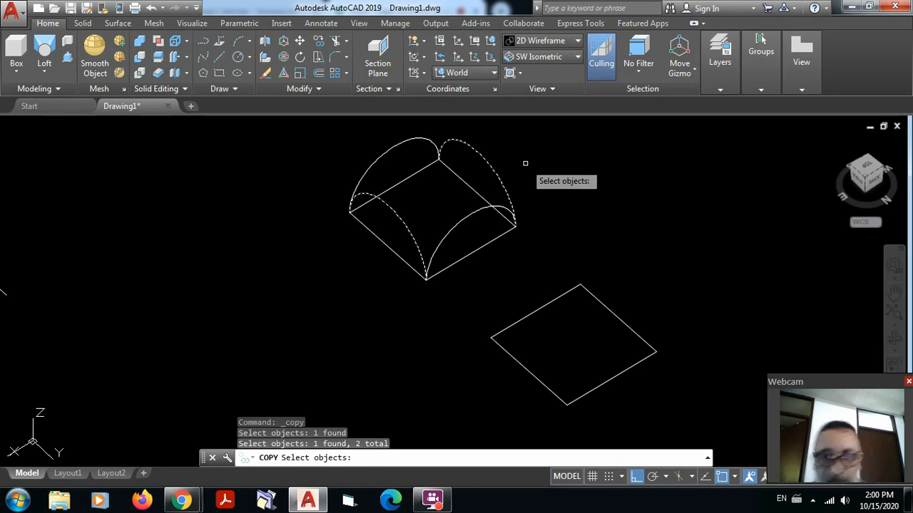
{"action": "key", "text": "Return"}
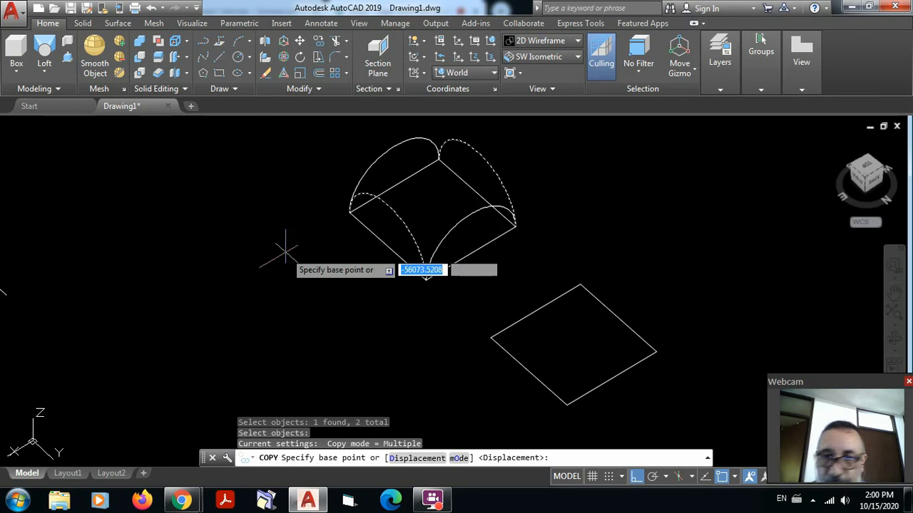
{"action": "left_click", "coordinate": [350, 211]}
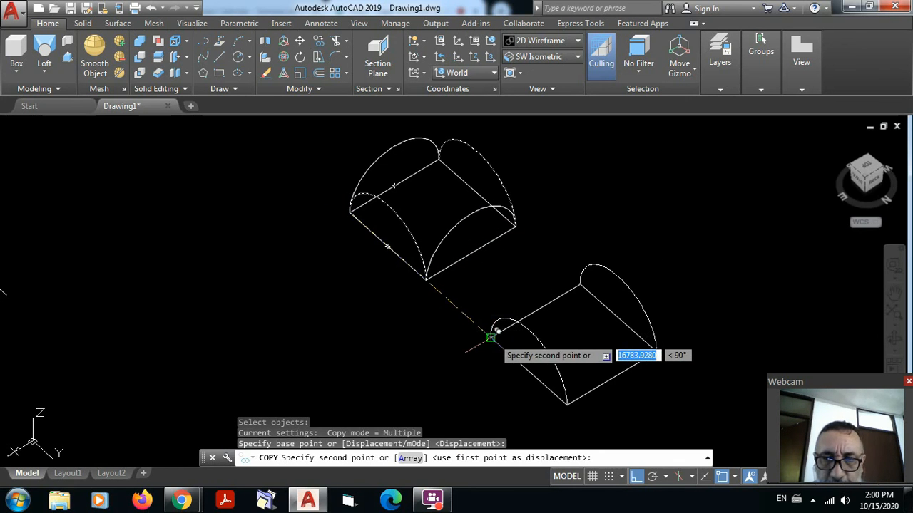
{"action": "left_click", "coordinate": [491, 334]}
{"action": "key", "text": "Escape"}
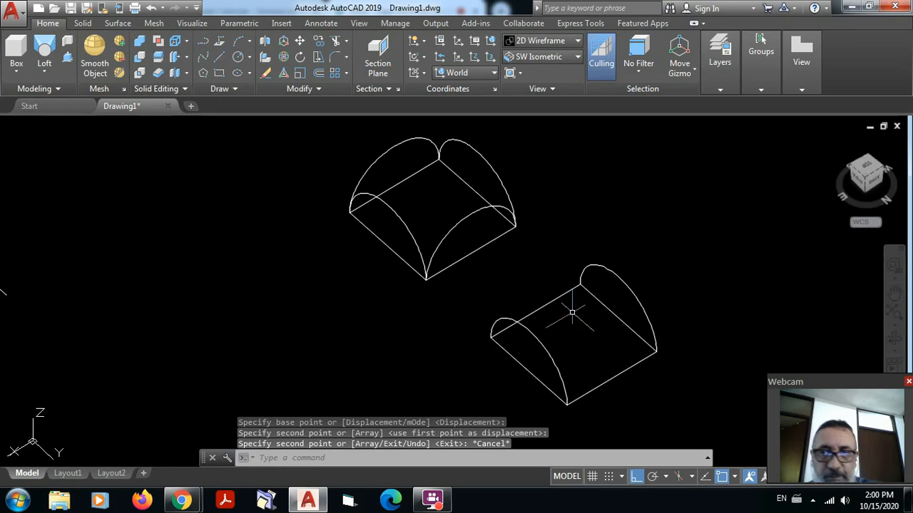
- Move the UCS origin to the second rectangle's nearest corner and point its Z axis along the edge beneath the adjoining copied arc
{"action": "middle_click_drag", "start_coordinate": [613, 352], "coordinate": [542, 319]}
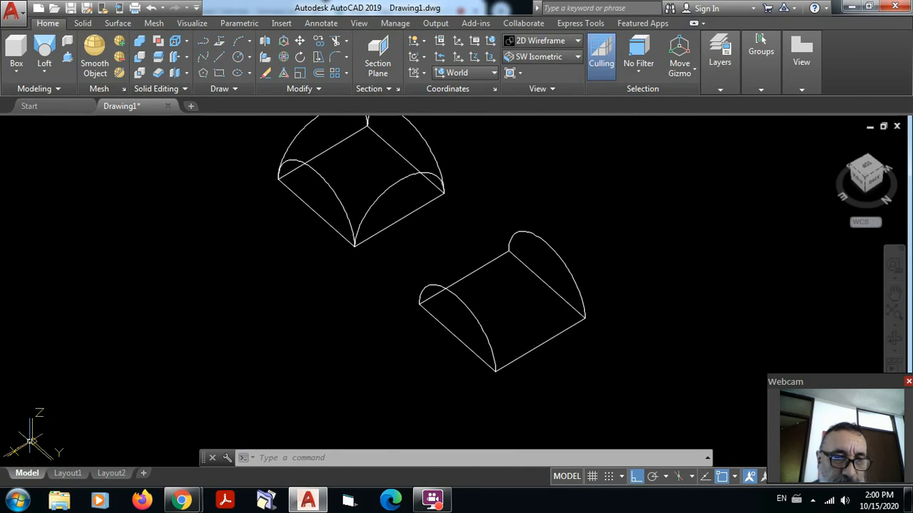
{"action": "left_click", "coordinate": [32, 442]}
{"action": "mouse_move", "coordinate": [33, 439]}
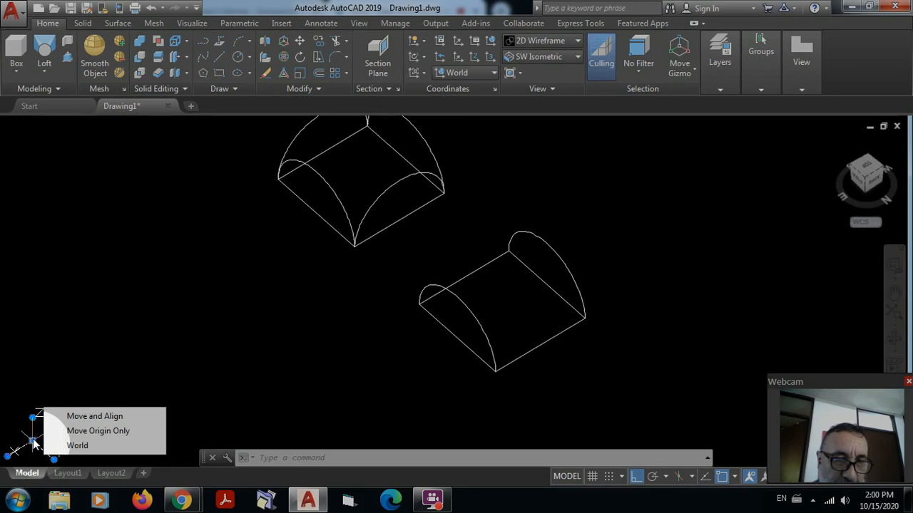
{"action": "left_click", "coordinate": [33, 439]}
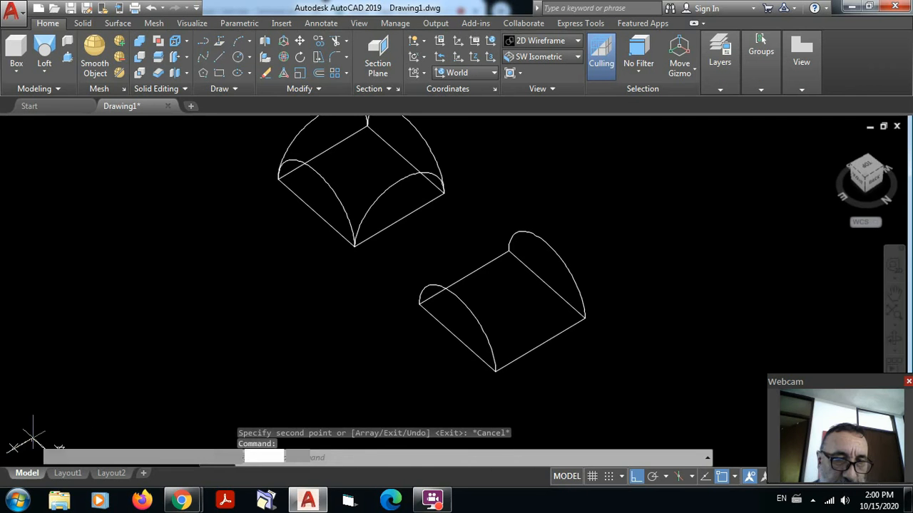
{"action": "left_click", "coordinate": [494, 371]}
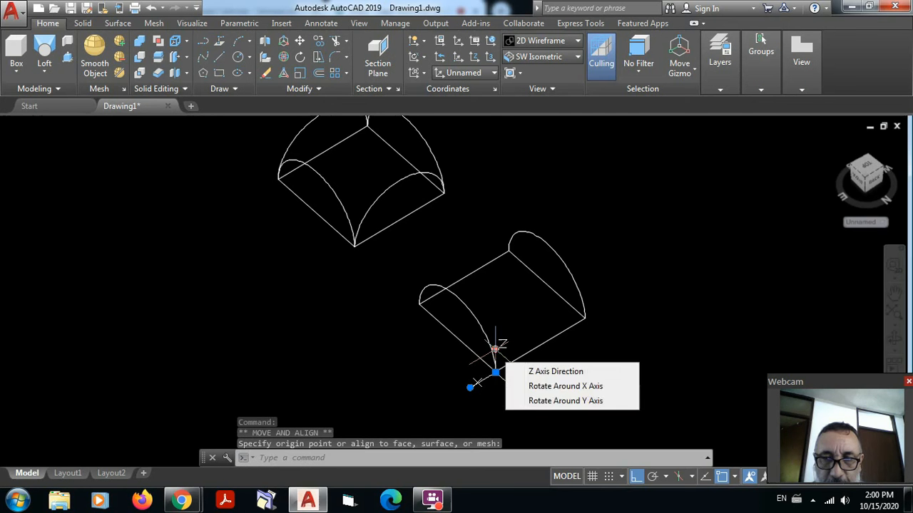
{"action": "left_click", "coordinate": [496, 349]}
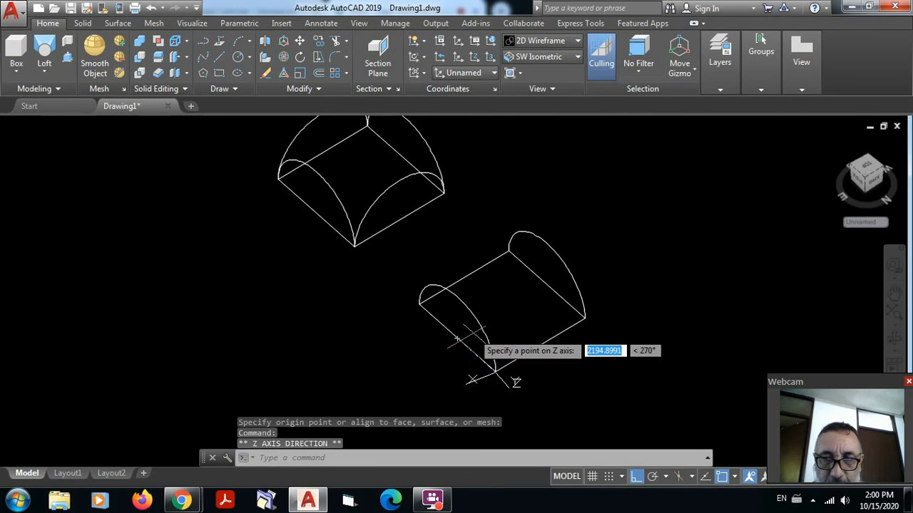
{"action": "left_click", "coordinate": [419, 301]}
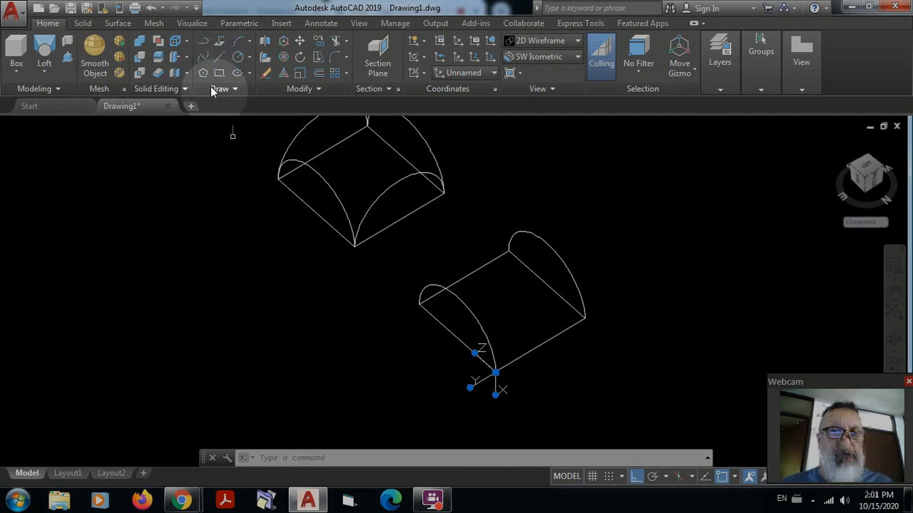
- Draw a downward-bulging arc on the second rectangle's near open edge, centred on the edge midpoint and running from corner to corner
{"action": "left_click", "coordinate": [238, 43]}
{"action": "type", "text": "c"}
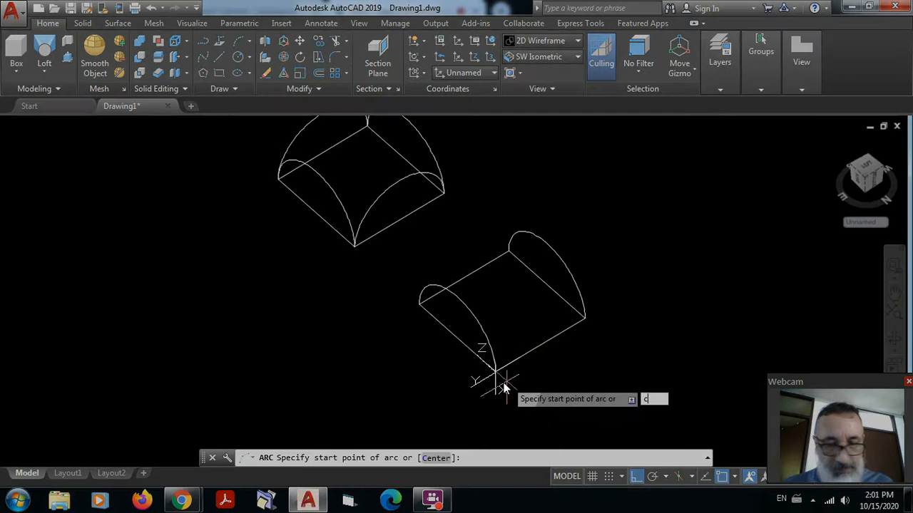
{"action": "key", "text": "Return"}
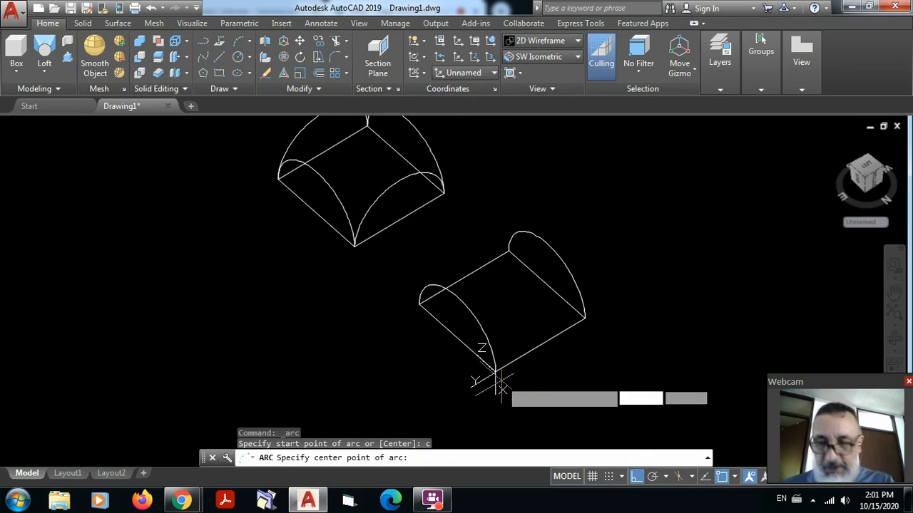
{"action": "left_click", "coordinate": [534, 335]}
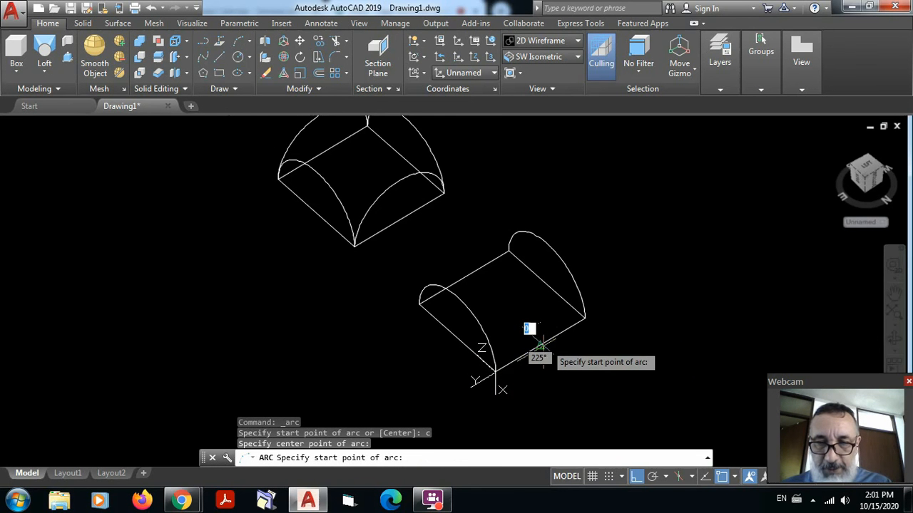
{"action": "left_click", "coordinate": [585, 318]}
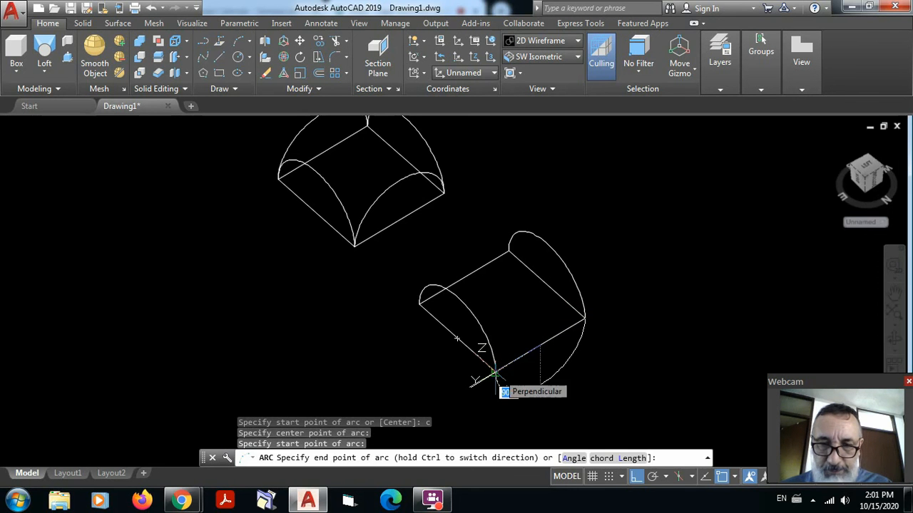
{"action": "left_click", "coordinate": [500, 389]}
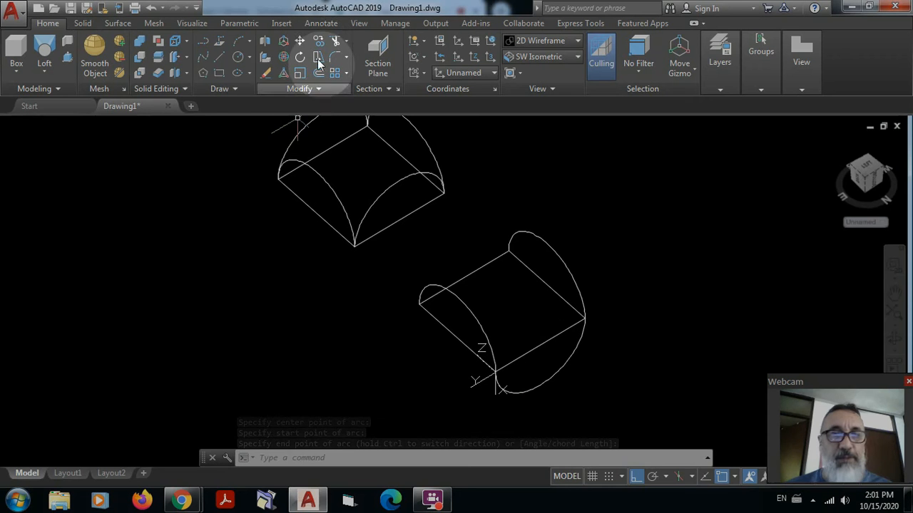
- Copy the downward arc onto the opposite edge of the second rectangle, using corresponding corners as base and destination
{"action": "left_click", "coordinate": [283, 41]}
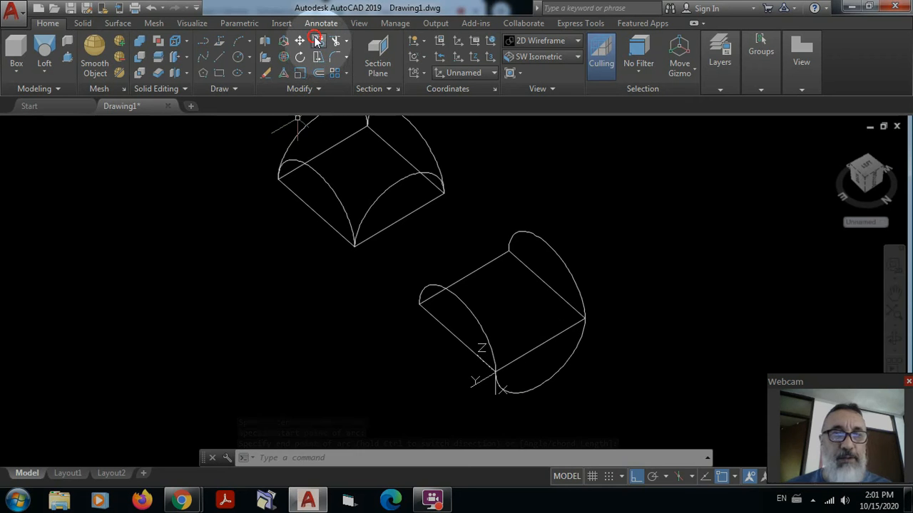
{"action": "left_click", "coordinate": [578, 341]}
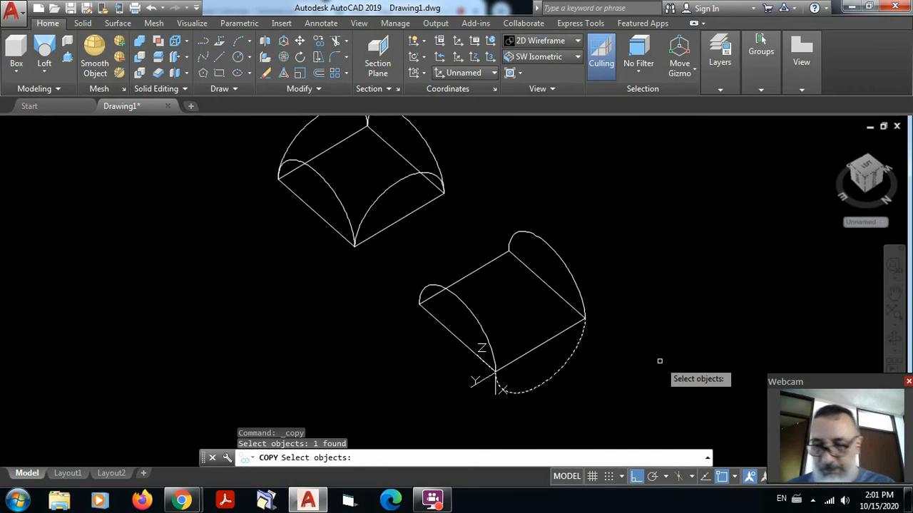
{"action": "key", "text": "Return"}
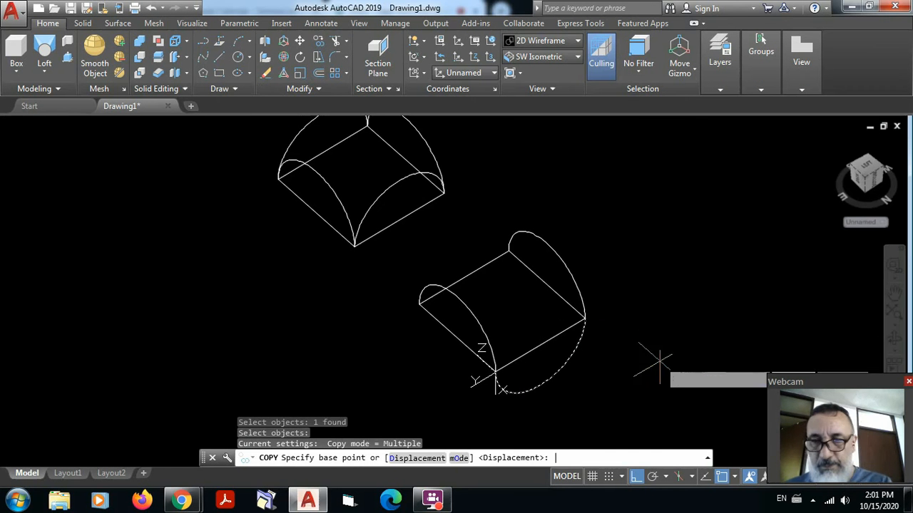
{"action": "left_click", "coordinate": [586, 316]}
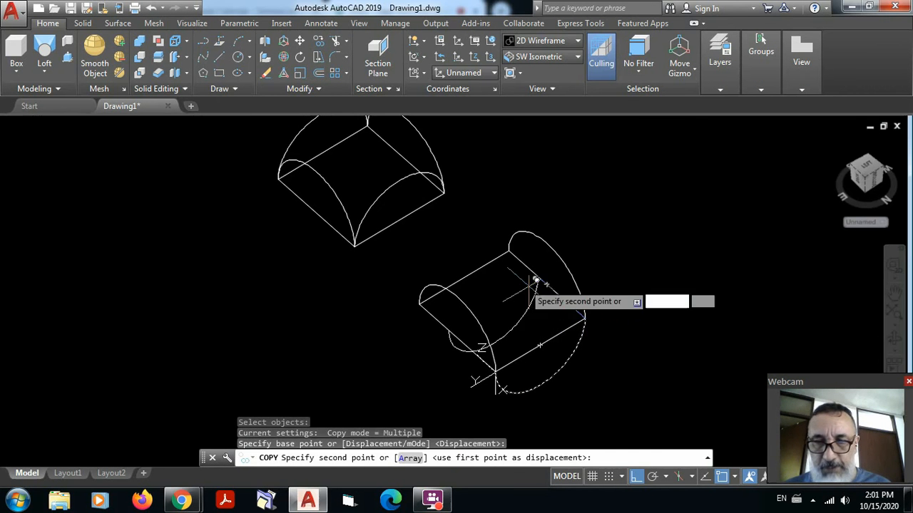
{"action": "left_click", "coordinate": [512, 244]}
{"action": "key", "text": "Escape"}
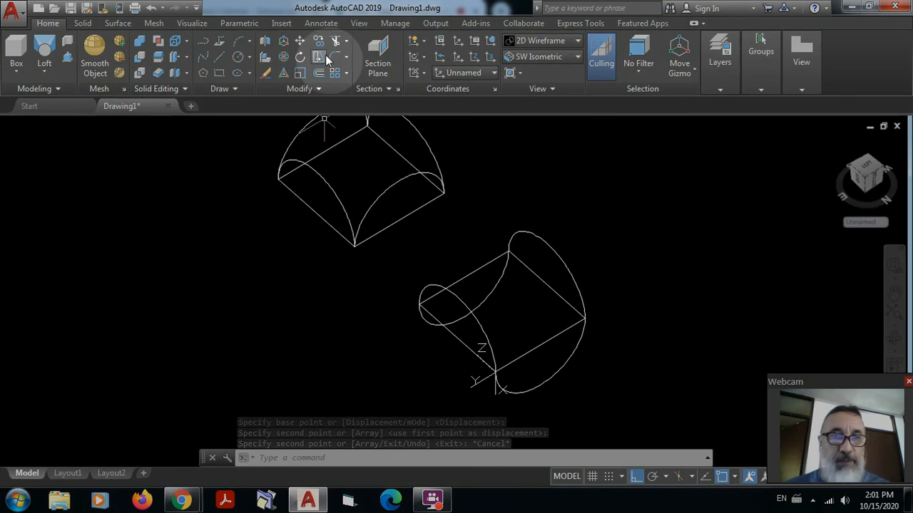
- Create an edge surface mesh from the four alternating upward and downward arcs around the second rectangle
{"action": "left_click", "coordinate": [153, 23]}
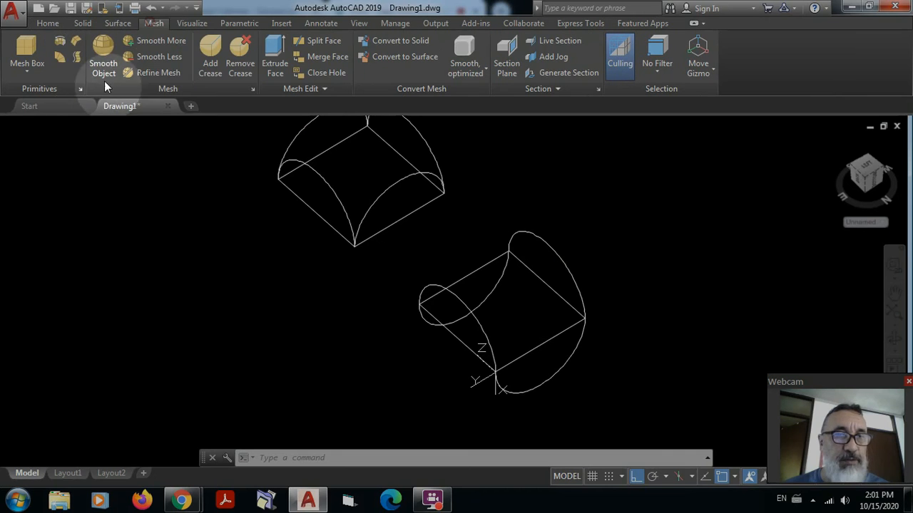
{"action": "left_click", "coordinate": [75, 43]}
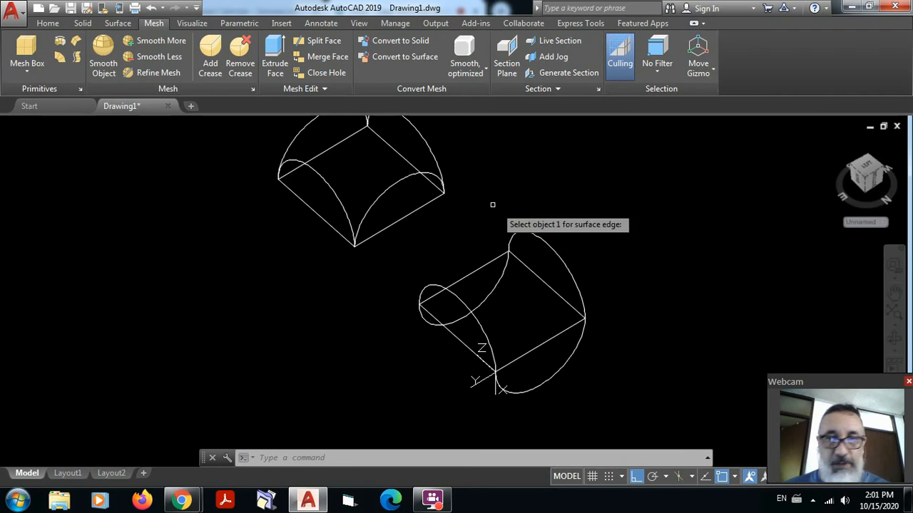
{"action": "left_click", "coordinate": [536, 237]}
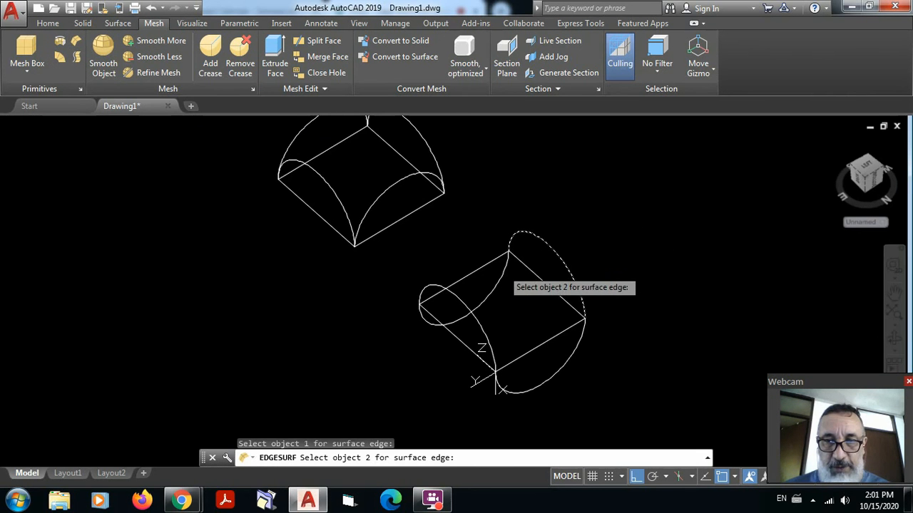
{"action": "left_click", "coordinate": [497, 280]}
{"action": "left_click", "coordinate": [449, 290]}
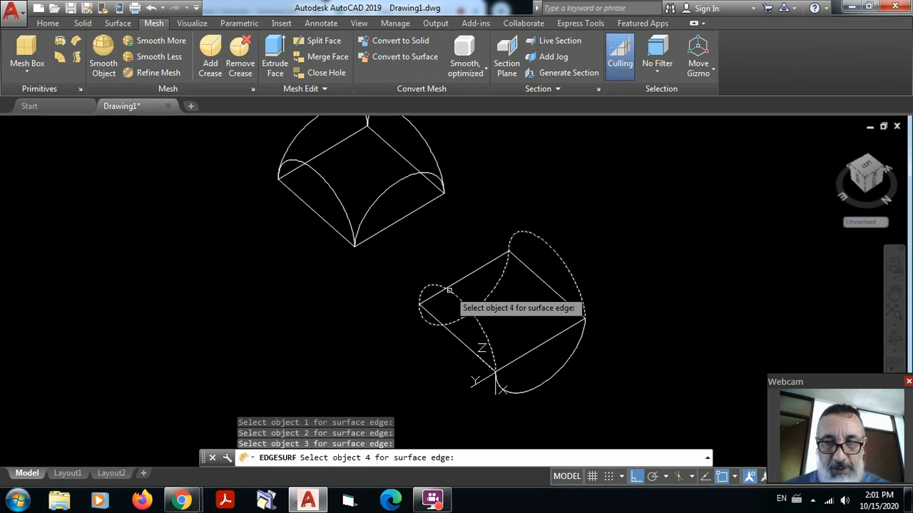
{"action": "left_click", "coordinate": [546, 381]}
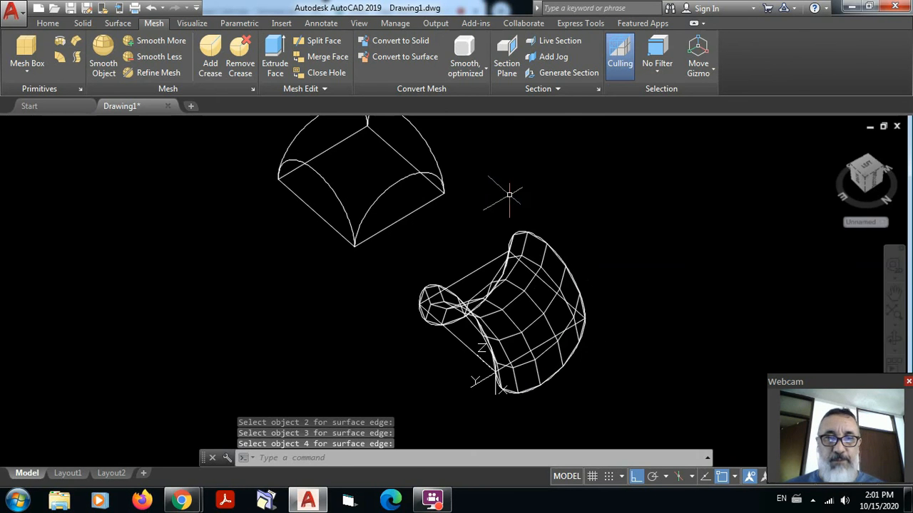
- Create an edge surface mesh from the four upward arcs around the first rectangle
{"action": "middle_click_drag", "start_coordinate": [509, 194], "coordinate": [553, 243]}
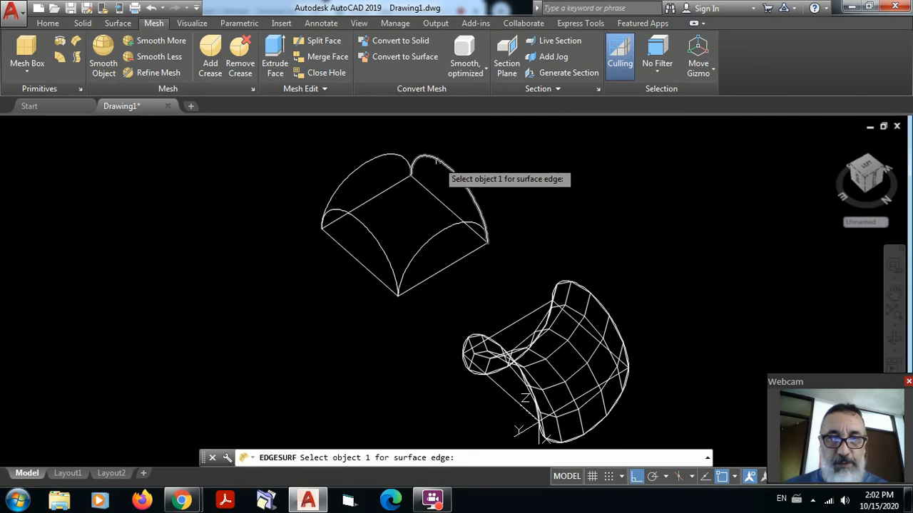
{"action": "left_click", "coordinate": [433, 156]}
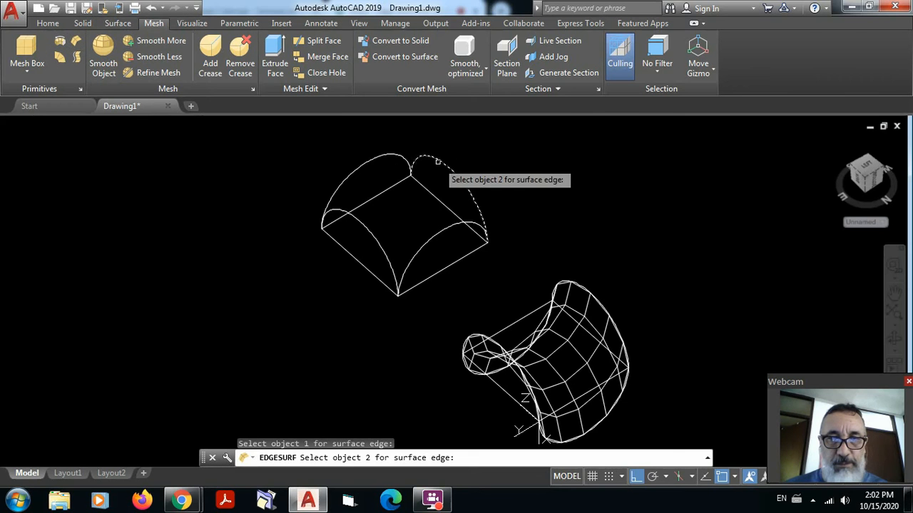
{"action": "left_click", "coordinate": [380, 160]}
{"action": "left_click", "coordinate": [366, 229]}
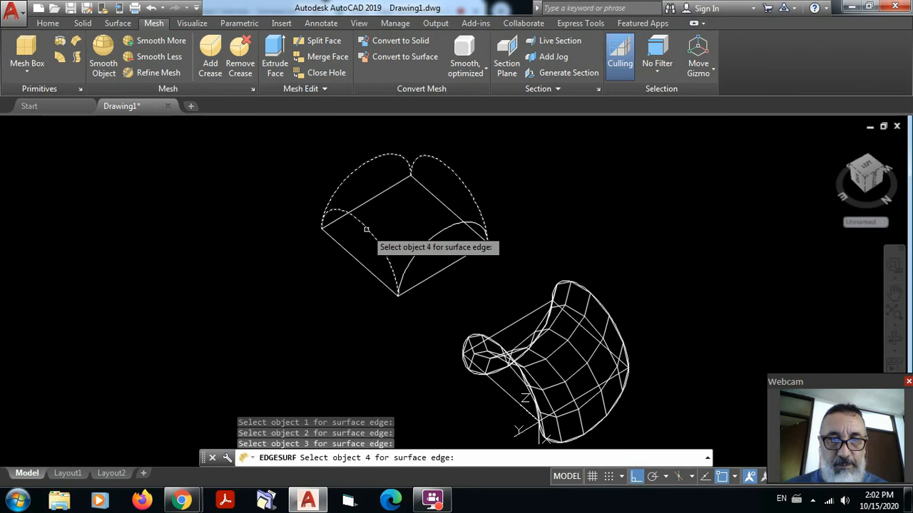
{"action": "left_click", "coordinate": [429, 239]}
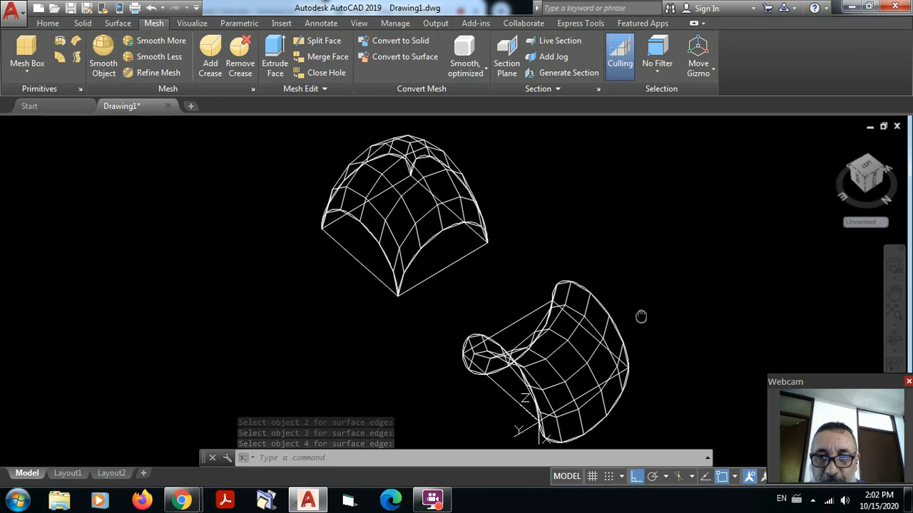
- Set the visual style to Realistic and examine the saddle-shaped mesh from several sides beside the domed one
{"action": "middle_click_drag", "start_coordinate": [641, 316], "coordinate": [534, 247]}
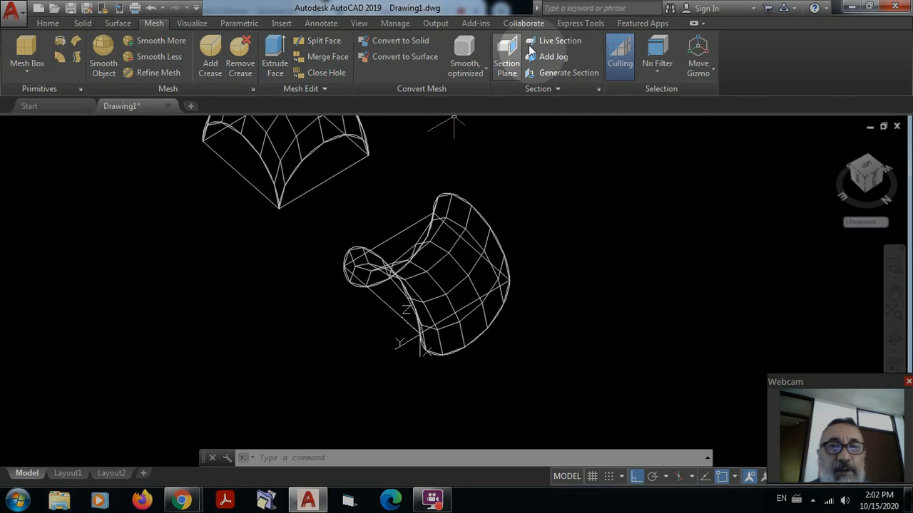
{"action": "left_click", "coordinate": [47, 23]}
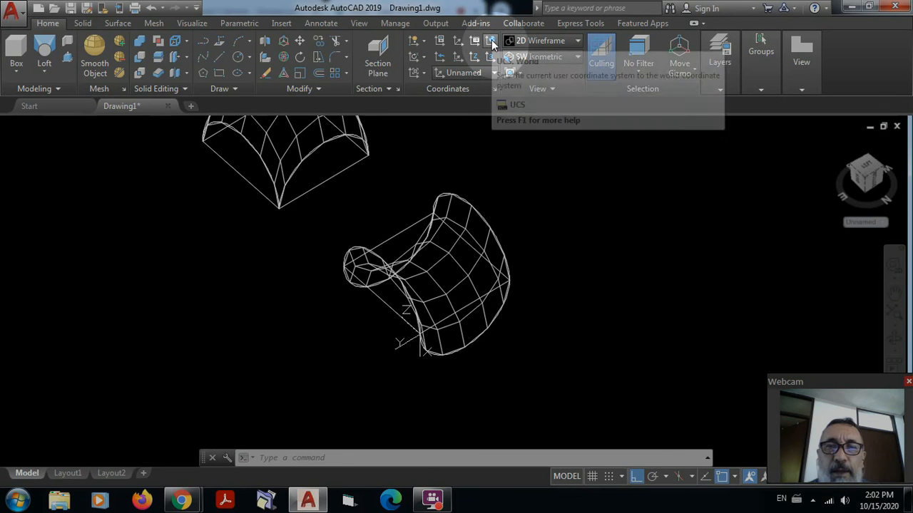
{"action": "left_click", "coordinate": [577, 41]}
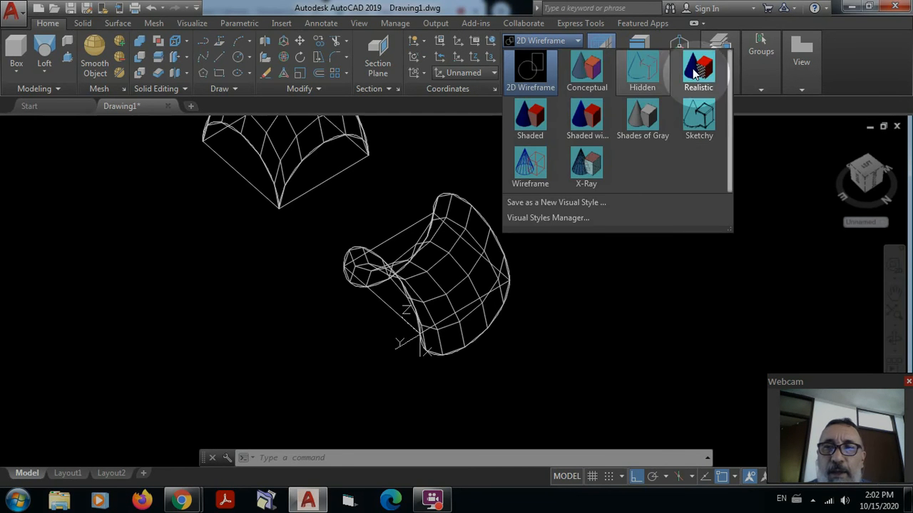
{"action": "left_click", "coordinate": [699, 69]}
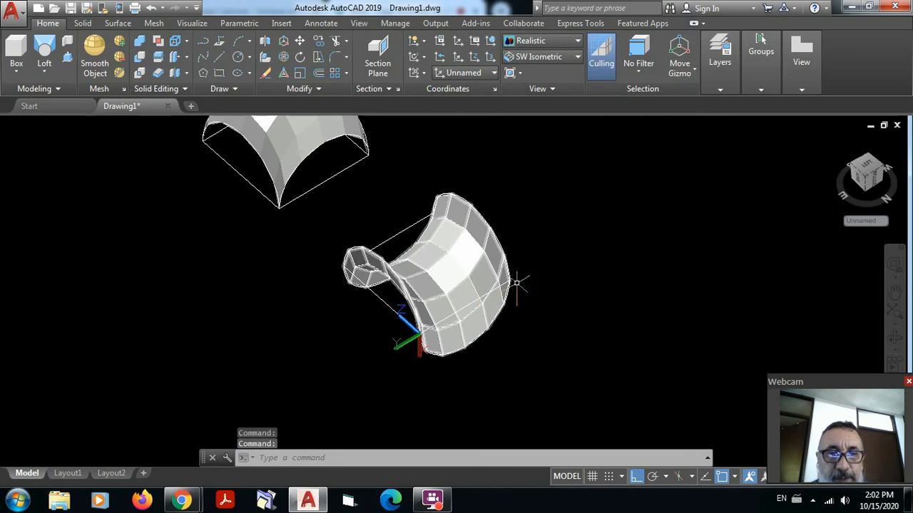
{"action": "middle_click_drag", "start_coordinate": [471, 282], "coordinate": [469, 229], "text": "shift"}
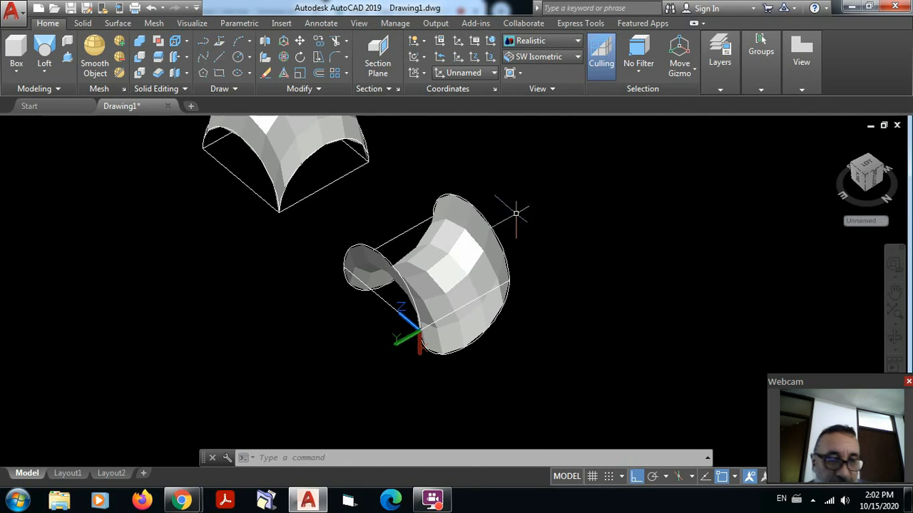
{"action": "mouse_move", "coordinate": [412, 259]}
{"action": "middle_mouse_down", "text": "shift"}
{"action": "mouse_move", "coordinate": [452, 261]}
{"action": "mouse_move", "coordinate": [467, 289]}
{"action": "mouse_move", "coordinate": [454, 289]}
{"action": "mouse_move", "coordinate": [407, 236]}
{"action": "mouse_move", "coordinate": [375, 238]}
{"action": "mouse_move", "coordinate": [374, 276]}
{"action": "mouse_move", "coordinate": [407, 264]}
{"action": "middle_mouse_up", "text": "shift"}
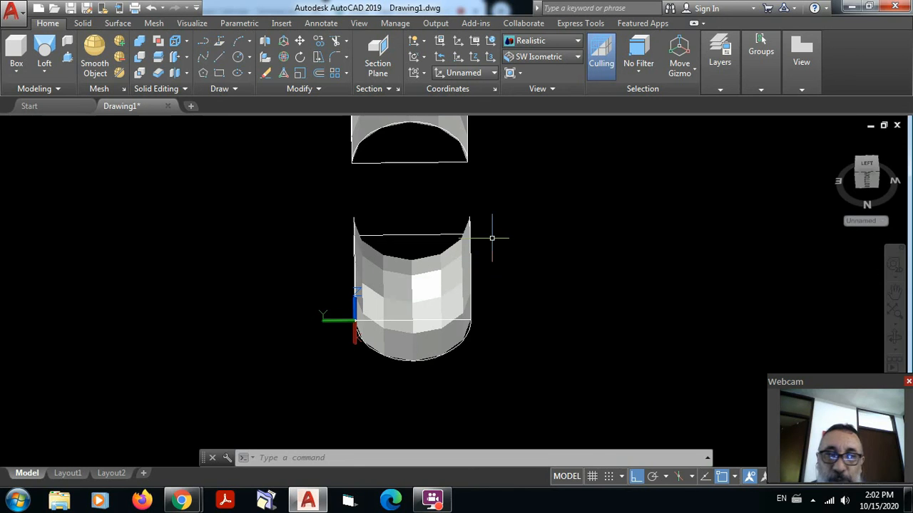
{"action": "scroll", "coordinate": [492, 239], "scroll_direction": "up", "scroll_amount": 1}
{"action": "scroll", "coordinate": [498, 249], "scroll_direction": "down", "scroll_amount": 4}
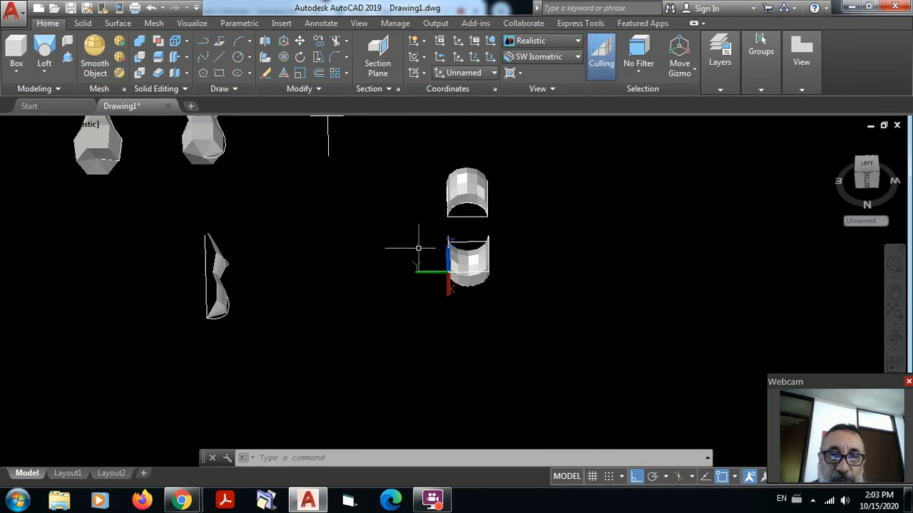
{"action": "scroll", "coordinate": [475, 243], "scroll_direction": "up", "scroll_amount": 4}
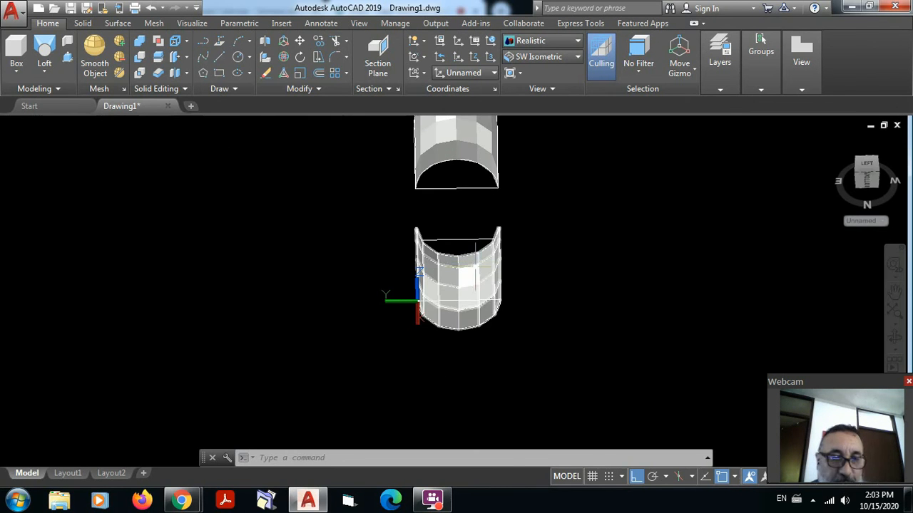
{"action": "middle_click_drag", "start_coordinate": [467, 275], "coordinate": [546, 266], "text": "shift"}
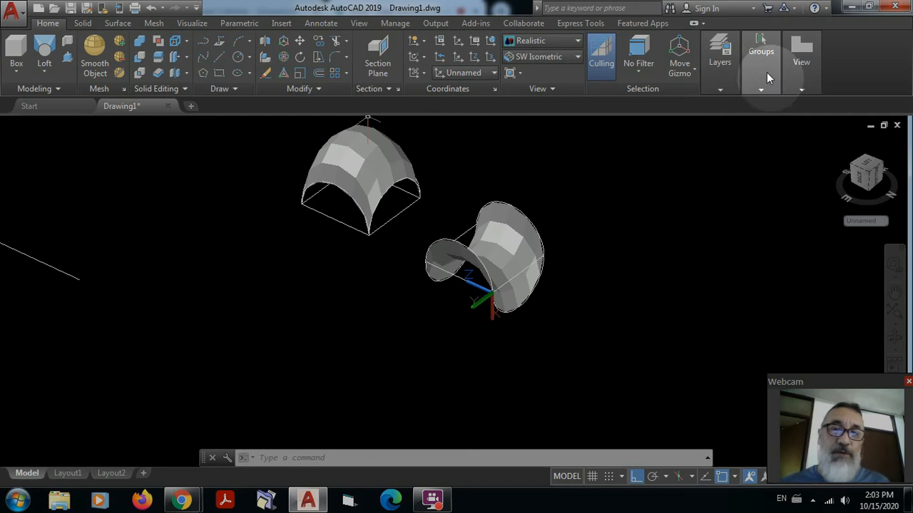
- Examine the other objects in the drawing, including the small tapered body up close, and return to the two edge meshes
{"action": "left_click", "coordinate": [761, 46]}
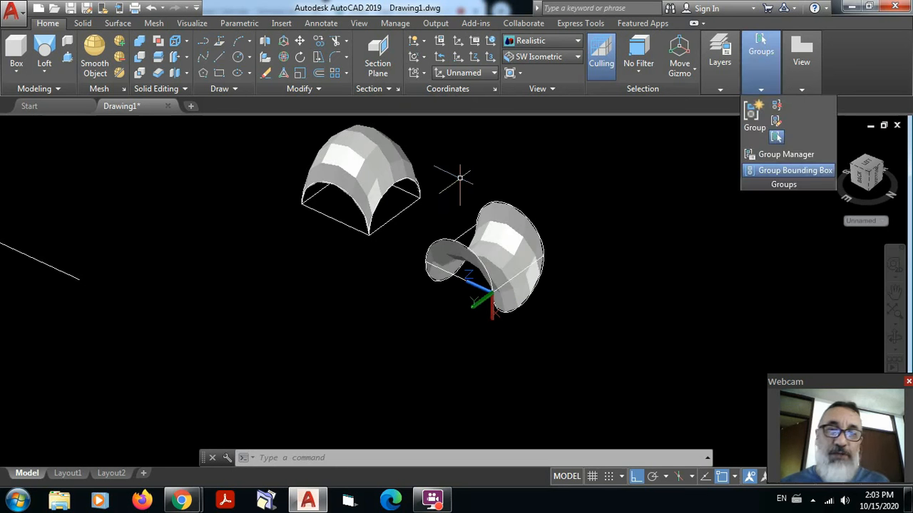
{"action": "scroll", "coordinate": [460, 213], "scroll_direction": "down", "scroll_amount": 3}
{"action": "scroll", "coordinate": [526, 228], "scroll_direction": "down", "scroll_amount": 4}
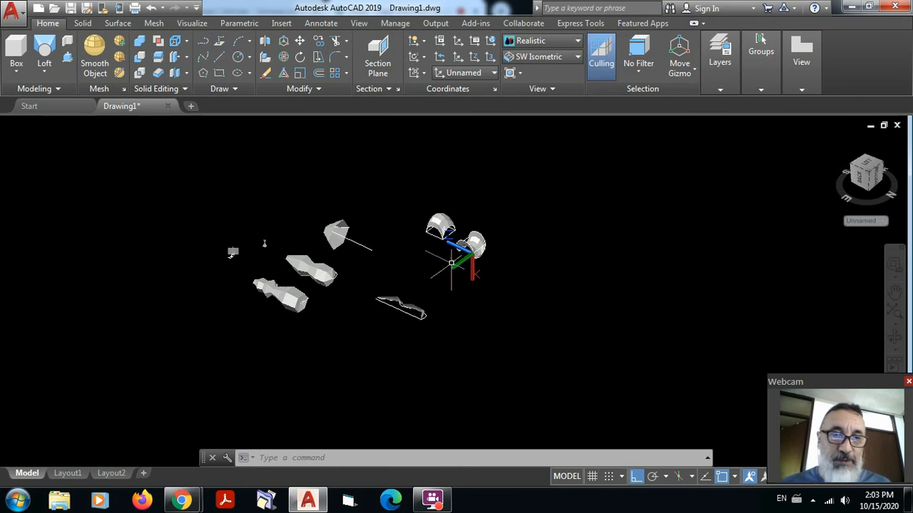
{"action": "scroll", "coordinate": [252, 244], "scroll_direction": "up", "scroll_amount": 8}
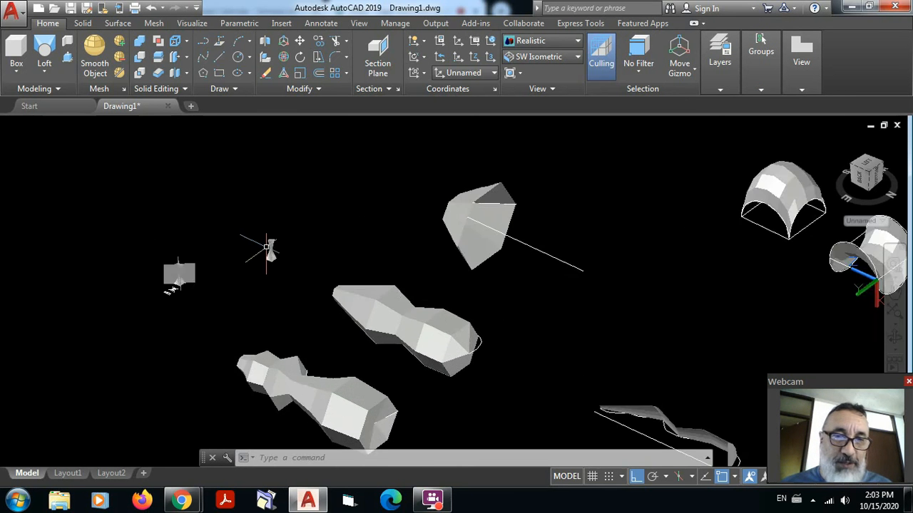
{"action": "scroll", "coordinate": [279, 242], "scroll_direction": "up", "scroll_amount": 8}
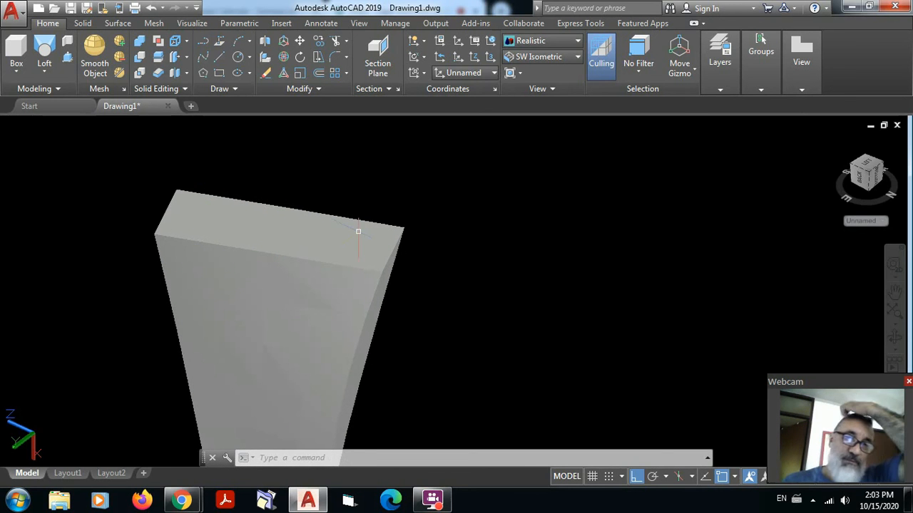
{"action": "left_click", "coordinate": [285, 236]}
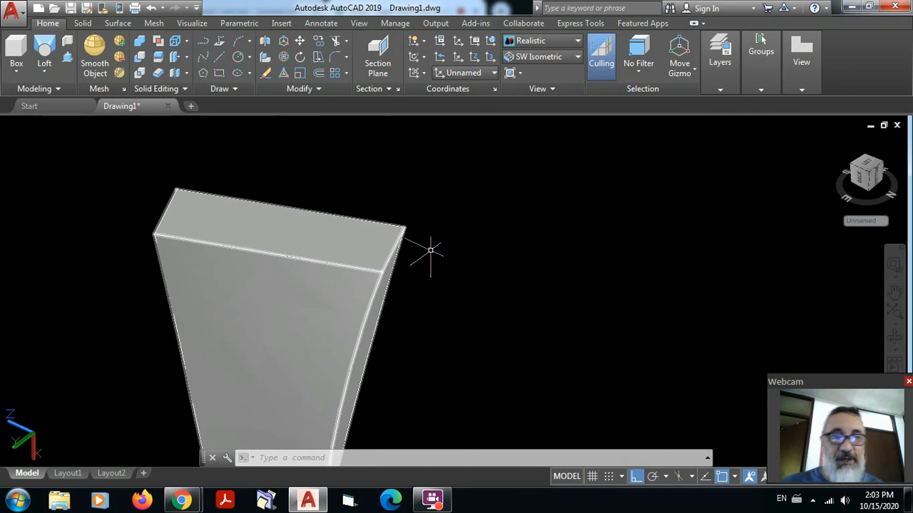
{"action": "key", "text": "Escape"}
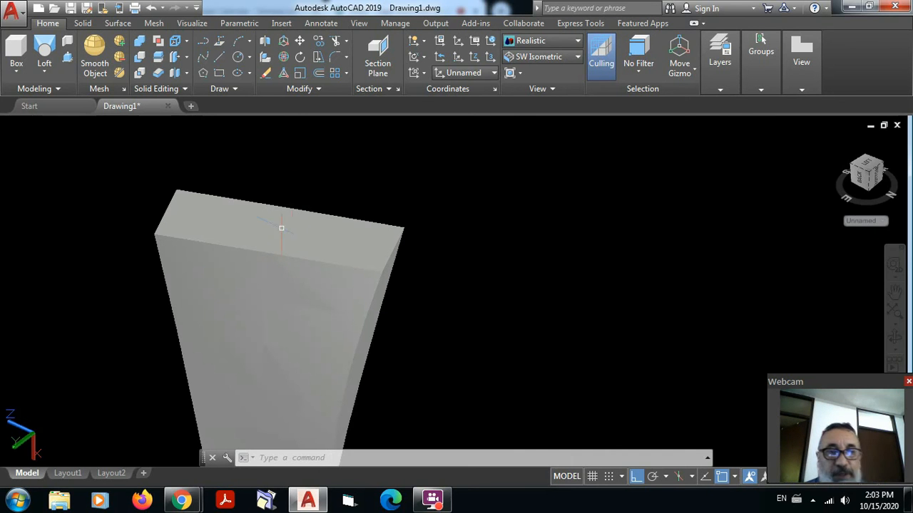
{"action": "scroll", "coordinate": [591, 194], "scroll_direction": "down", "scroll_amount": 10}
{"action": "middle_click_drag", "start_coordinate": [708, 190], "coordinate": [184, 361]}
{"action": "scroll", "coordinate": [520, 248], "scroll_direction": "down", "scroll_amount": 4}
{"action": "middle_click_drag", "start_coordinate": [694, 191], "coordinate": [232, 269]}
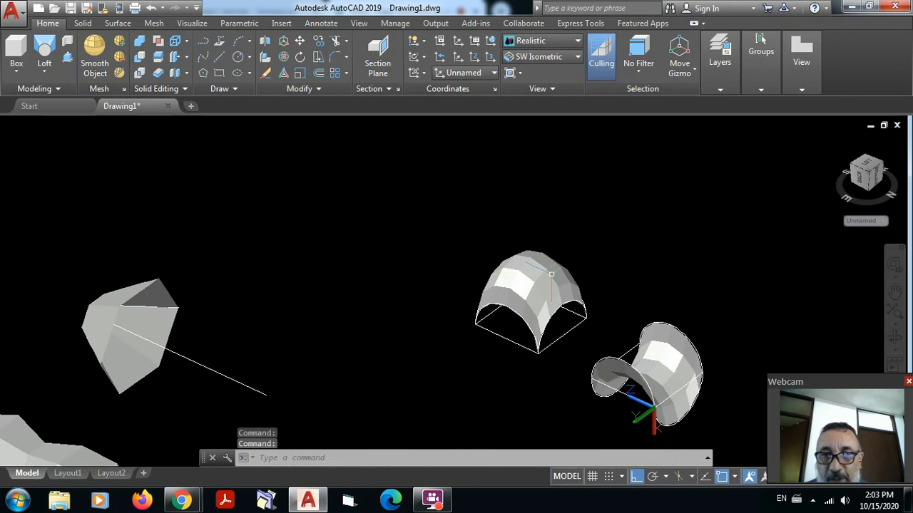
- Examine the small twisted body up close, return to the domed and saddle-shaped edge meshes, and leave the domed mesh unselected
{"action": "left_click", "coordinate": [534, 258]}
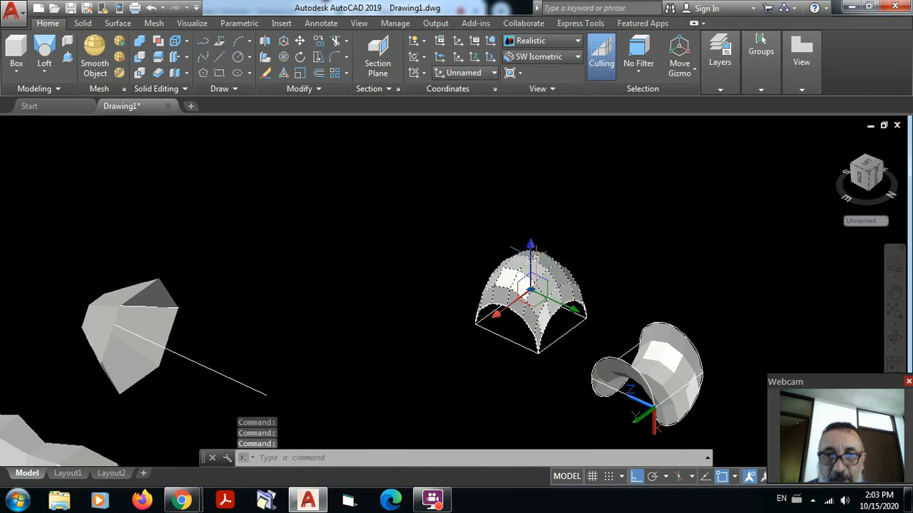
{"action": "middle_click_drag", "start_coordinate": [235, 238], "coordinate": [825, 172]}
{"action": "scroll", "coordinate": [456, 289], "scroll_direction": "up", "scroll_amount": 8}
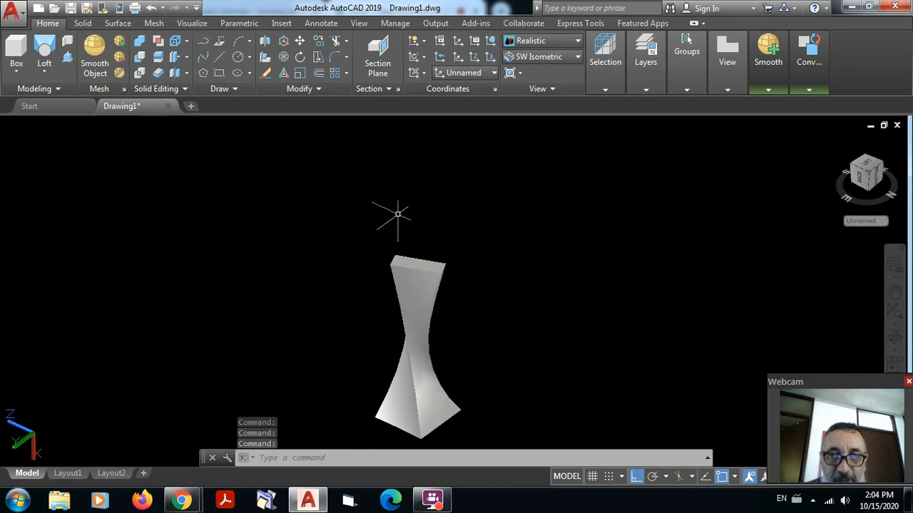
{"action": "scroll", "coordinate": [421, 284], "scroll_direction": "up", "scroll_amount": 2}
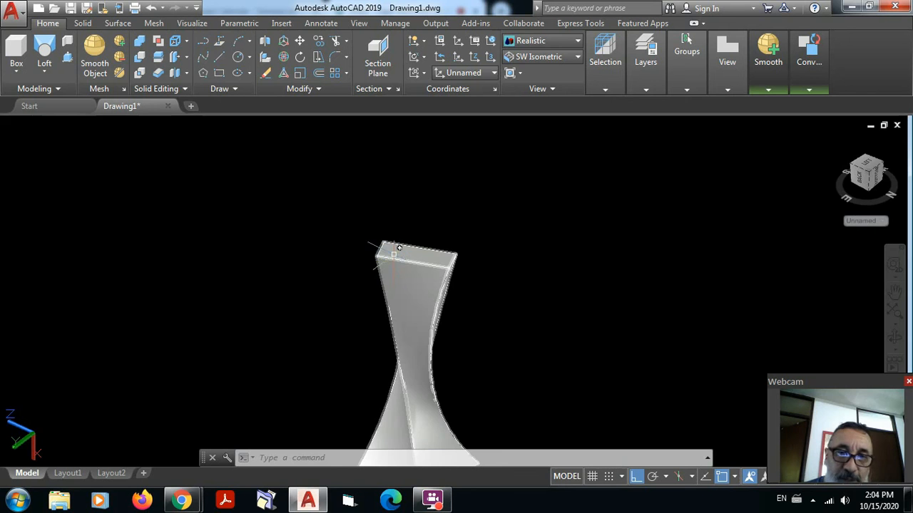
{"action": "scroll", "coordinate": [394, 254], "scroll_direction": "up", "scroll_amount": 4}
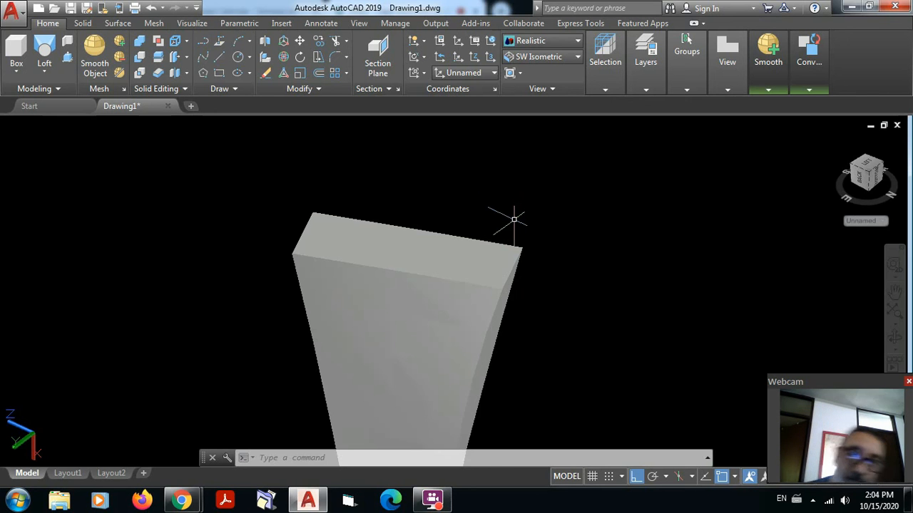
{"action": "scroll", "coordinate": [513, 220], "scroll_direction": "down", "scroll_amount": 8}
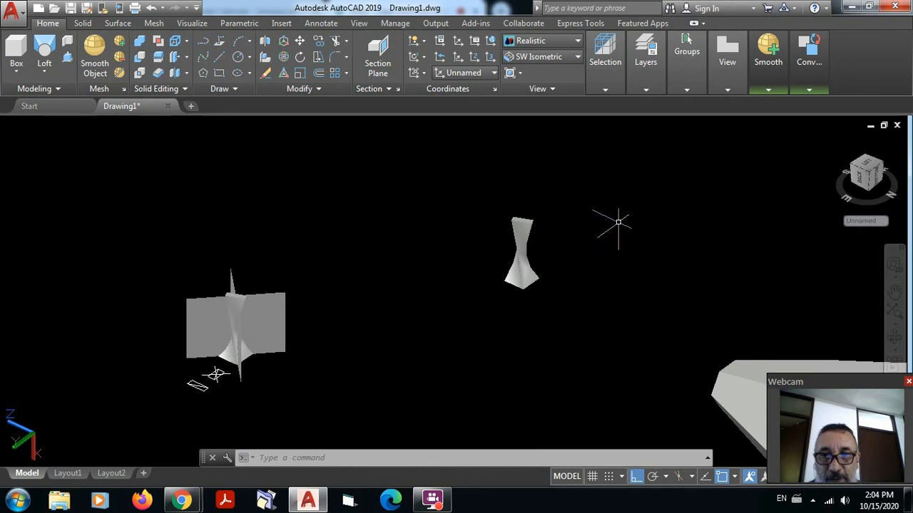
{"action": "left_click_drag", "start_coordinate": [672, 221], "coordinate": [279, 283]}
{"action": "key", "text": "Escape"}
{"action": "scroll", "coordinate": [373, 254], "scroll_direction": "down", "scroll_amount": 3}
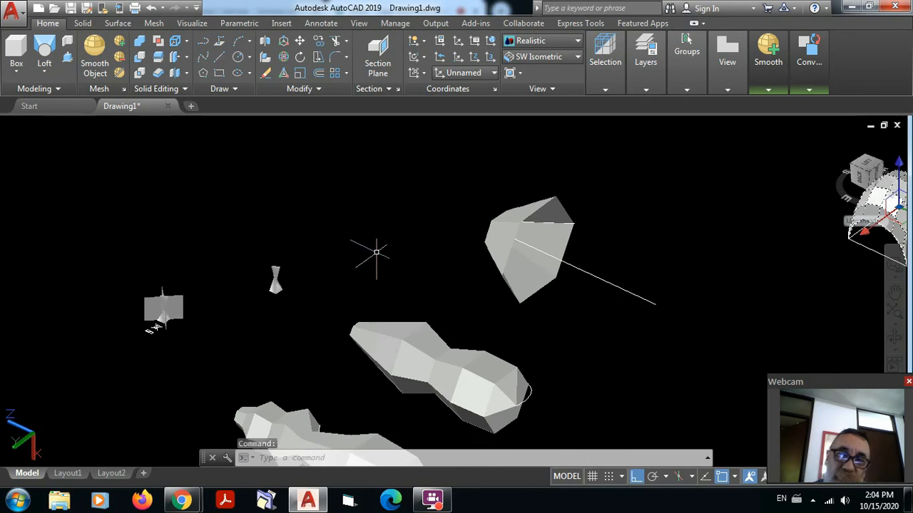
{"action": "middle_click_drag", "start_coordinate": [462, 252], "coordinate": [245, 403]}
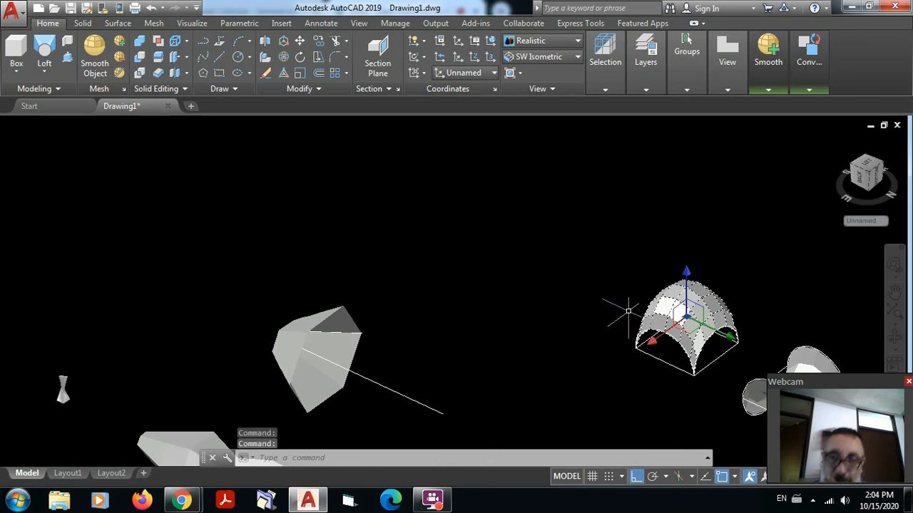
{"action": "scroll", "coordinate": [722, 290], "scroll_direction": "up", "scroll_amount": 2}
{"action": "scroll", "coordinate": [744, 306], "scroll_direction": "up", "scroll_amount": 2}
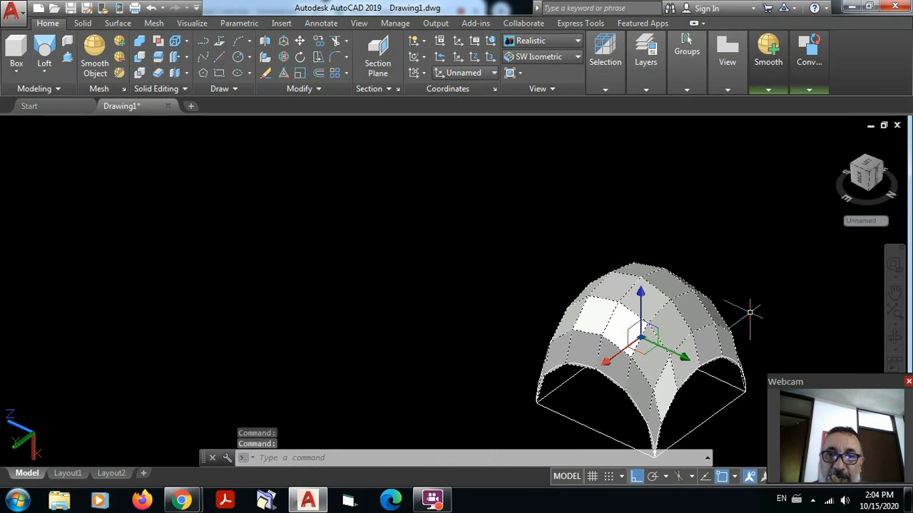
{"action": "middle_click_drag", "start_coordinate": [750, 319], "coordinate": [490, 274]}
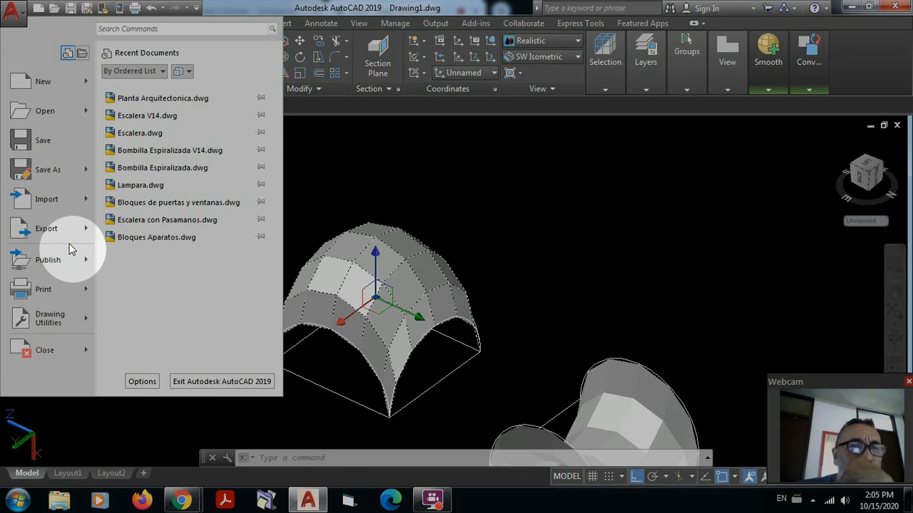
{"action": "left_click", "coordinate": [361, 166]}
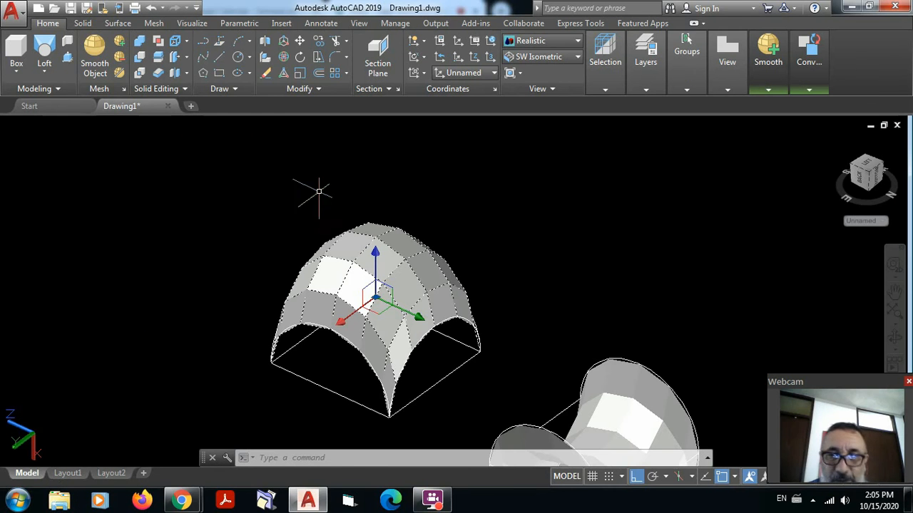
{"action": "scroll", "coordinate": [492, 196], "scroll_direction": "down", "scroll_amount": 4}
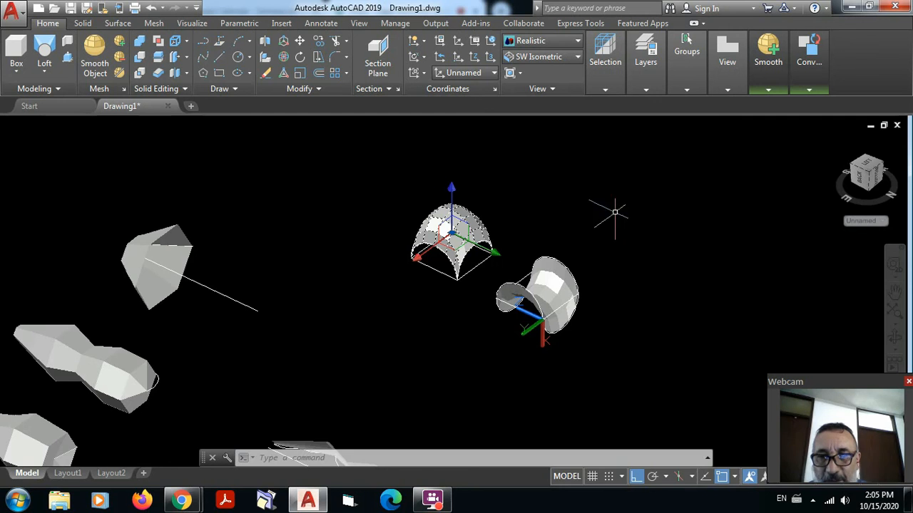
{"action": "middle_click_drag", "start_coordinate": [607, 204], "coordinate": [449, 214]}
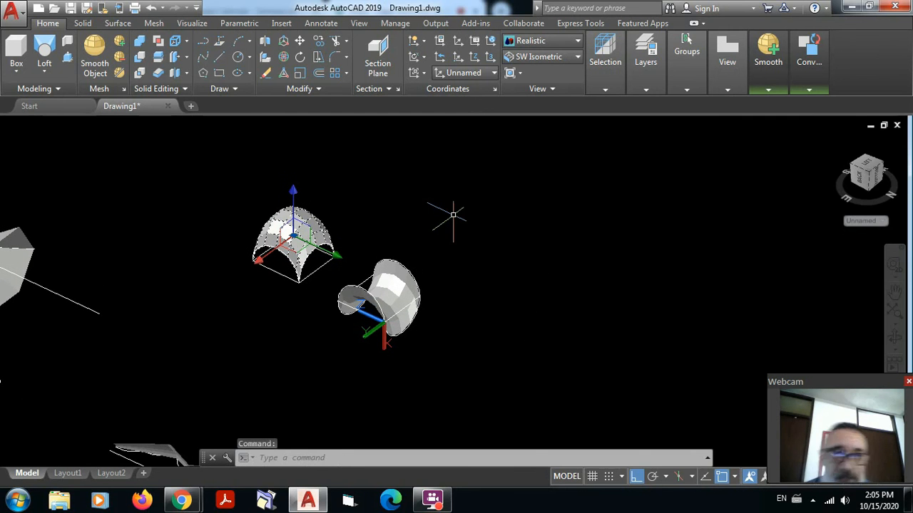
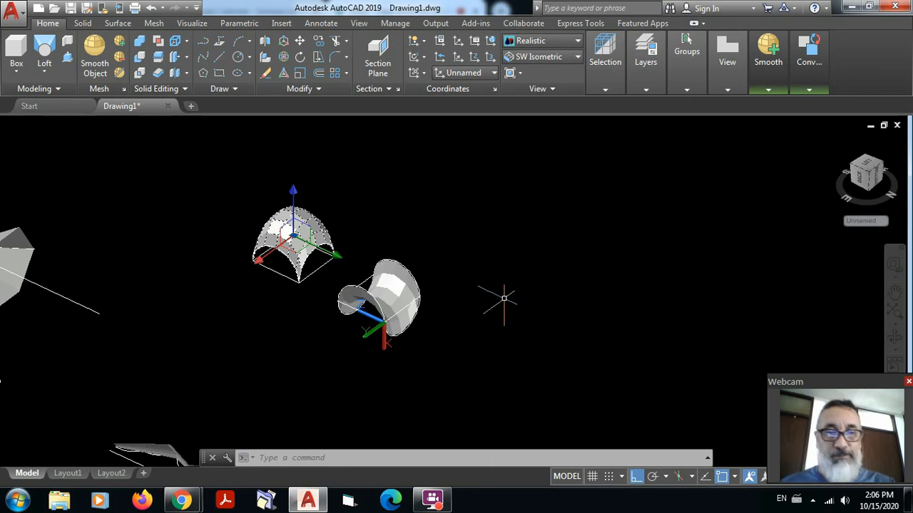
{"action": "key", "text": "Escape"}
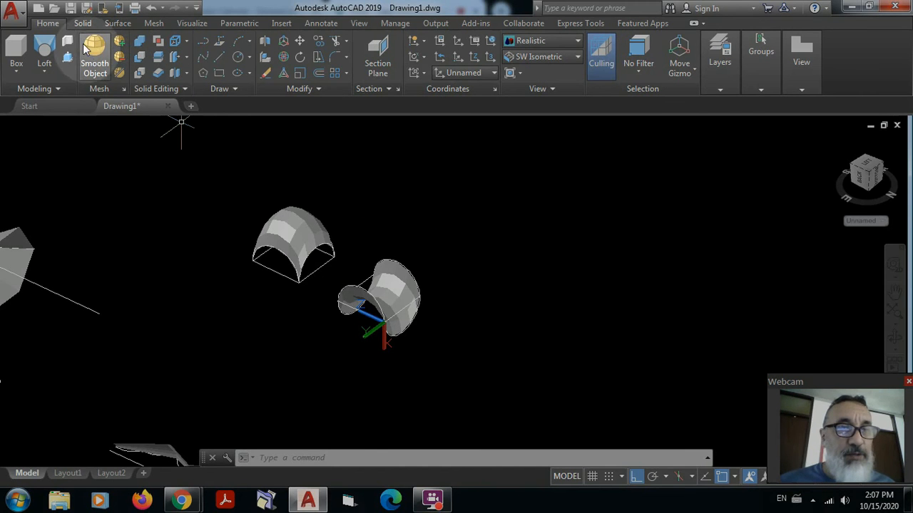
{"action": "left_click", "coordinate": [118, 23]}
{"action": "left_click", "coordinate": [159, 23]}
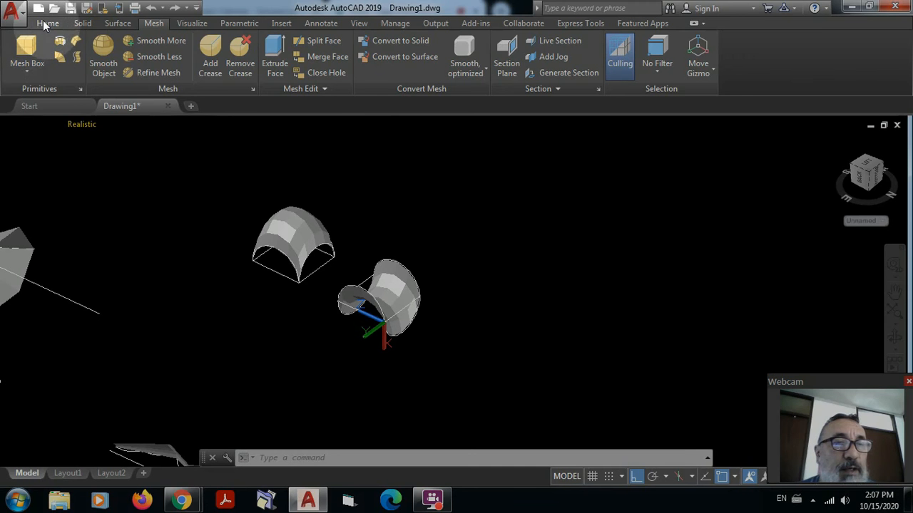
{"action": "left_click", "coordinate": [46, 23]}
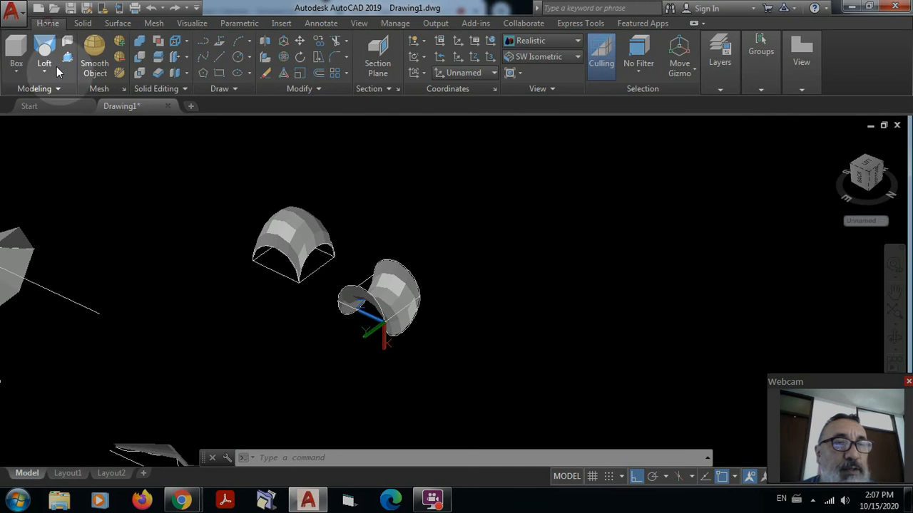
{"action": "left_click", "coordinate": [115, 24]}
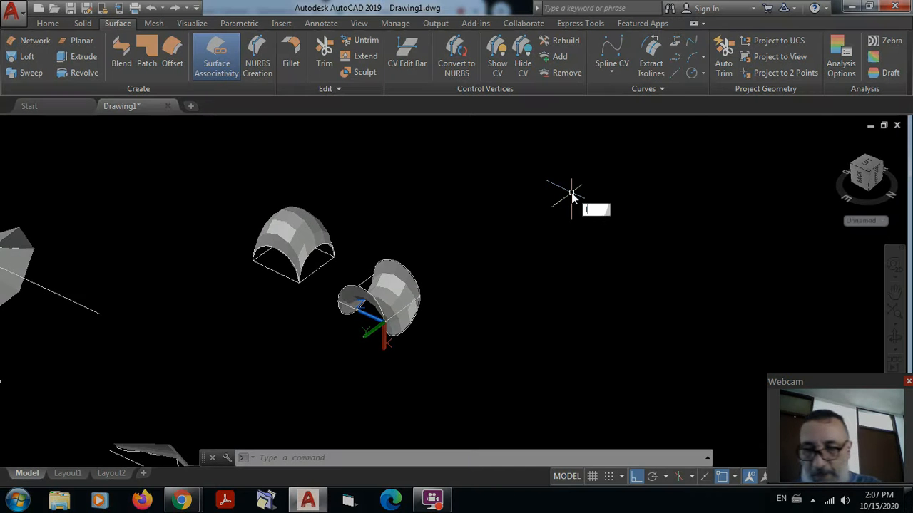
- Draw a short straight line along the Z axis in the empty space beyond the saddle-shaped mesh
{"action": "type", "text": "l"}
{"action": "key", "text": "Return"}
{"action": "left_click", "coordinate": [485, 270]}
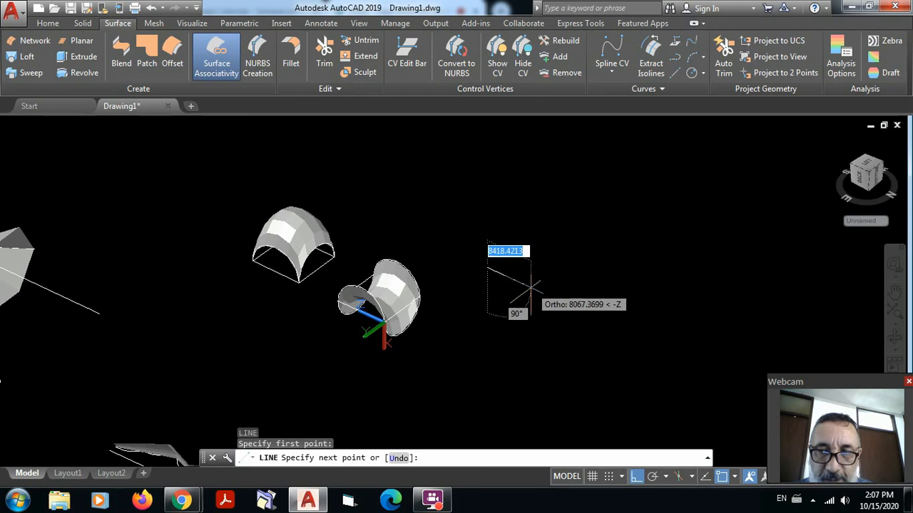
{"action": "left_click", "coordinate": [523, 283]}
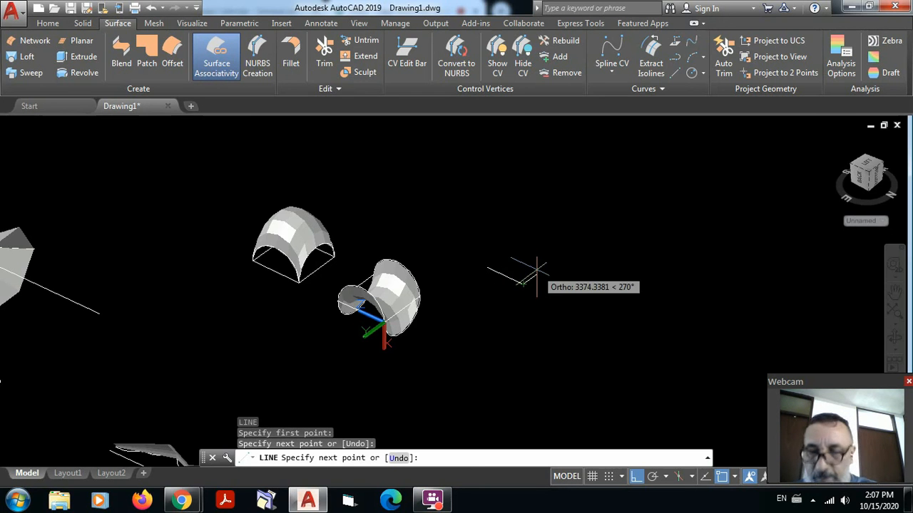
{"action": "key", "text": "Return"}
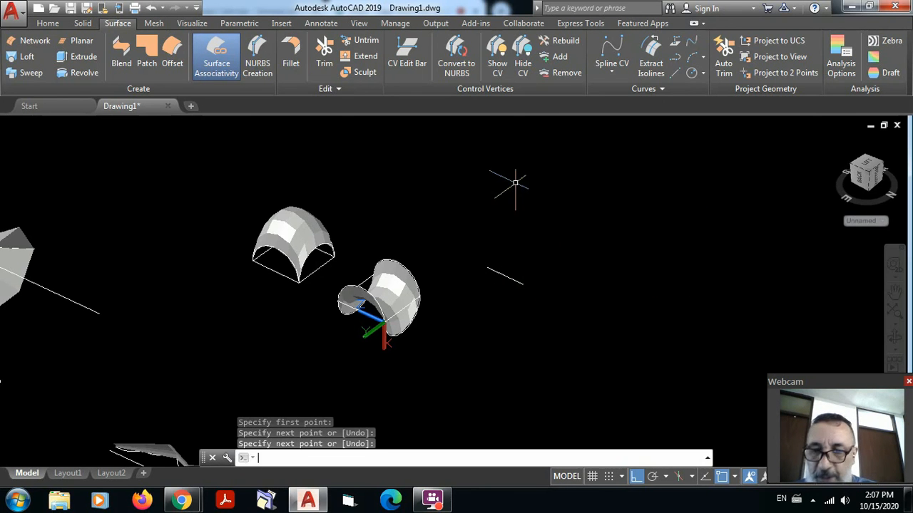
- Draw a second, longer line about 21,000 units long, parallel to the short line and behind it
{"action": "key", "text": "Return"}
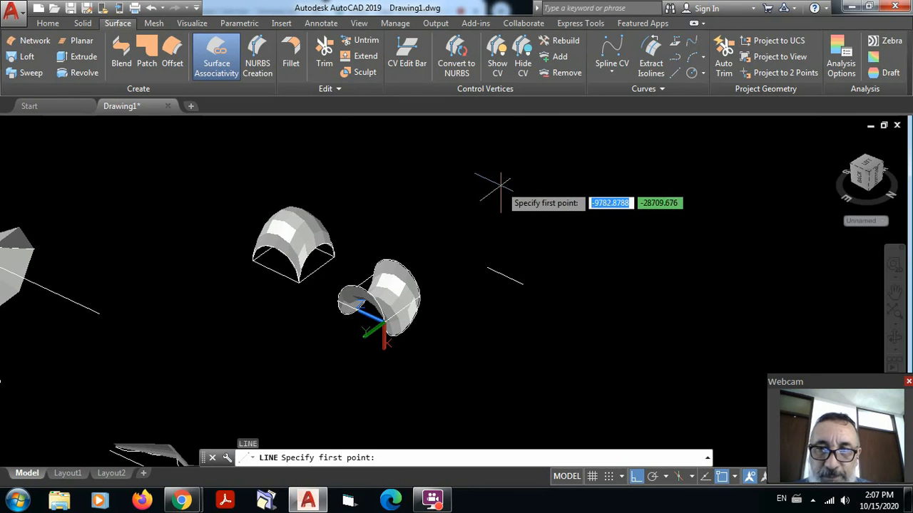
{"action": "left_click", "coordinate": [500, 187]}
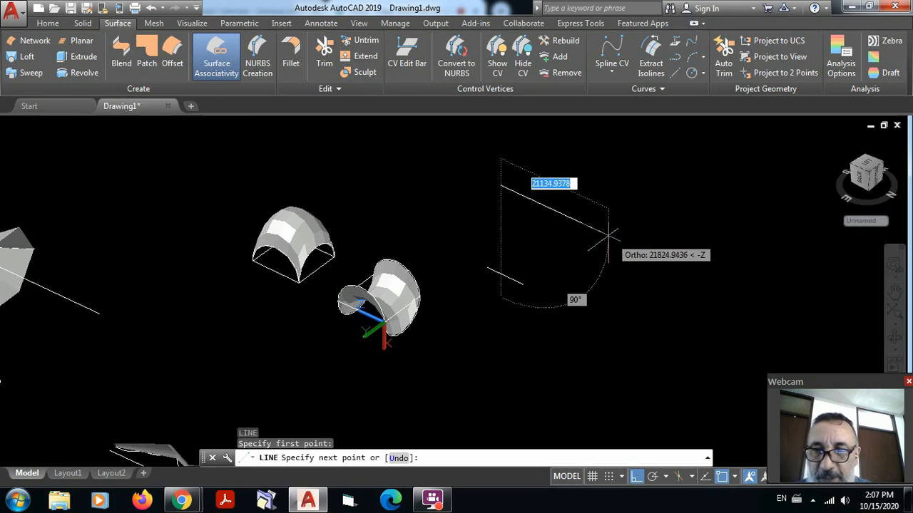
{"action": "left_click", "coordinate": [606, 234]}
{"action": "key", "text": "Escape"}
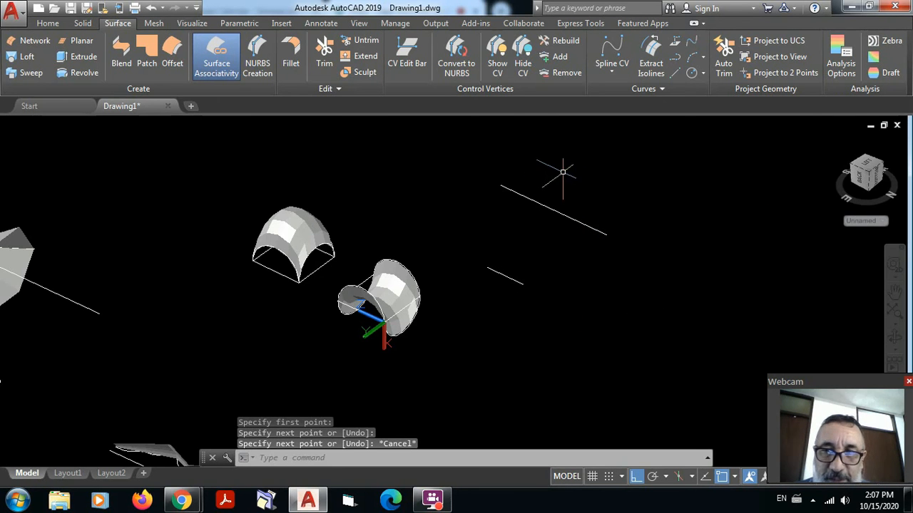
- Set the visual style to 2D Wireframe
{"action": "middle_click_drag", "start_coordinate": [597, 184], "coordinate": [599, 184], "text": "shift"}
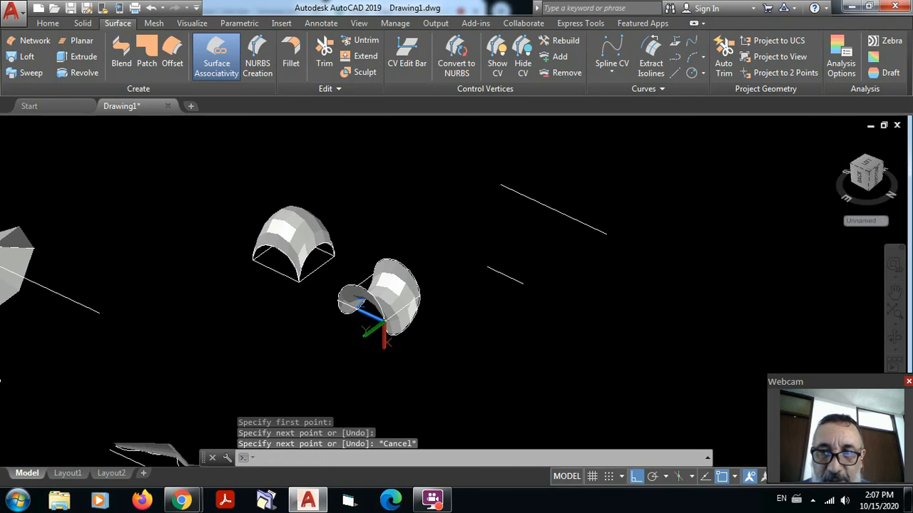
{"action": "scroll", "coordinate": [597, 181], "scroll_direction": "up", "scroll_amount": 2}
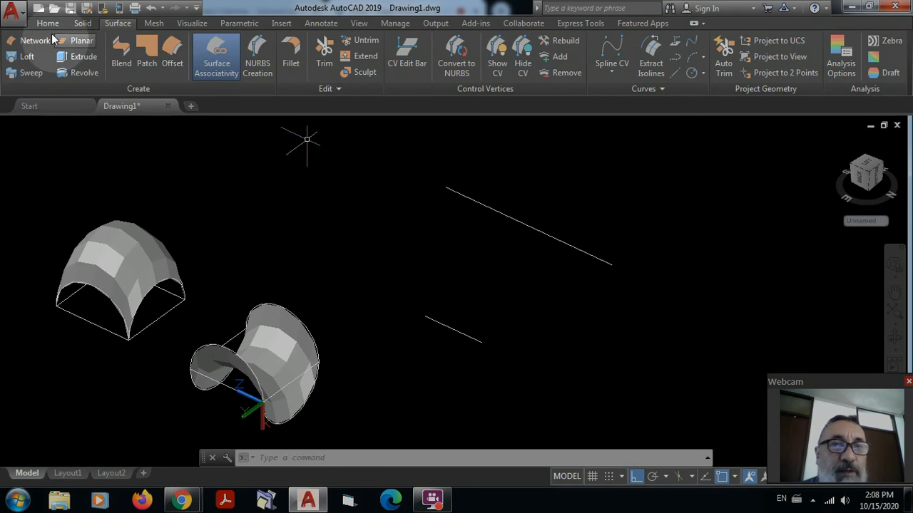
{"action": "left_click", "coordinate": [48, 23]}
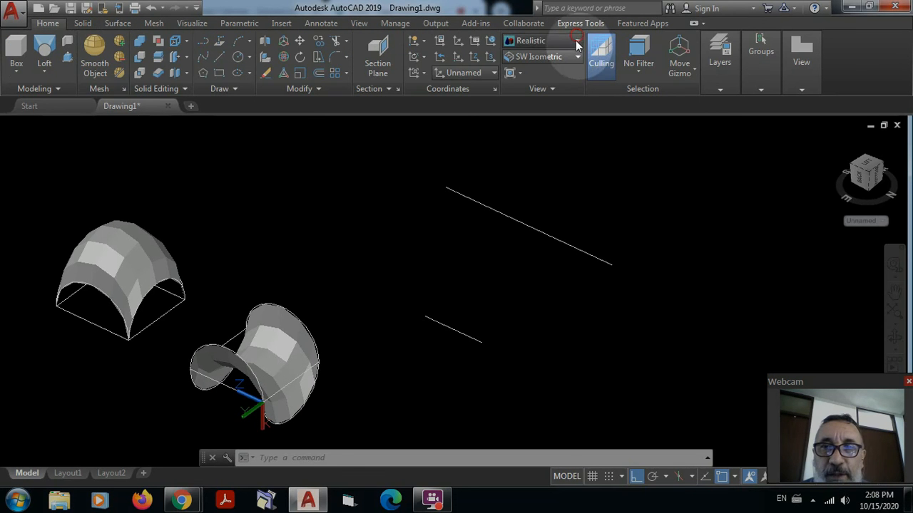
{"action": "left_click", "coordinate": [575, 40]}
{"action": "left_click", "coordinate": [535, 69]}
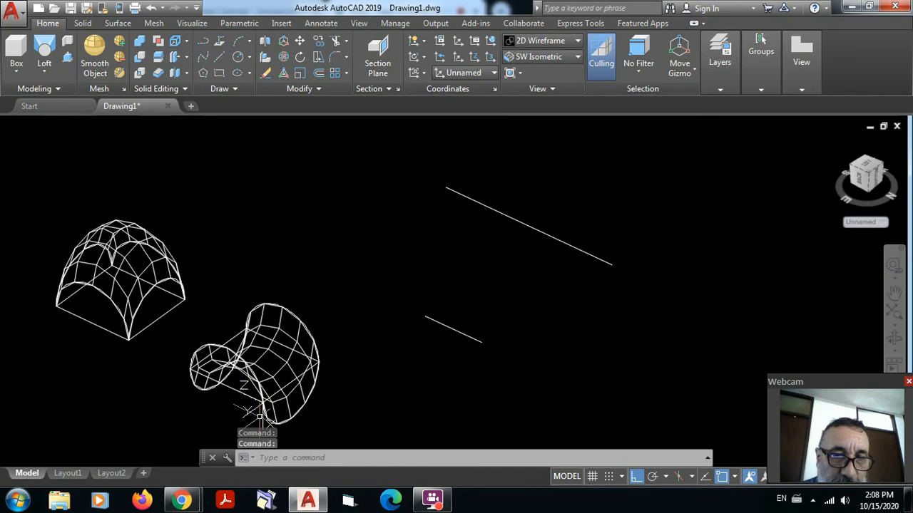
- Redirect the UCS Z axis so that it runs horizontally and perpendicular to the two new lines
{"action": "scroll", "coordinate": [246, 412], "scroll_direction": "up", "scroll_amount": 2}
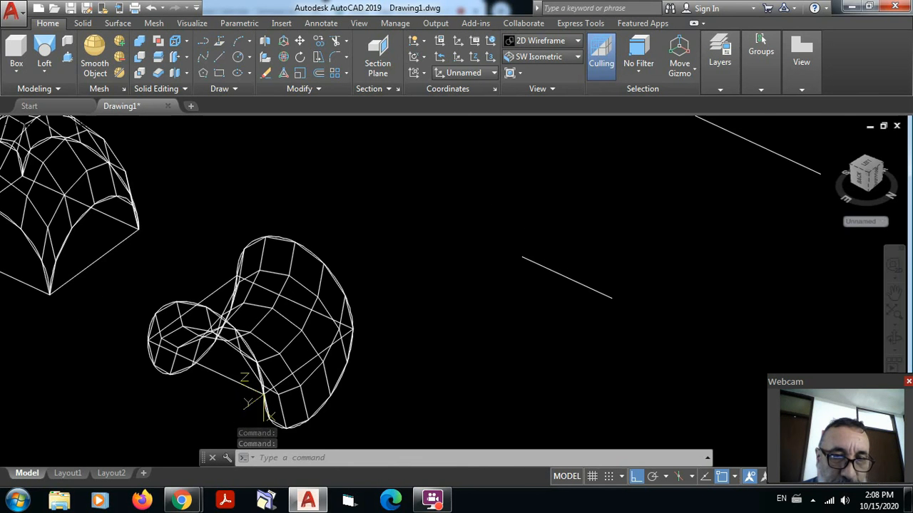
{"action": "left_click", "coordinate": [249, 403]}
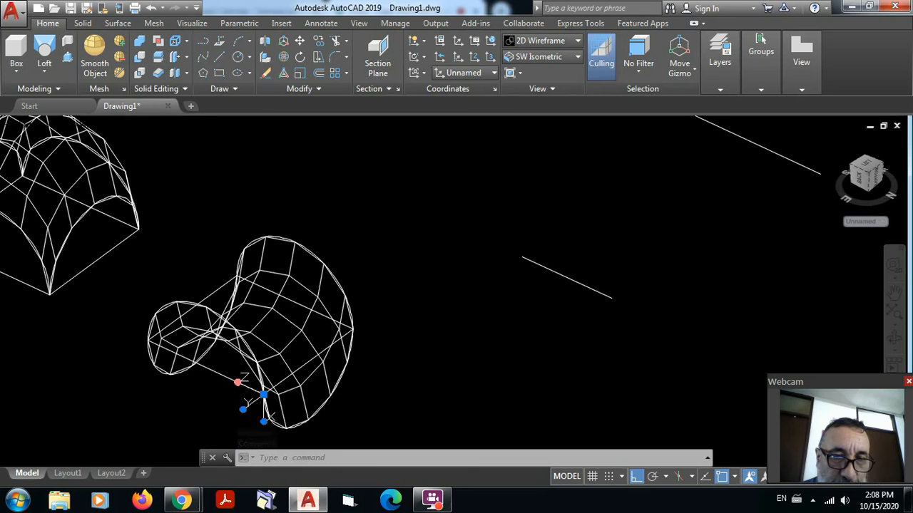
{"action": "left_click", "coordinate": [238, 383]}
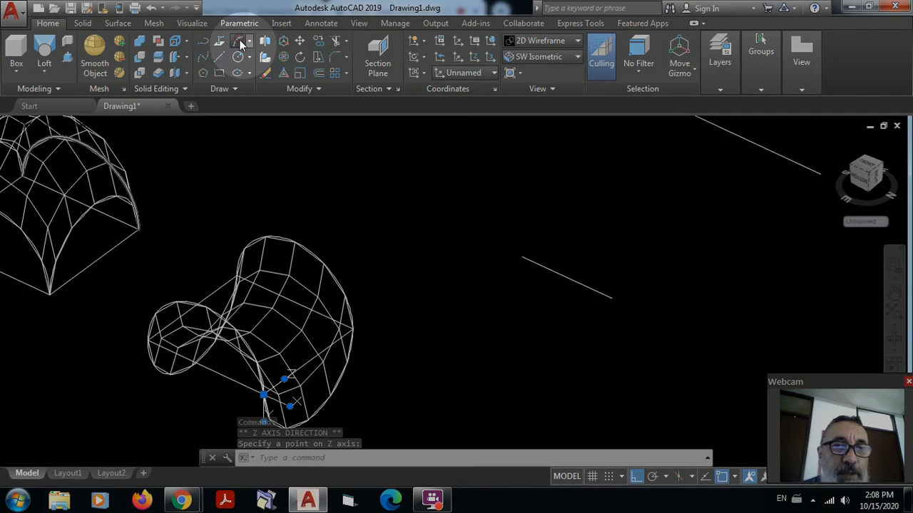
- Draw a semicircular arc over the short line, centred on its midpoint and running from one endpoint to the other
{"action": "left_click", "coordinate": [238, 73]}
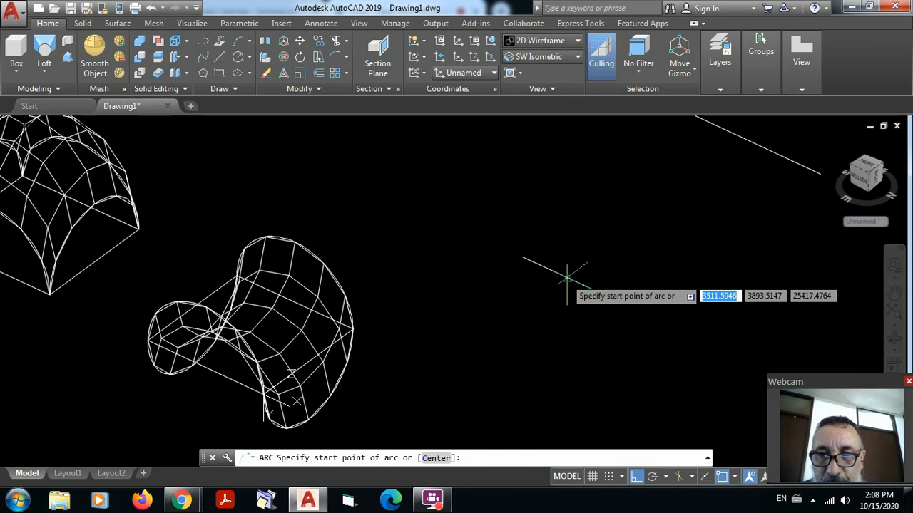
{"action": "type", "text": "c"}
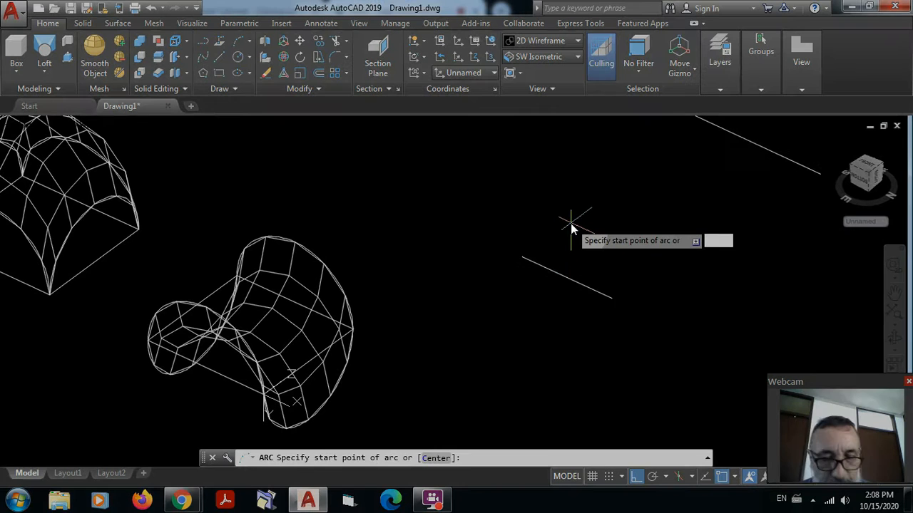
{"action": "key", "text": "Return"}
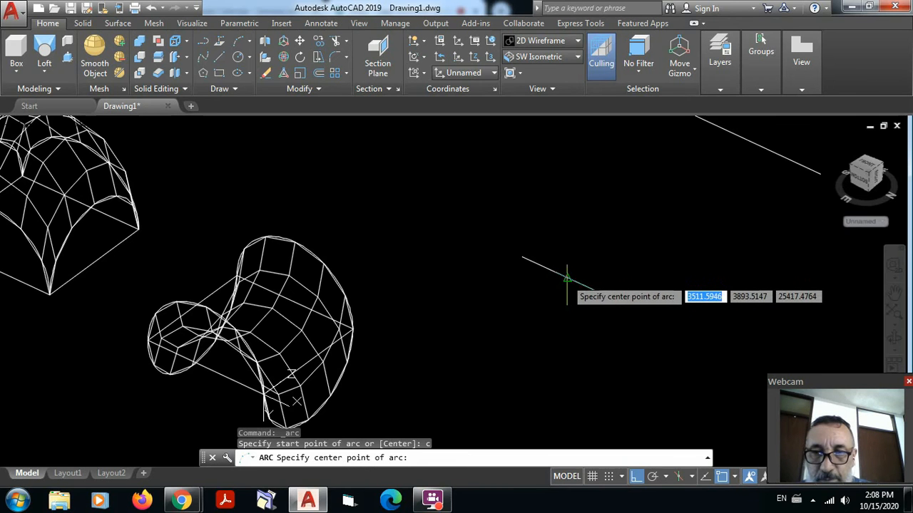
{"action": "left_click", "coordinate": [587, 277]}
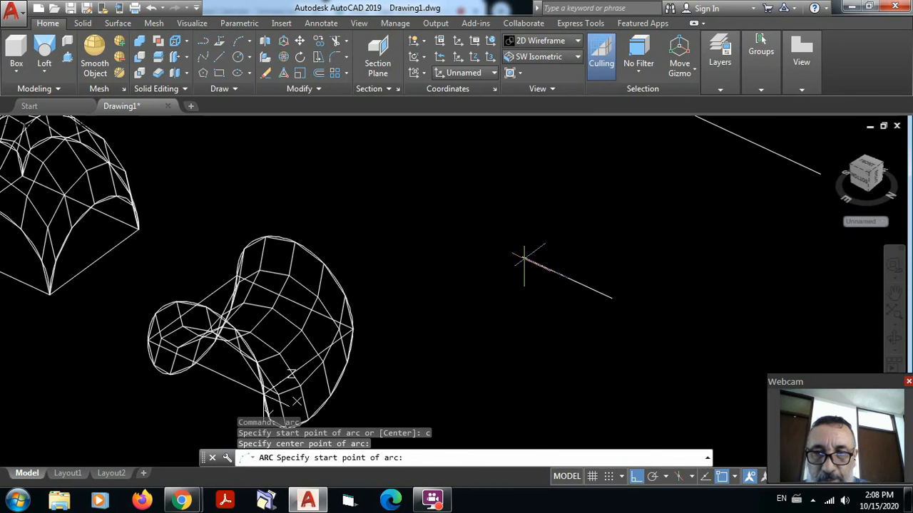
{"action": "left_click", "coordinate": [526, 259]}
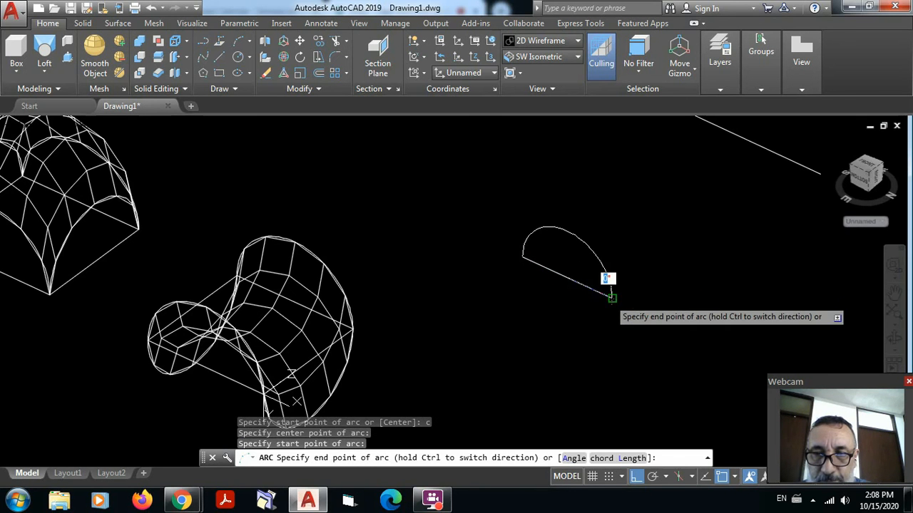
{"action": "left_click", "coordinate": [609, 287]}
- Draw a matching semicircular arc over the longer line, centred on its midpoint and ending at its two endpoints
{"action": "scroll", "coordinate": [654, 231], "scroll_direction": "down", "scroll_amount": 2}
{"action": "mouse_move", "coordinate": [657, 173]}
{"action": "middle_mouse_down"}
{"action": "mouse_move", "coordinate": [683, 128]}
{"action": "mouse_move", "coordinate": [636, 218]}
{"action": "mouse_move", "coordinate": [577, 198]}
{"action": "middle_mouse_up"}
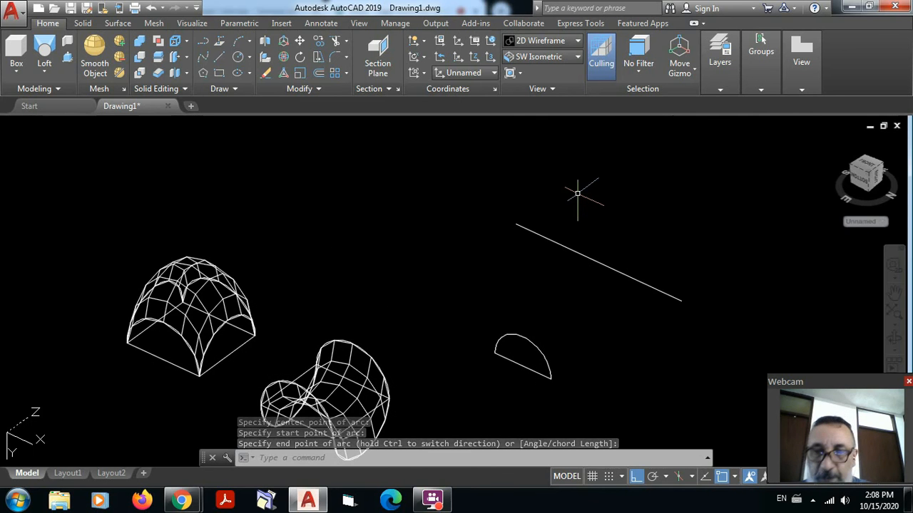
{"action": "key", "text": "Return"}
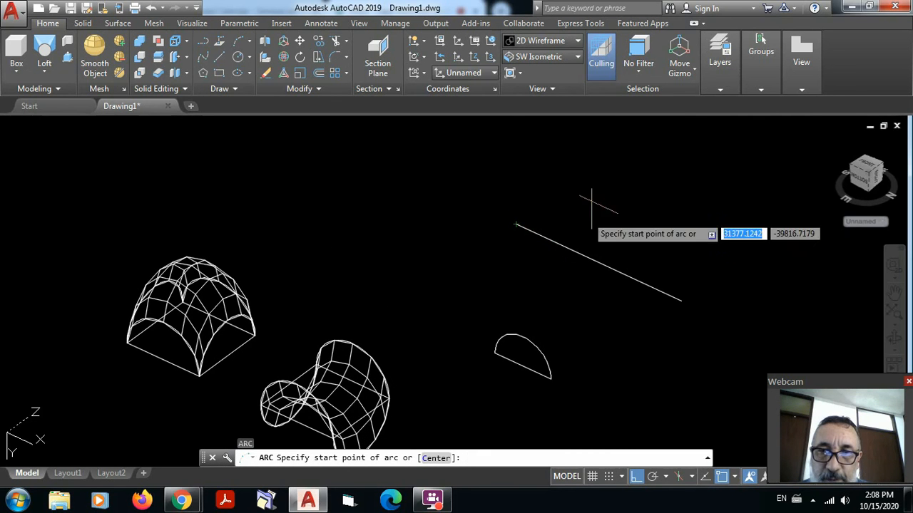
{"action": "type", "text": "c"}
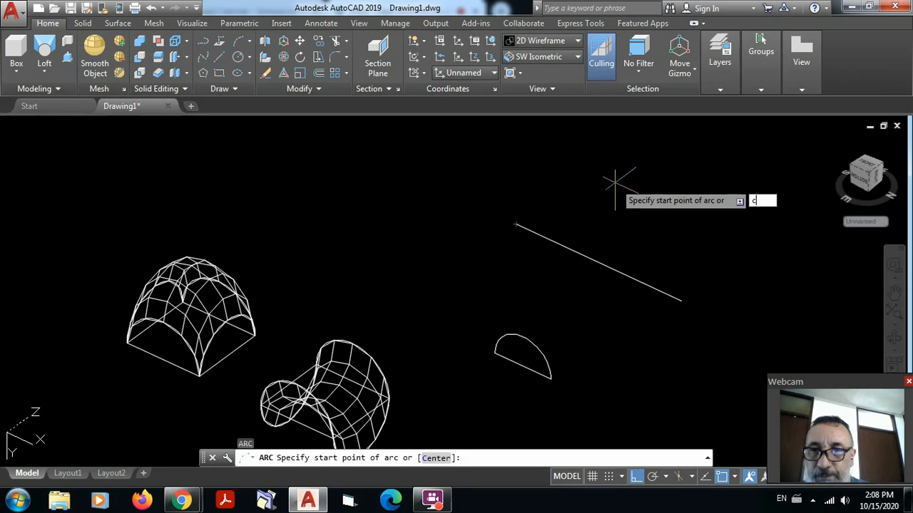
{"action": "key", "text": "Return"}
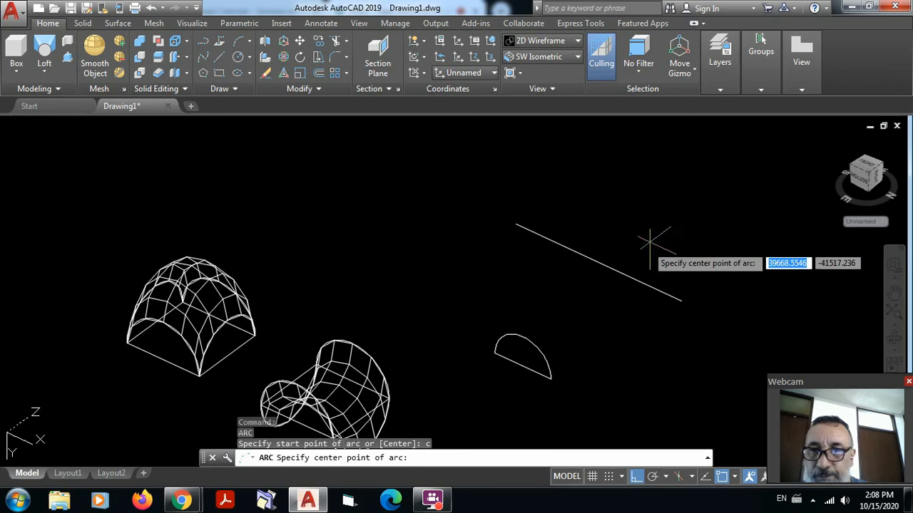
{"action": "left_click", "coordinate": [592, 259]}
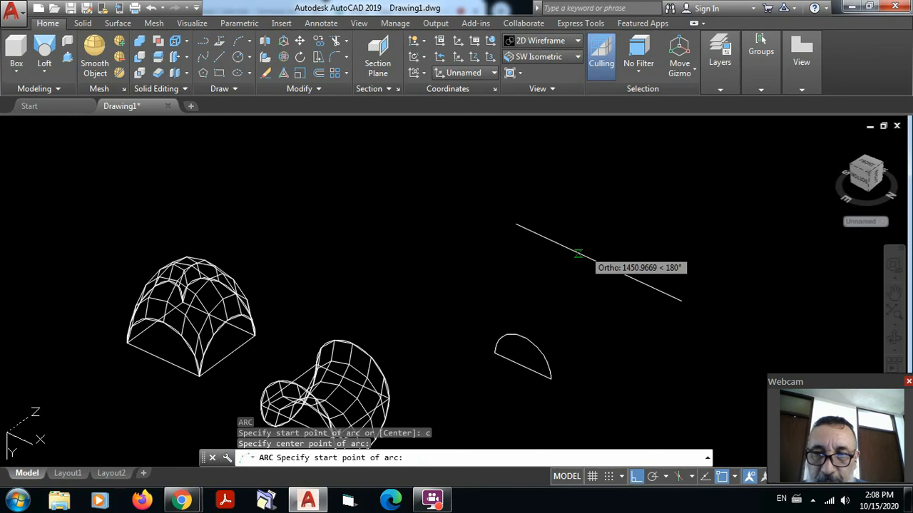
{"action": "left_click", "coordinate": [516, 225]}
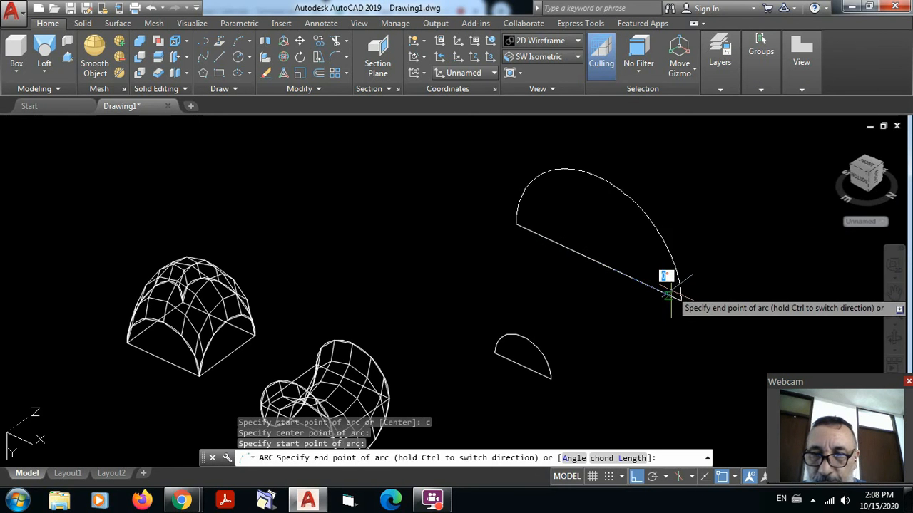
{"action": "left_click", "coordinate": [680, 300]}
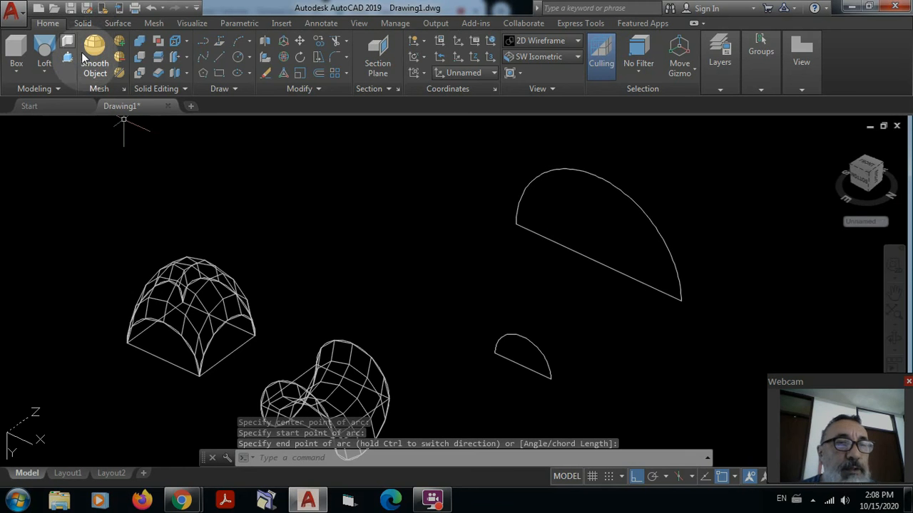
- Create a ruled surface mesh between the small arc and the large arc
{"action": "left_click", "coordinate": [154, 22]}
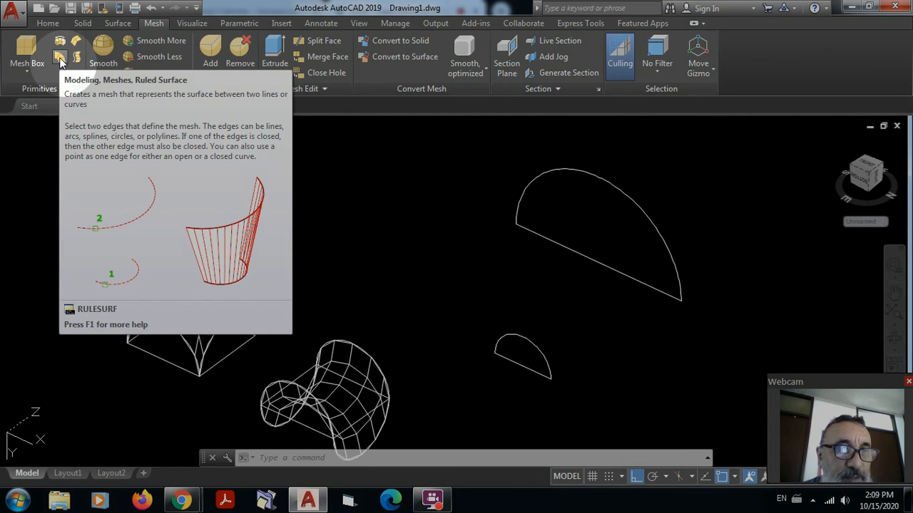
{"action": "left_click", "coordinate": [61, 59]}
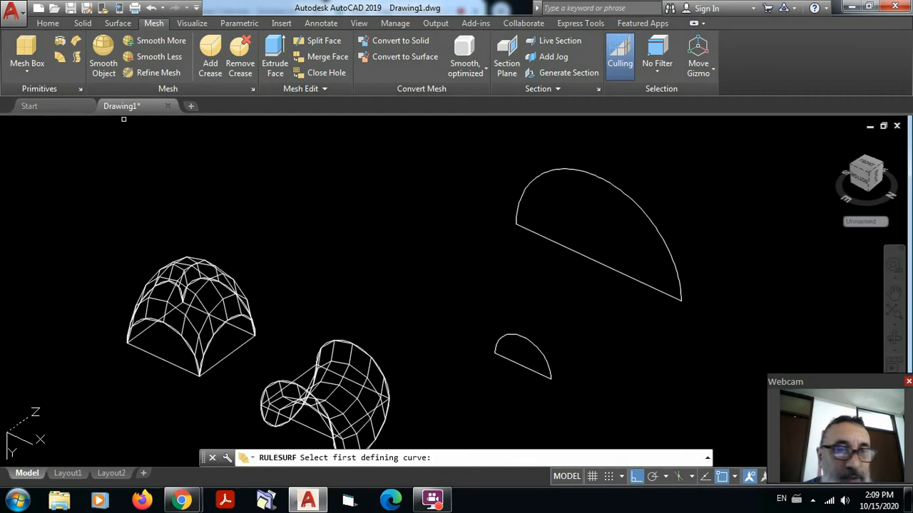
{"action": "left_click", "coordinate": [527, 339]}
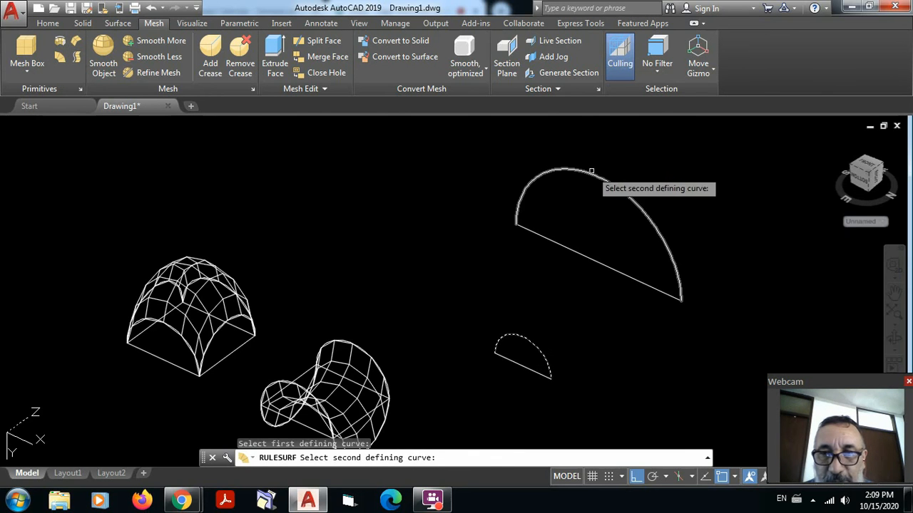
{"action": "left_click", "coordinate": [591, 174]}
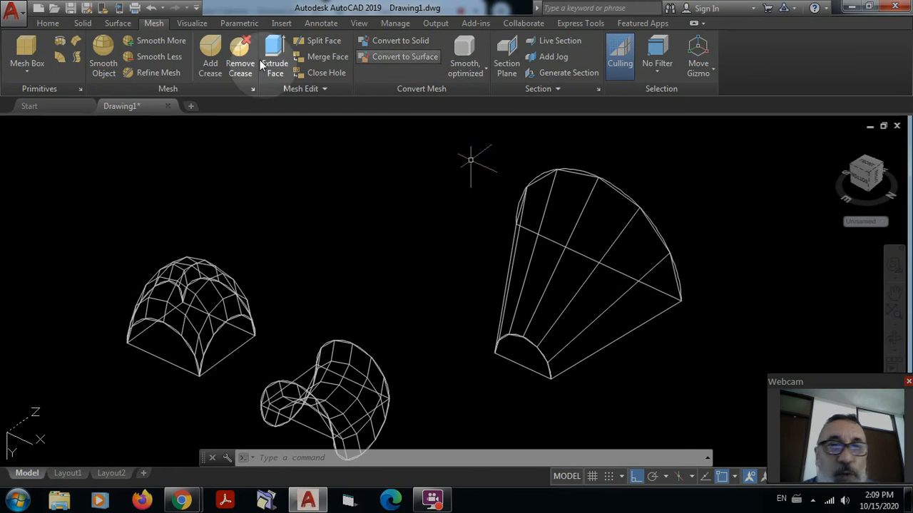
- Set the visual style to Shaded and inspect the ruled mesh beside the earlier models
{"action": "left_click", "coordinate": [47, 23]}
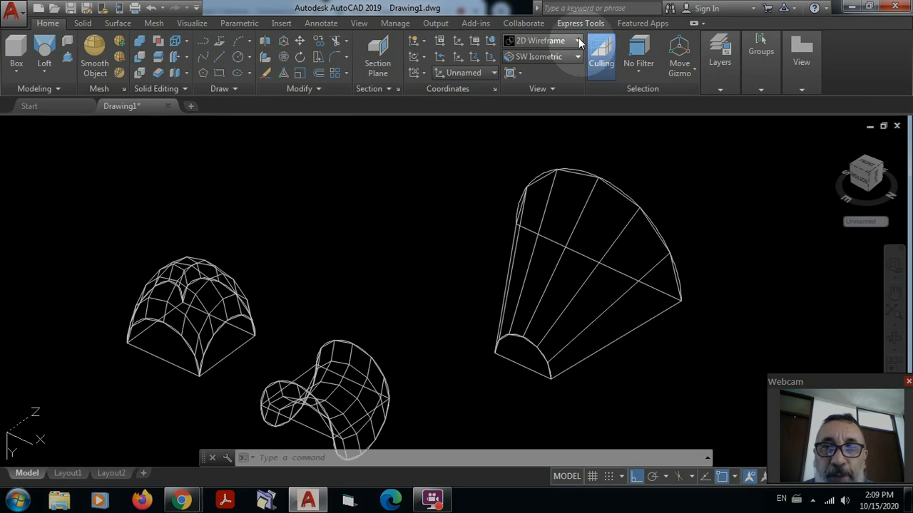
{"action": "left_click", "coordinate": [541, 41]}
{"action": "left_click", "coordinate": [530, 118]}
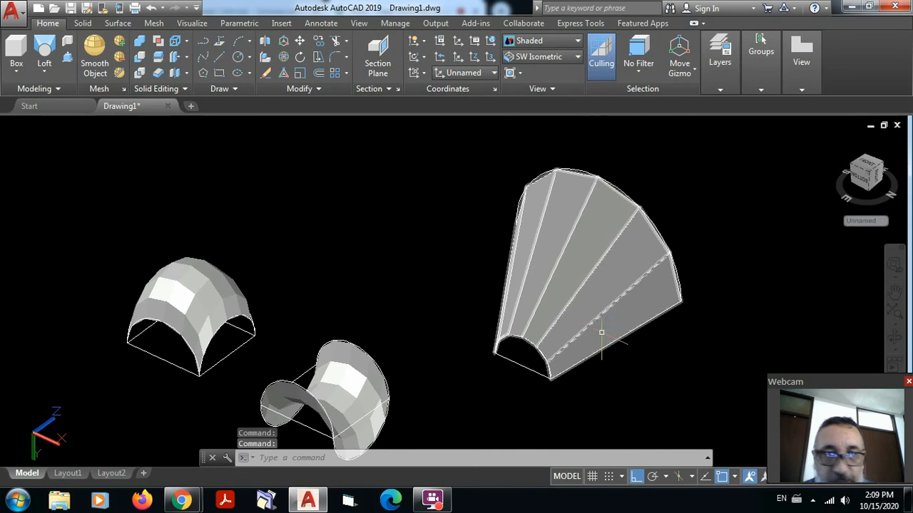
{"action": "middle_click_drag", "start_coordinate": [592, 322], "coordinate": [550, 325], "text": "shift"}
{"action": "scroll", "coordinate": [575, 273], "scroll_direction": "down", "scroll_amount": 4}
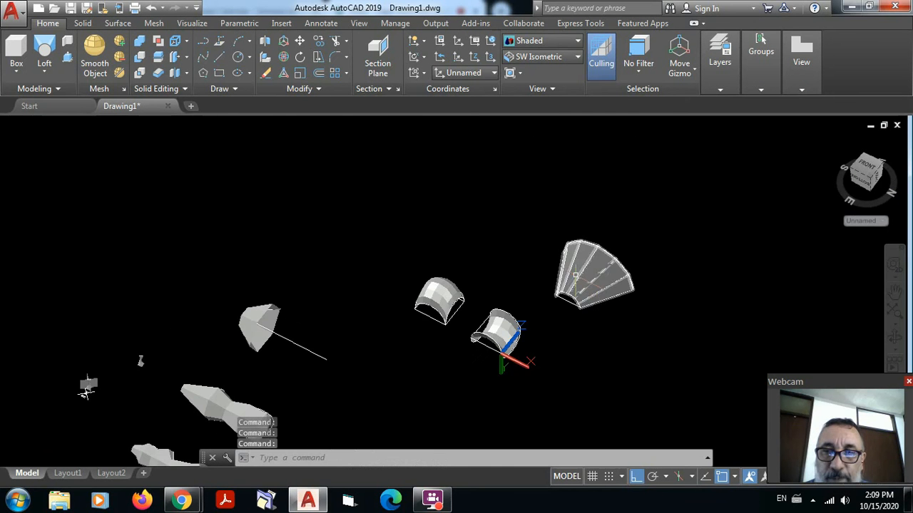
{"action": "scroll", "coordinate": [599, 294], "scroll_direction": "up", "scroll_amount": 2}
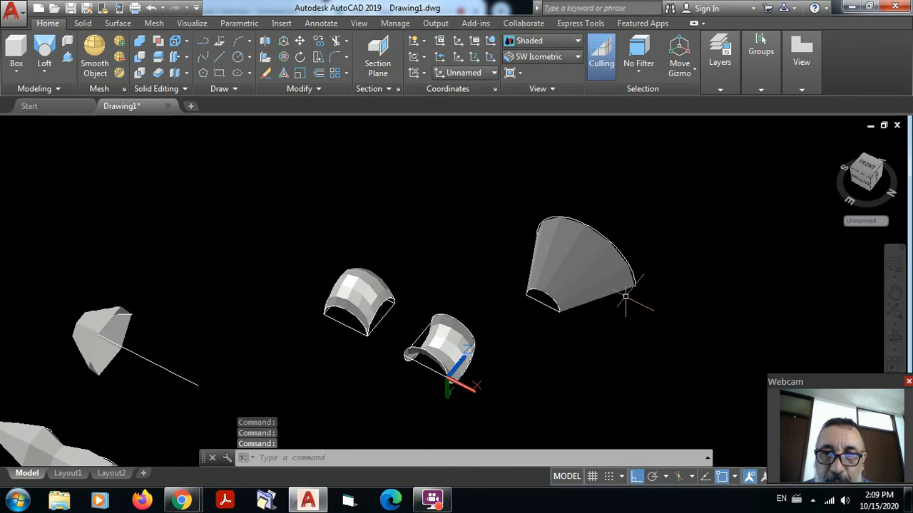
{"action": "scroll", "coordinate": [625, 296], "scroll_direction": "up", "scroll_amount": 3}
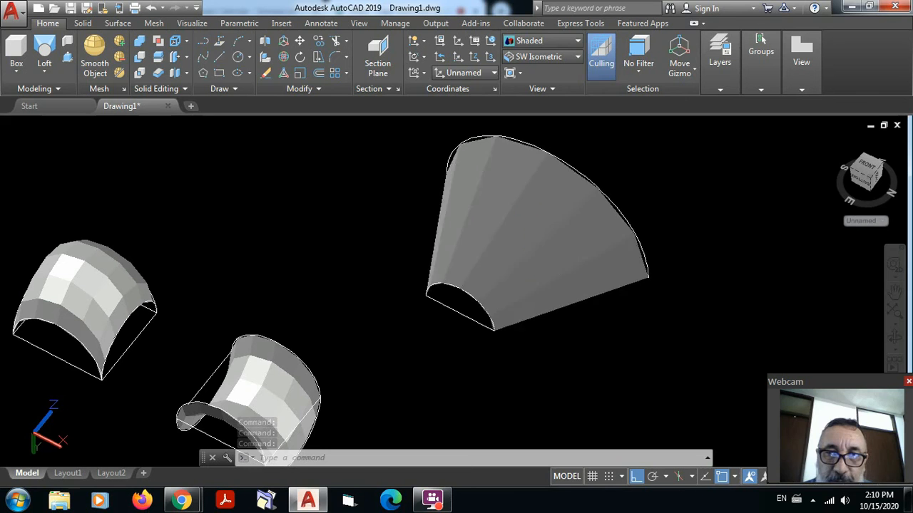
- Reset the UCS to World
{"action": "left_click", "coordinate": [508, 222]}
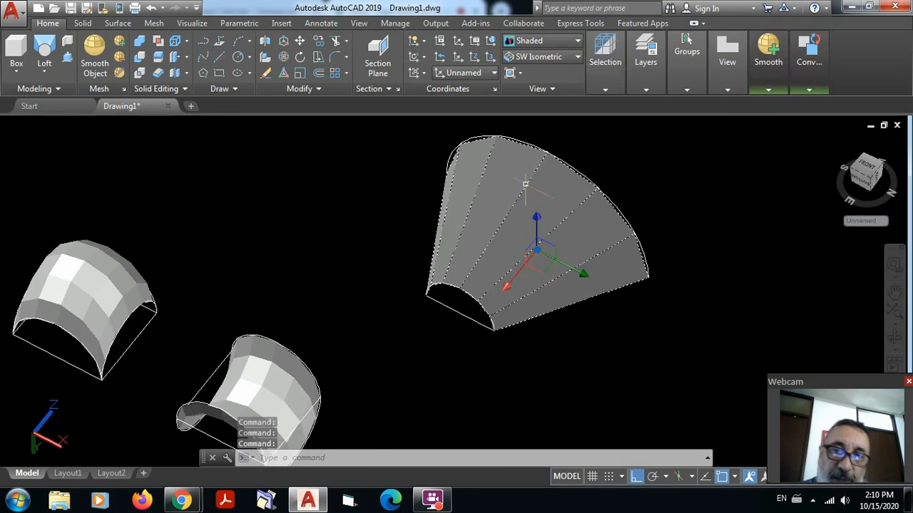
{"action": "scroll", "coordinate": [621, 257], "scroll_direction": "down", "scroll_amount": 5}
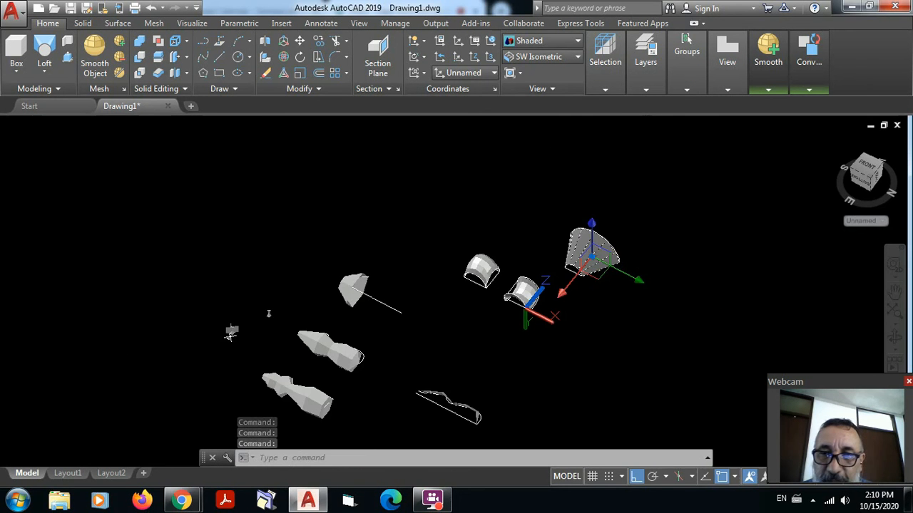
{"action": "middle_click_drag", "start_coordinate": [652, 309], "coordinate": [478, 332]}
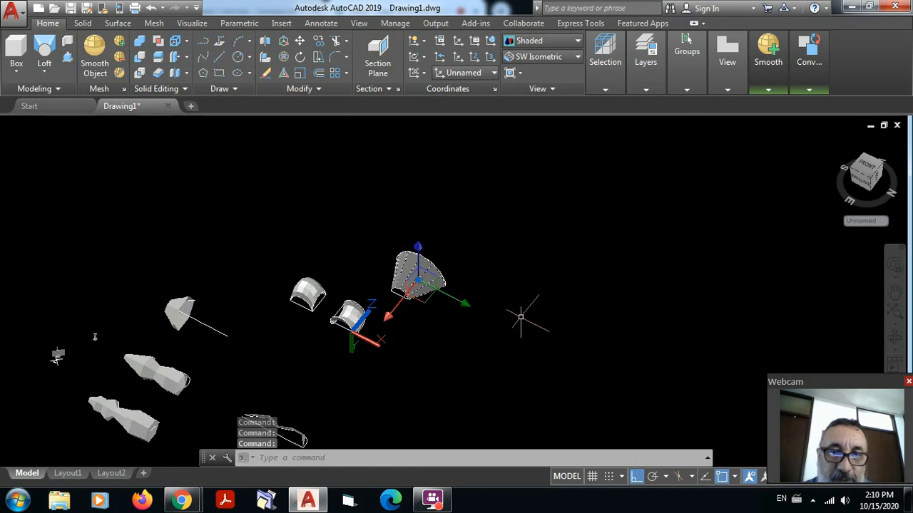
{"action": "left_click", "coordinate": [390, 323]}
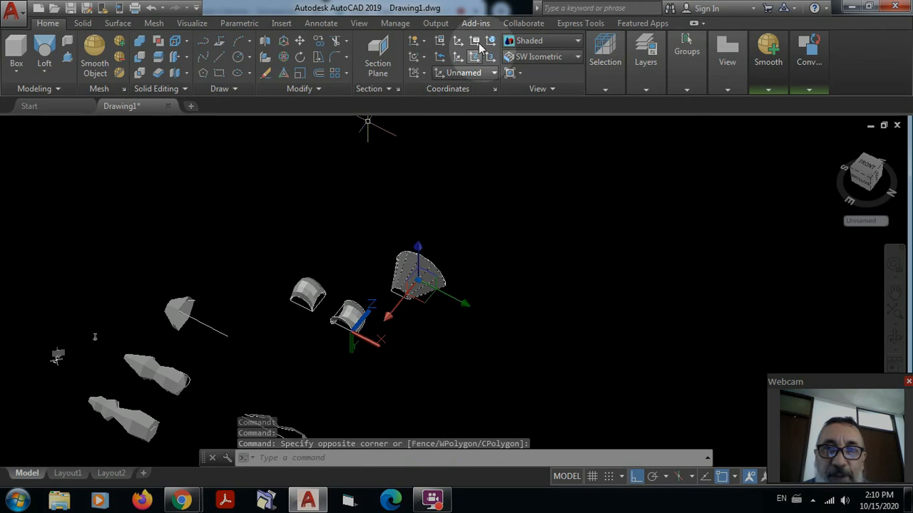
{"action": "left_click", "coordinate": [478, 44]}
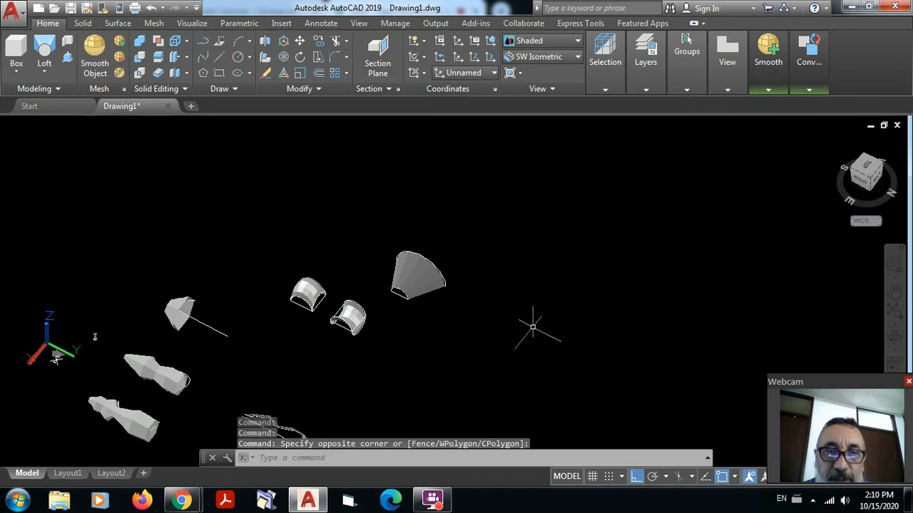
- Draw a short line about 1,800 units long along the Y axis in the empty space beyond the ruled mesh
{"action": "scroll", "coordinate": [486, 314], "scroll_direction": "up", "scroll_amount": 3}
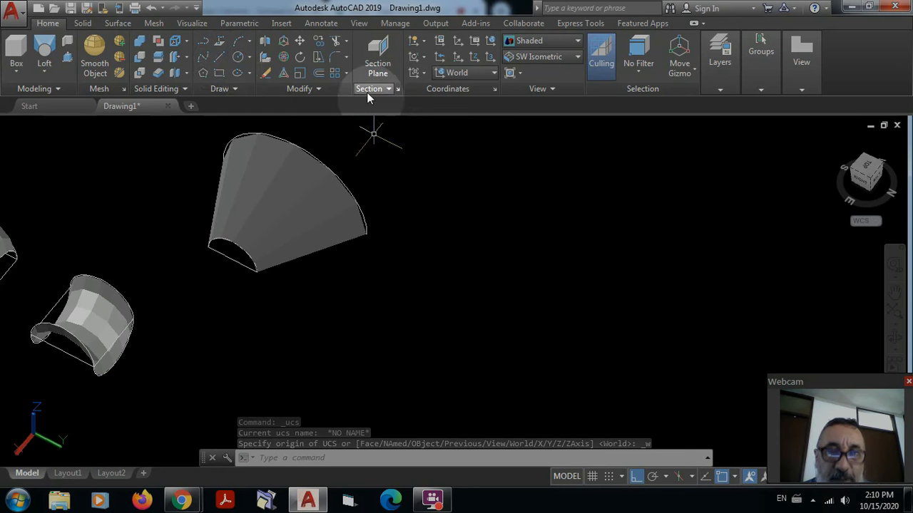
{"action": "left_click", "coordinate": [219, 57]}
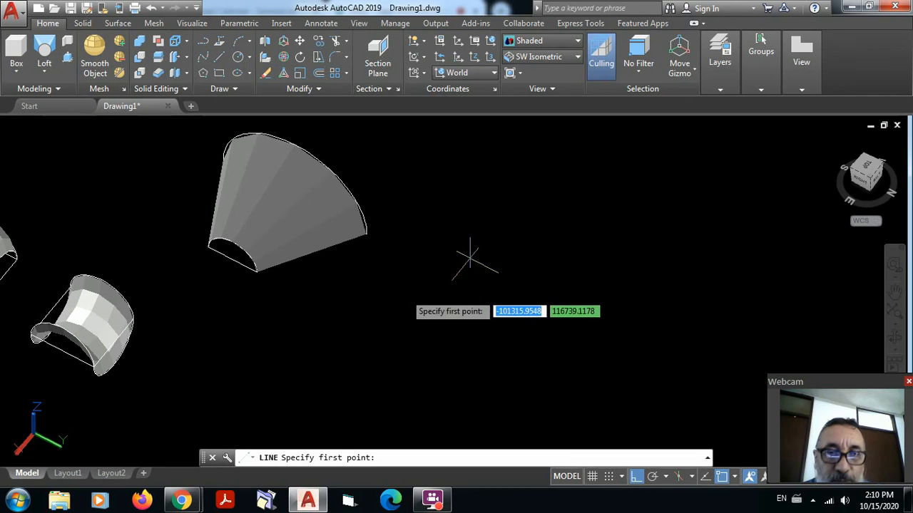
{"action": "left_click", "coordinate": [392, 298]}
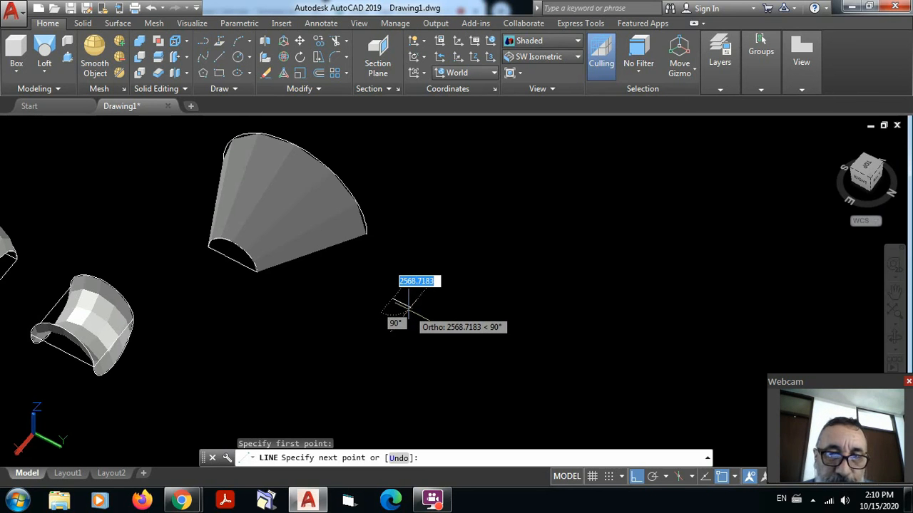
{"action": "scroll", "coordinate": [411, 308], "scroll_direction": "up", "scroll_amount": 2}
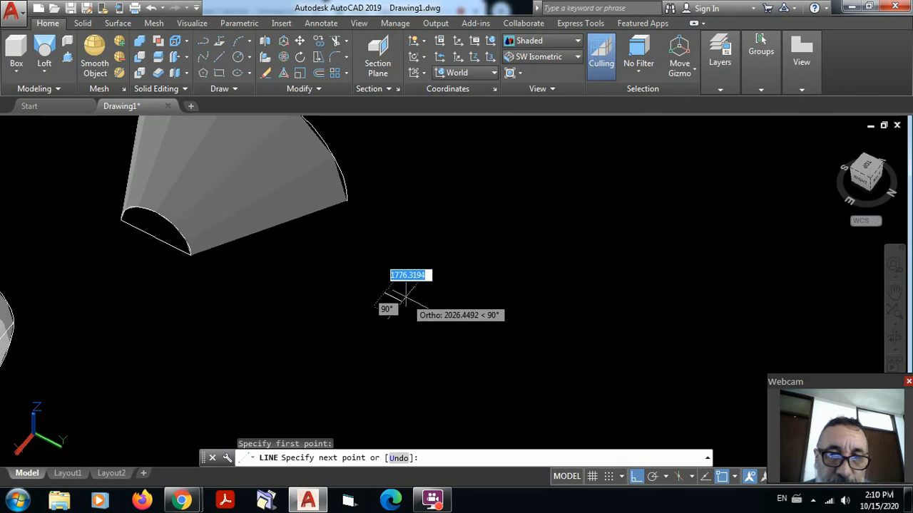
{"action": "left_click", "coordinate": [402, 302]}
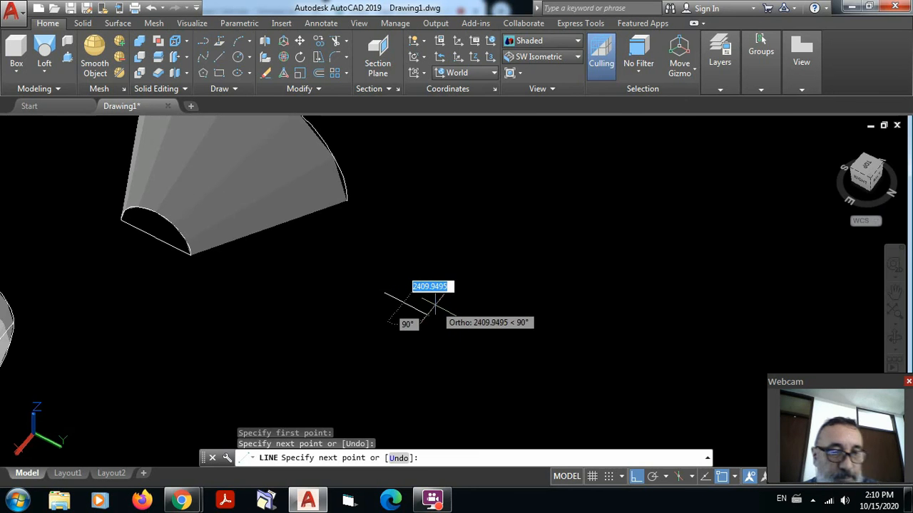
{"action": "key", "text": "Escape"}
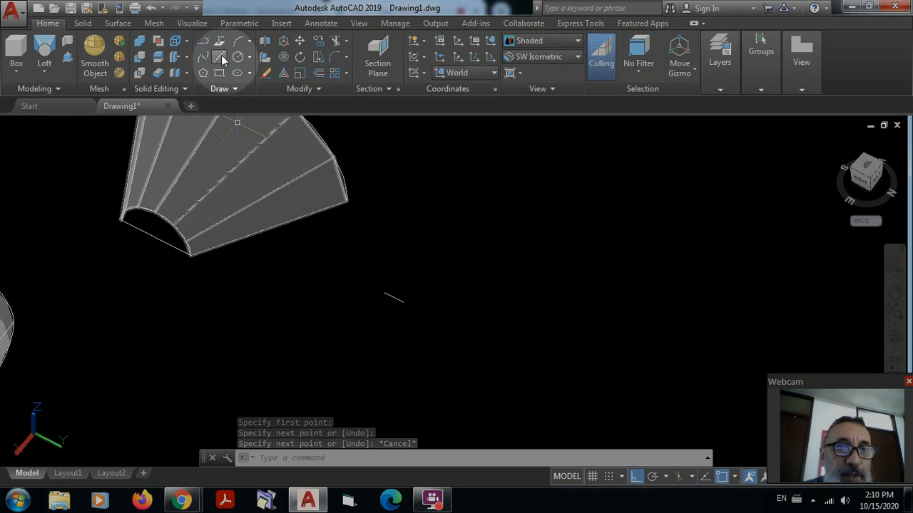
- Draw a second line parallel to the new short line and behind it, about twice as long
{"action": "left_click", "coordinate": [220, 55]}
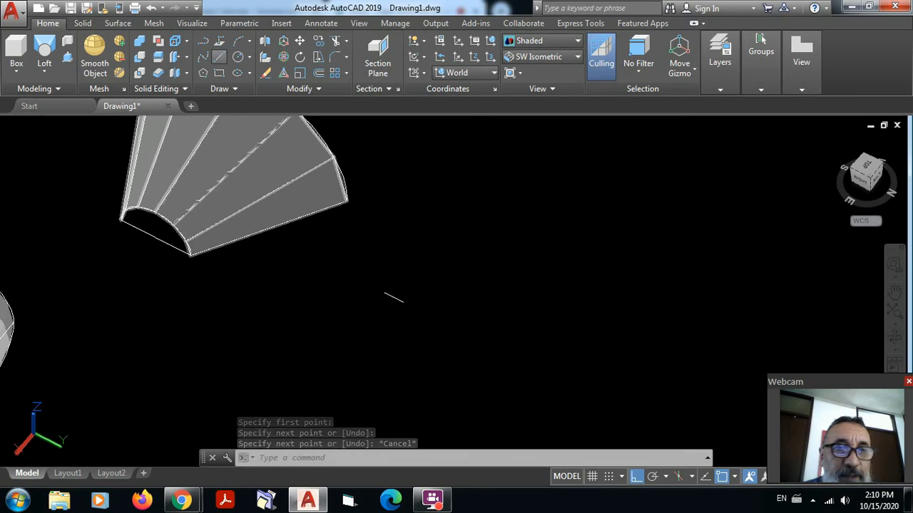
{"action": "left_click", "coordinate": [392, 210]}
{"action": "left_click", "coordinate": [426, 226]}
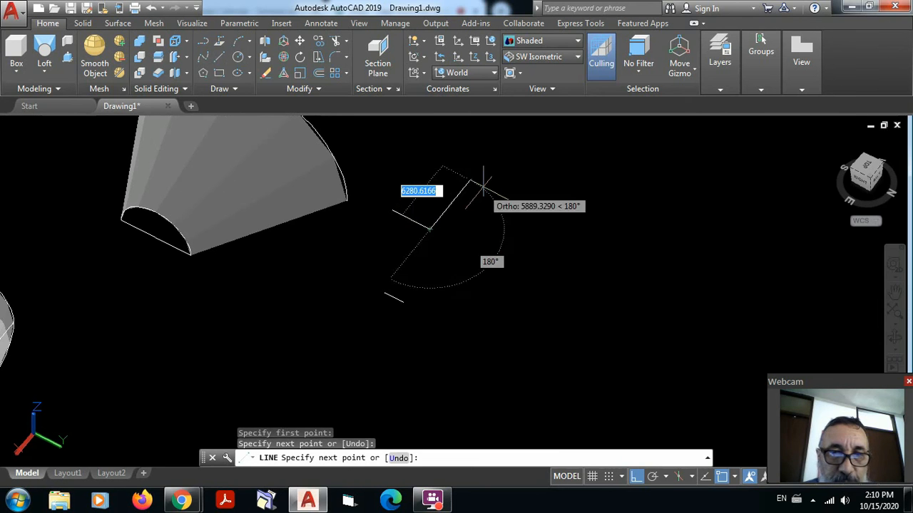
{"action": "key", "text": "Escape"}
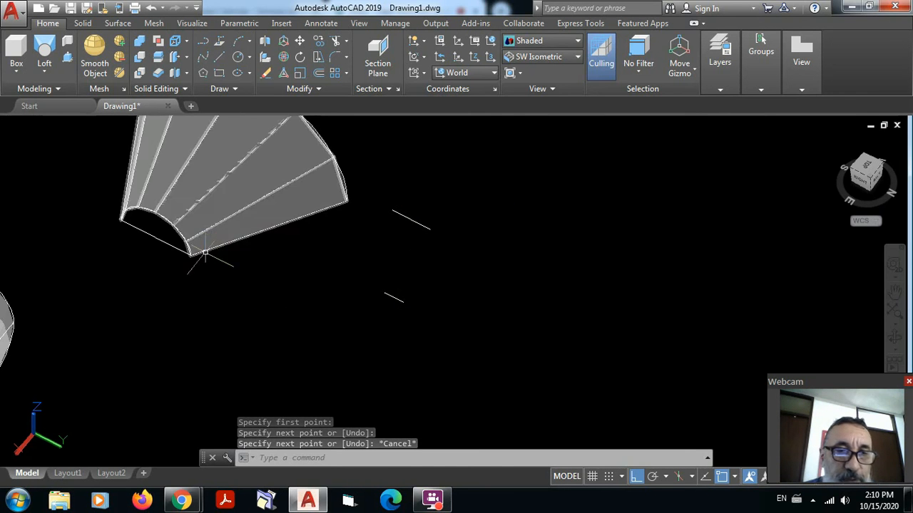
- Try to move and align the UCS to the end of the saddle-shaped mesh's front arc, and undo it
{"action": "scroll", "coordinate": [387, 310], "scroll_direction": "down", "scroll_amount": 4}
{"action": "scroll", "coordinate": [225, 349], "scroll_direction": "up", "scroll_amount": 5}
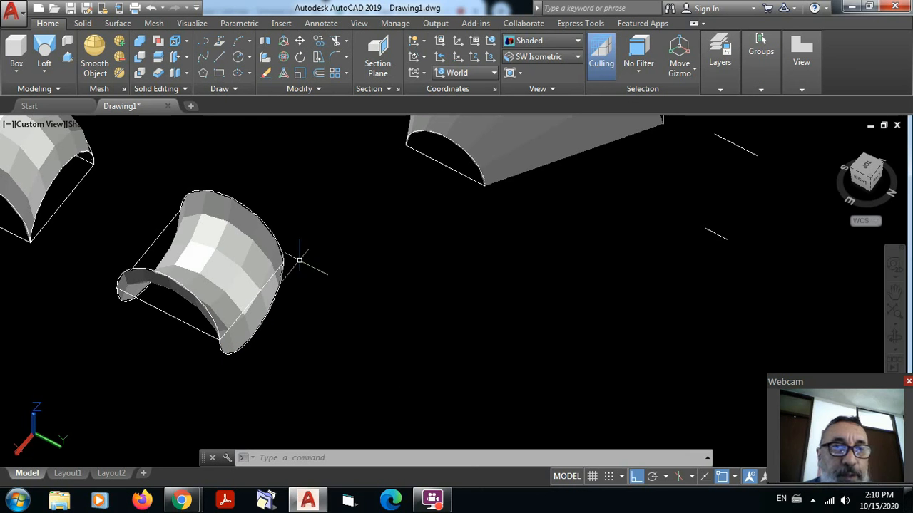
{"action": "left_click", "coordinate": [34, 431]}
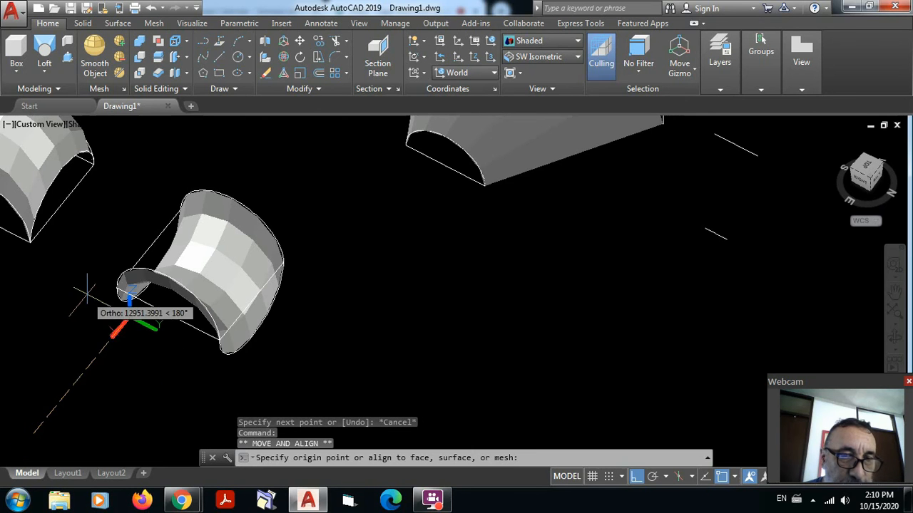
{"action": "left_click", "coordinate": [123, 291]}
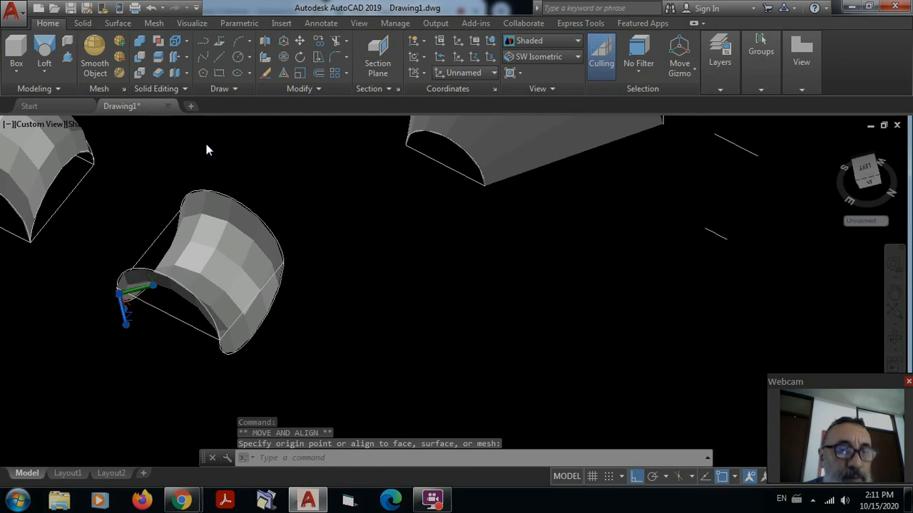
{"action": "left_click", "coordinate": [154, 8]}
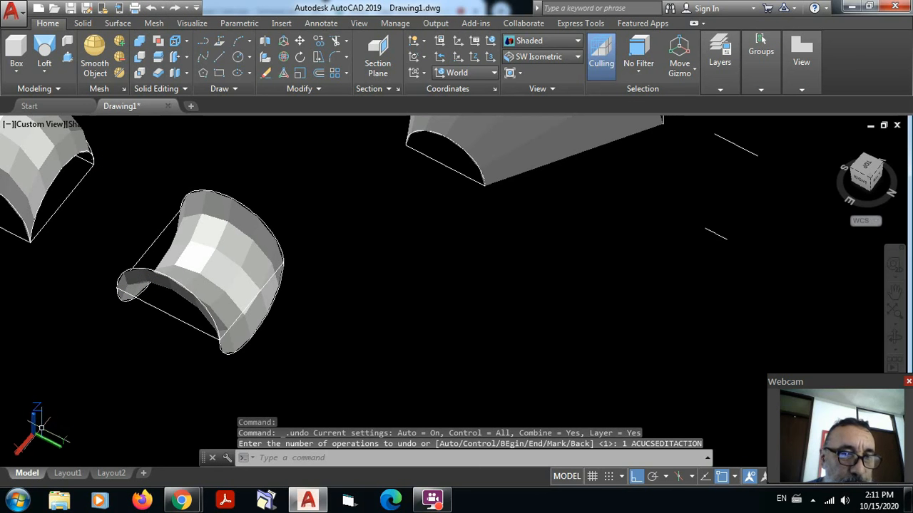
- Move the UCS origin with Move and Align to the outer endpoint of the saddle-shaped mesh's front arc
{"action": "left_click", "coordinate": [36, 432]}
{"action": "mouse_move", "coordinate": [35, 432]}
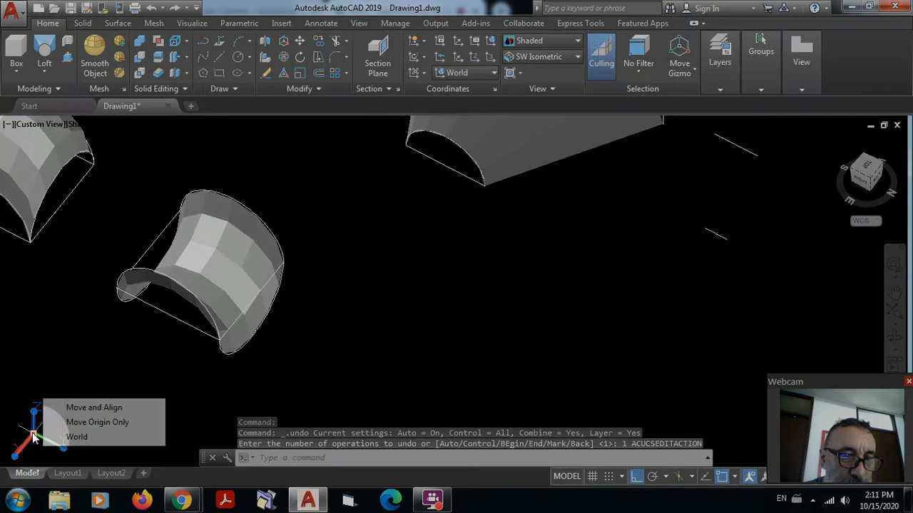
{"action": "left_click", "coordinate": [71, 406]}
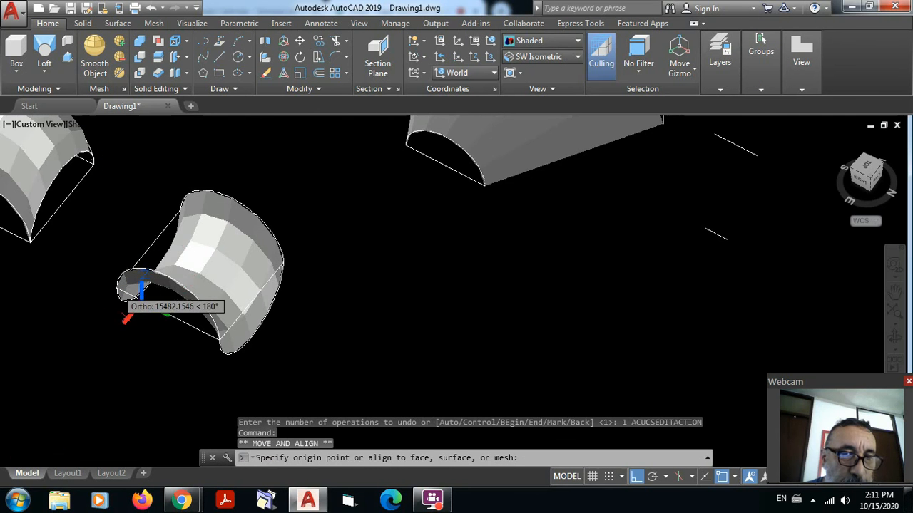
{"action": "scroll", "coordinate": [131, 281], "scroll_direction": "up", "scroll_amount": 5}
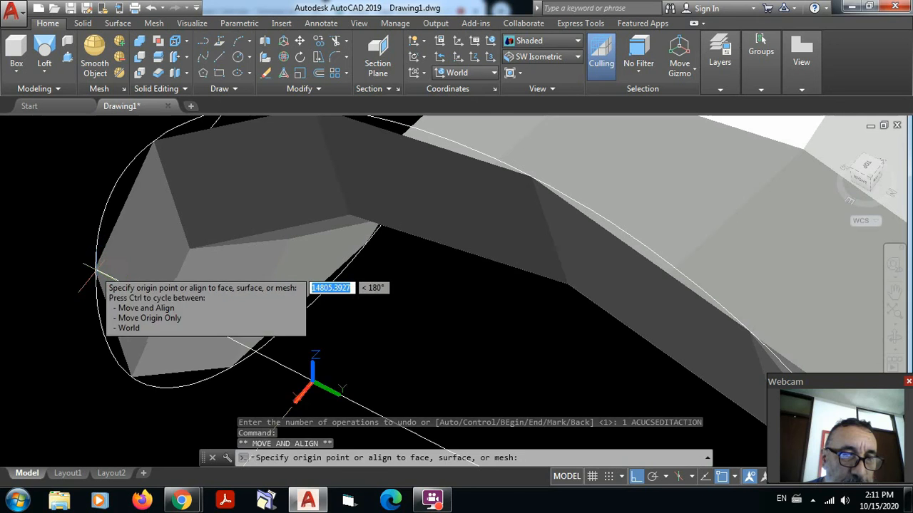
{"action": "left_click", "coordinate": [95, 270]}
{"action": "scroll", "coordinate": [191, 252], "scroll_direction": "down", "scroll_amount": 5}
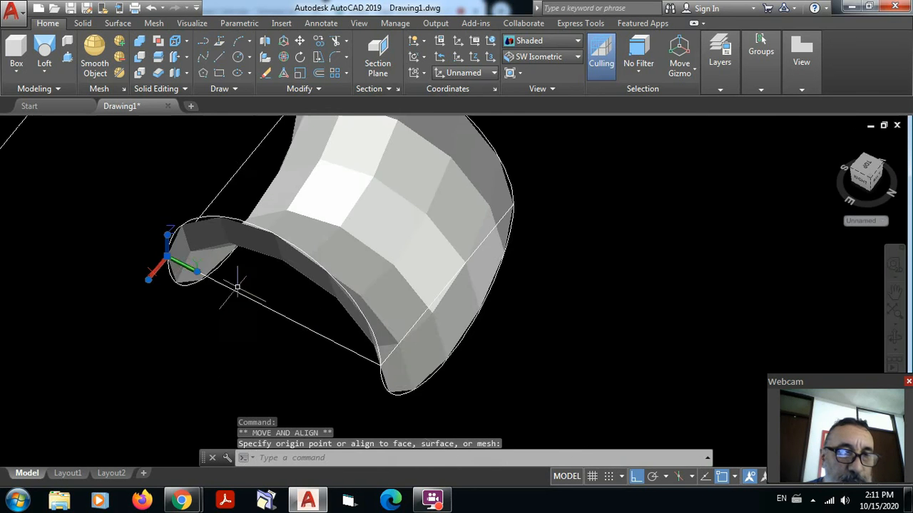
- Point the UCS Z axis along the saddle-shaped mesh's straight base line toward its rear arc
{"action": "middle_click_drag", "start_coordinate": [191, 252], "coordinate": [172, 384], "text": "shift"}
{"action": "left_click", "coordinate": [171, 384]}
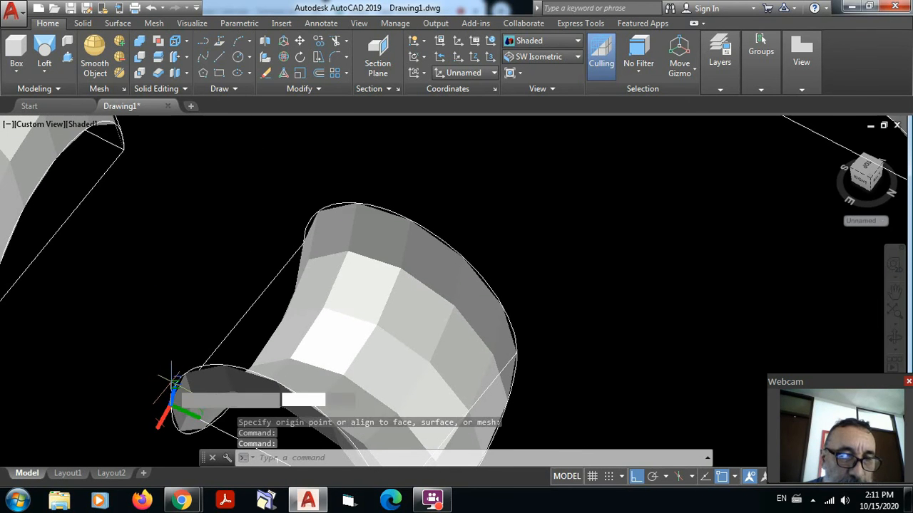
{"action": "left_click", "coordinate": [152, 428]}
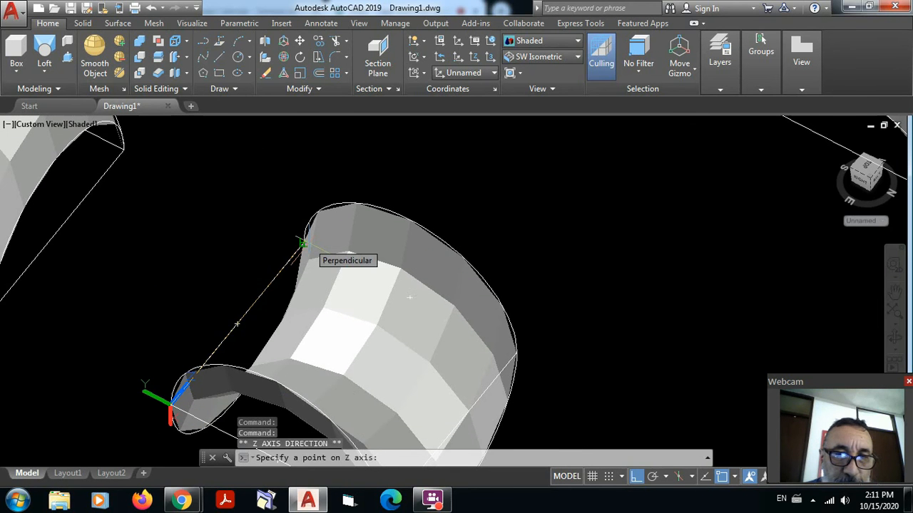
{"action": "left_click", "coordinate": [300, 251]}
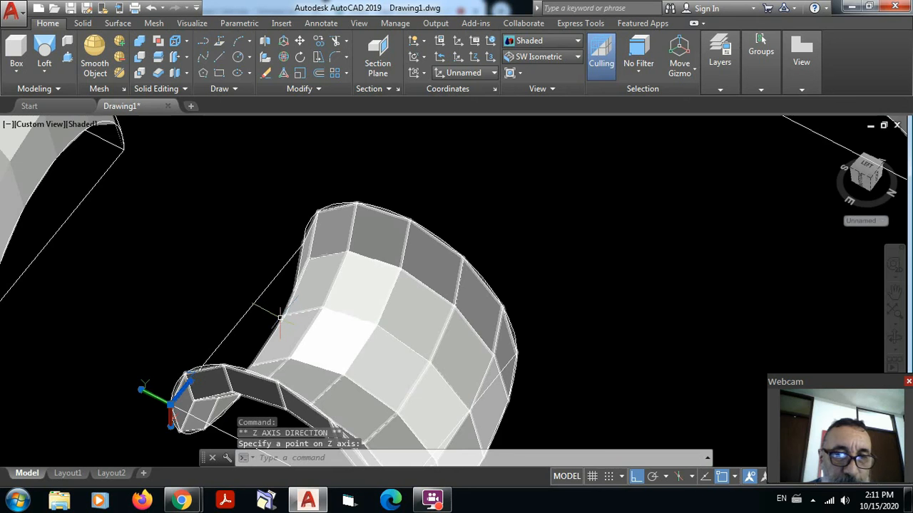
{"action": "scroll", "coordinate": [280, 319], "scroll_direction": "down", "scroll_amount": 3}
{"action": "middle_click_drag", "start_coordinate": [435, 373], "coordinate": [373, 328]}
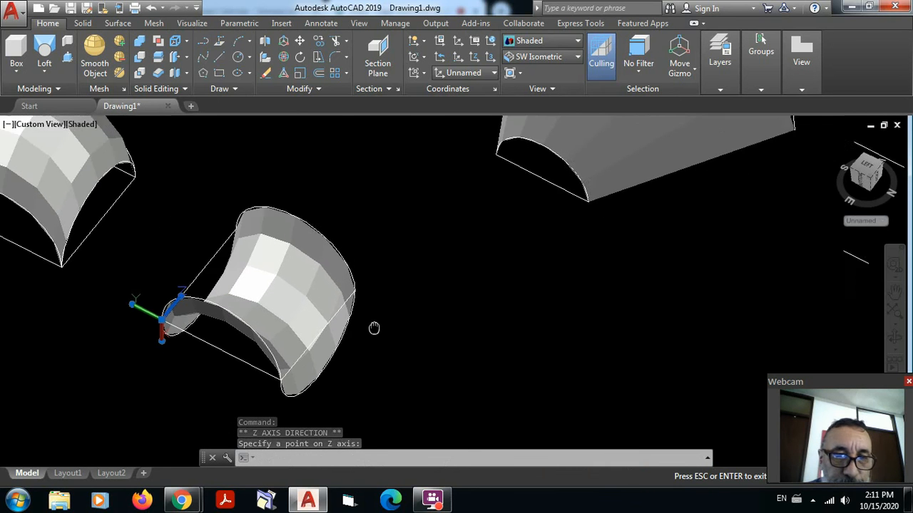
{"action": "scroll", "coordinate": [374, 328], "scroll_direction": "down", "scroll_amount": 2}
{"action": "key", "text": "Escape"}
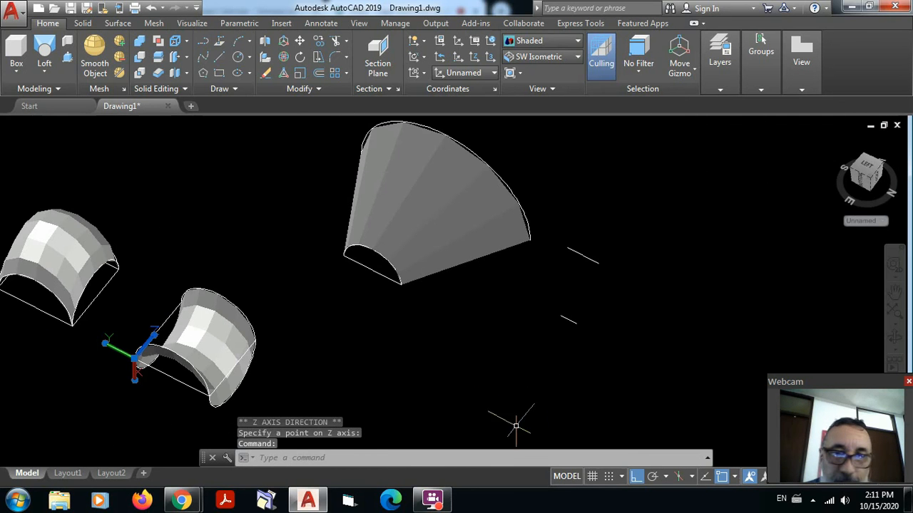
- Draw a center-defined semicircular arc on the shorter parallel line, centered on its midpoint and spanning its endpoints
{"action": "scroll", "coordinate": [578, 325], "scroll_direction": "up", "scroll_amount": 5}
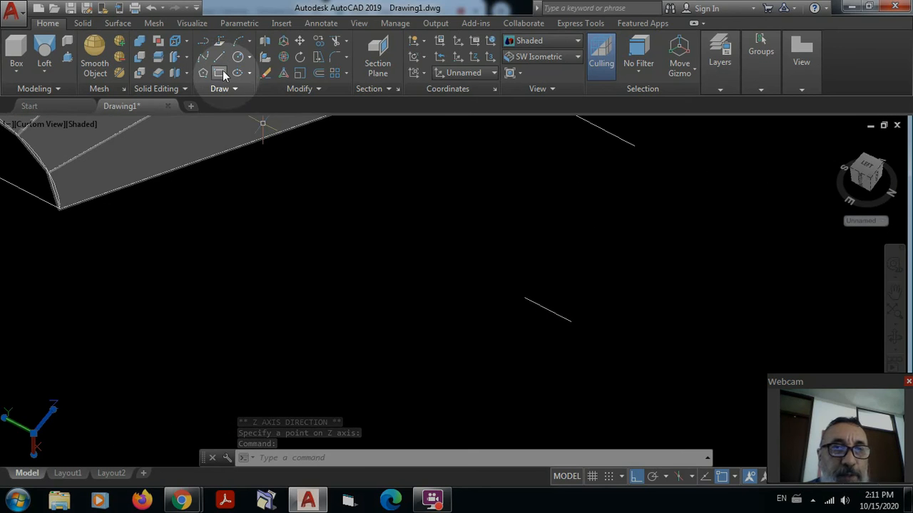
{"action": "left_click", "coordinate": [238, 41]}
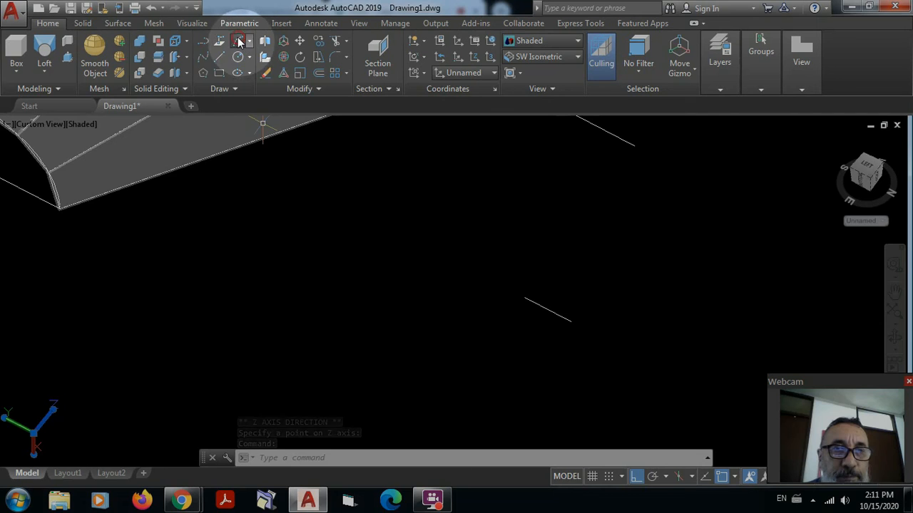
{"action": "type", "text": "c"}
{"action": "key", "text": "Return"}
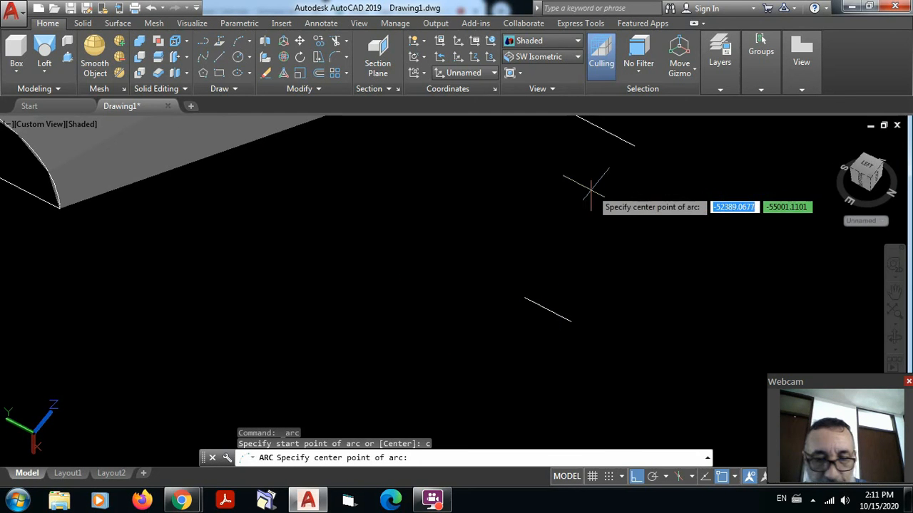
{"action": "type", "text": "c"}
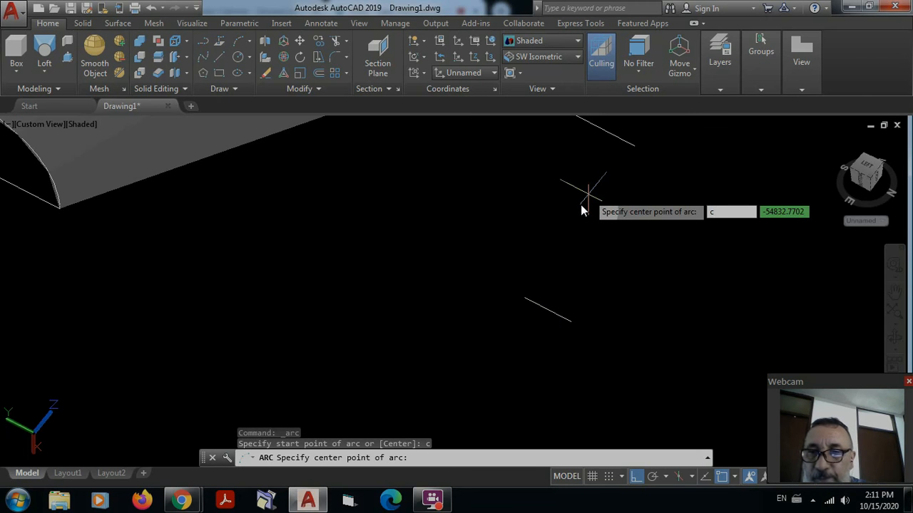
{"action": "key", "text": "Return"}
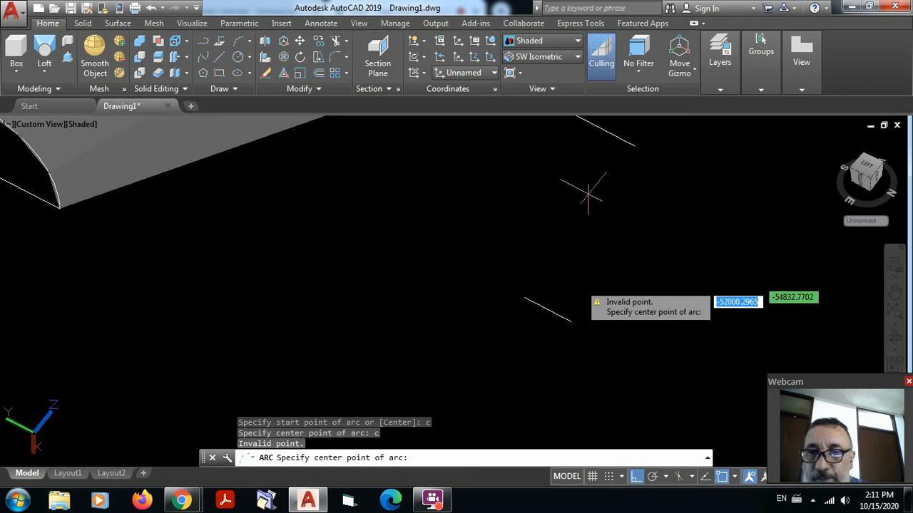
{"action": "left_click", "coordinate": [543, 305]}
{"action": "left_click", "coordinate": [525, 298]}
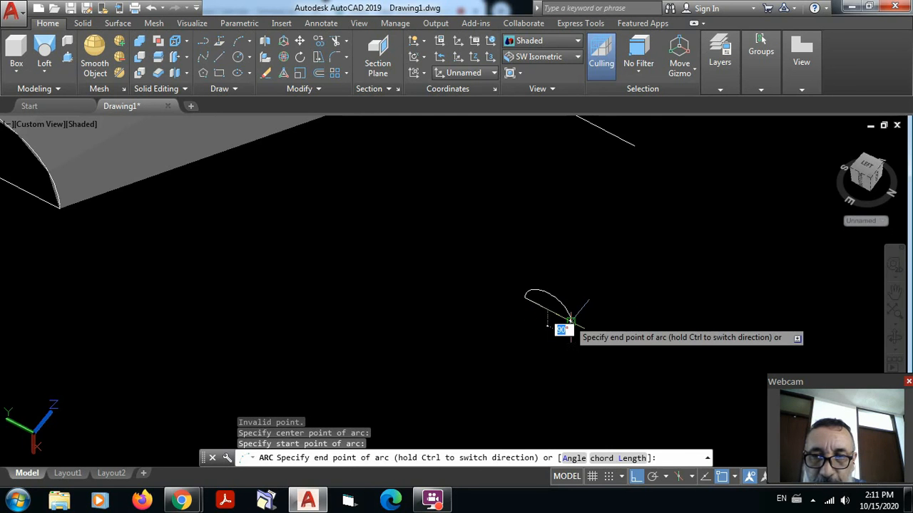
{"action": "left_click", "coordinate": [568, 323]}
{"action": "scroll", "coordinate": [597, 220], "scroll_direction": "down", "scroll_amount": 2}
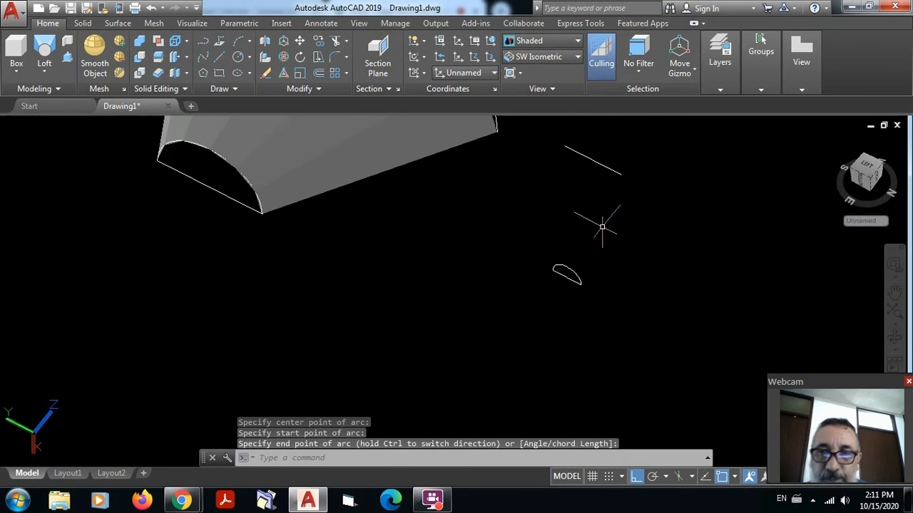
- Draw a second center-defined semicircular arc over the longer parallel line, from one endpoint to the other
{"action": "middle_click_drag", "start_coordinate": [597, 220], "coordinate": [562, 284]}
{"action": "scroll", "coordinate": [570, 222], "scroll_direction": "up", "scroll_amount": 1}
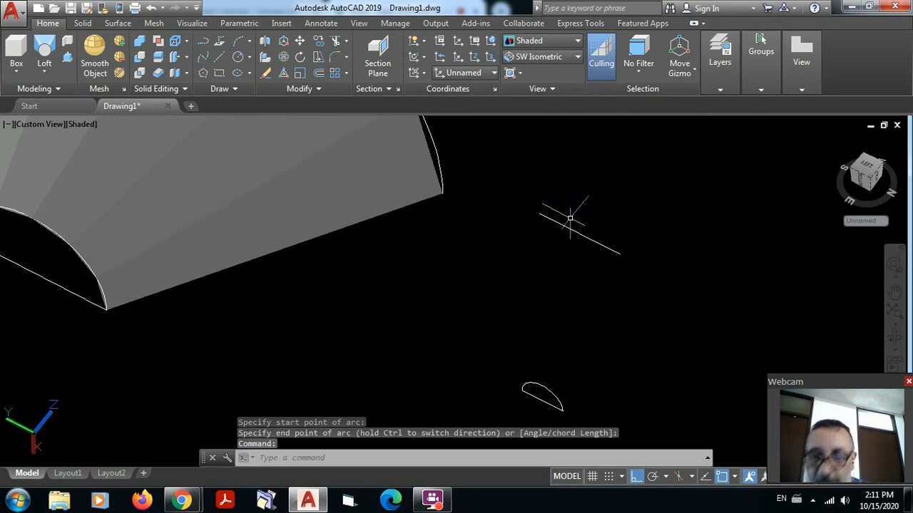
{"action": "key", "text": "Return"}
{"action": "type", "text": "c"}
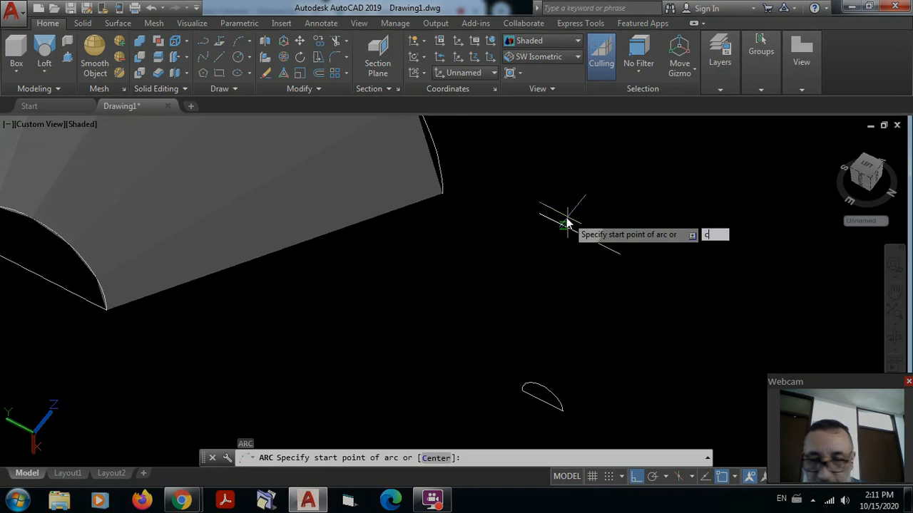
{"action": "key", "text": "Return"}
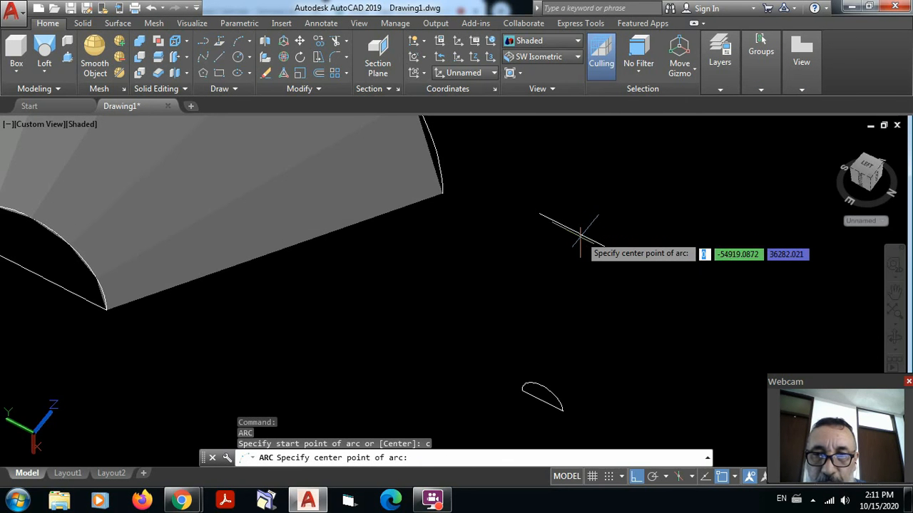
{"action": "left_click", "coordinate": [581, 228]}
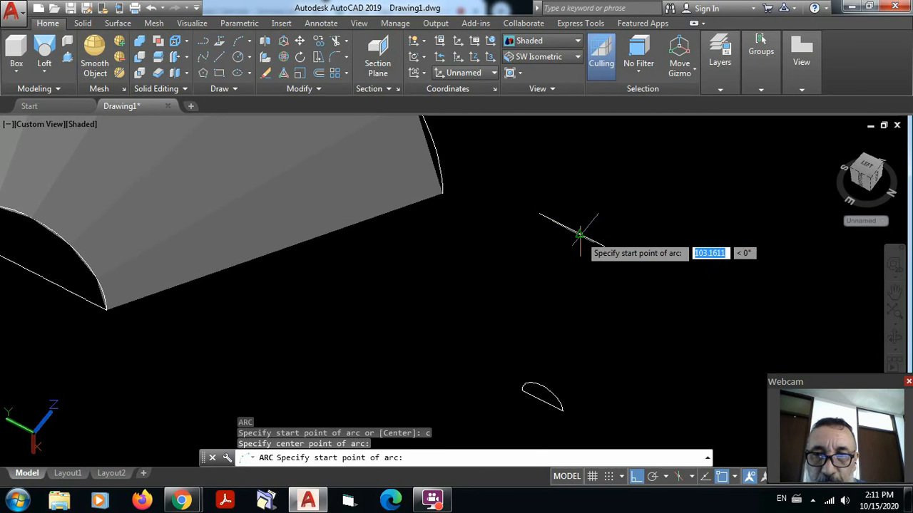
{"action": "left_click", "coordinate": [539, 213]}
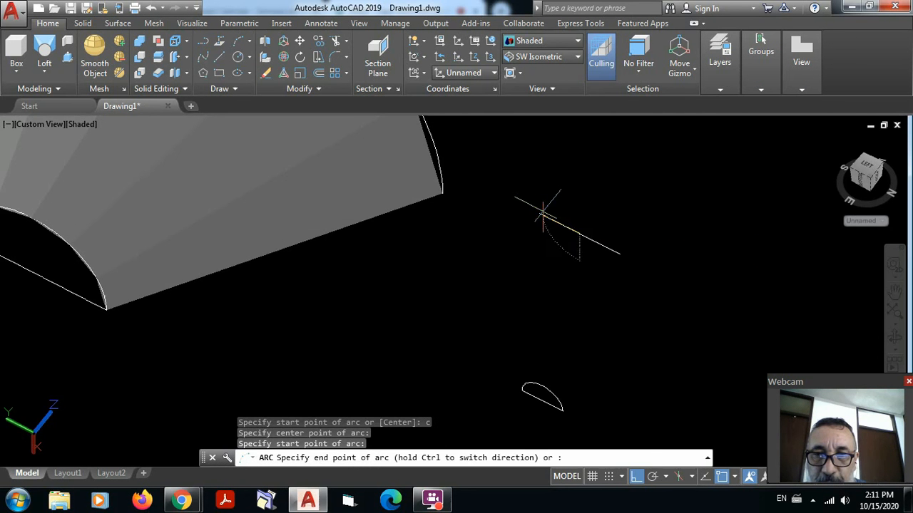
{"action": "left_click", "coordinate": [618, 253]}
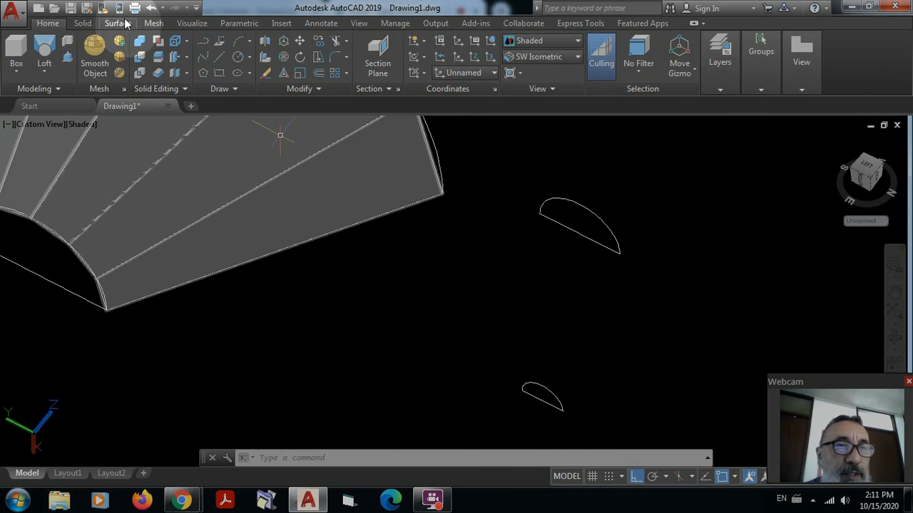
- Create a ruled mesh between the small front arc and the larger rear arc
{"action": "left_click", "coordinate": [153, 23]}
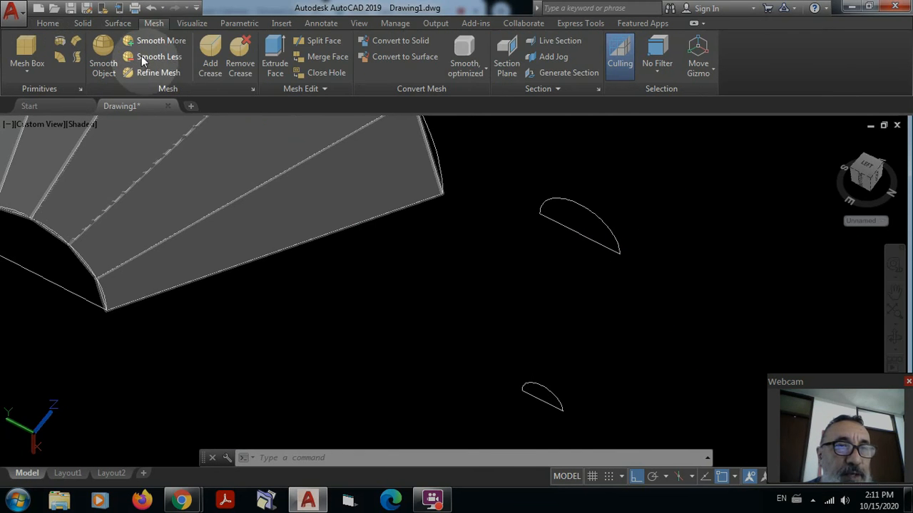
{"action": "left_click", "coordinate": [60, 58]}
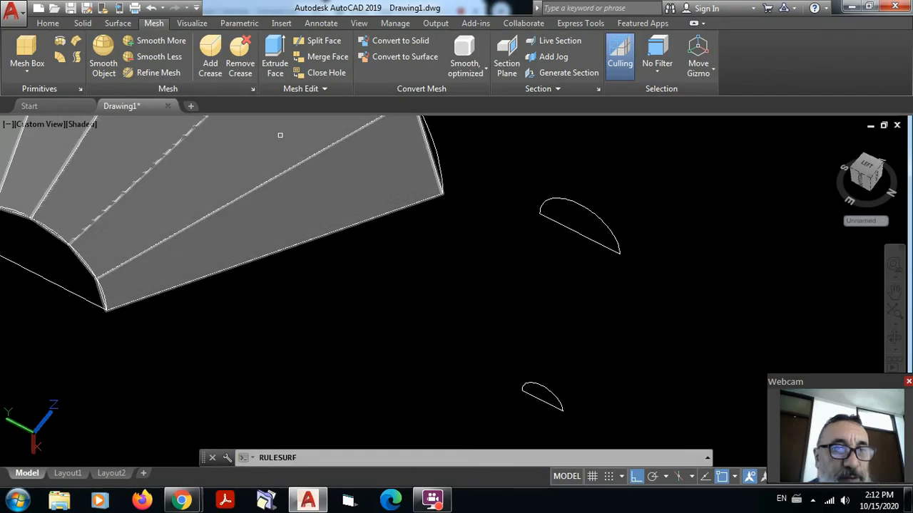
{"action": "left_click", "coordinate": [540, 383]}
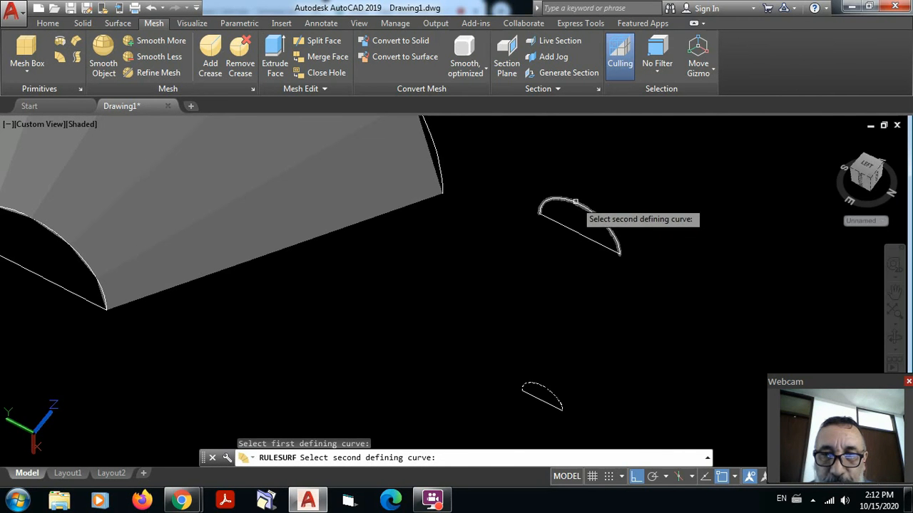
{"action": "left_click", "coordinate": [571, 198]}
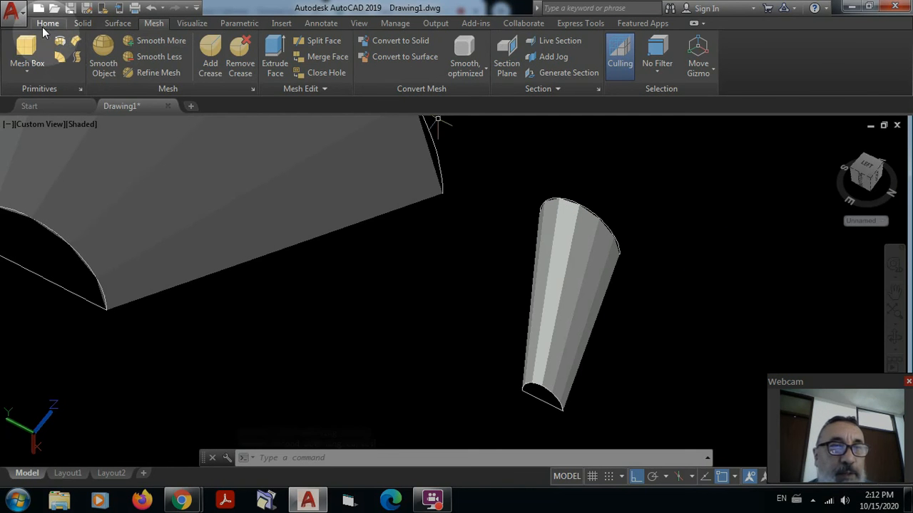
- Switch to the SW Isometric view and inspect the new ruled mesh beside the earlier models
{"action": "left_click", "coordinate": [41, 26]}
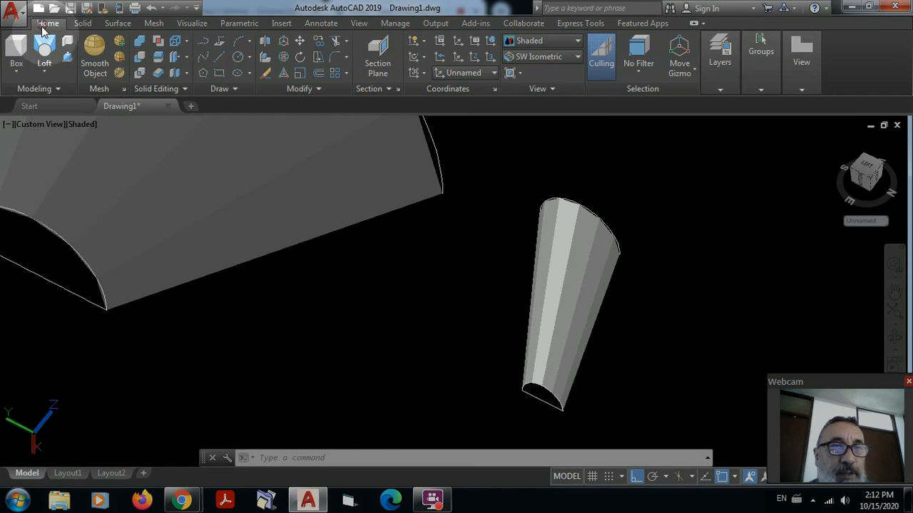
{"action": "left_click", "coordinate": [576, 57]}
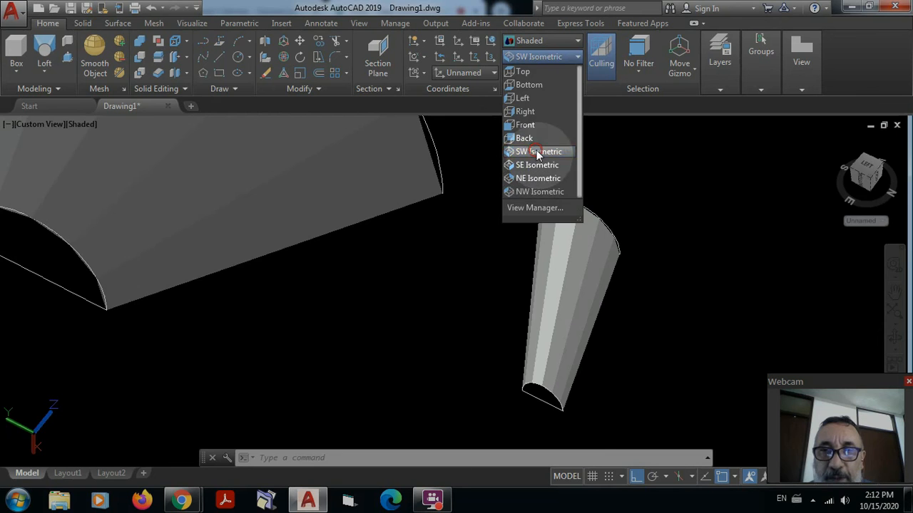
{"action": "left_click", "coordinate": [539, 150]}
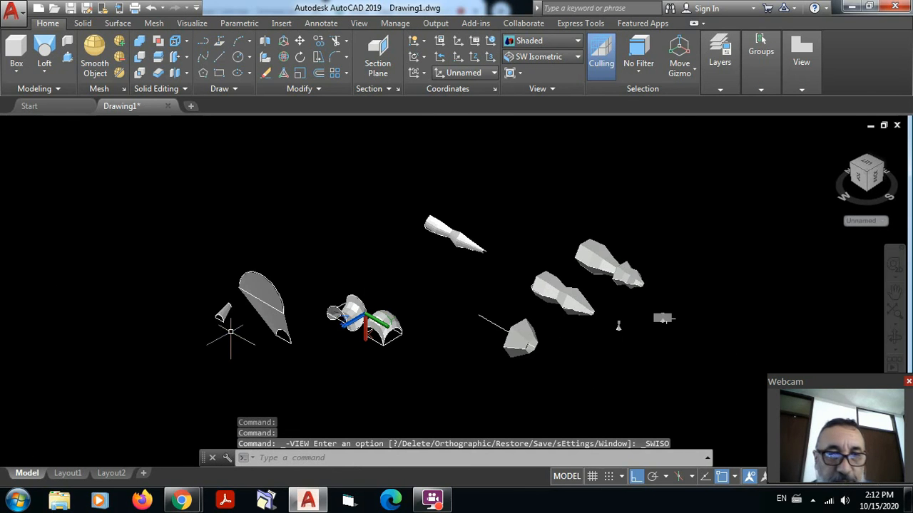
{"action": "scroll", "coordinate": [220, 314], "scroll_direction": "up", "scroll_amount": 8}
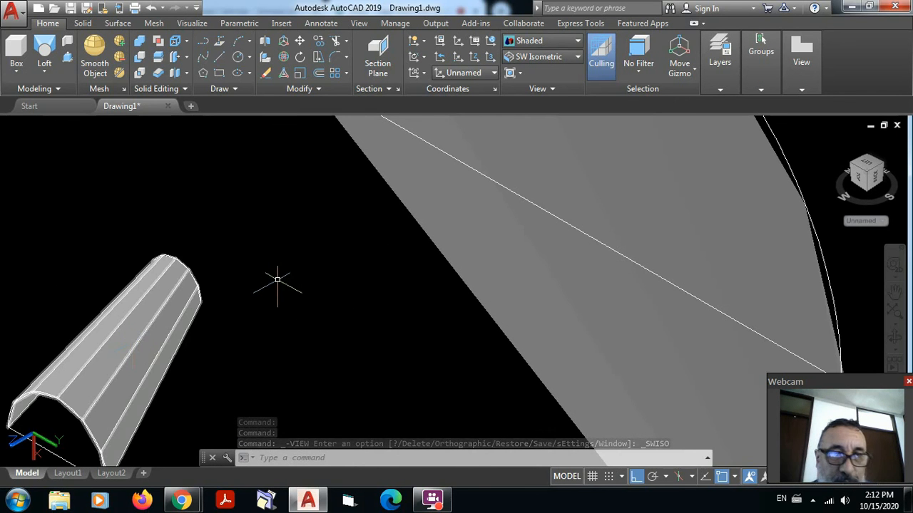
{"action": "scroll", "coordinate": [273, 282], "scroll_direction": "down", "scroll_amount": 6}
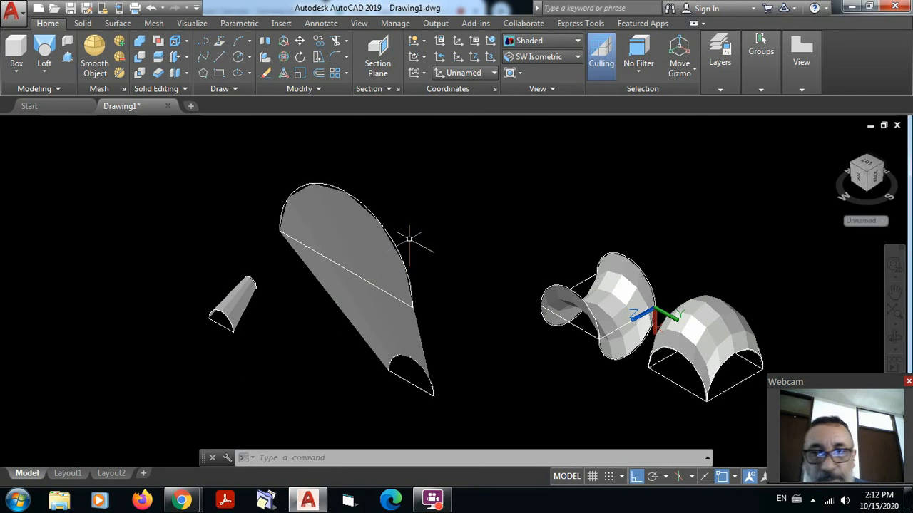
- Reset the drawing's coordinate system to the World UCS
{"action": "scroll", "coordinate": [488, 211], "scroll_direction": "down", "scroll_amount": 7}
{"action": "middle_click_drag", "start_coordinate": [587, 214], "coordinate": [412, 266]}
{"action": "scroll", "coordinate": [304, 273], "scroll_direction": "up", "scroll_amount": 2}
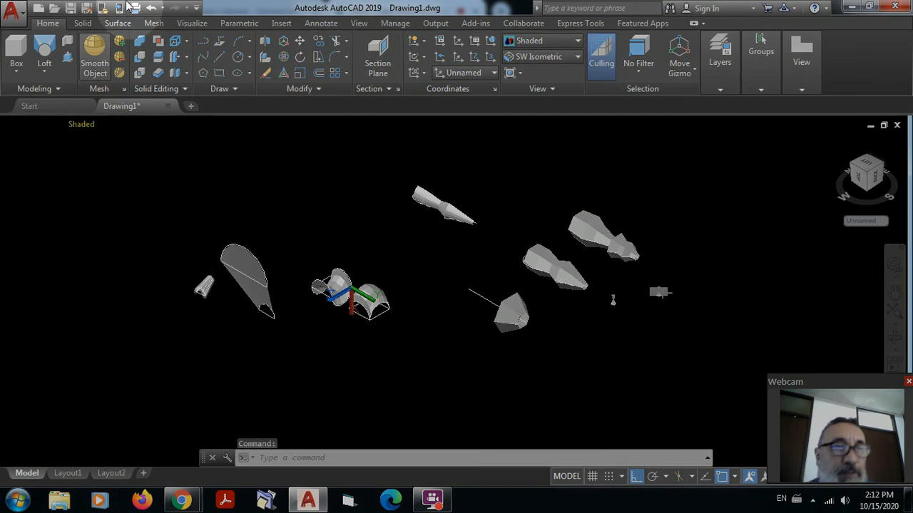
{"action": "left_click", "coordinate": [153, 22]}
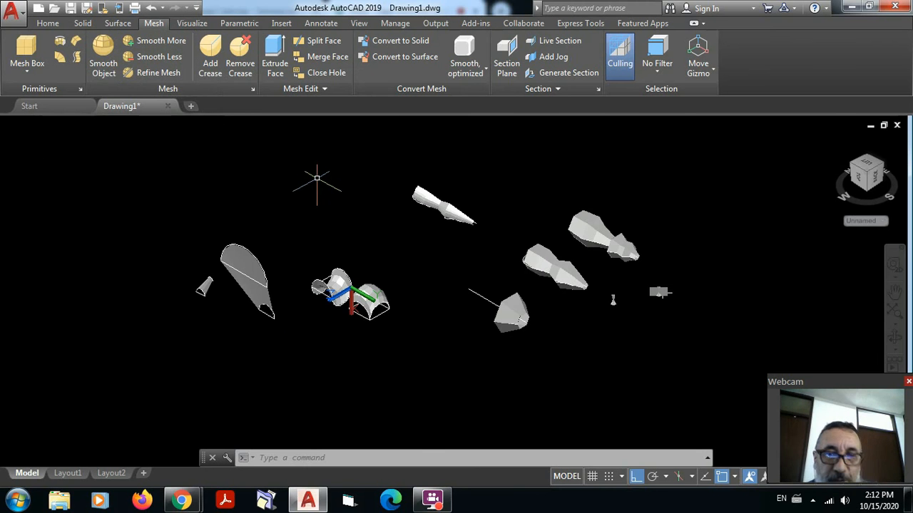
{"action": "middle_click_drag", "start_coordinate": [440, 334], "coordinate": [245, 168]}
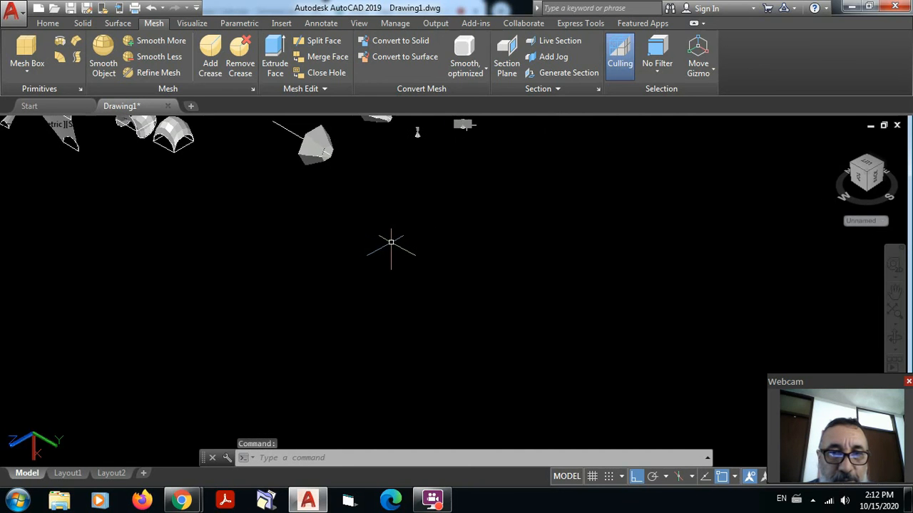
{"action": "scroll", "coordinate": [440, 264], "scroll_direction": "up", "scroll_amount": 4}
{"action": "scroll", "coordinate": [416, 265], "scroll_direction": "down", "scroll_amount": 3}
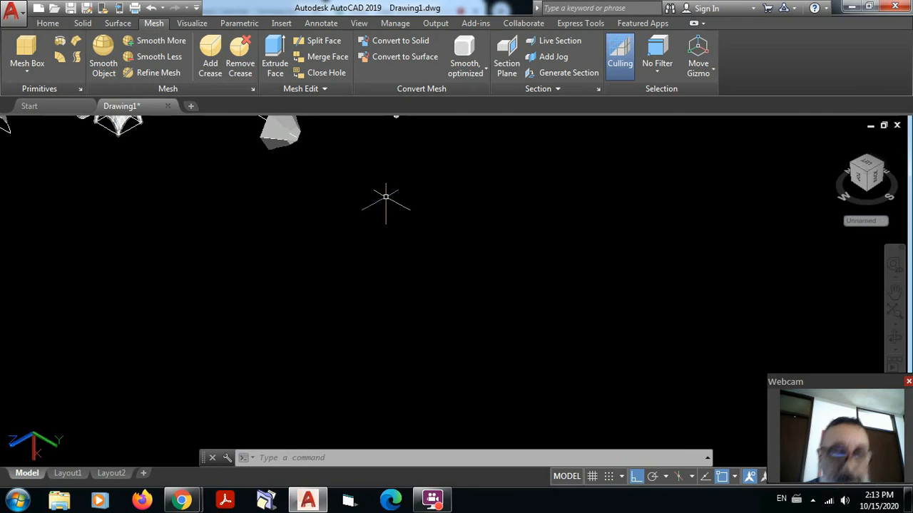
{"action": "scroll", "coordinate": [337, 208], "scroll_direction": "down", "scroll_amount": 4}
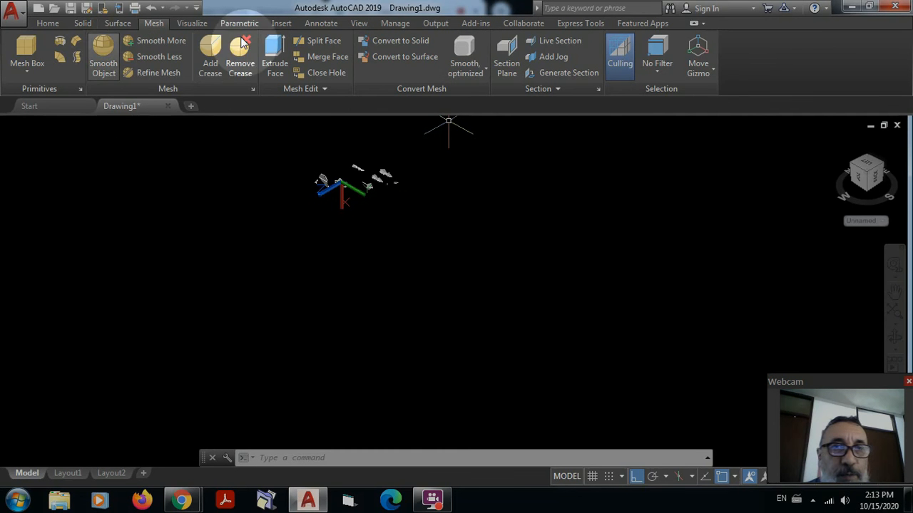
{"action": "left_click", "coordinate": [51, 25]}
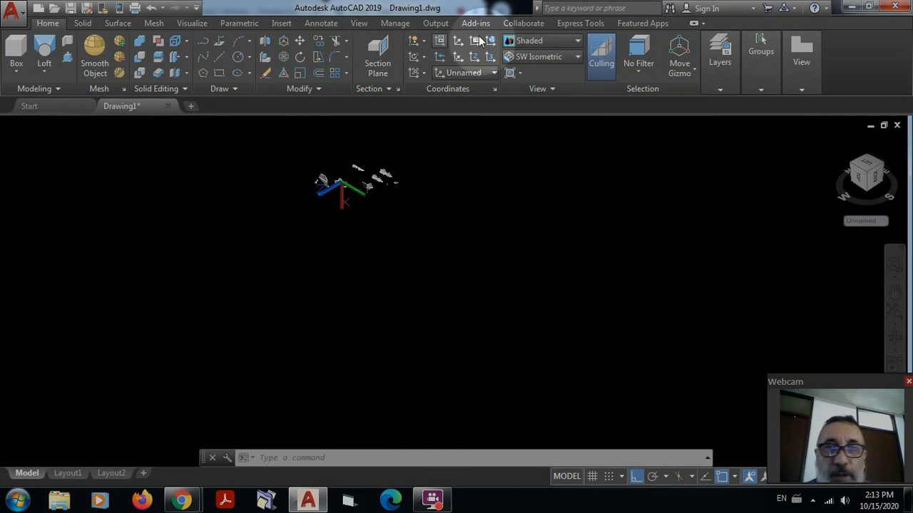
{"action": "left_click", "coordinate": [491, 41]}
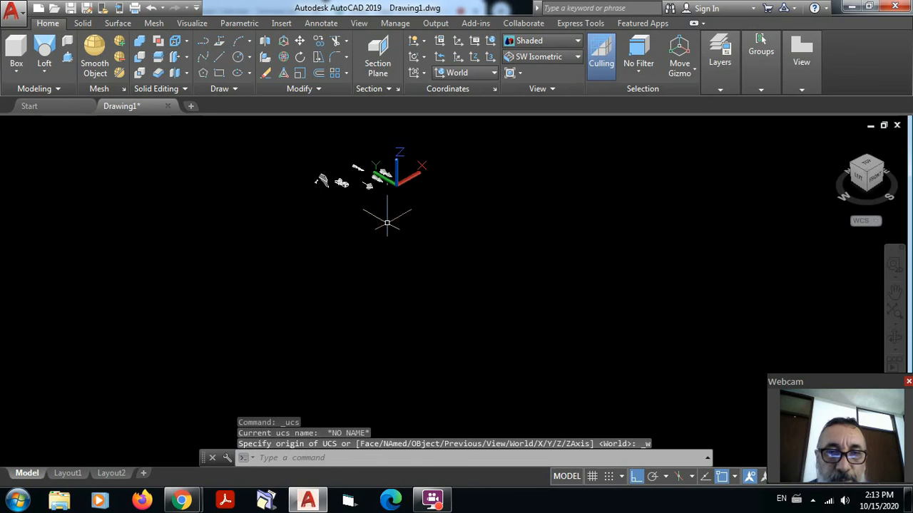
- Draw a short line about 18,500 units long parallel to the Y axis in the empty area away from the models
{"action": "scroll", "coordinate": [390, 222], "scroll_direction": "up", "scroll_amount": 3}
{"action": "scroll", "coordinate": [394, 242], "scroll_direction": "up", "scroll_amount": 2}
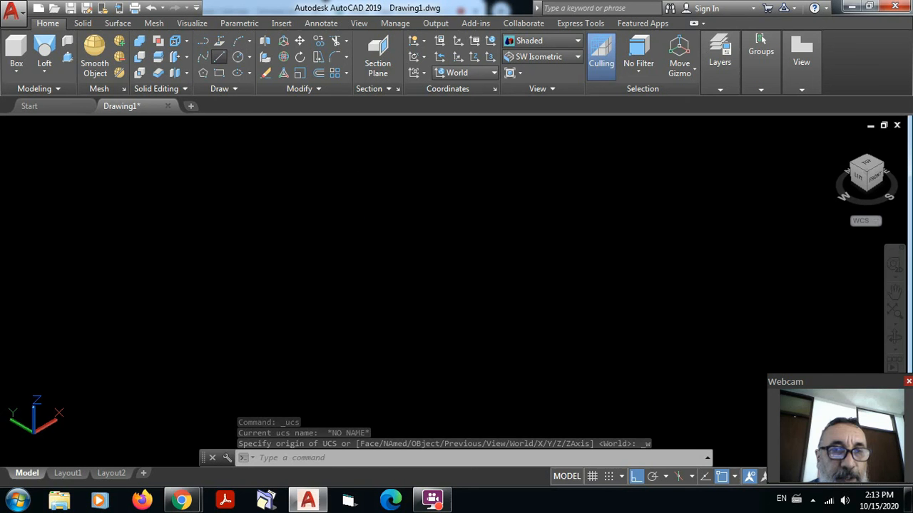
{"action": "left_click", "coordinate": [203, 41]}
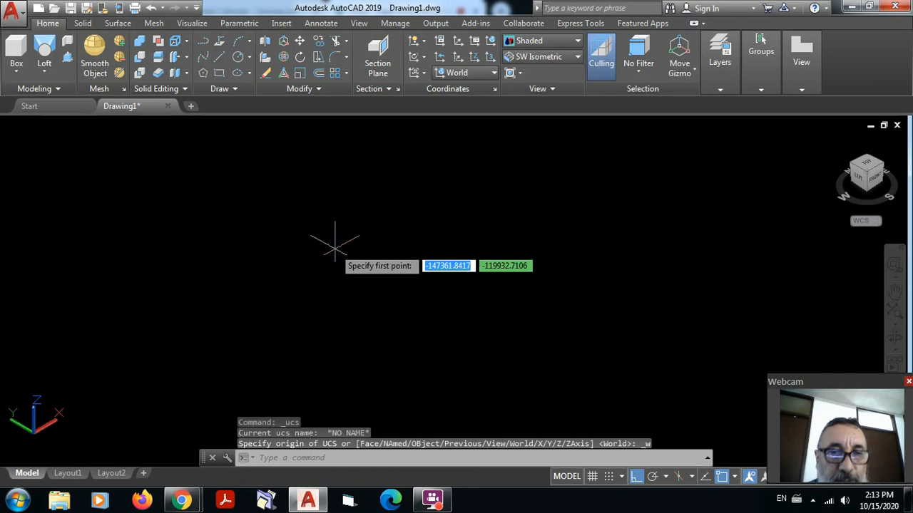
{"action": "left_click", "coordinate": [335, 235]}
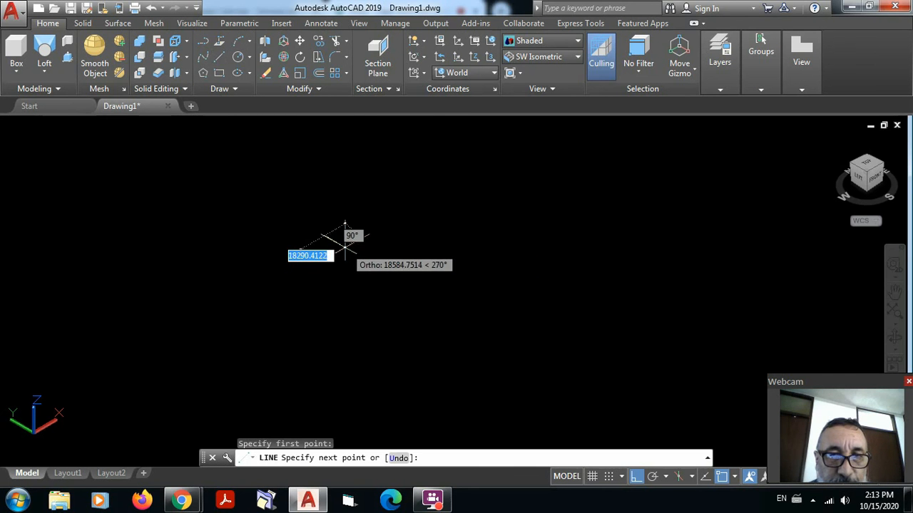
{"action": "key", "text": "Escape"}
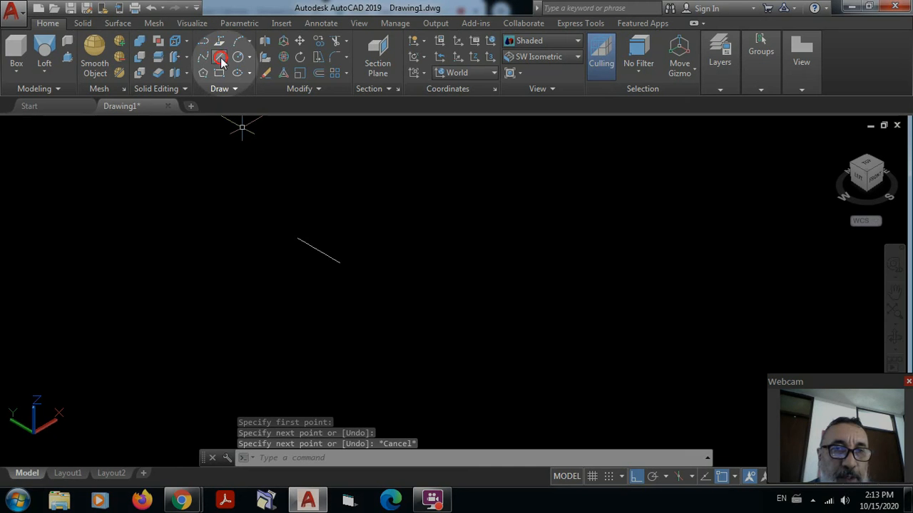
- Draw a long line along the X direction, starting at the short line's rear endpoint and perpendicular to it
{"action": "left_click", "coordinate": [221, 62]}
{"action": "left_click", "coordinate": [298, 237]}
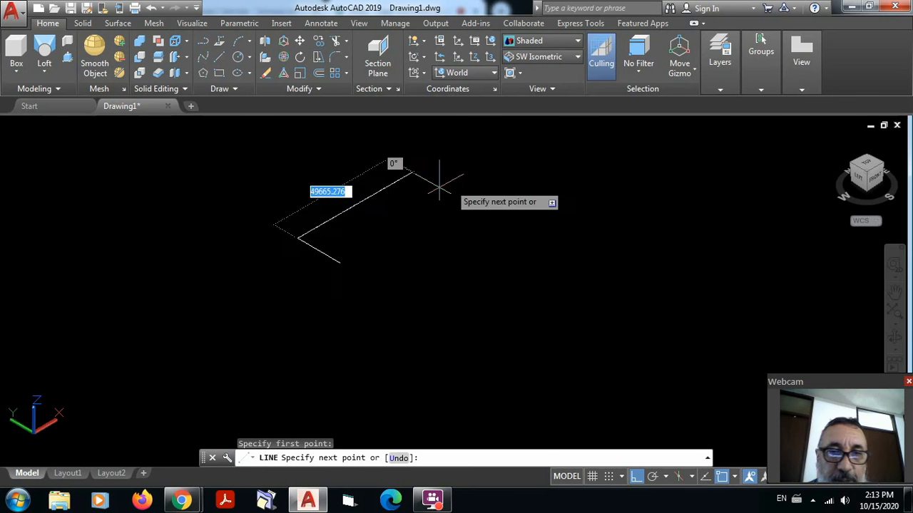
{"action": "scroll", "coordinate": [506, 170], "scroll_direction": "down", "scroll_amount": 5}
{"action": "middle_click_drag", "start_coordinate": [509, 160], "coordinate": [455, 288]}
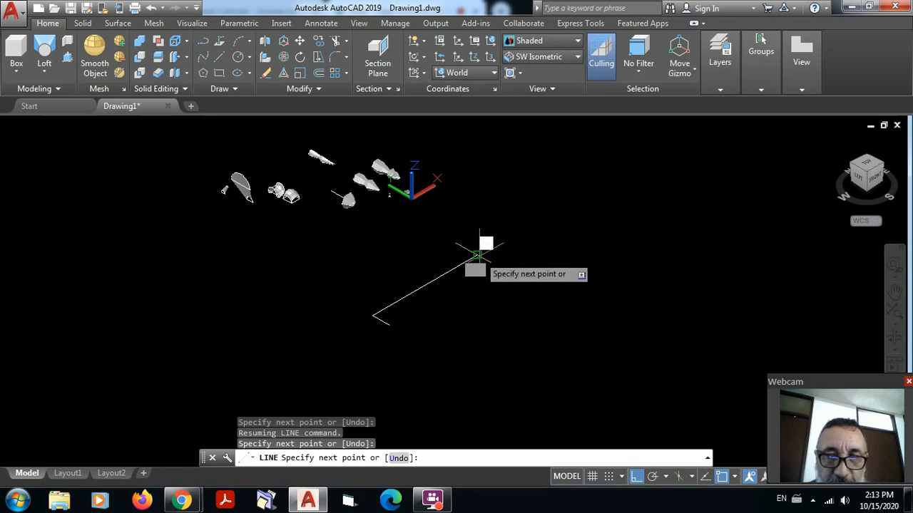
{"action": "left_click", "coordinate": [477, 254]}
{"action": "key", "text": "Escape"}
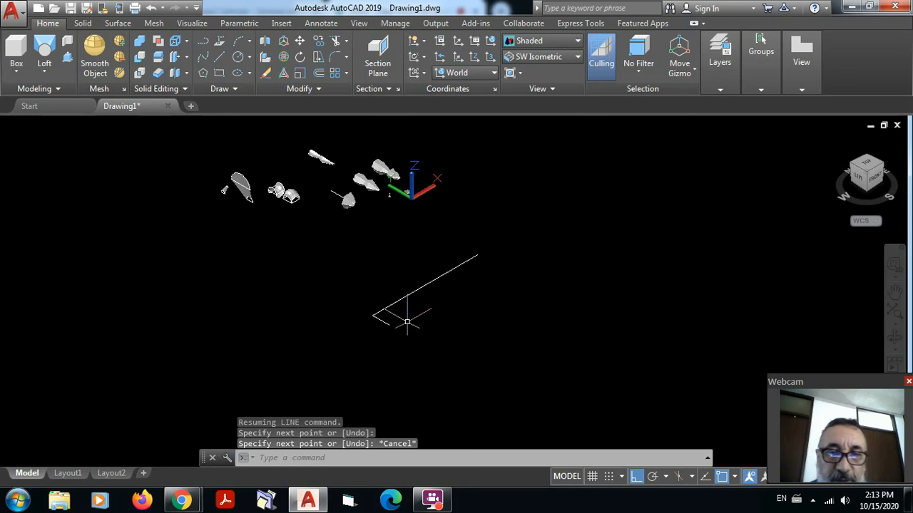
- Move the UCS origin to the corner where the short and long lines meet
{"action": "scroll", "coordinate": [406, 322], "scroll_direction": "up", "scroll_amount": 3}
{"action": "scroll", "coordinate": [391, 321], "scroll_direction": "up", "scroll_amount": 3}
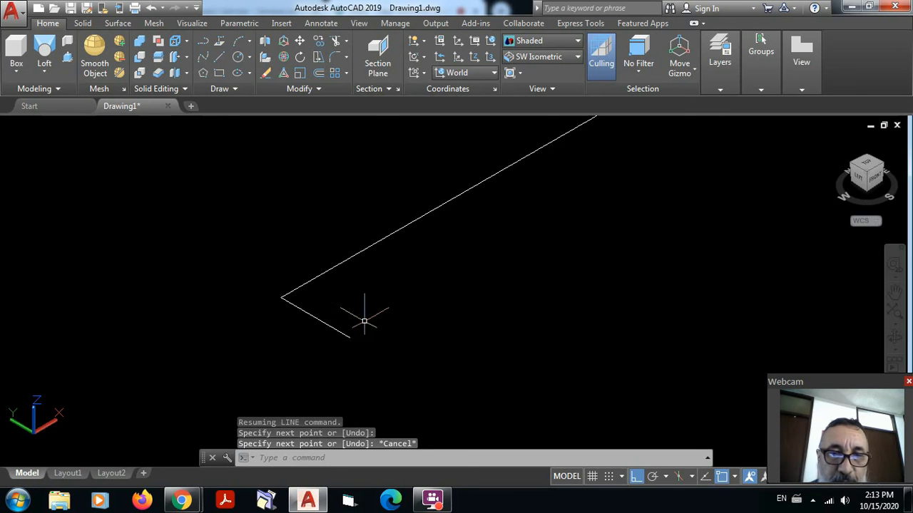
{"action": "scroll", "coordinate": [380, 271], "scroll_direction": "down", "scroll_amount": 2}
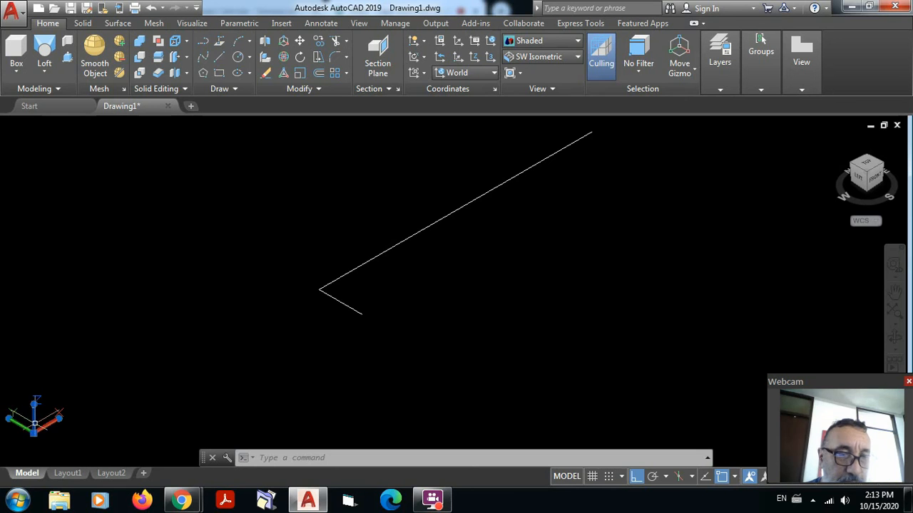
{"action": "mouse_move", "coordinate": [32, 435]}
{"action": "left_click", "coordinate": [93, 404]}
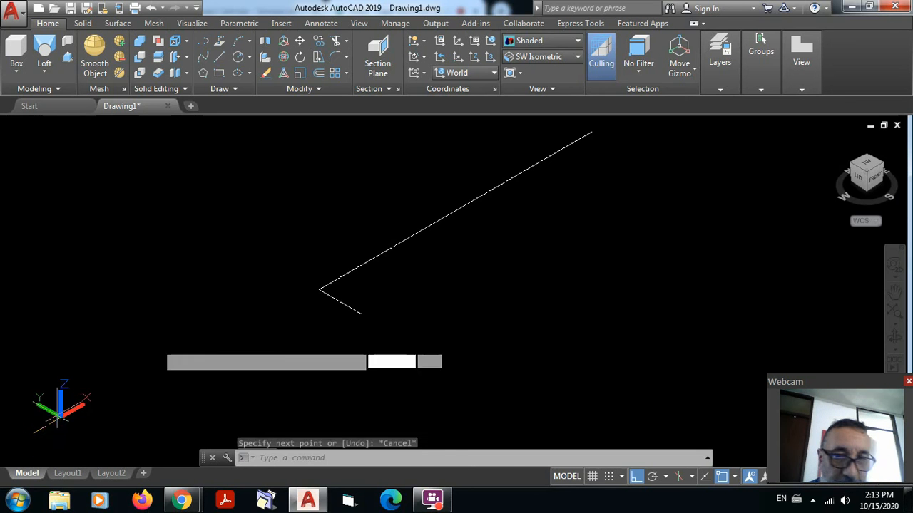
{"action": "left_click", "coordinate": [318, 288]}
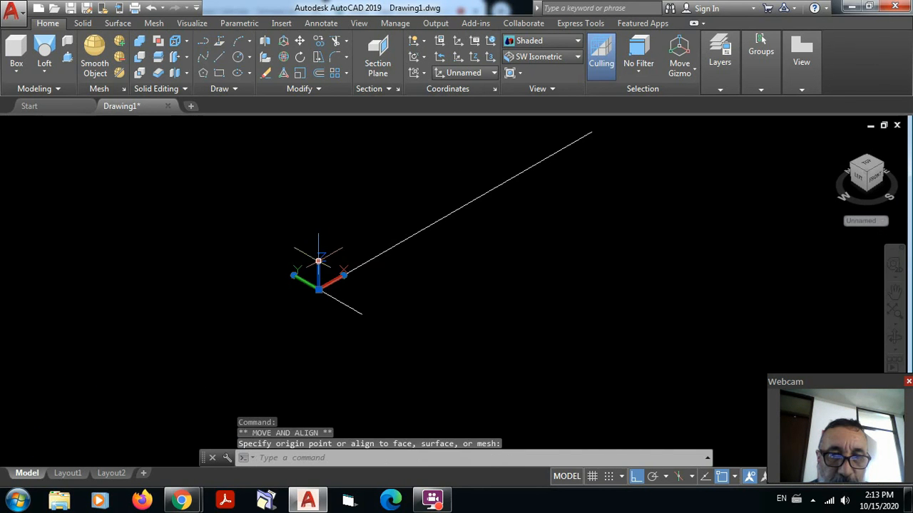
- Reorient the UCS with Z along the long line, Y along the short line and X pointing vertically up
{"action": "left_click", "coordinate": [319, 288]}
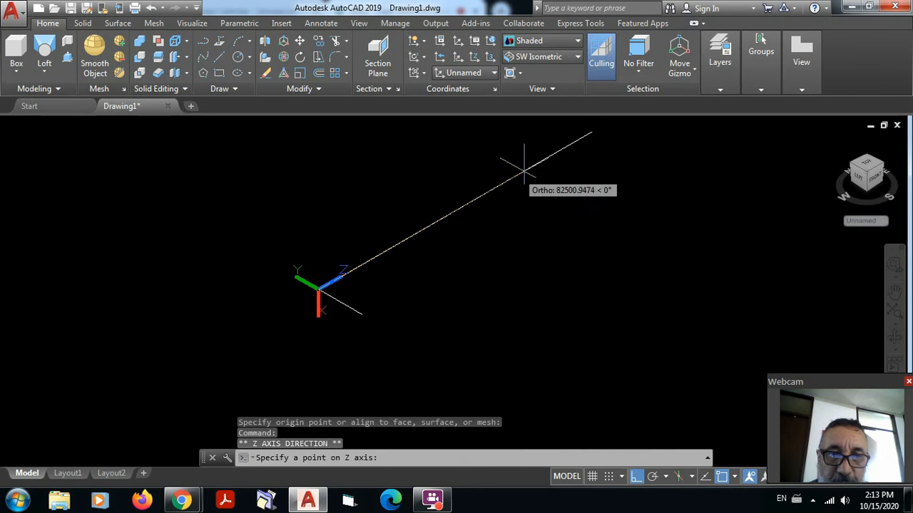
{"action": "left_click", "coordinate": [591, 132]}
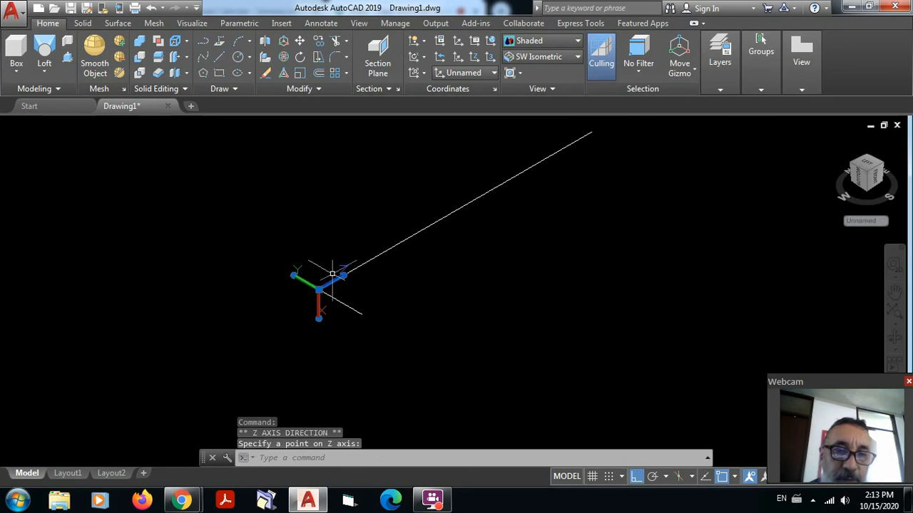
{"action": "left_click", "coordinate": [293, 276]}
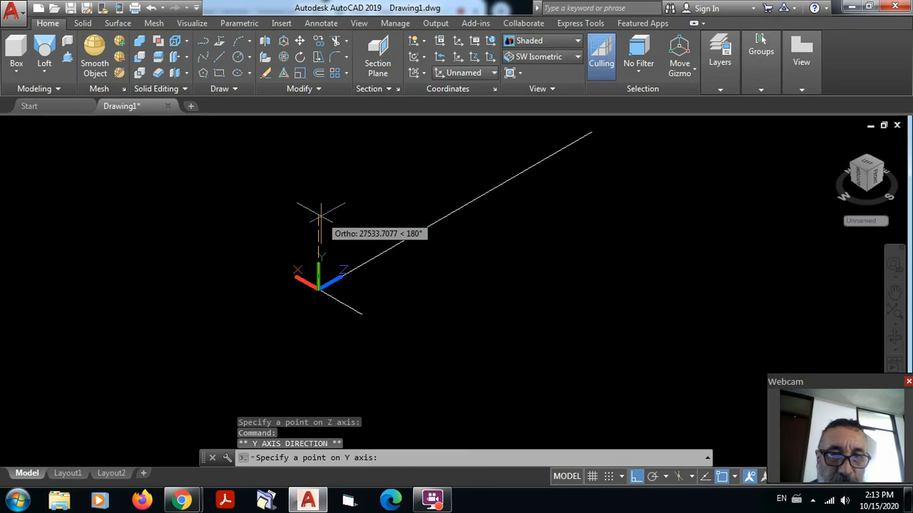
{"action": "left_click", "coordinate": [320, 213]}
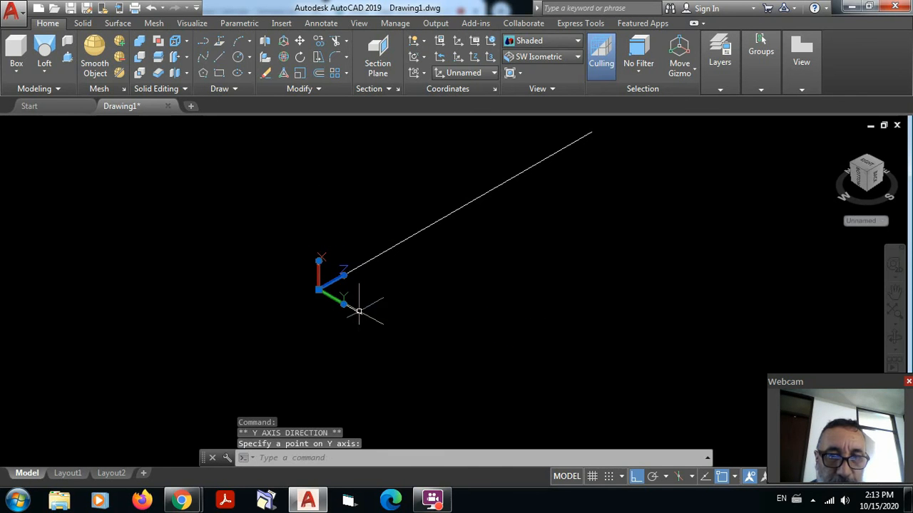
{"action": "key", "text": "Escape"}
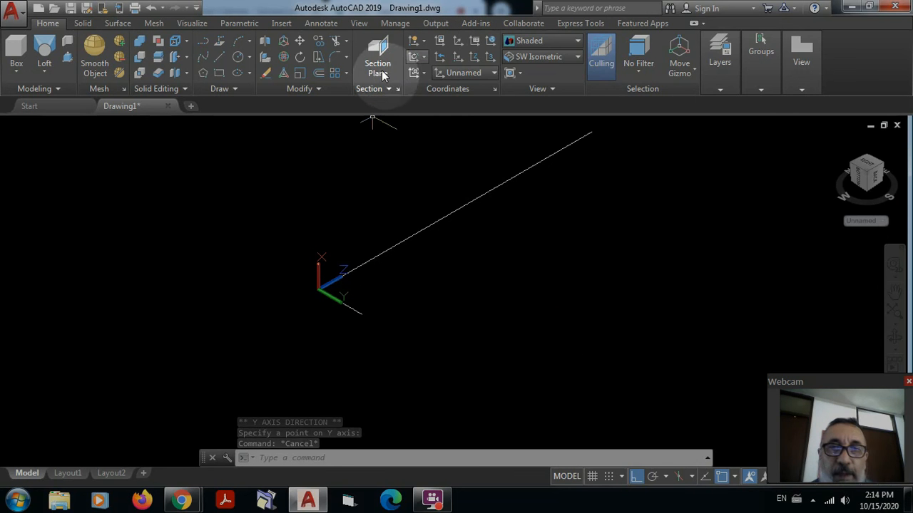
- Switch the visual style from Shaded to 2D Wireframe
{"action": "left_click", "coordinate": [577, 41]}
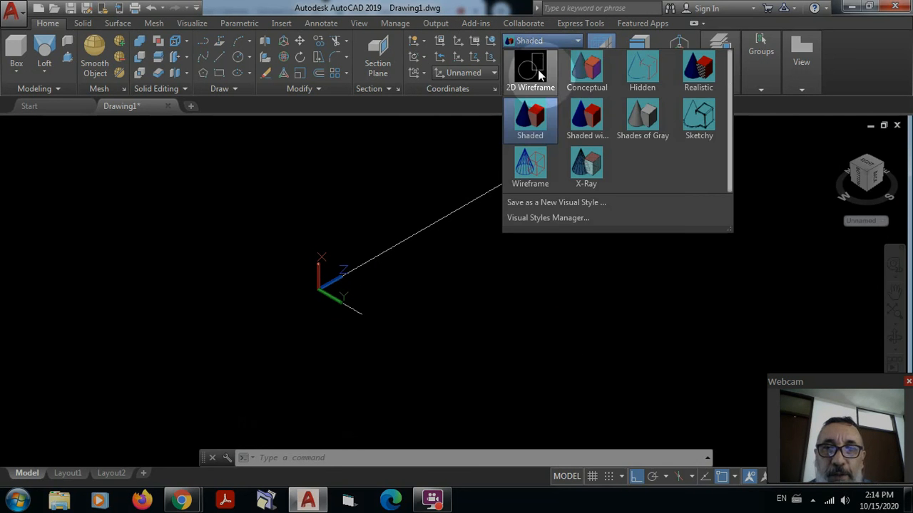
{"action": "left_click", "coordinate": [535, 80]}
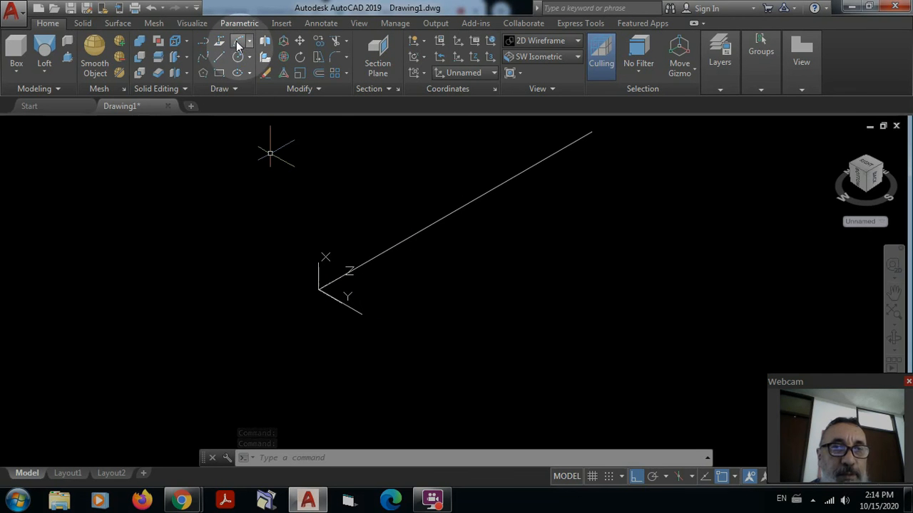
{"action": "left_click", "coordinate": [236, 42]}
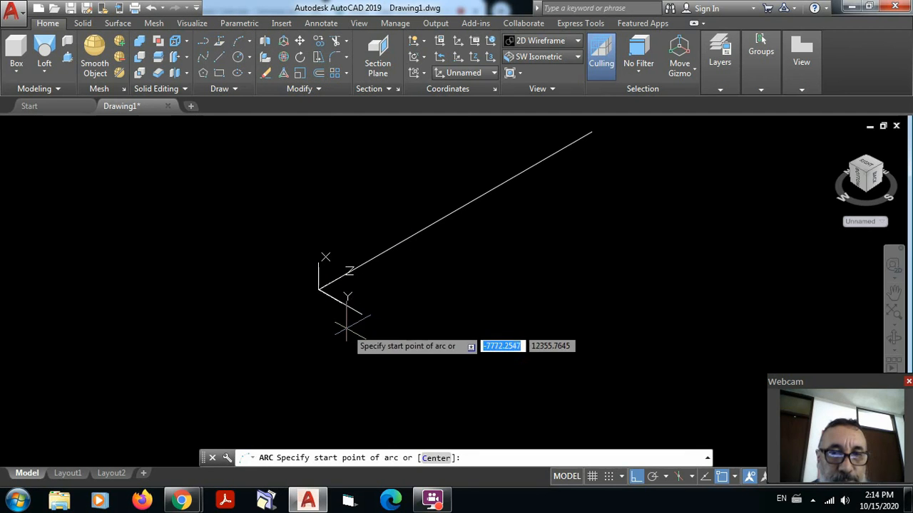
{"action": "key", "text": "Escape"}
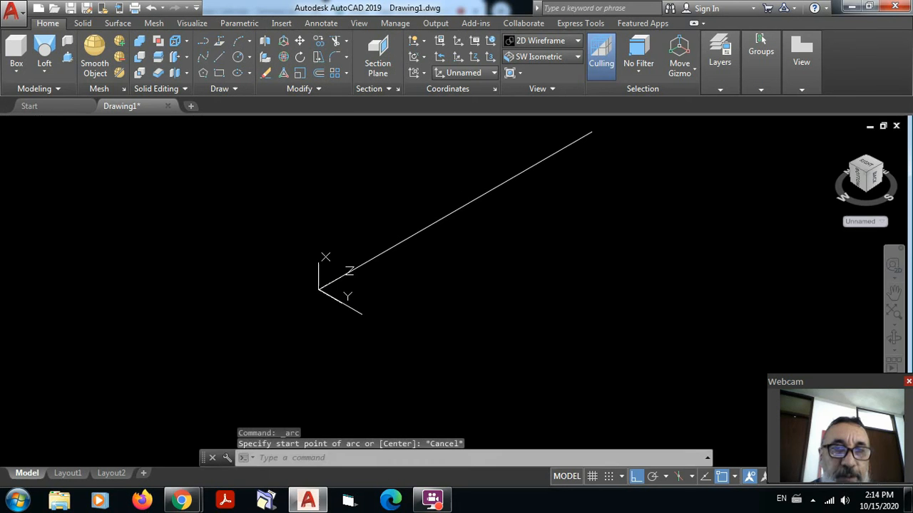
- Copy the short line end to end, from its corner endpoint to its free endpoint, to extend the baseline
{"action": "left_click", "coordinate": [319, 41]}
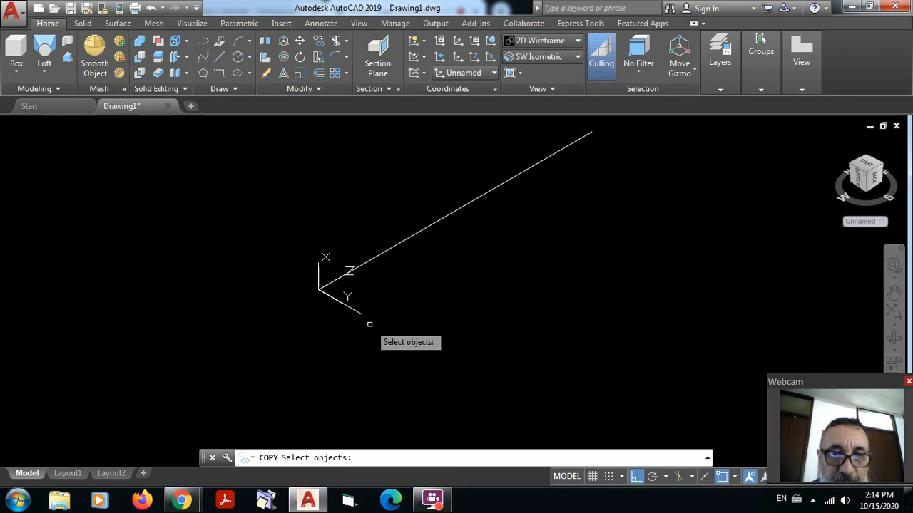
{"action": "left_click", "coordinate": [369, 324]}
{"action": "left_click", "coordinate": [359, 311]}
{"action": "key", "text": "Return"}
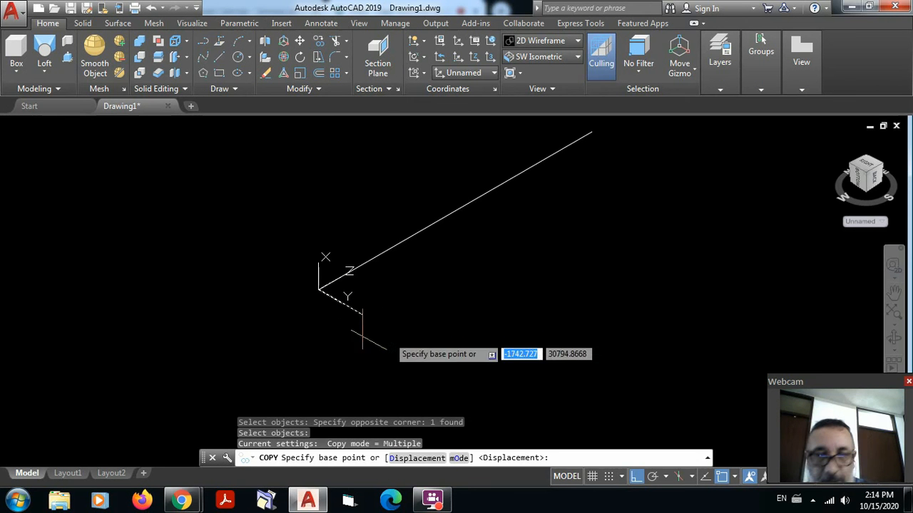
{"action": "left_click", "coordinate": [319, 288]}
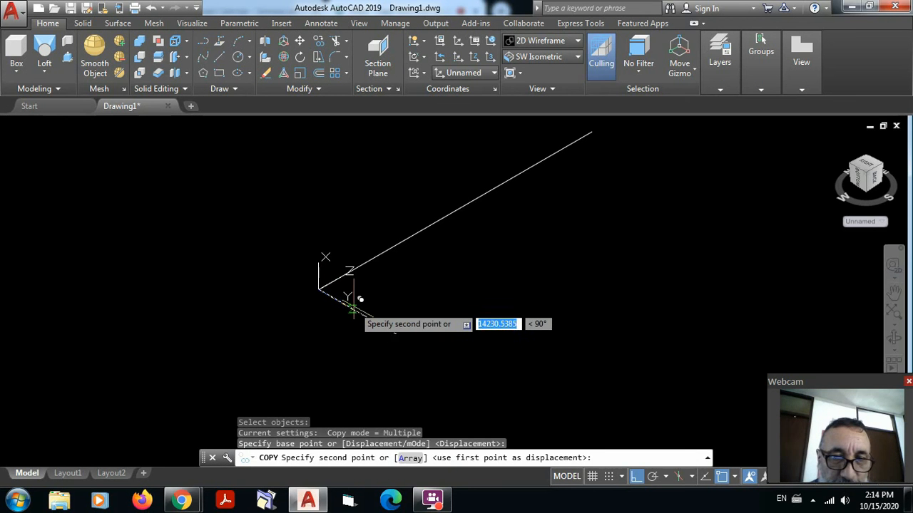
{"action": "left_click", "coordinate": [427, 289]}
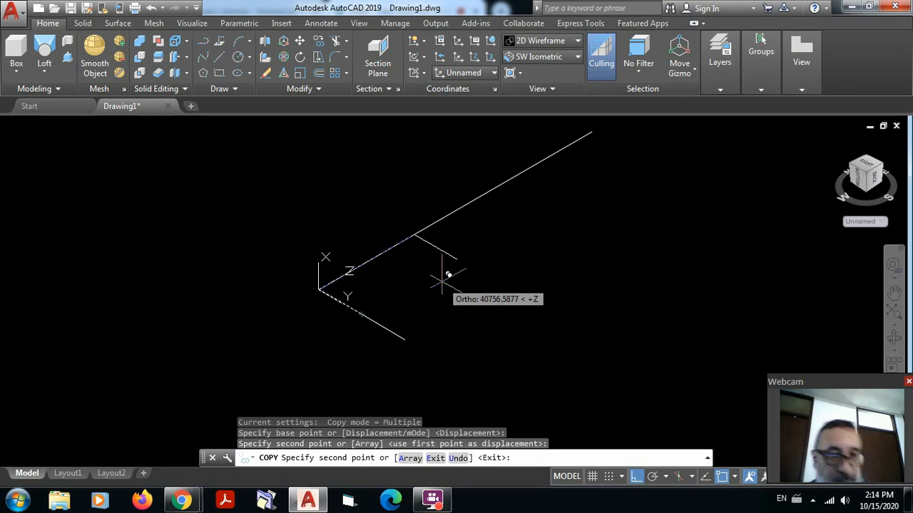
{"action": "key", "text": "Escape"}
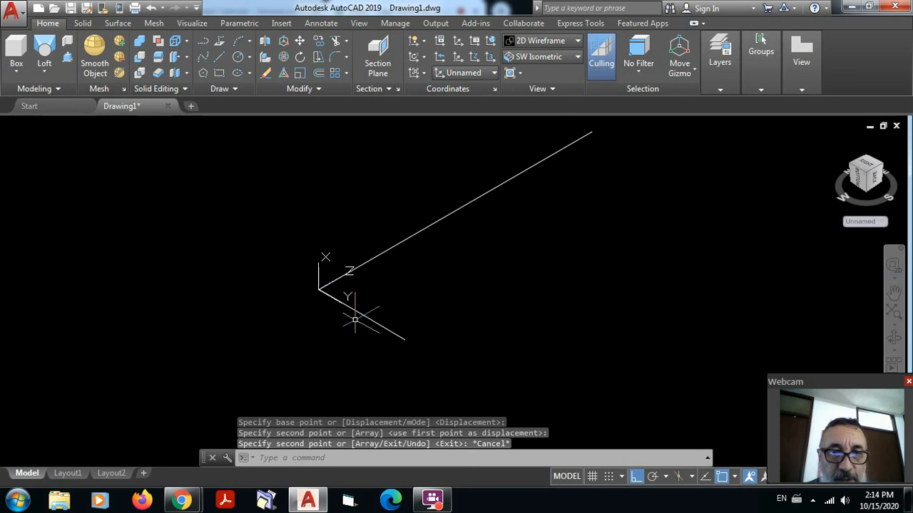
{"action": "scroll", "coordinate": [354, 320], "scroll_direction": "up", "scroll_amount": 2}
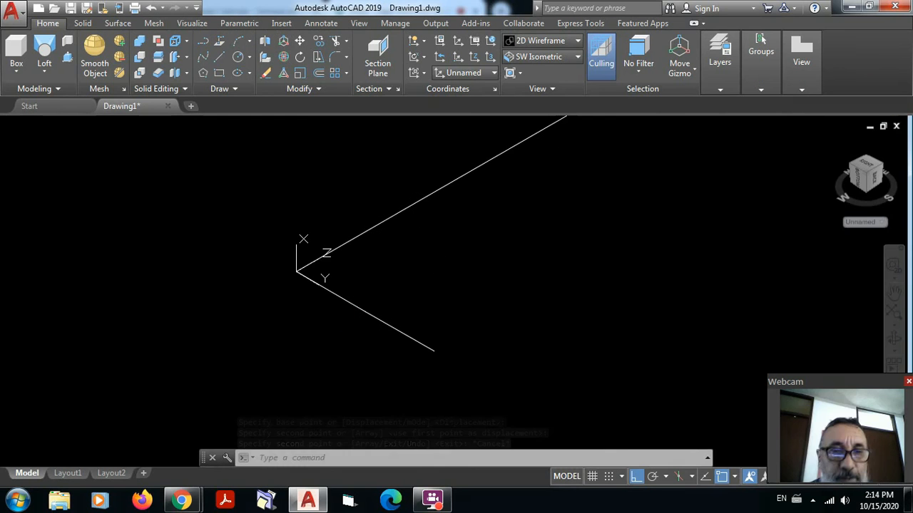
{"action": "left_click", "coordinate": [237, 56]}
{"action": "type", "text": "c"}
{"action": "key", "text": "Return"}
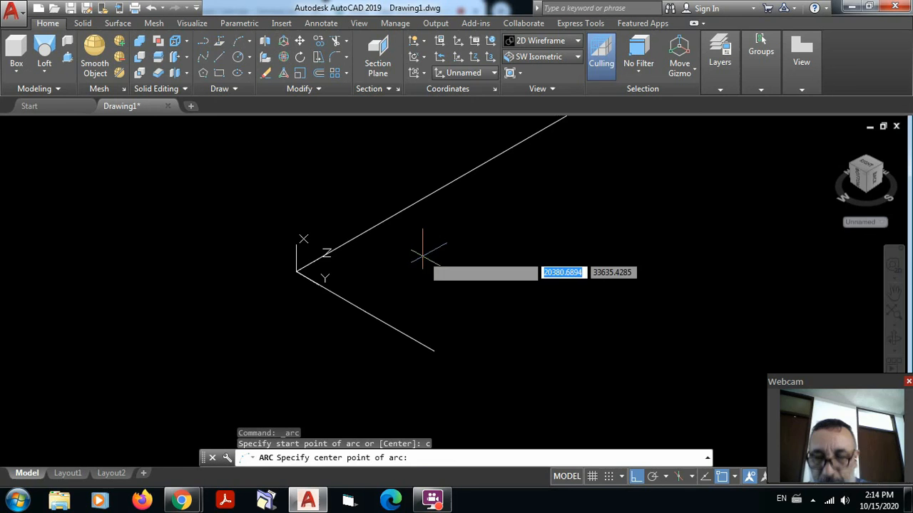
{"action": "left_click", "coordinate": [328, 291]}
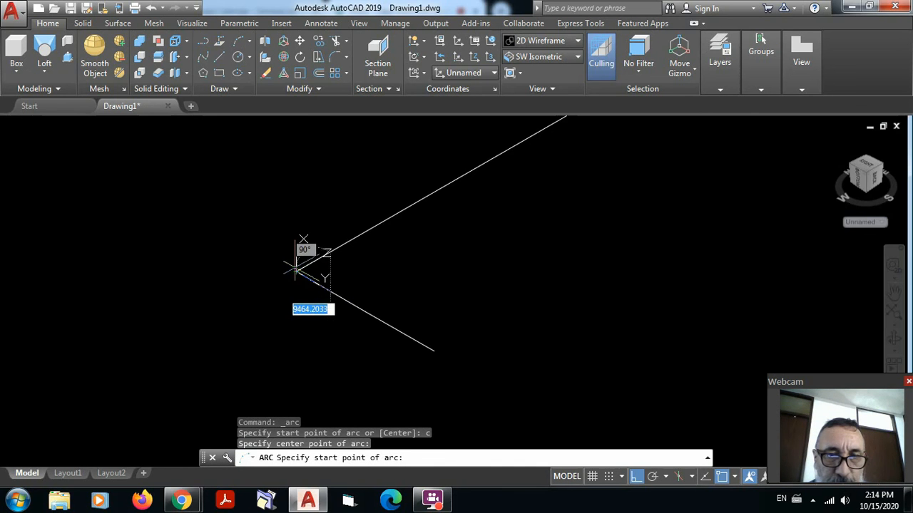
{"action": "left_click", "coordinate": [363, 312]}
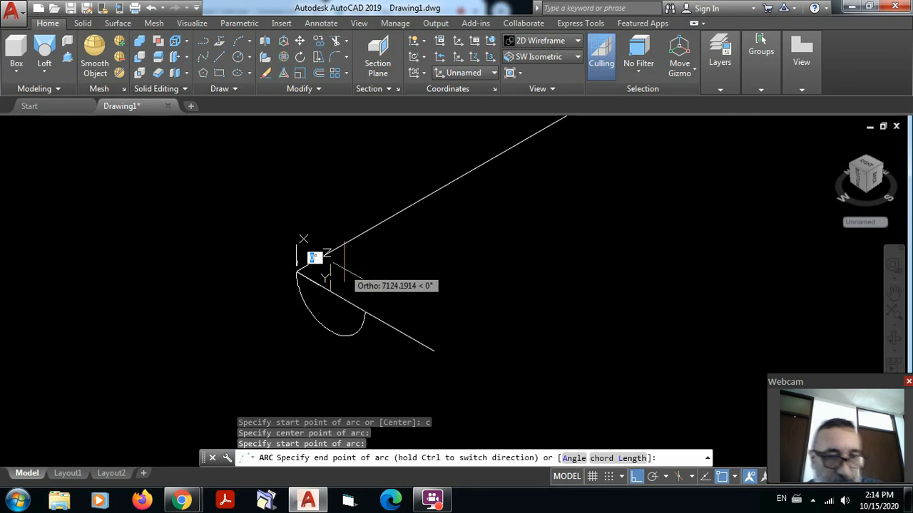
{"action": "key", "text": "Escape"}
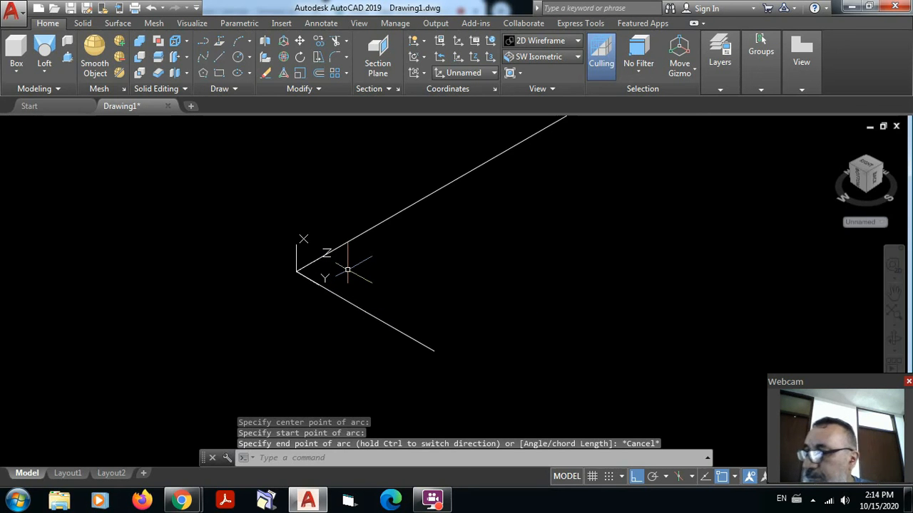
- Try a centre-defined arc about the first baseline segment's midpoint, starting near the corner, then erase it
{"action": "key", "text": "Return"}
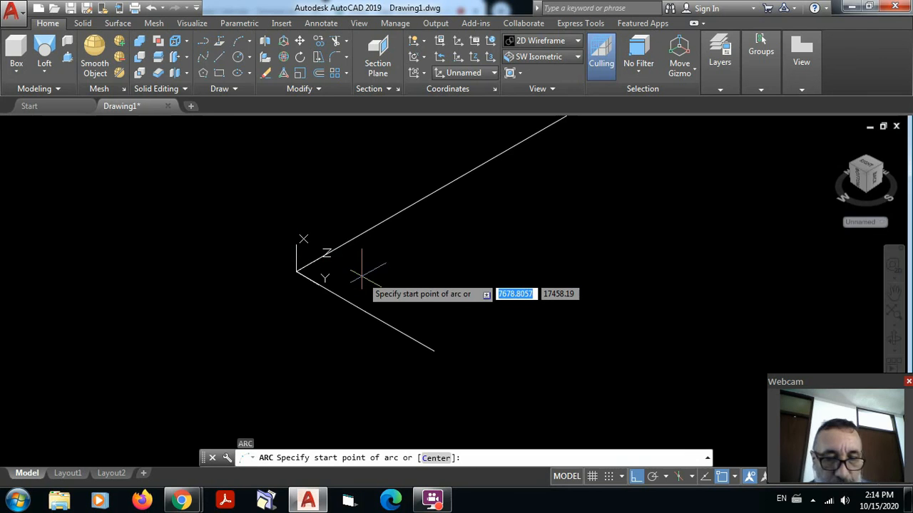
{"action": "type", "text": "c"}
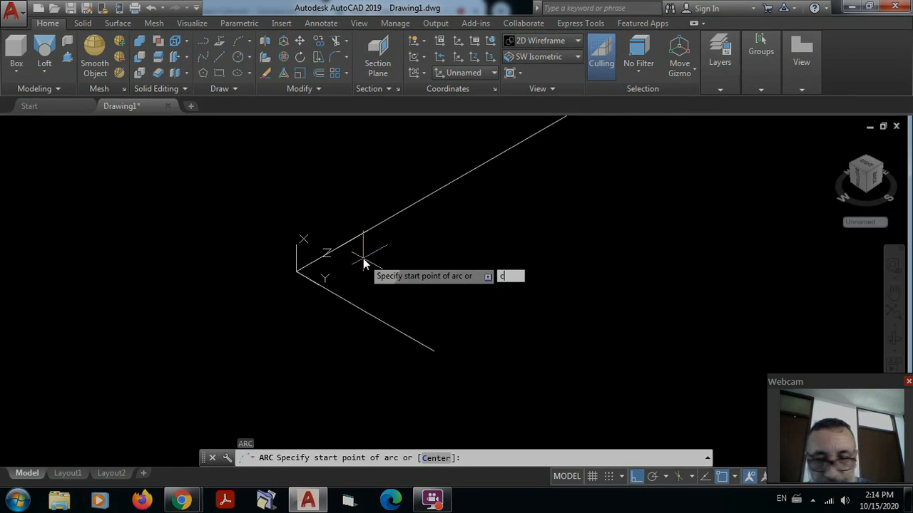
{"action": "key", "text": "Return"}
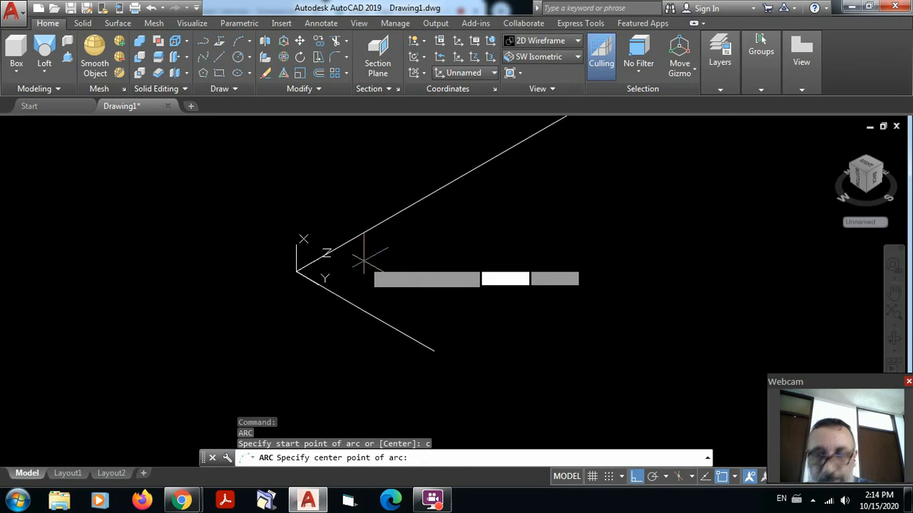
{"action": "left_click", "coordinate": [326, 290]}
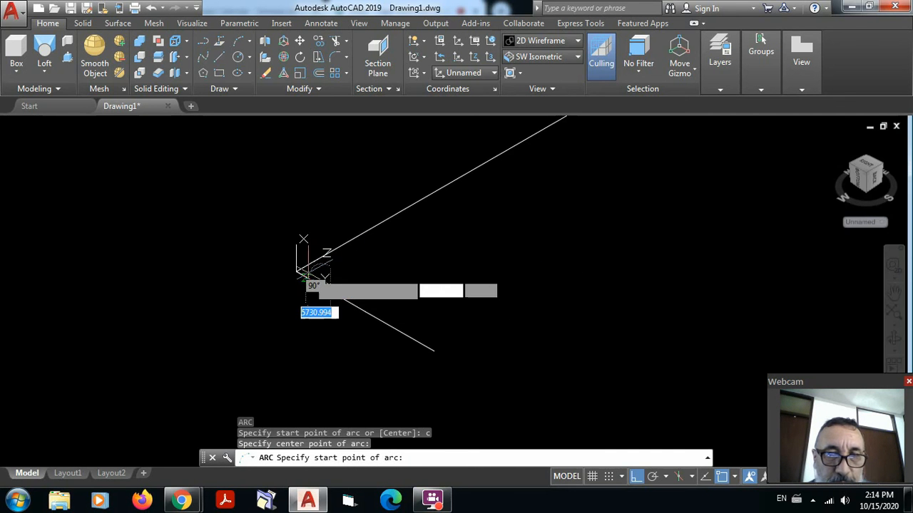
{"action": "left_click", "coordinate": [288, 269]}
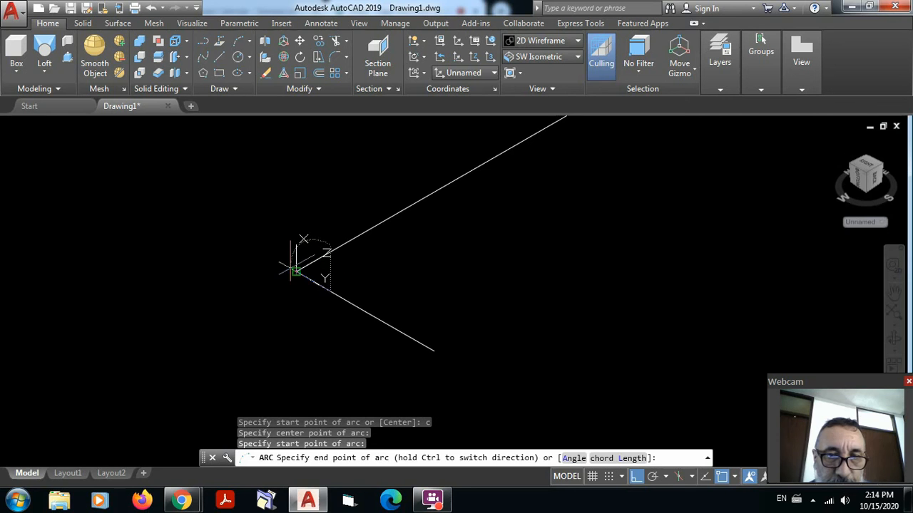
{"action": "left_click", "coordinate": [365, 312]}
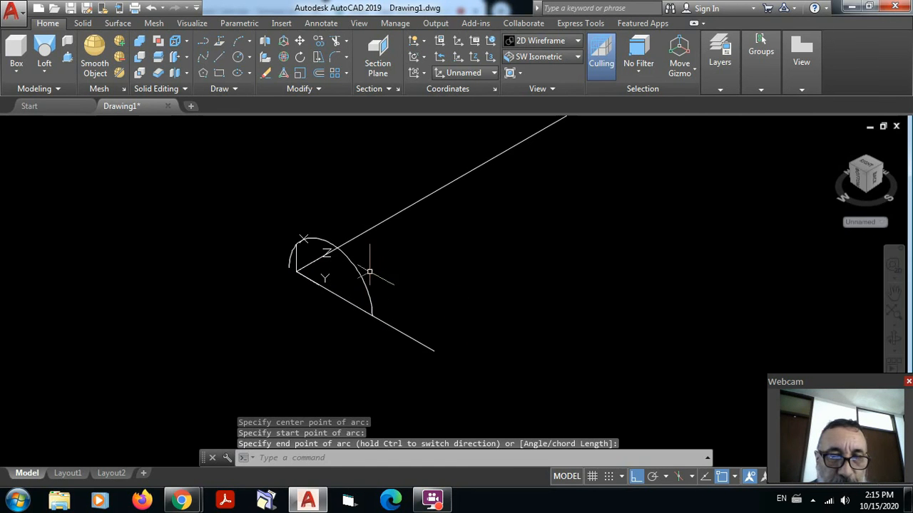
{"action": "key", "text": "Delete"}
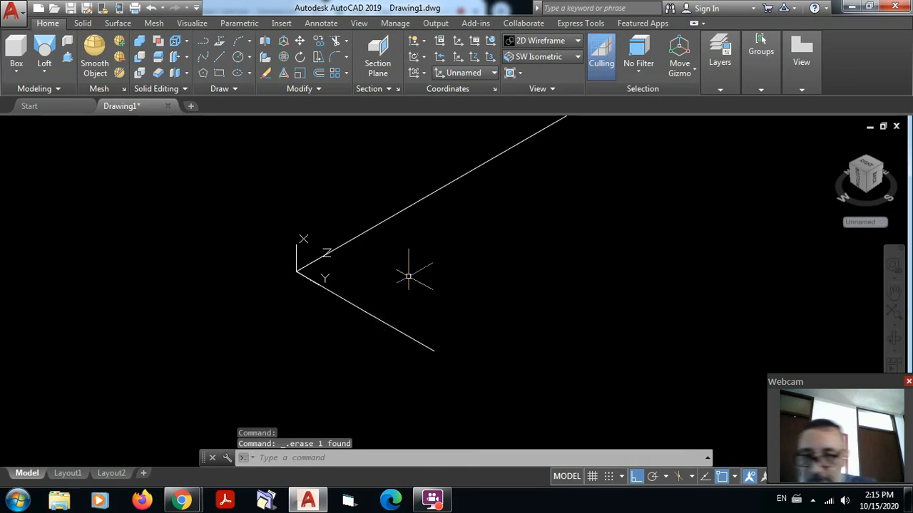
{"action": "left_click", "coordinate": [394, 330]}
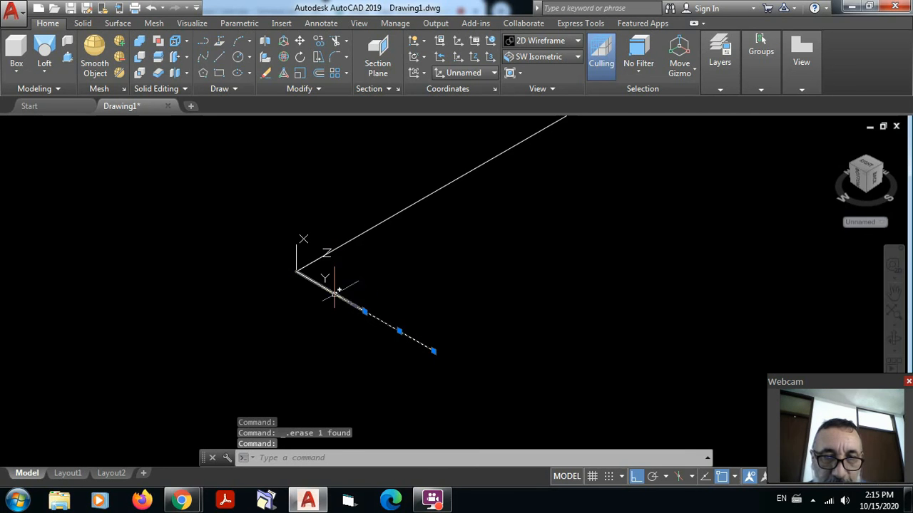
{"action": "key", "text": "Escape"}
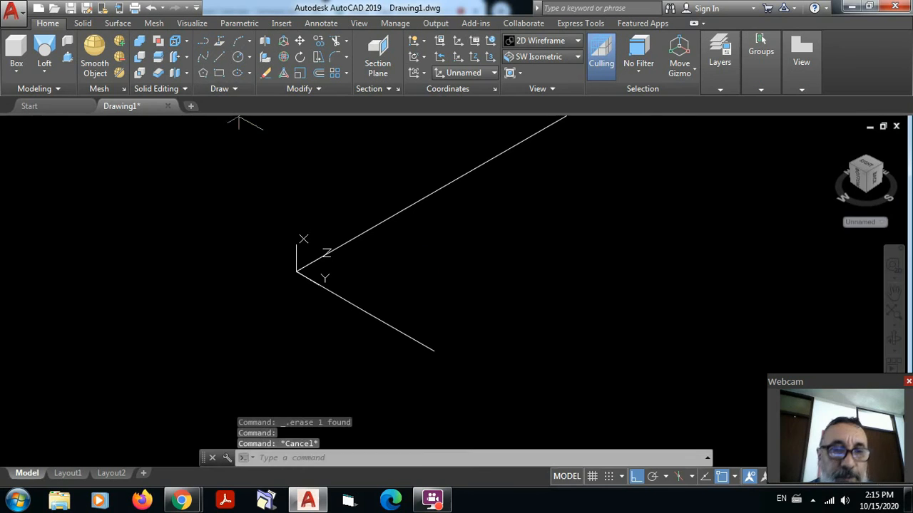
- Draw a semicircular arc above the first baseline segment, centred on its midpoint, from the UCS corner to the segment's far endpoint
{"action": "left_click", "coordinate": [240, 40]}
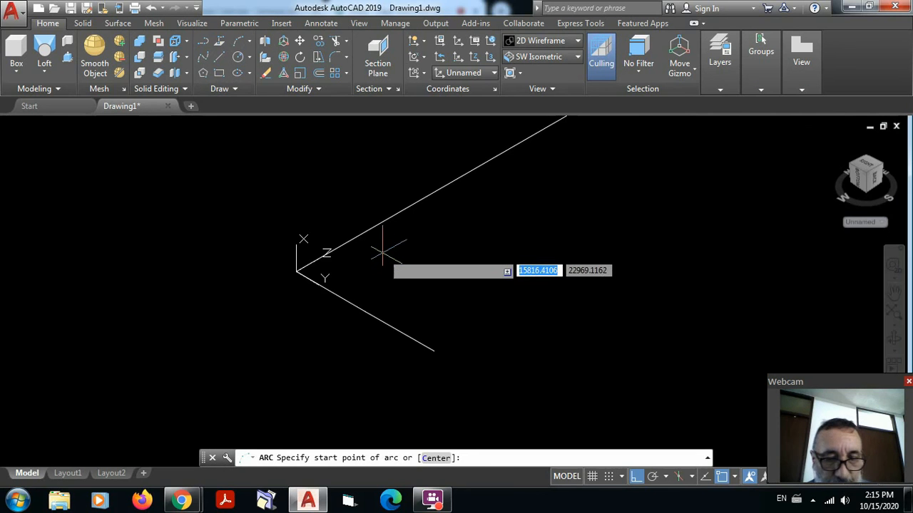
{"action": "type", "text": "c"}
{"action": "key", "text": "Return"}
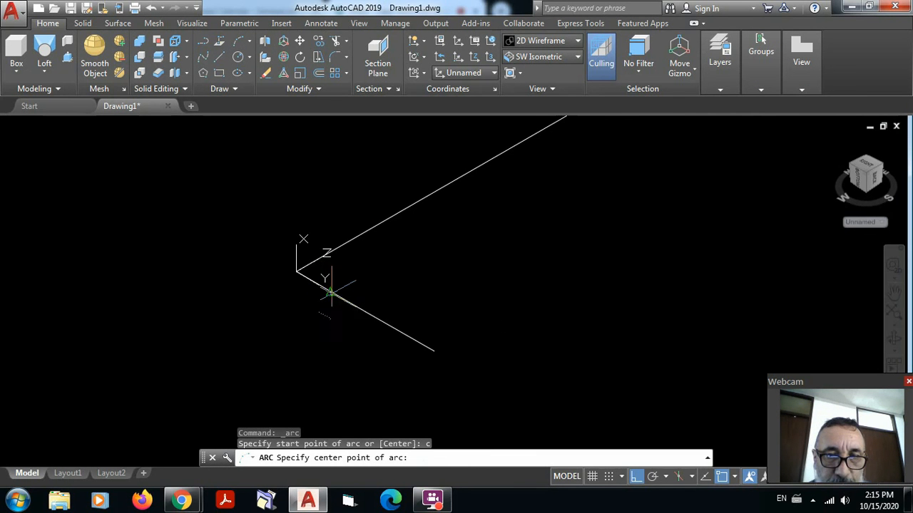
{"action": "left_click", "coordinate": [330, 292]}
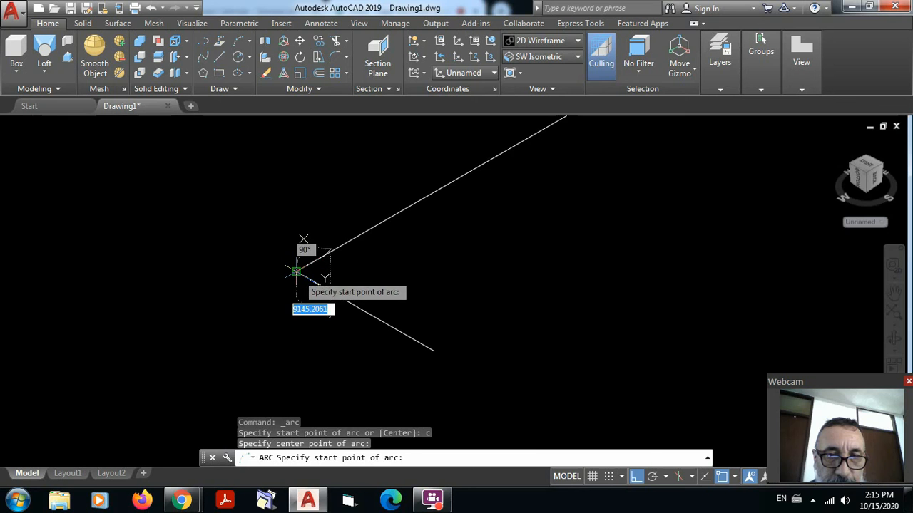
{"action": "left_click", "coordinate": [296, 269]}
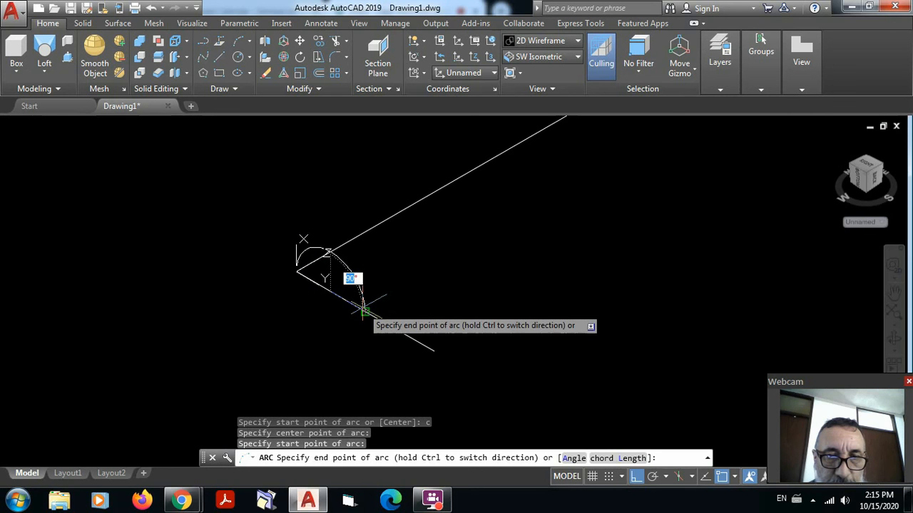
{"action": "left_click", "coordinate": [363, 308]}
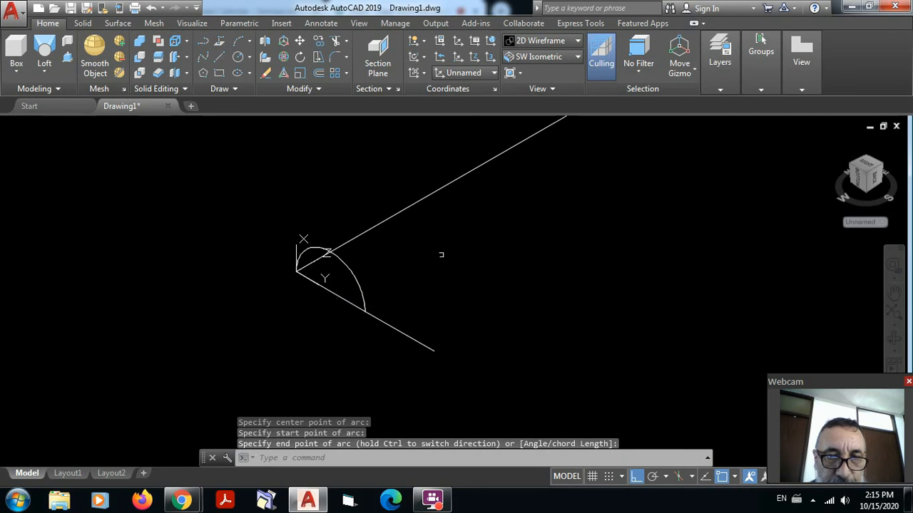
{"action": "type", "text": "a"}
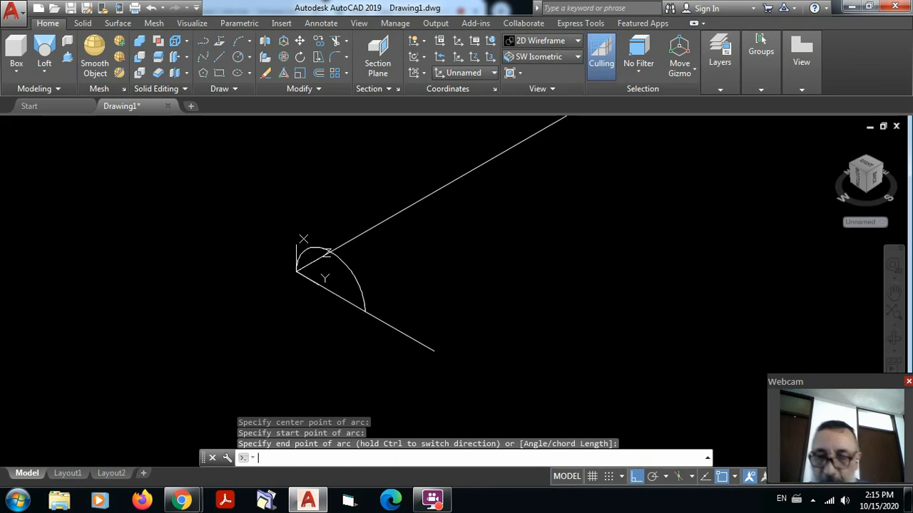
{"action": "key", "text": "Return"}
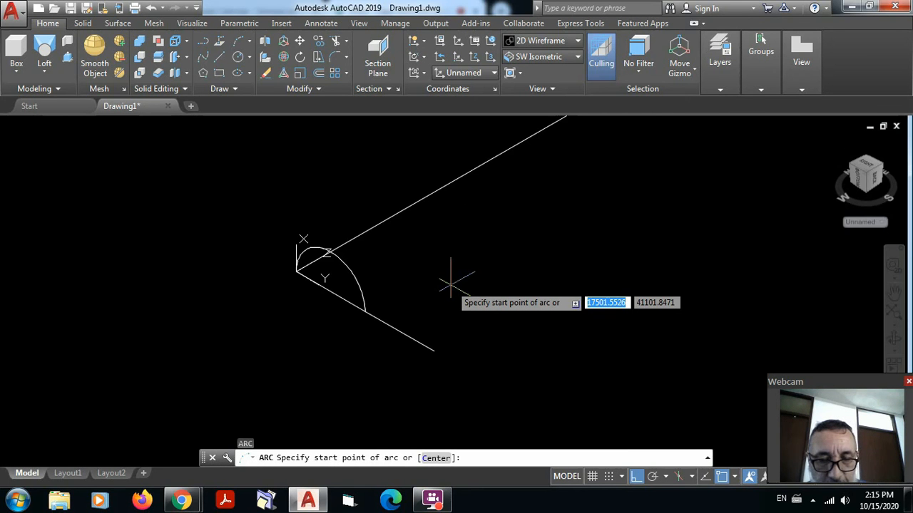
{"action": "type", "text": "c"}
{"action": "key", "text": "Return"}
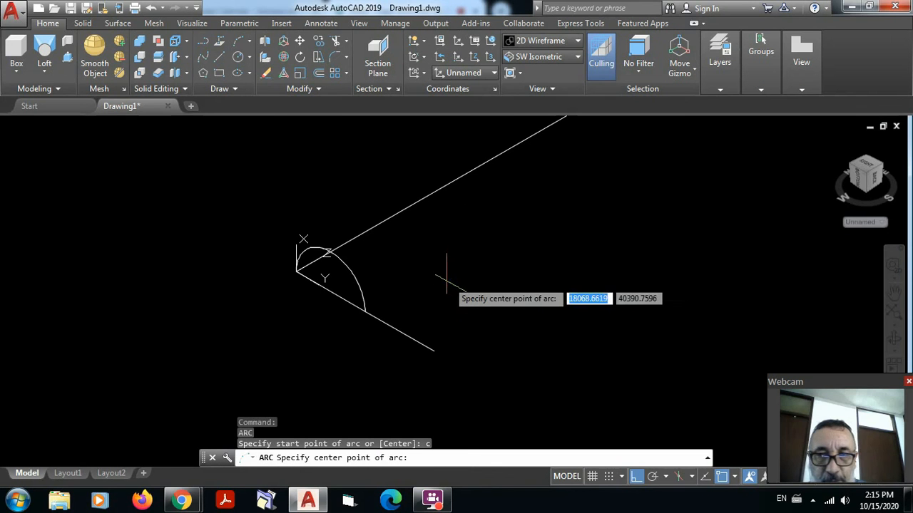
{"action": "left_click", "coordinate": [394, 329]}
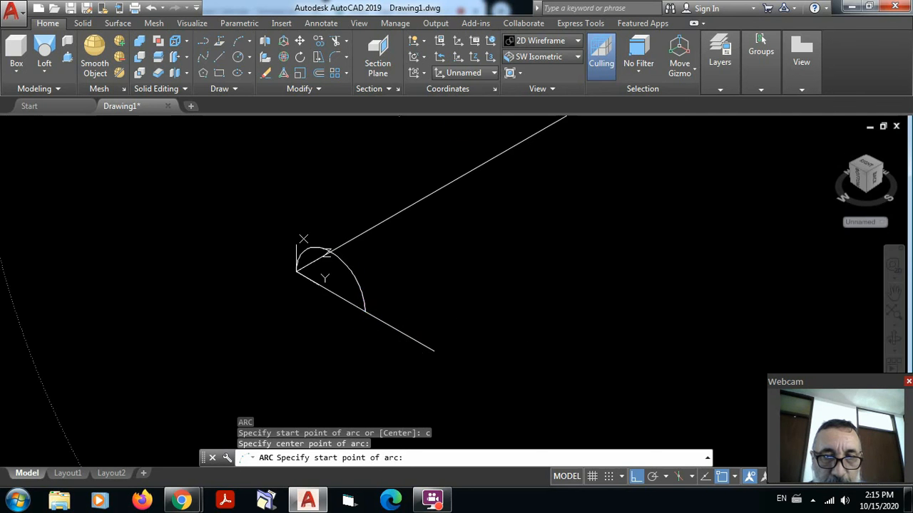
{"action": "left_click", "coordinate": [365, 312]}
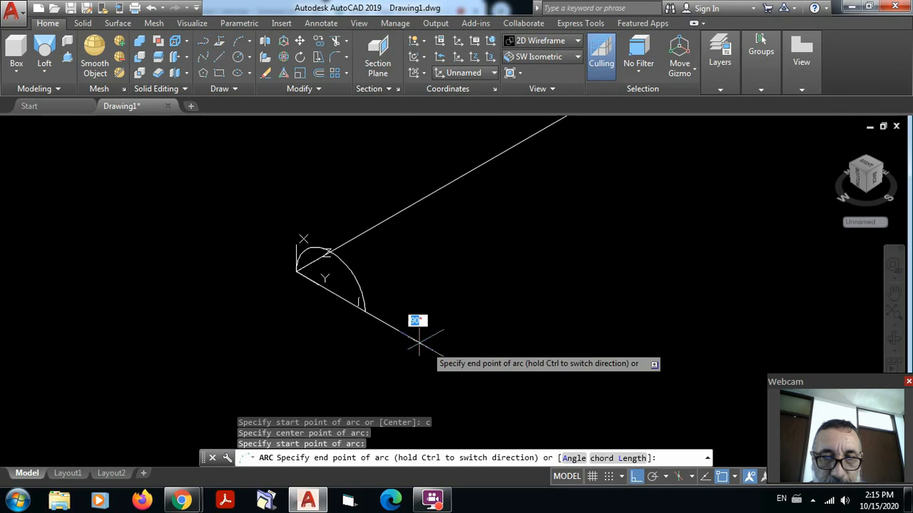
{"action": "key", "text": "Escape"}
{"action": "key", "text": "Return"}
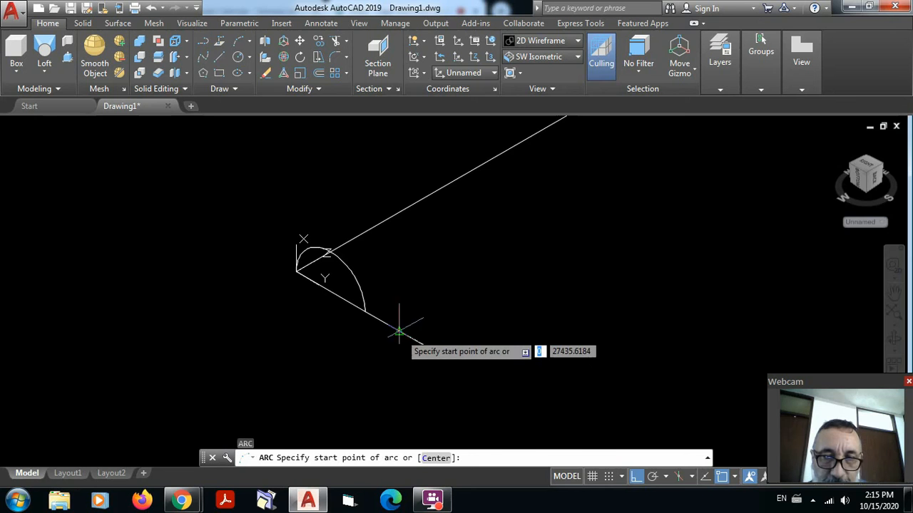
{"action": "type", "text": "c"}
{"action": "key", "text": "Return"}
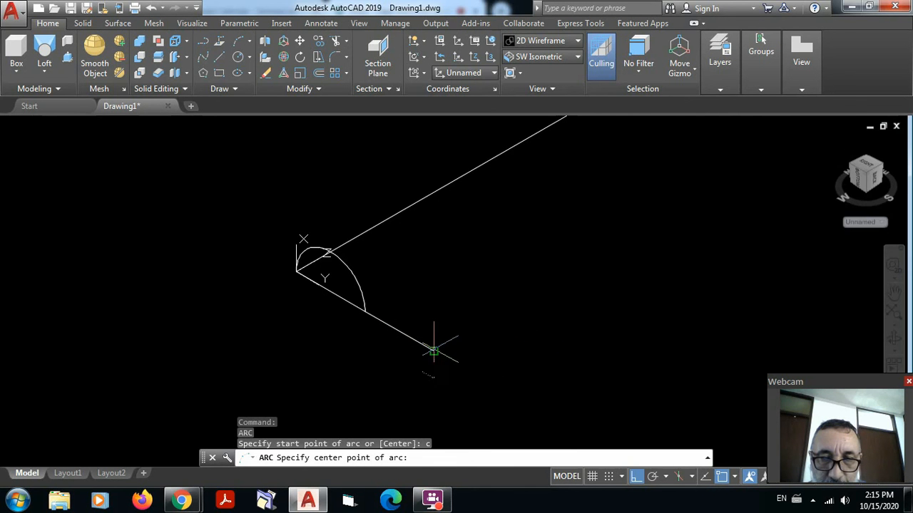
{"action": "left_click", "coordinate": [433, 351]}
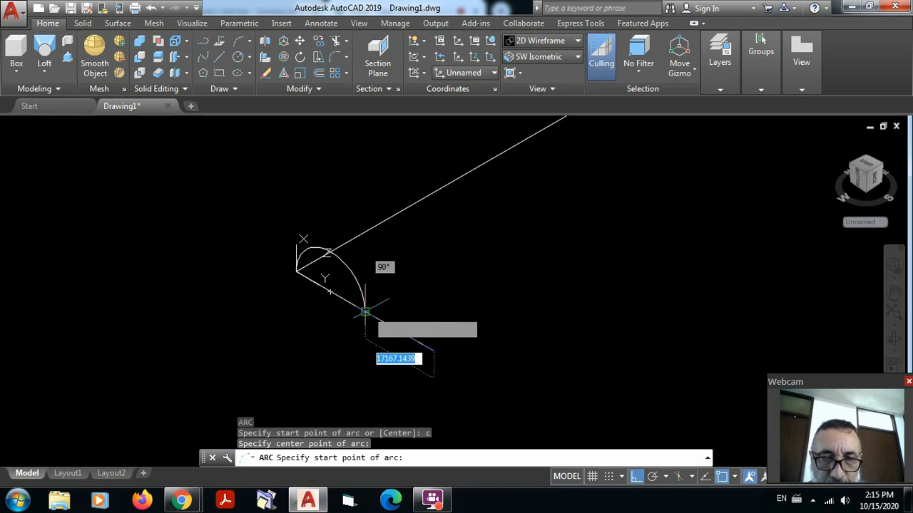
{"action": "left_click", "coordinate": [365, 312]}
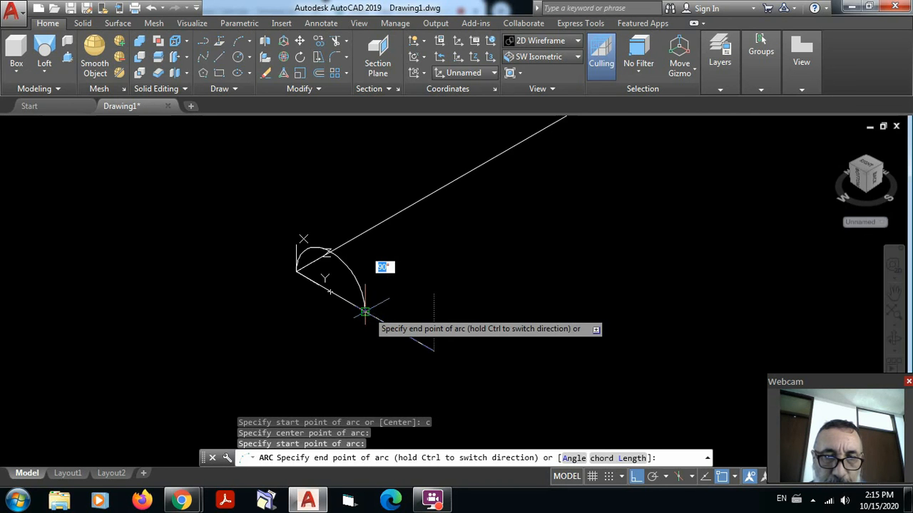
{"action": "key", "text": "Escape"}
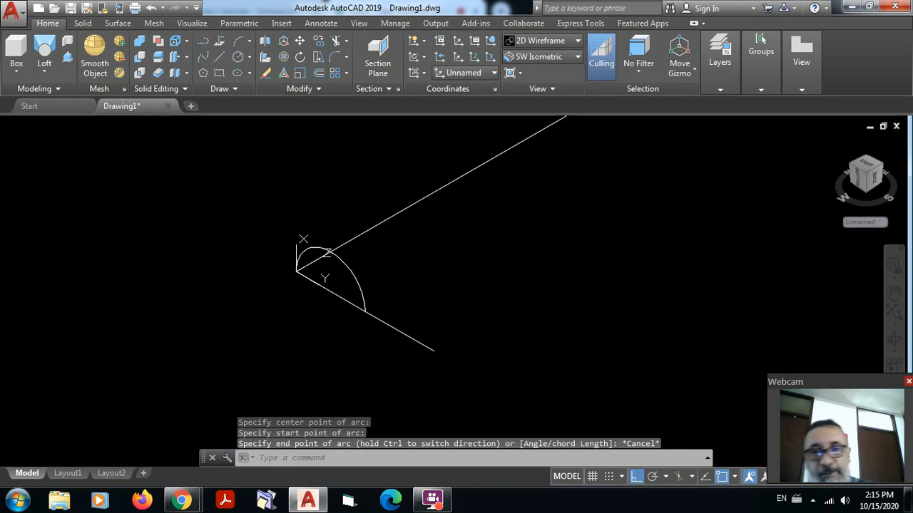
{"action": "key", "text": "Escape"}
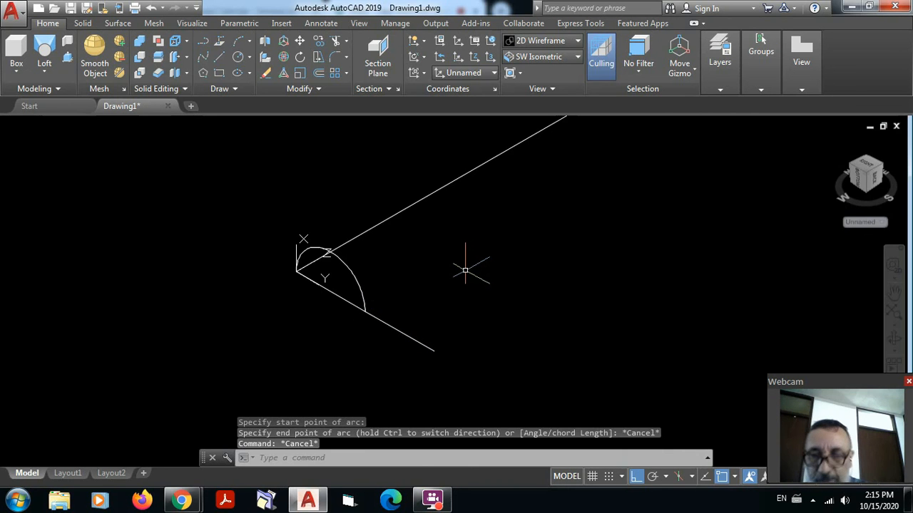
- Draw a semicircular arc below the second baseline segment, centred on its midpoint, from the free endpoint back to the first arc's end
{"action": "key", "text": "Return"}
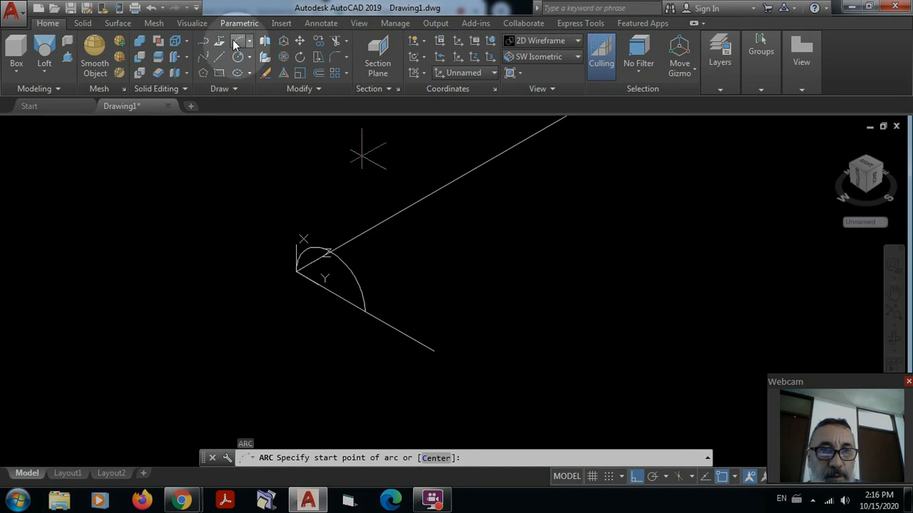
{"action": "left_click", "coordinate": [235, 42]}
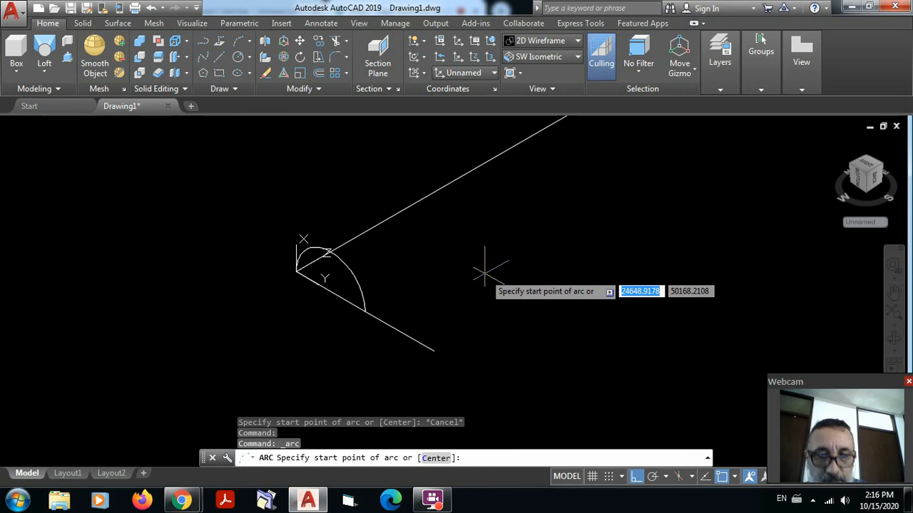
{"action": "type", "text": "c"}
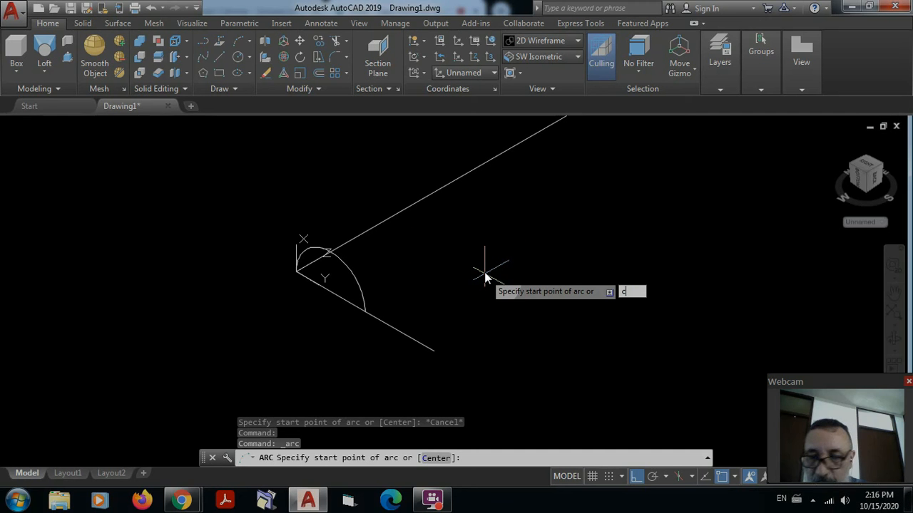
{"action": "key", "text": "Return"}
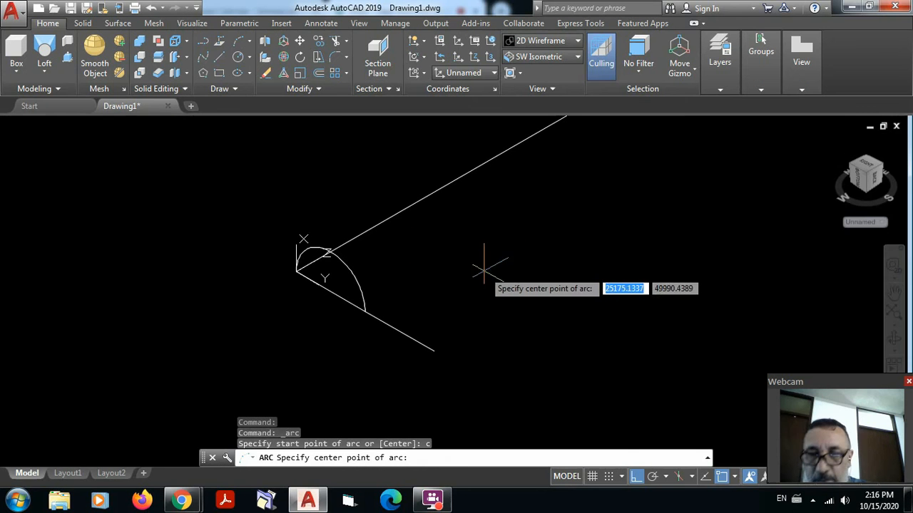
{"action": "left_click", "coordinate": [398, 330]}
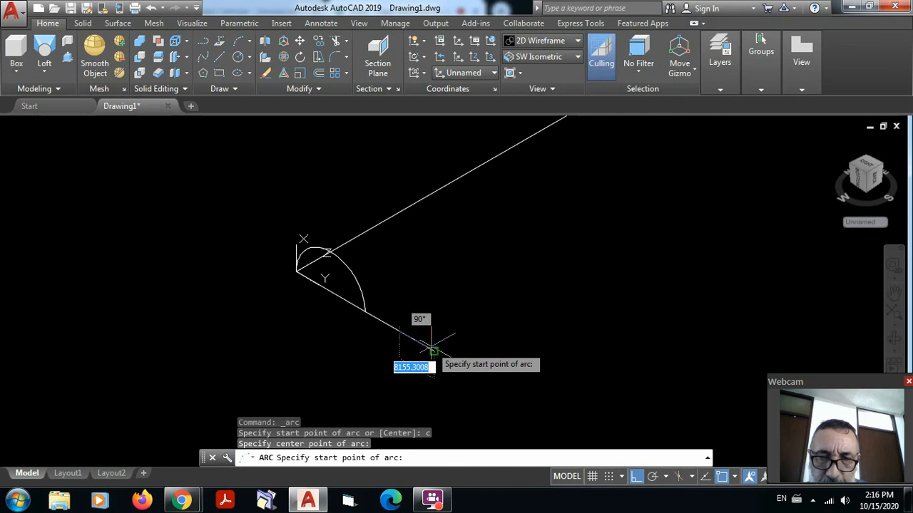
{"action": "left_click", "coordinate": [432, 349]}
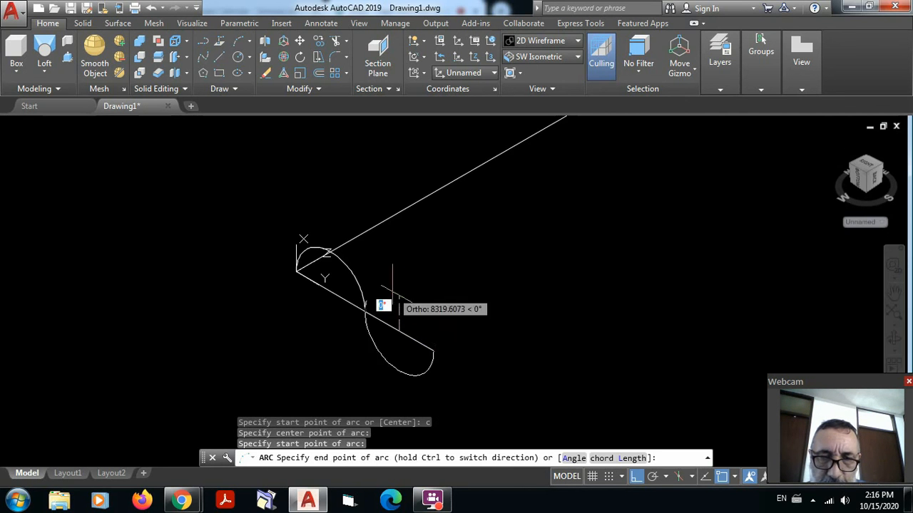
{"action": "left_click", "coordinate": [367, 312]}
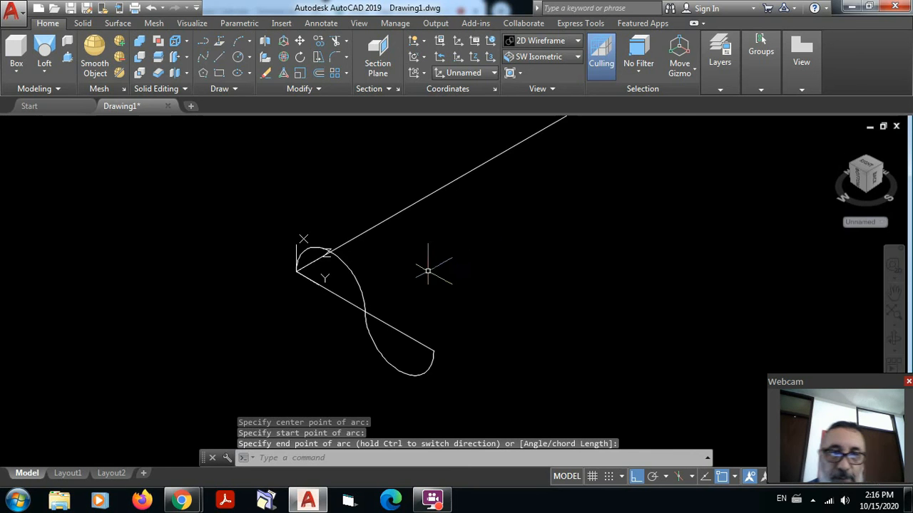
- Copy both arcs from the UCS corner three times, placing each copy at the end of the previous wave
{"action": "mouse_move", "coordinate": [495, 253]}
{"action": "middle_mouse_down"}
{"action": "mouse_move", "coordinate": [375, 283]}
{"action": "mouse_move", "coordinate": [349, 227]}
{"action": "middle_mouse_up"}
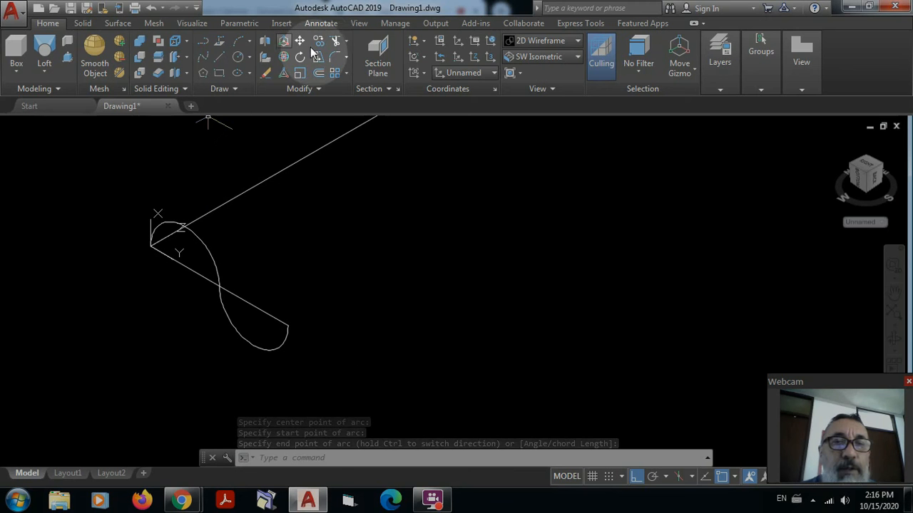
{"action": "left_click", "coordinate": [319, 42]}
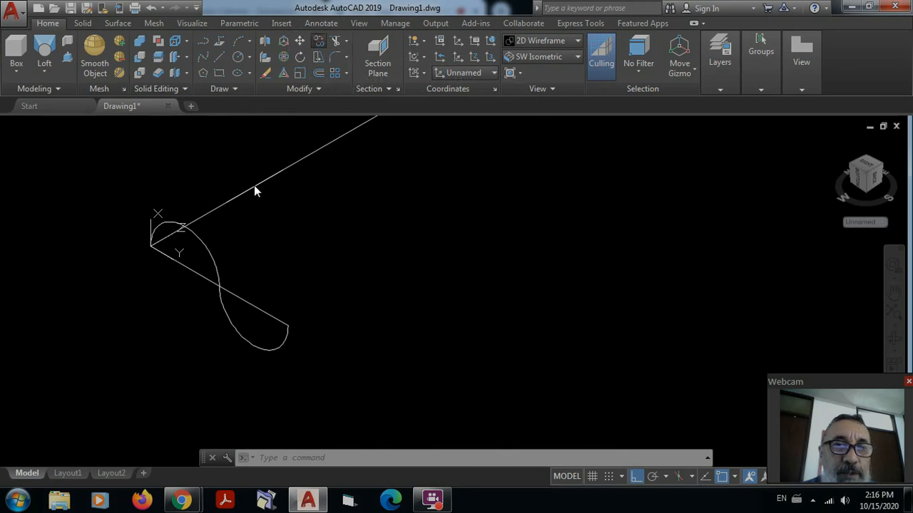
{"action": "left_click", "coordinate": [214, 265]}
{"action": "left_click", "coordinate": [223, 309]}
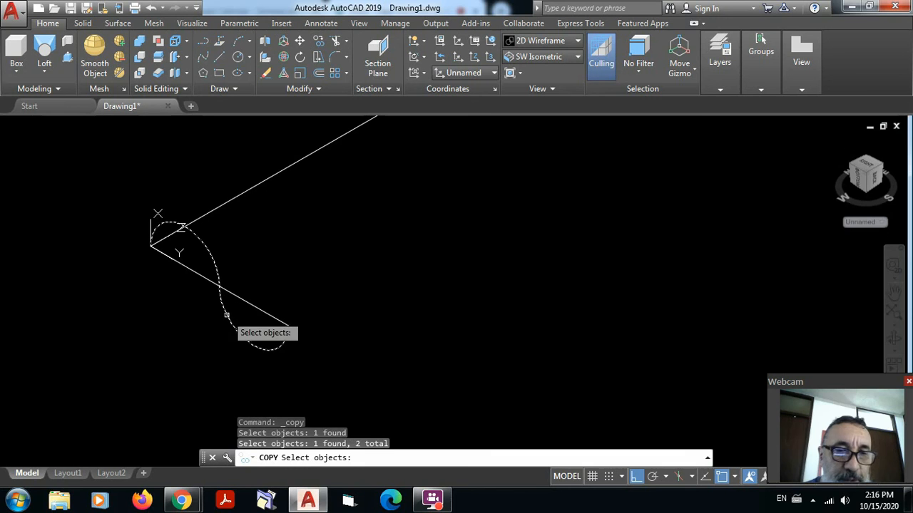
{"action": "key", "text": "Return"}
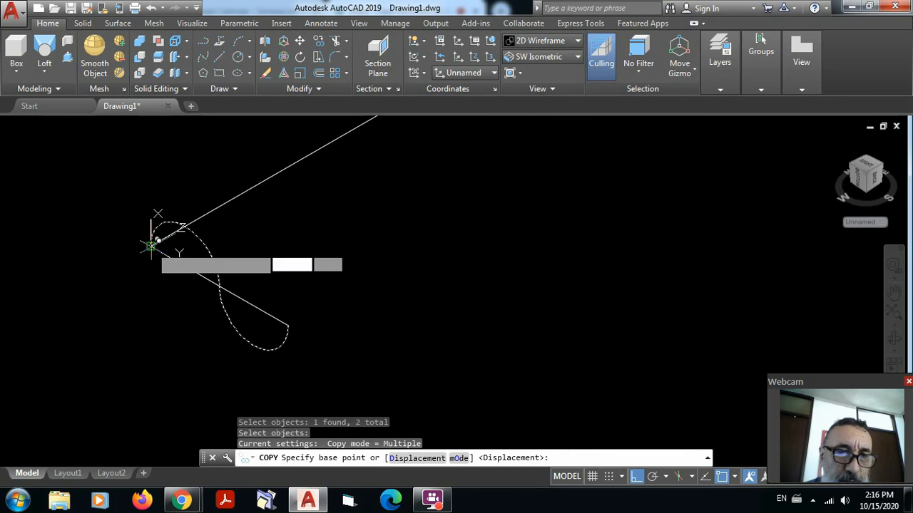
{"action": "left_click", "coordinate": [151, 245]}
{"action": "left_click", "coordinate": [289, 323]}
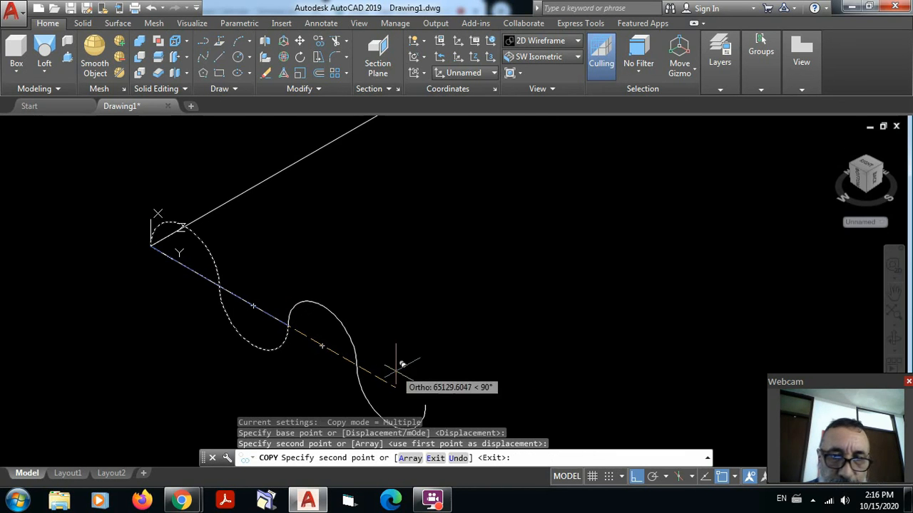
{"action": "left_click", "coordinate": [425, 404]}
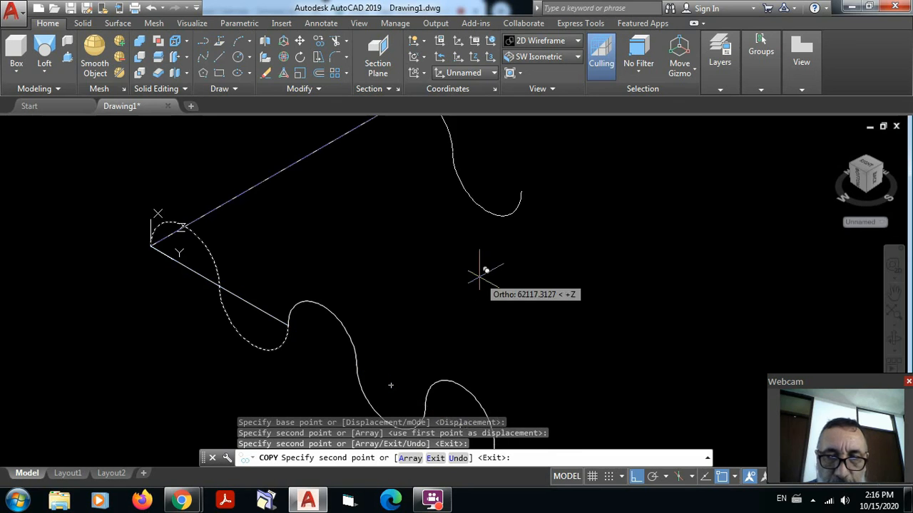
{"action": "middle_click_drag", "start_coordinate": [489, 283], "coordinate": [326, 172]}
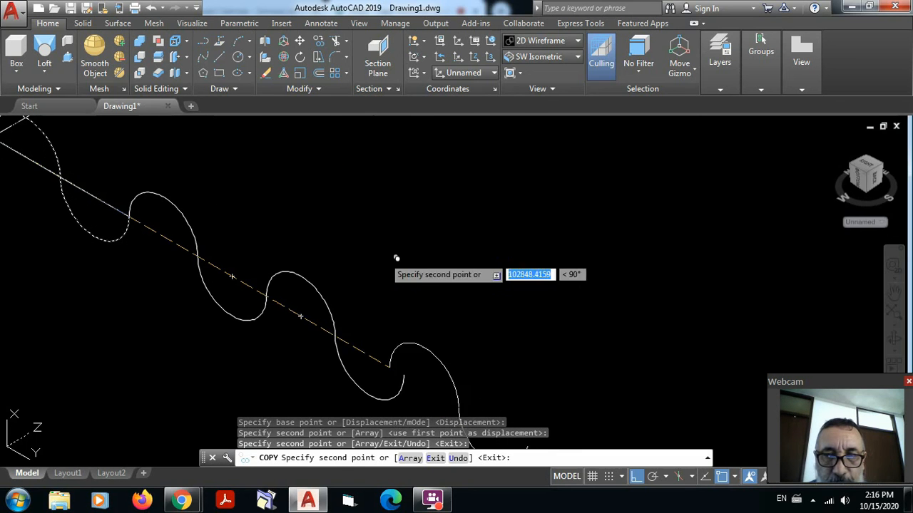
{"action": "left_click", "coordinate": [404, 374]}
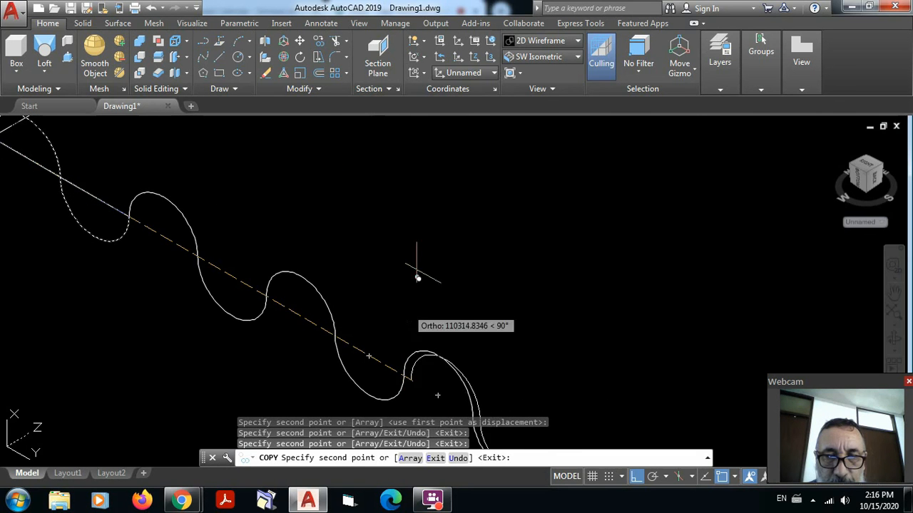
{"action": "key", "text": "Return"}
{"action": "key", "text": "Escape"}
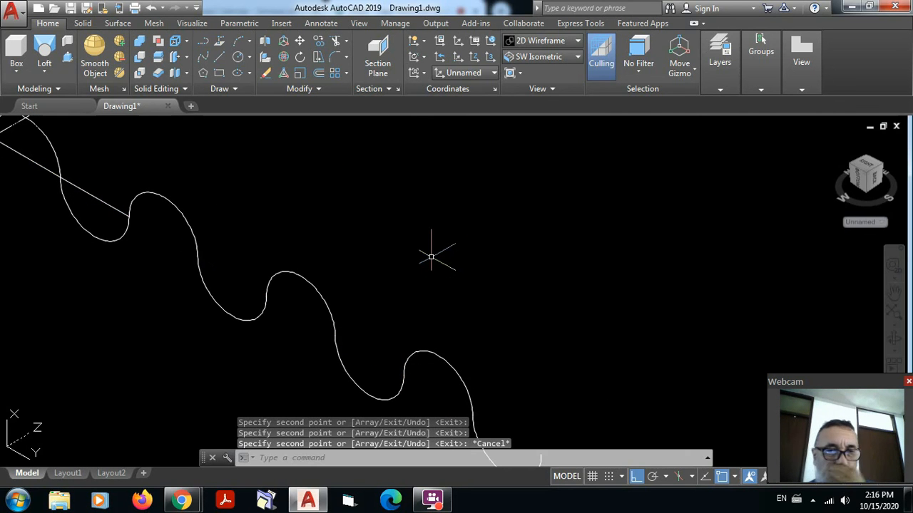
- Start PEDIT on the last arc at the wave's far end and turn it into a polyline
{"action": "scroll", "coordinate": [432, 257], "scroll_direction": "down", "scroll_amount": 2}
{"action": "middle_click_drag", "start_coordinate": [431, 258], "coordinate": [438, 292]}
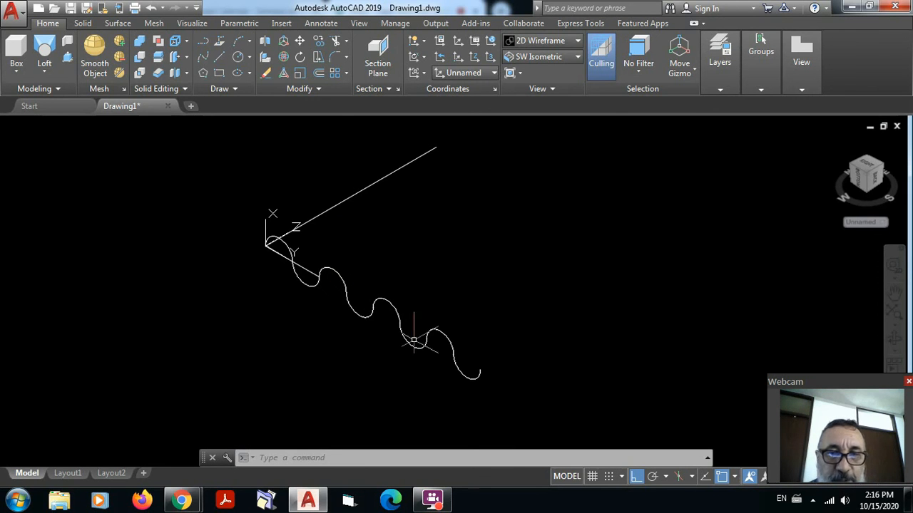
{"action": "type", "text": "pedi"}
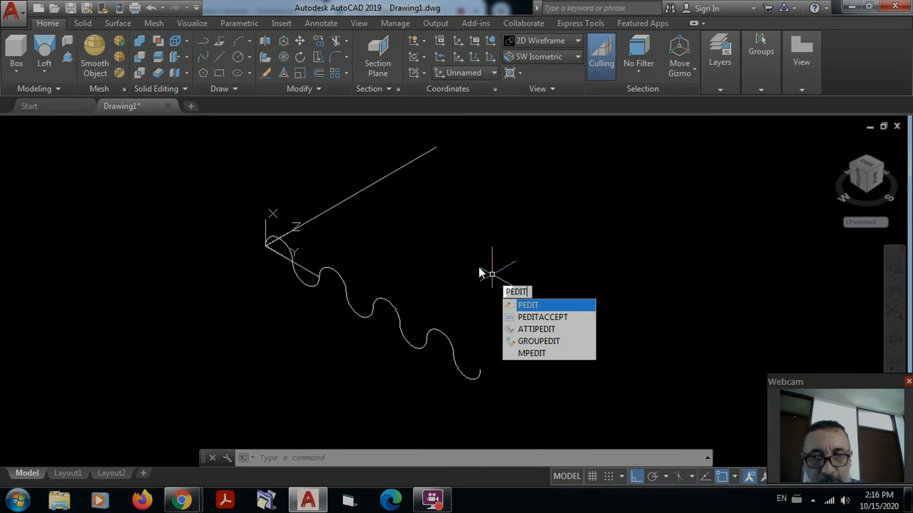
{"action": "key", "text": "Return"}
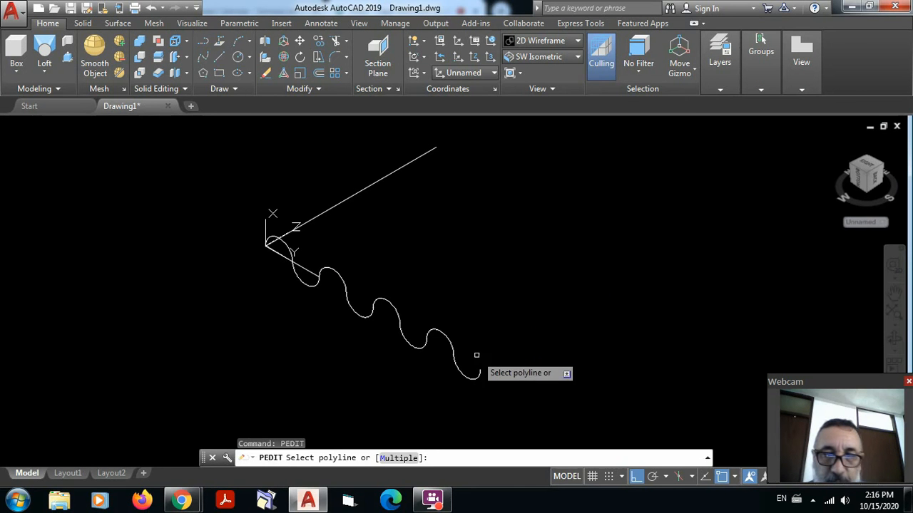
{"action": "left_click", "coordinate": [455, 361]}
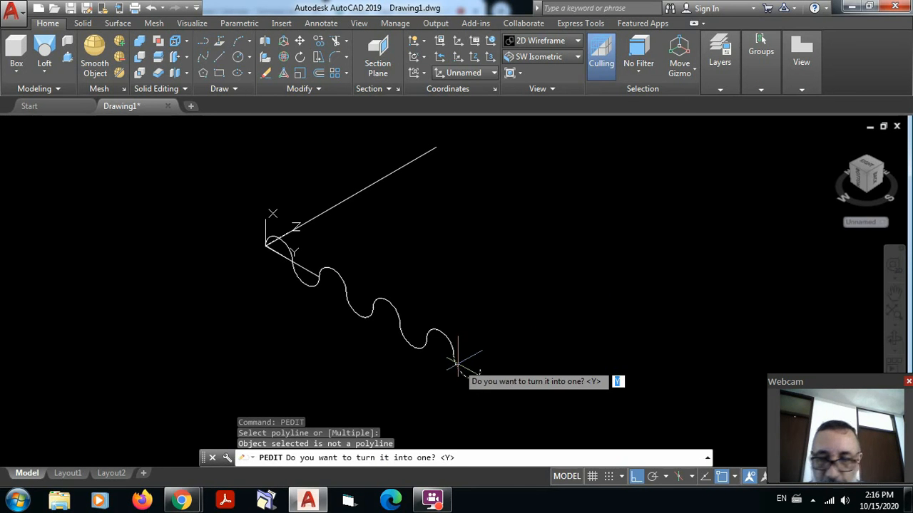
{"action": "key", "text": "Return"}
- Join all eight arcs of the wave into one polyline with the Join option
{"action": "left_click", "coordinate": [492, 399]}
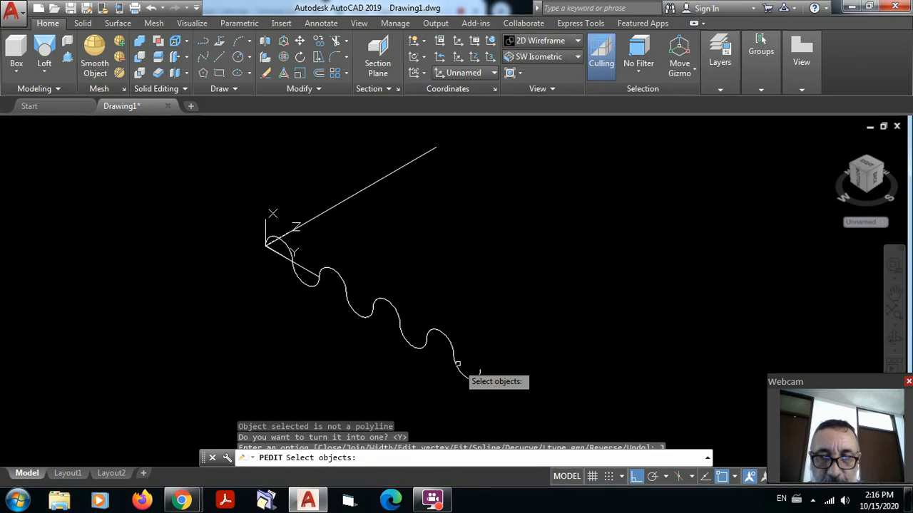
{"action": "left_click", "coordinate": [478, 375]}
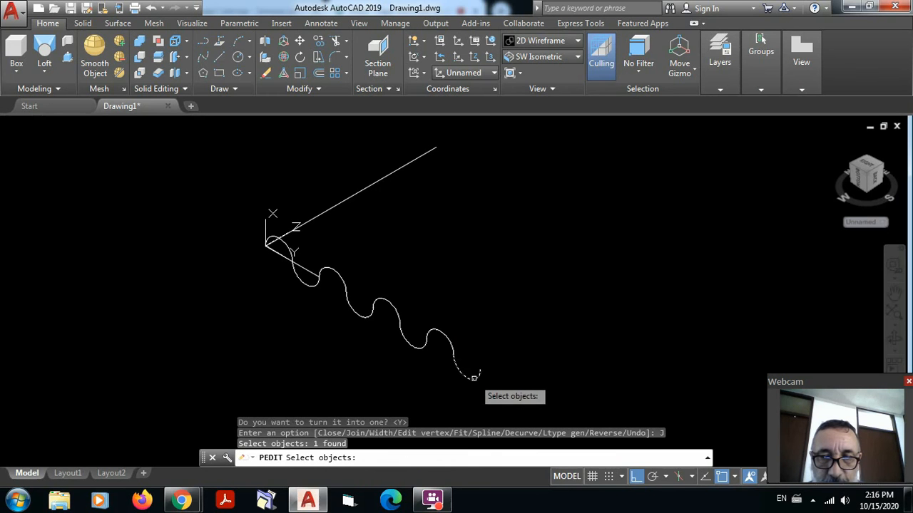
{"action": "left_click", "coordinate": [445, 334]}
{"action": "left_click", "coordinate": [423, 346]}
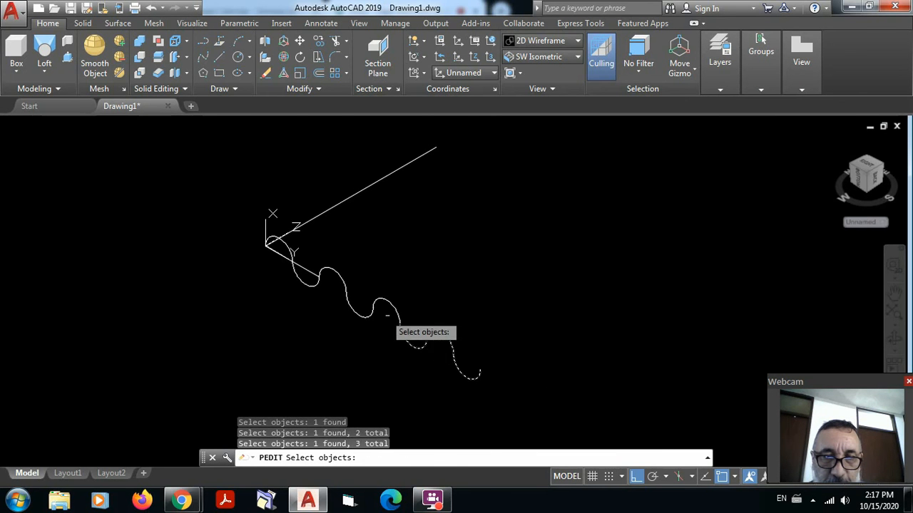
{"action": "left_click", "coordinate": [393, 332]}
{"action": "left_click", "coordinate": [318, 284]}
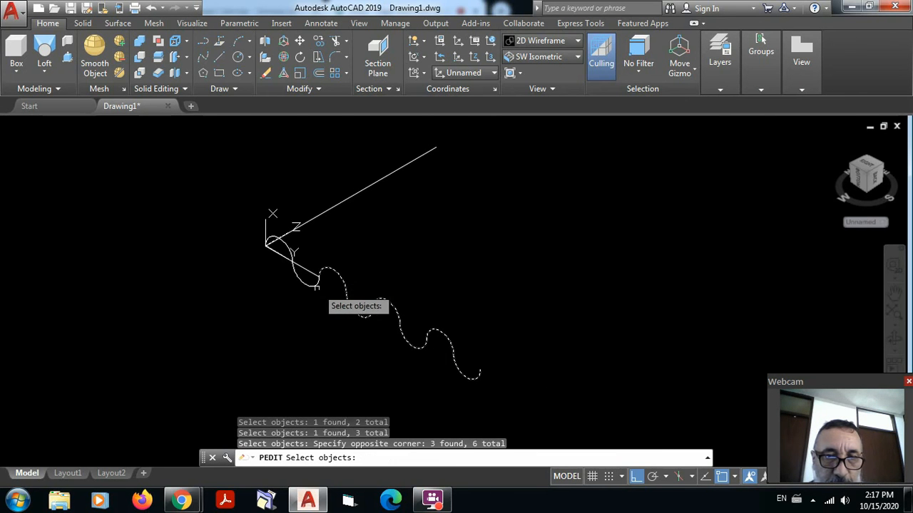
{"action": "left_click", "coordinate": [309, 284]}
{"action": "left_click", "coordinate": [280, 242]}
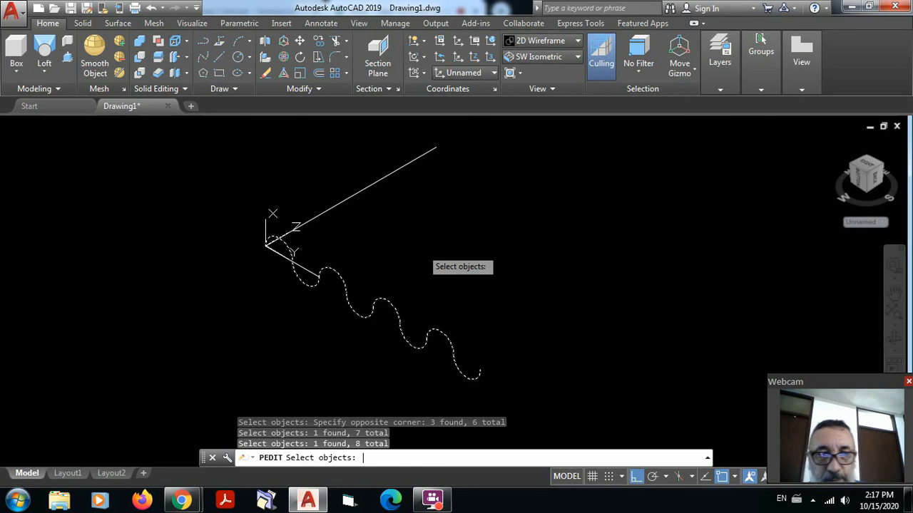
{"action": "key", "text": "Return"}
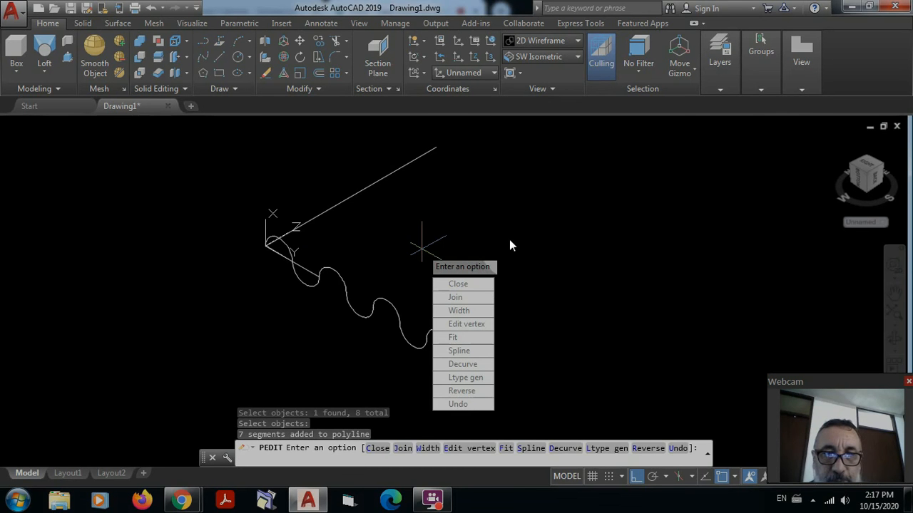
{"action": "key", "text": "Return"}
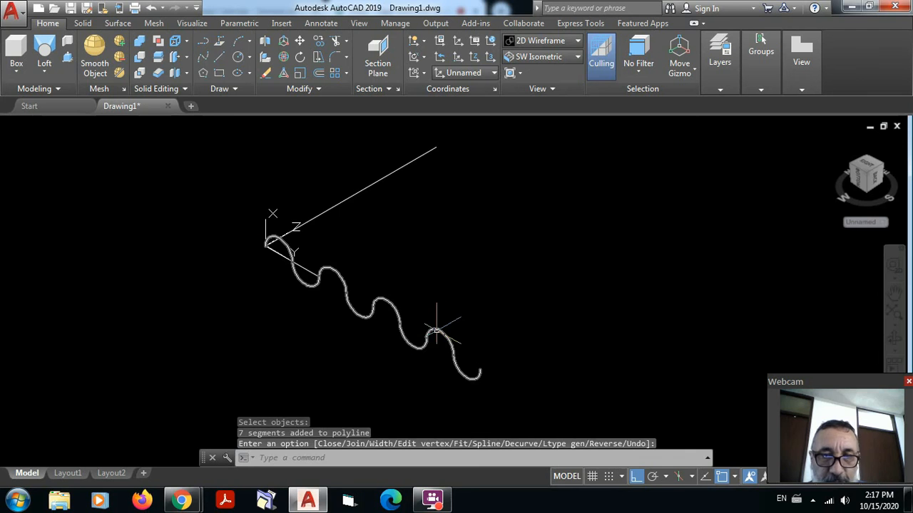
{"action": "left_click", "coordinate": [436, 329]}
{"action": "key", "text": "Escape"}
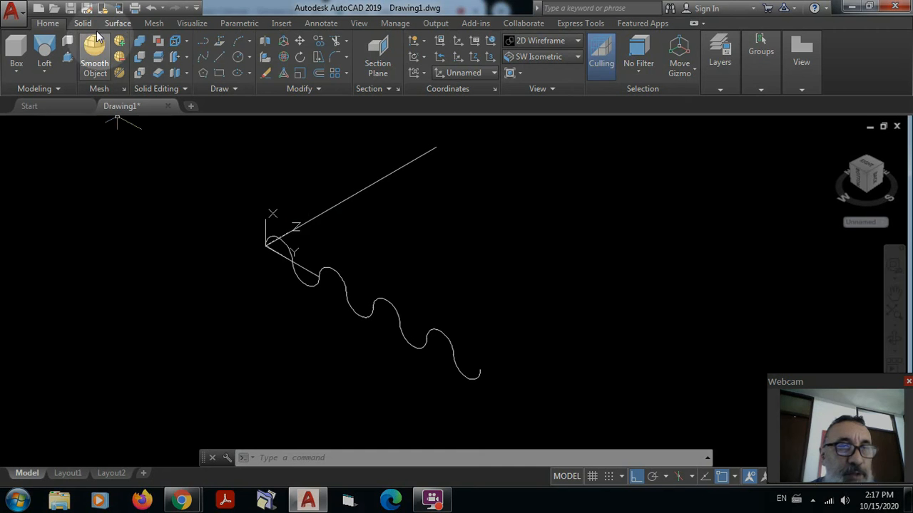
- Create a tabulated surface mesh using the wavy polyline as path curve and the long line as direction vector
{"action": "left_click", "coordinate": [152, 24]}
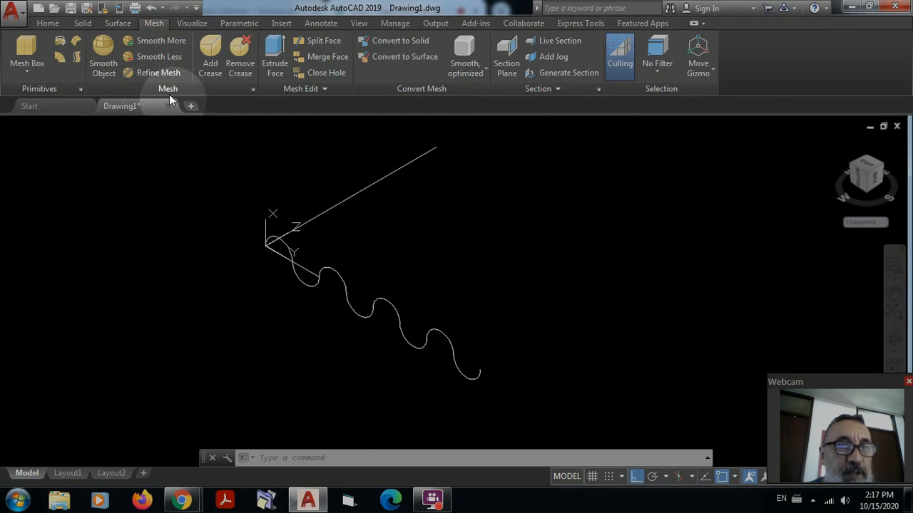
{"action": "middle_click_drag", "start_coordinate": [419, 227], "coordinate": [321, 243]}
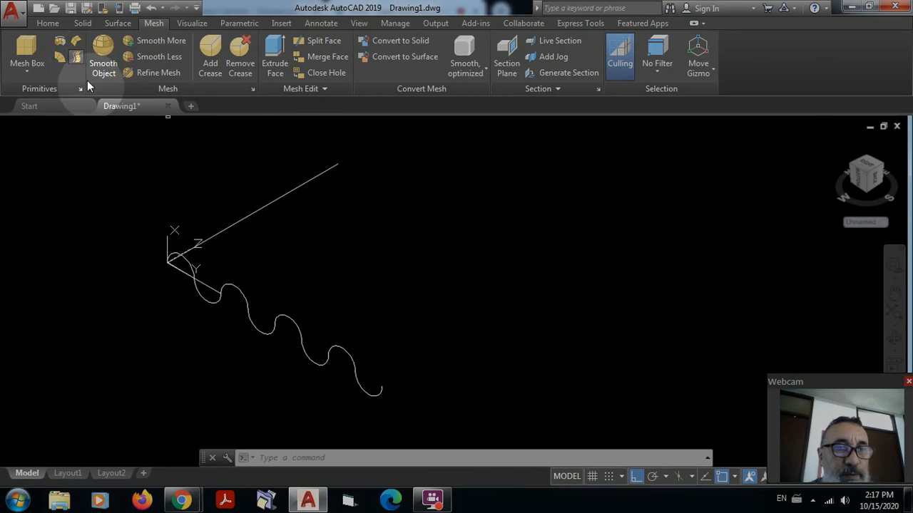
{"action": "left_click", "coordinate": [77, 57]}
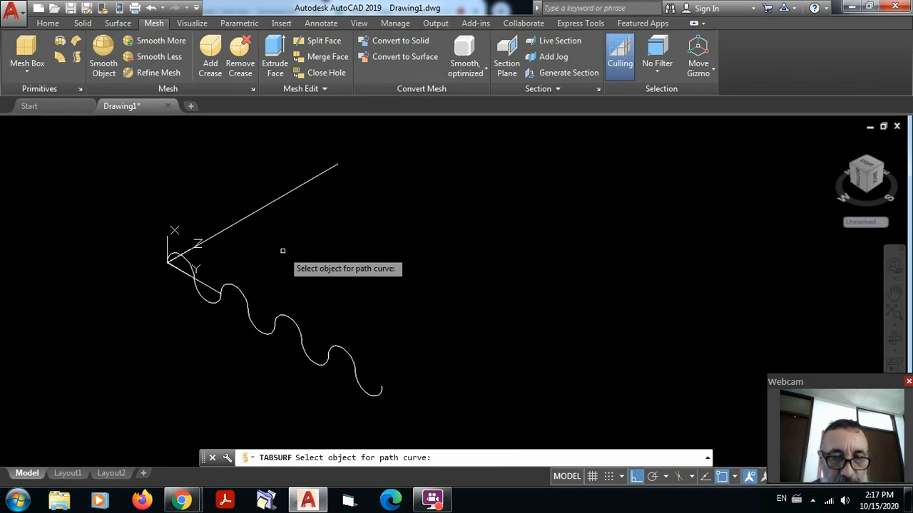
{"action": "left_click", "coordinate": [240, 292]}
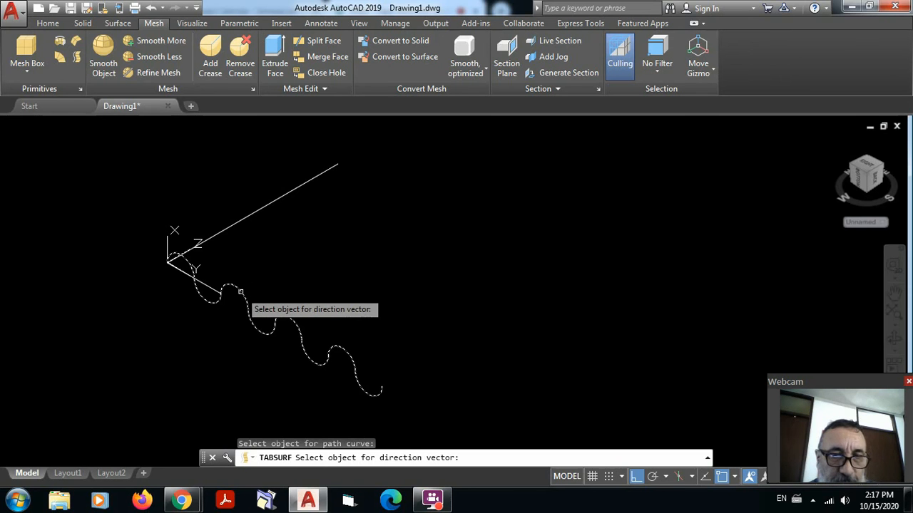
{"action": "left_click", "coordinate": [246, 215]}
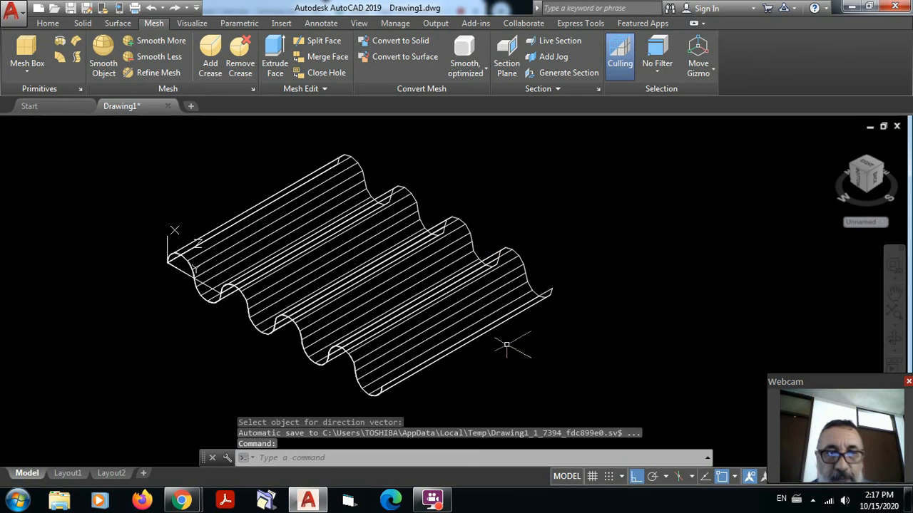
- Display the corrugated tabulated mesh with the Realistic visual style
{"action": "middle_click_drag", "start_coordinate": [471, 202], "coordinate": [571, 199]}
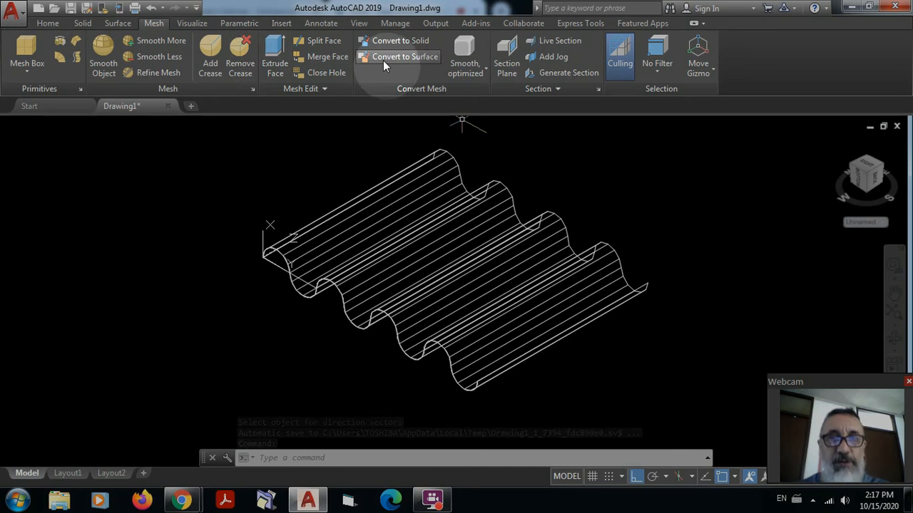
{"action": "left_click", "coordinate": [47, 22]}
{"action": "left_click", "coordinate": [571, 41]}
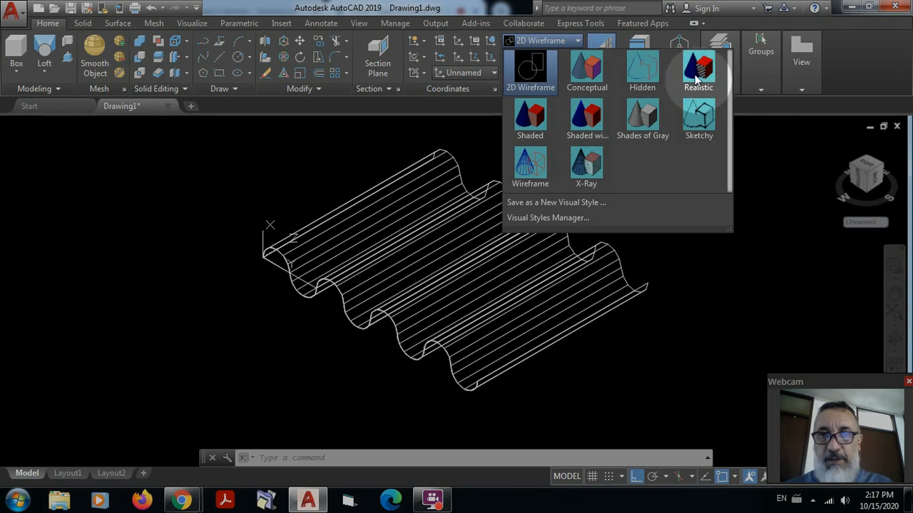
{"action": "left_click", "coordinate": [698, 71]}
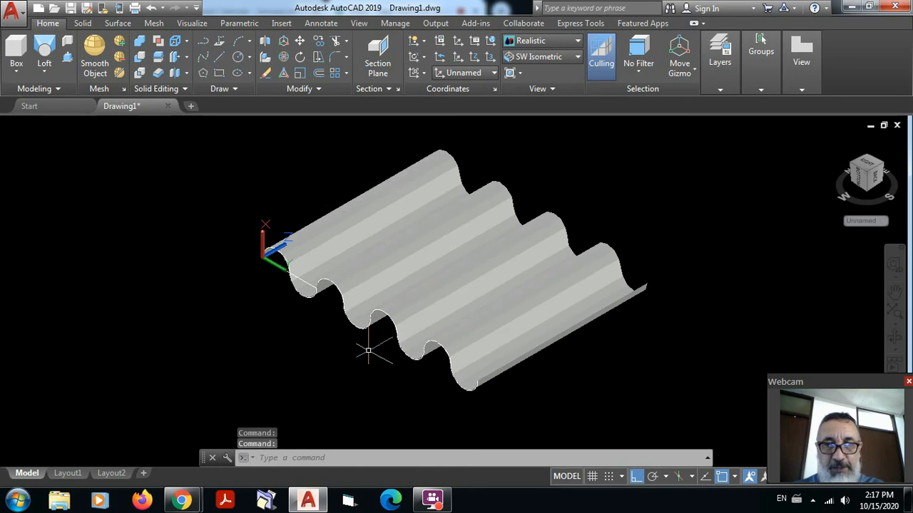
{"action": "mouse_move", "coordinate": [368, 349]}
{"action": "middle_mouse_down"}
{"action": "mouse_move", "coordinate": [379, 351]}
{"action": "mouse_move", "coordinate": [400, 296]}
{"action": "mouse_move", "coordinate": [448, 266]}
{"action": "mouse_move", "coordinate": [408, 273]}
{"action": "mouse_move", "coordinate": [390, 253]}
{"action": "mouse_move", "coordinate": [373, 271]}
{"action": "mouse_move", "coordinate": [383, 303]}
{"action": "mouse_move", "coordinate": [392, 292]}
{"action": "mouse_move", "coordinate": [407, 300]}
{"action": "mouse_move", "coordinate": [460, 293]}
{"action": "mouse_move", "coordinate": [403, 308]}
{"action": "mouse_move", "coordinate": [371, 288]}
{"action": "mouse_move", "coordinate": [399, 292]}
{"action": "middle_mouse_up"}
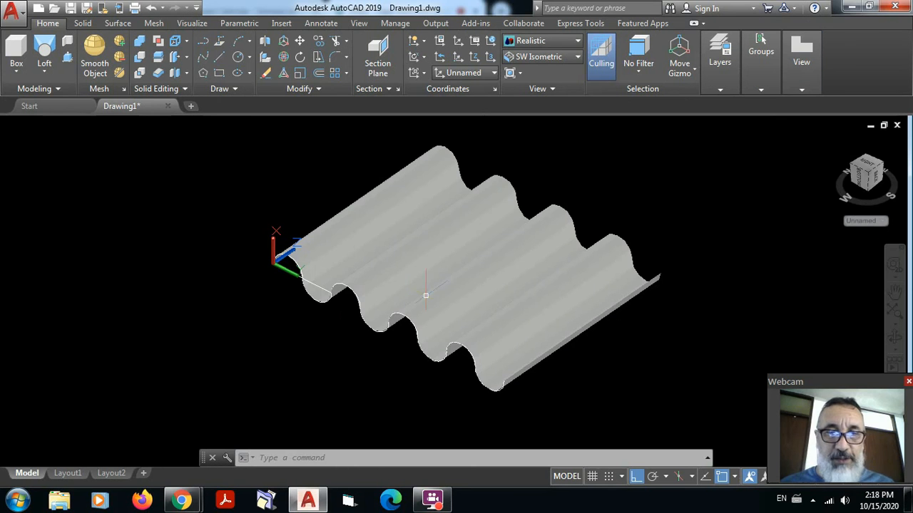
{"action": "left_click", "coordinate": [463, 214]}
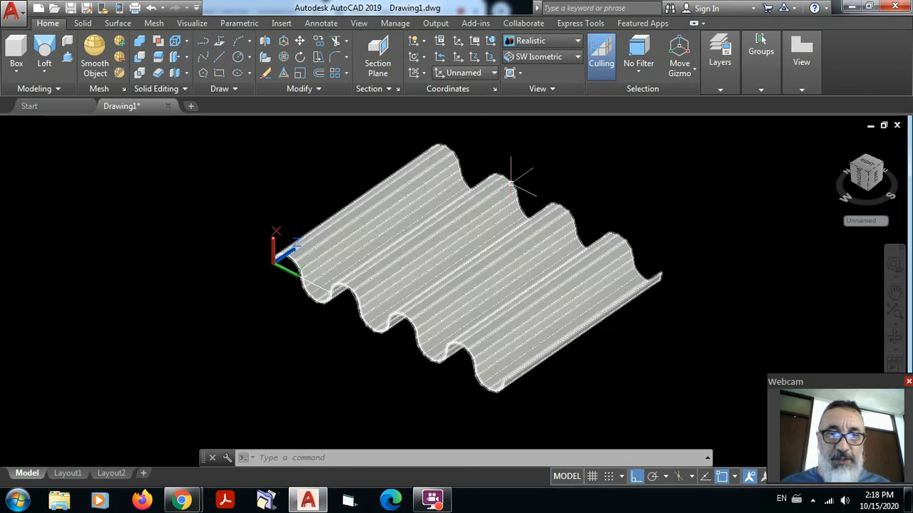
{"action": "key", "text": "Escape"}
- Examine the earlier practice meshes beside the corrugated sheet, including the revolved, arched and tabulated shapes, in the shaded view
{"action": "scroll", "coordinate": [617, 189], "scroll_direction": "down", "scroll_amount": 4}
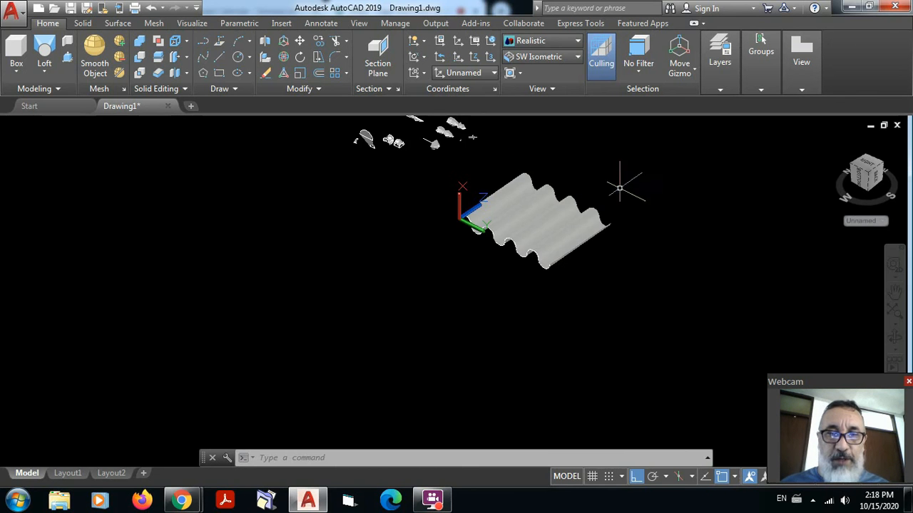
{"action": "middle_click_drag", "start_coordinate": [621, 190], "coordinate": [580, 350]}
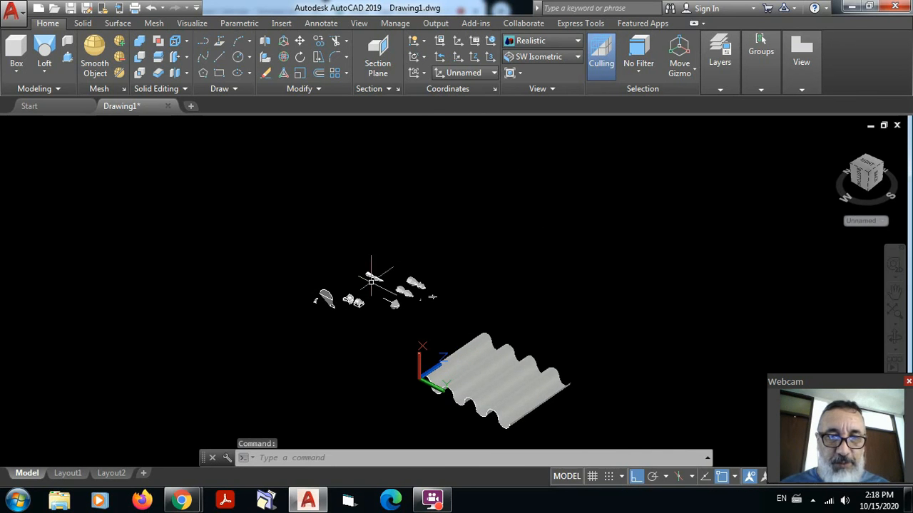
{"action": "scroll", "coordinate": [518, 313], "scroll_direction": "up", "scroll_amount": 4}
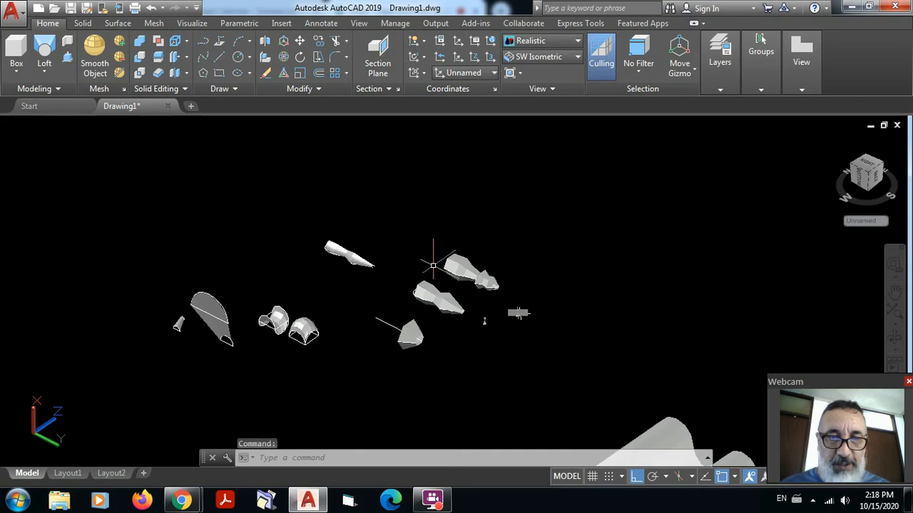
{"action": "scroll", "coordinate": [438, 276], "scroll_direction": "down", "scroll_amount": 2}
{"action": "scroll", "coordinate": [458, 280], "scroll_direction": "up", "scroll_amount": 5}
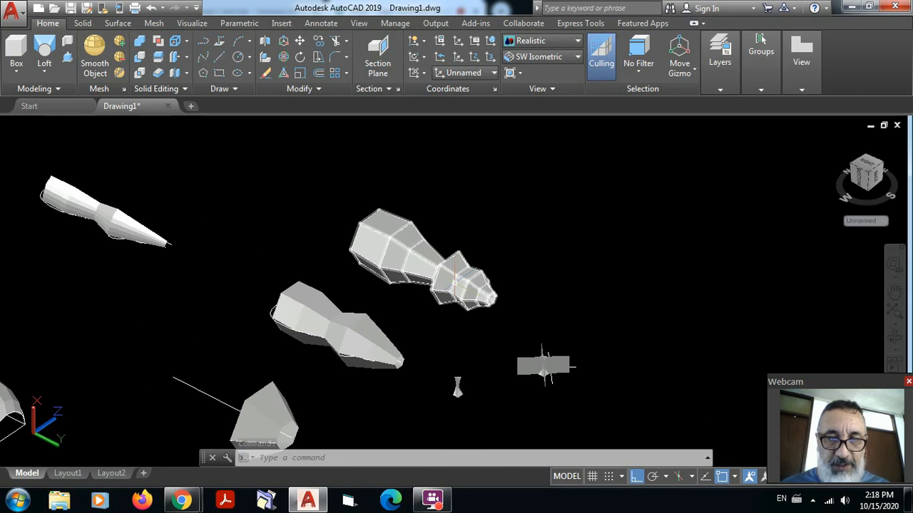
{"action": "scroll", "coordinate": [458, 280], "scroll_direction": "up", "scroll_amount": 2}
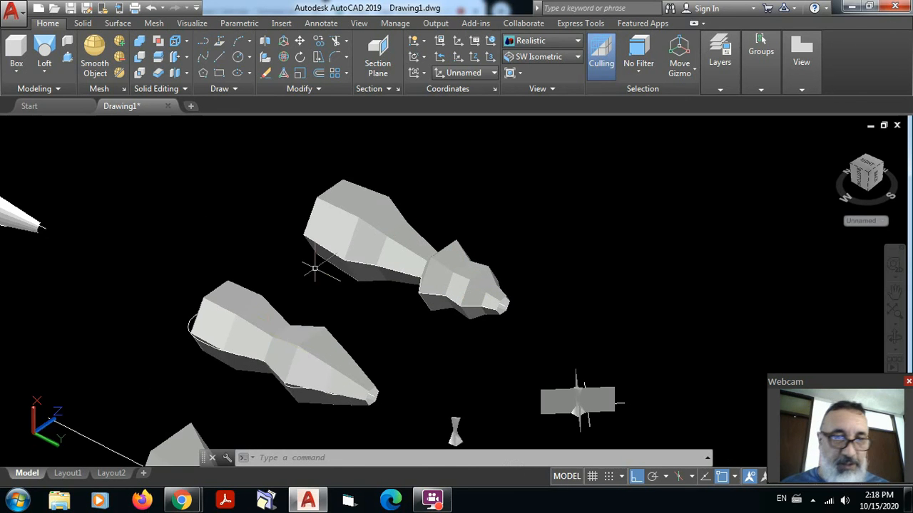
{"action": "scroll", "coordinate": [315, 268], "scroll_direction": "down", "scroll_amount": 4}
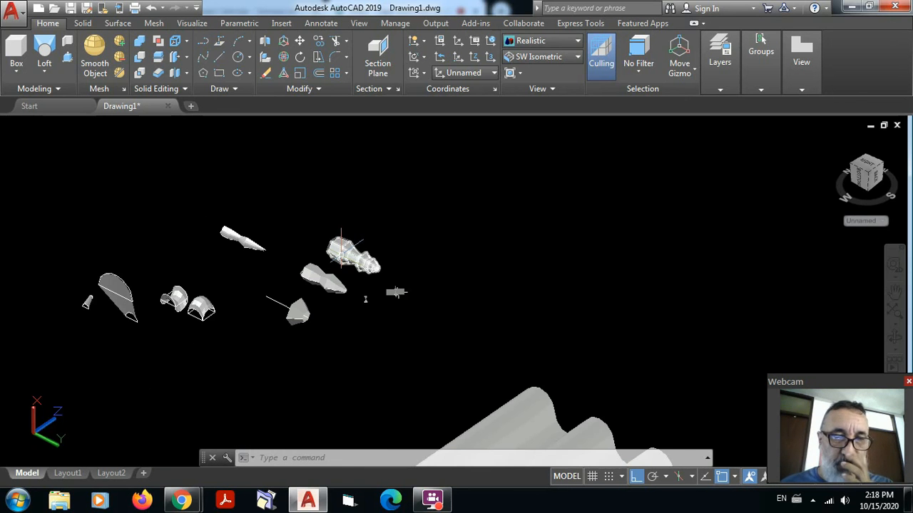
{"action": "scroll", "coordinate": [225, 312], "scroll_direction": "up", "scroll_amount": 5}
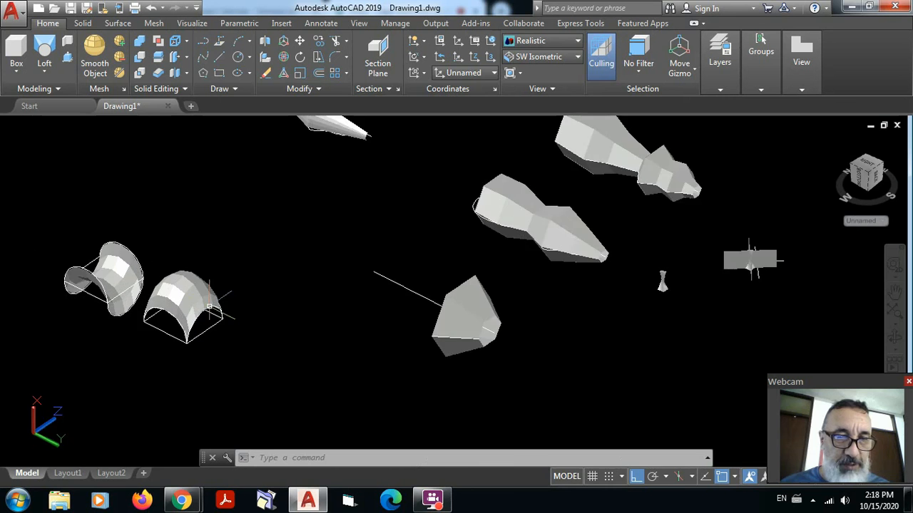
{"action": "middle_click_drag", "start_coordinate": [289, 208], "coordinate": [311, 255]}
{"action": "scroll", "coordinate": [399, 242], "scroll_direction": "down", "scroll_amount": 8}
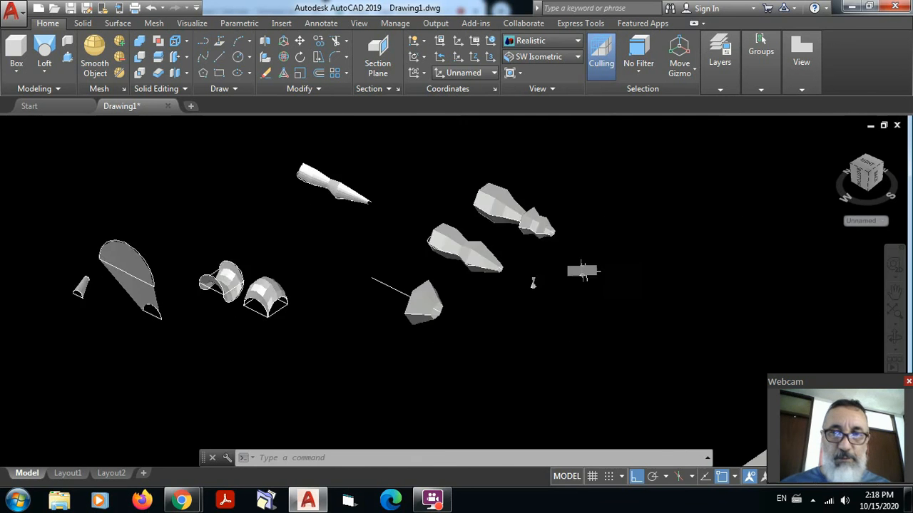
{"action": "mouse_move", "coordinate": [468, 187]}
{"action": "middle_mouse_down"}
{"action": "mouse_move", "coordinate": [443, 164]}
{"action": "mouse_move", "coordinate": [364, 131]}
{"action": "middle_mouse_up"}
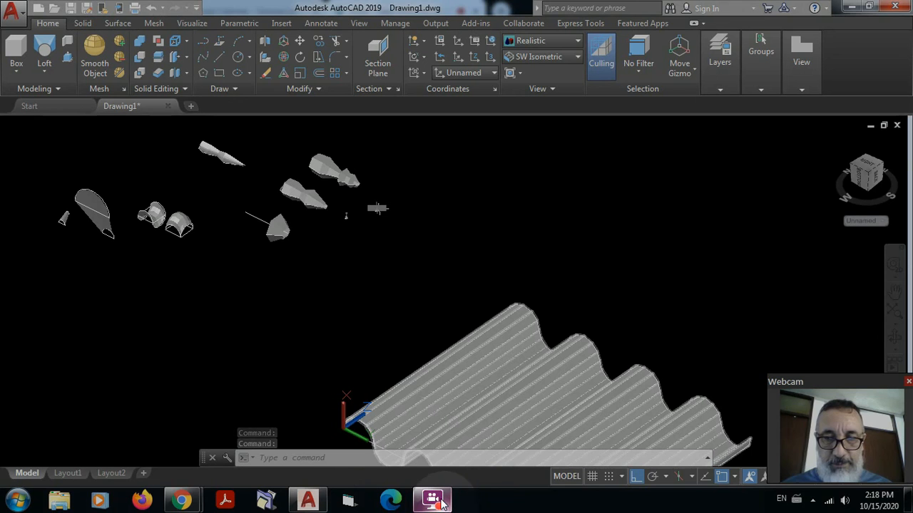
{"action": "left_click", "coordinate": [813, 500]}
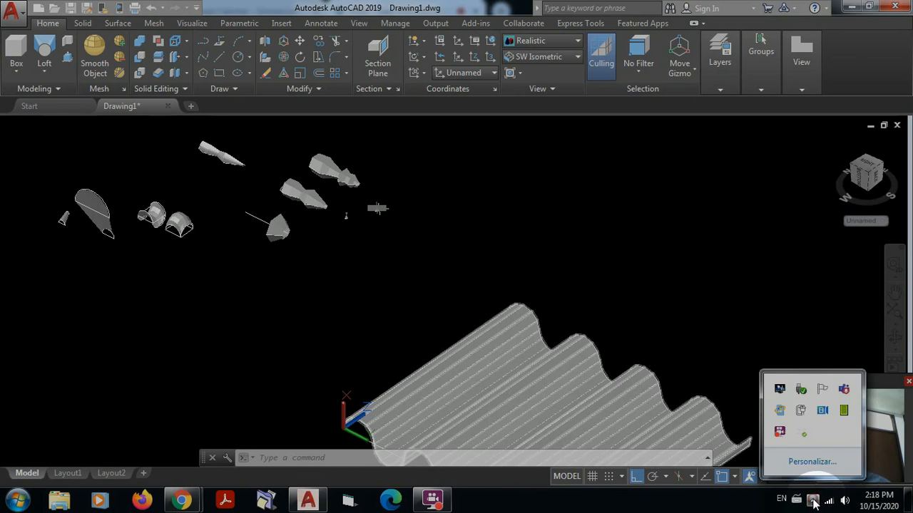
{"action": "right_click", "coordinate": [780, 432]}
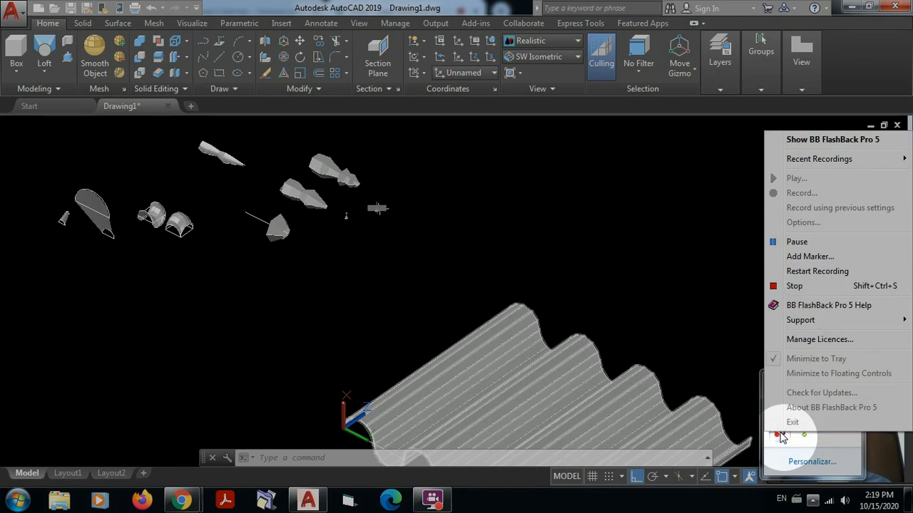